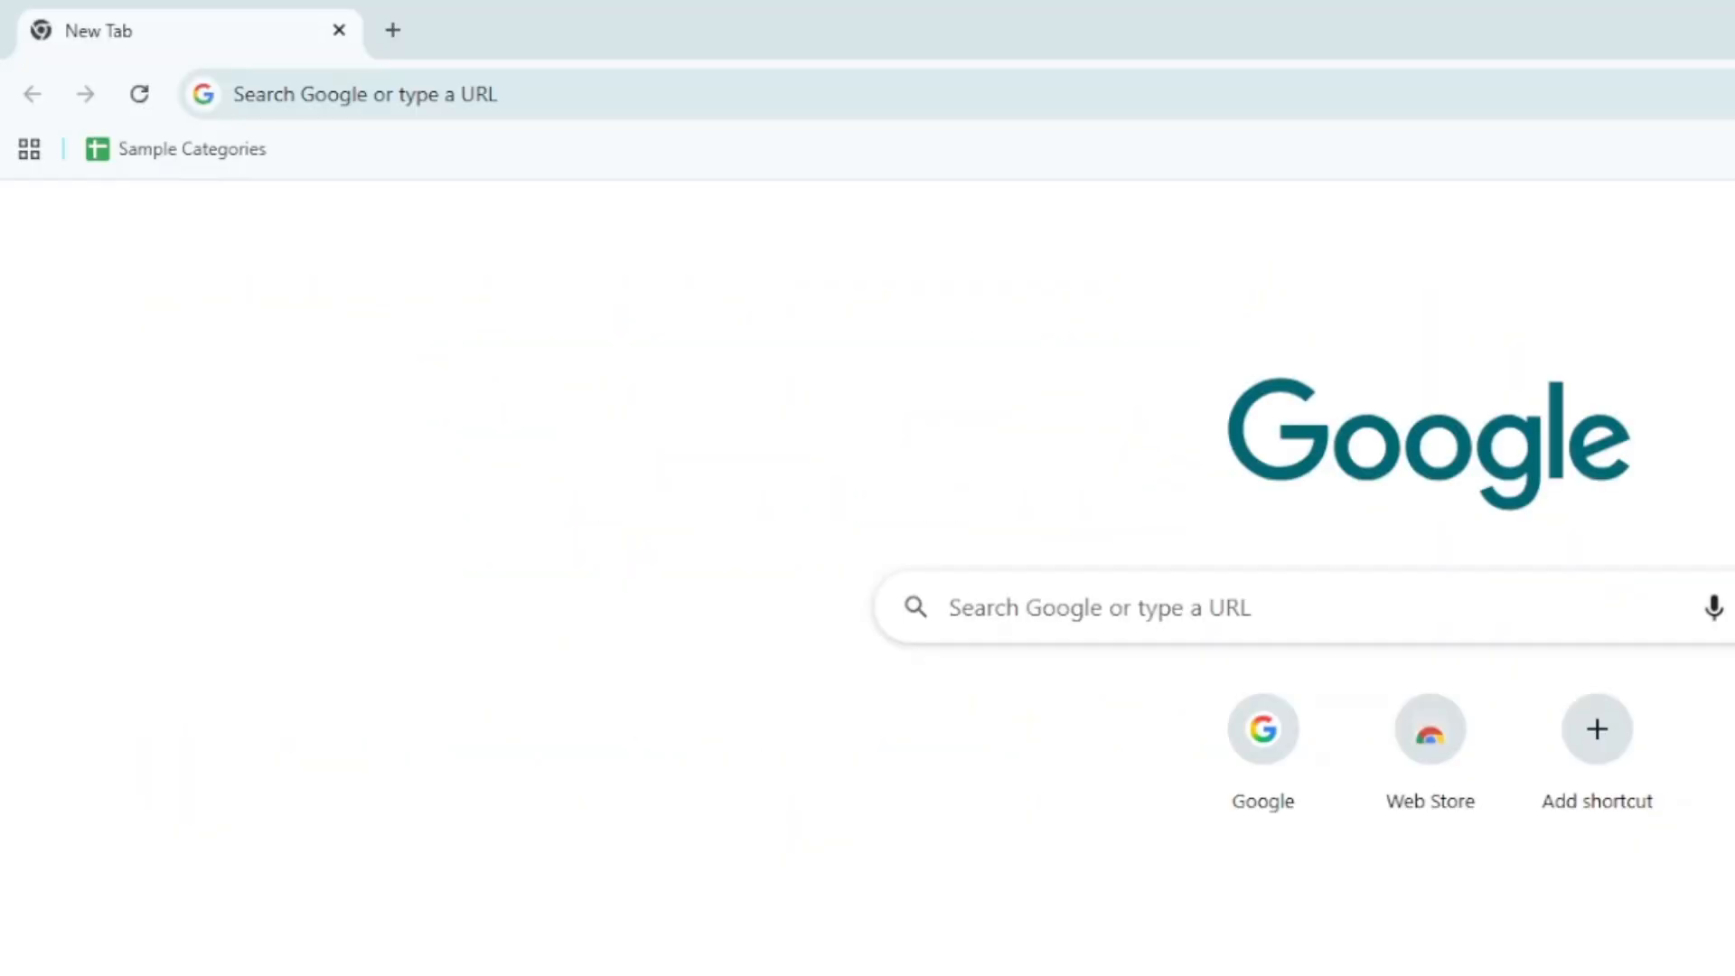
# Create a new blank Google Sheets spreadsheet by going to sheet.new.
pyautogui.click(335, 93)
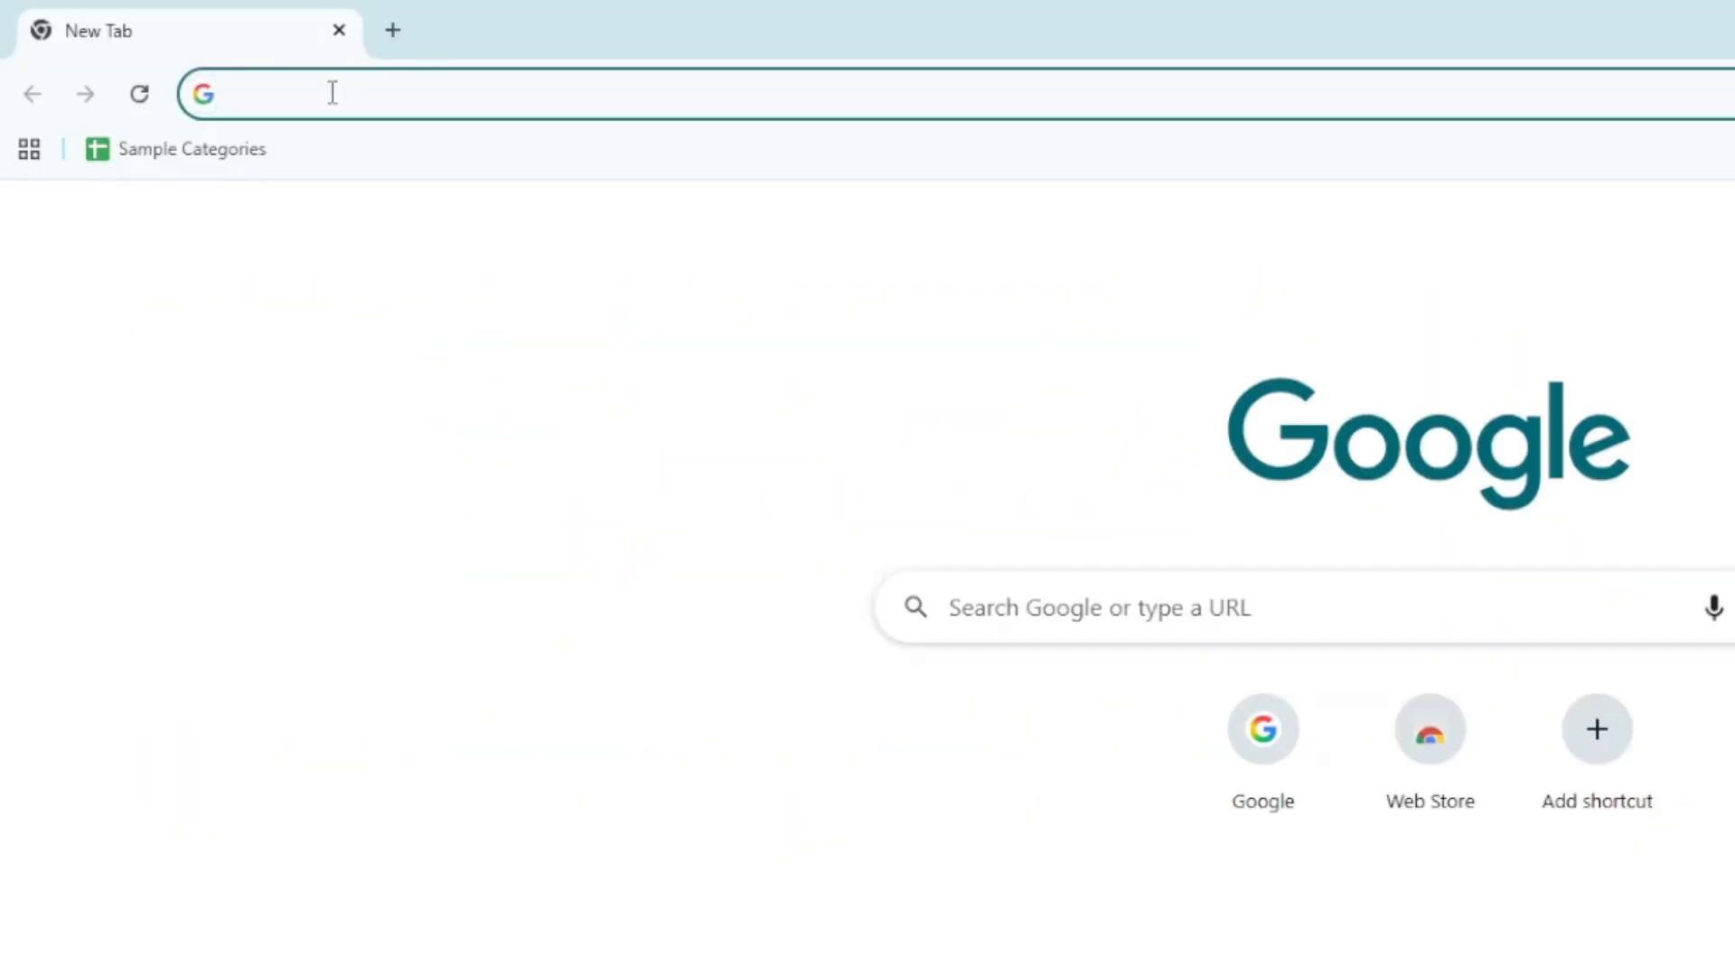
pyautogui.write('sheet.new')
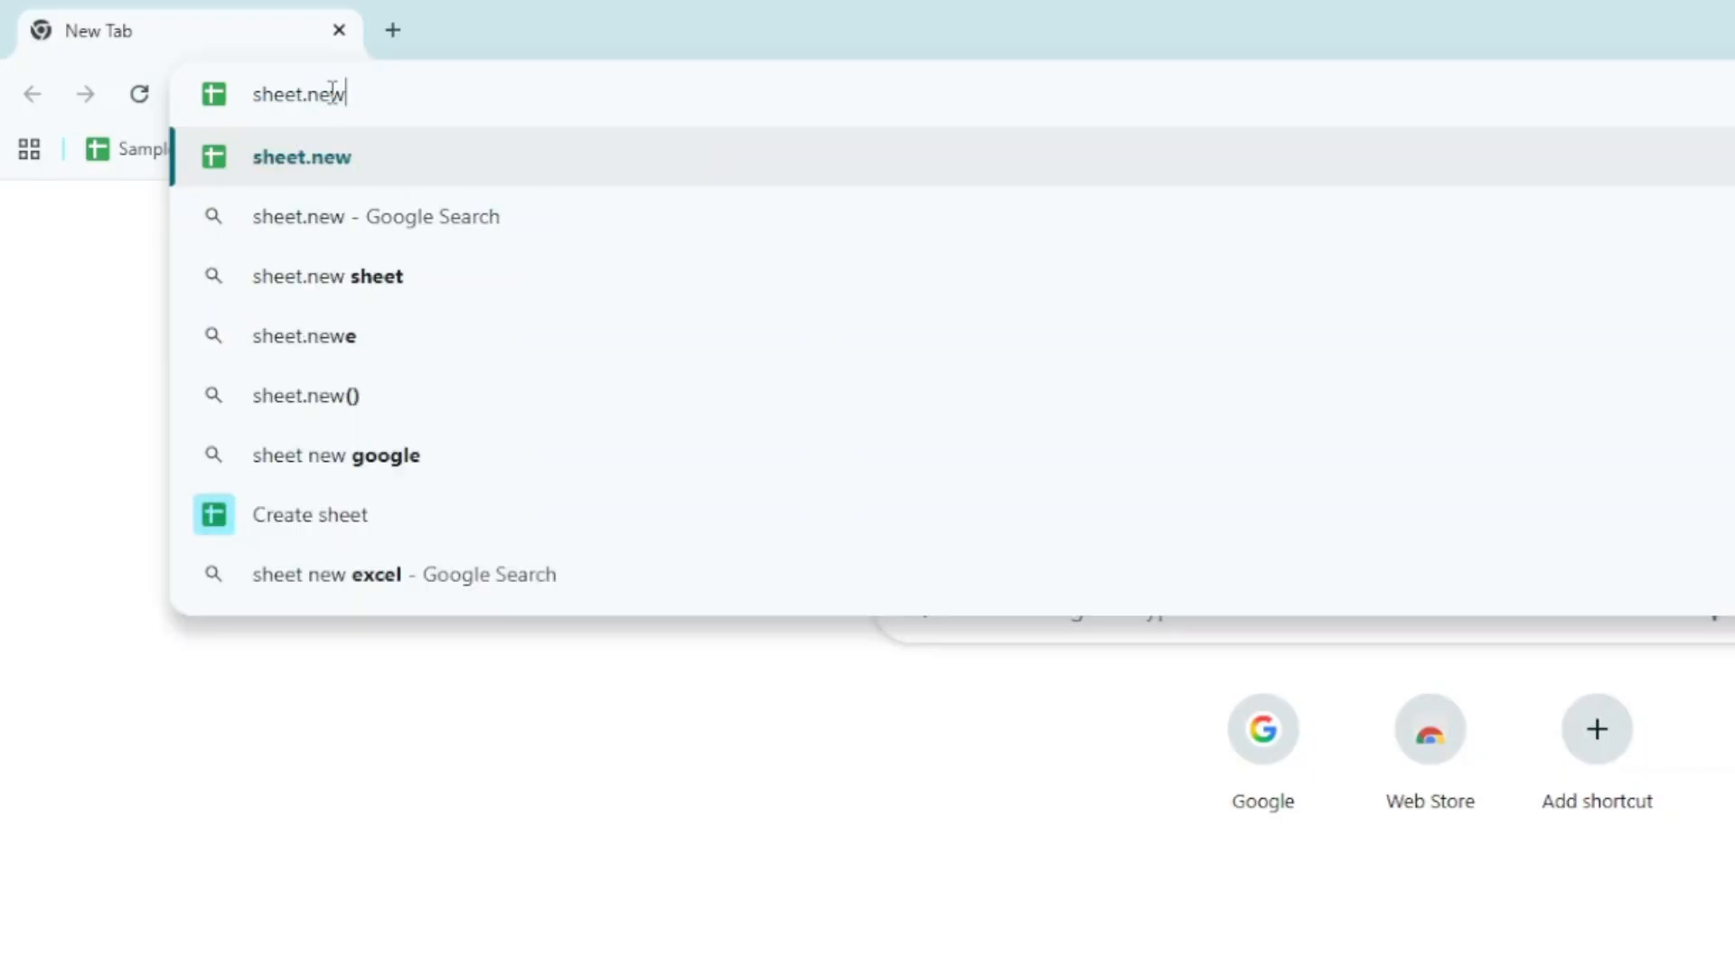
pyautogui.press('Return')
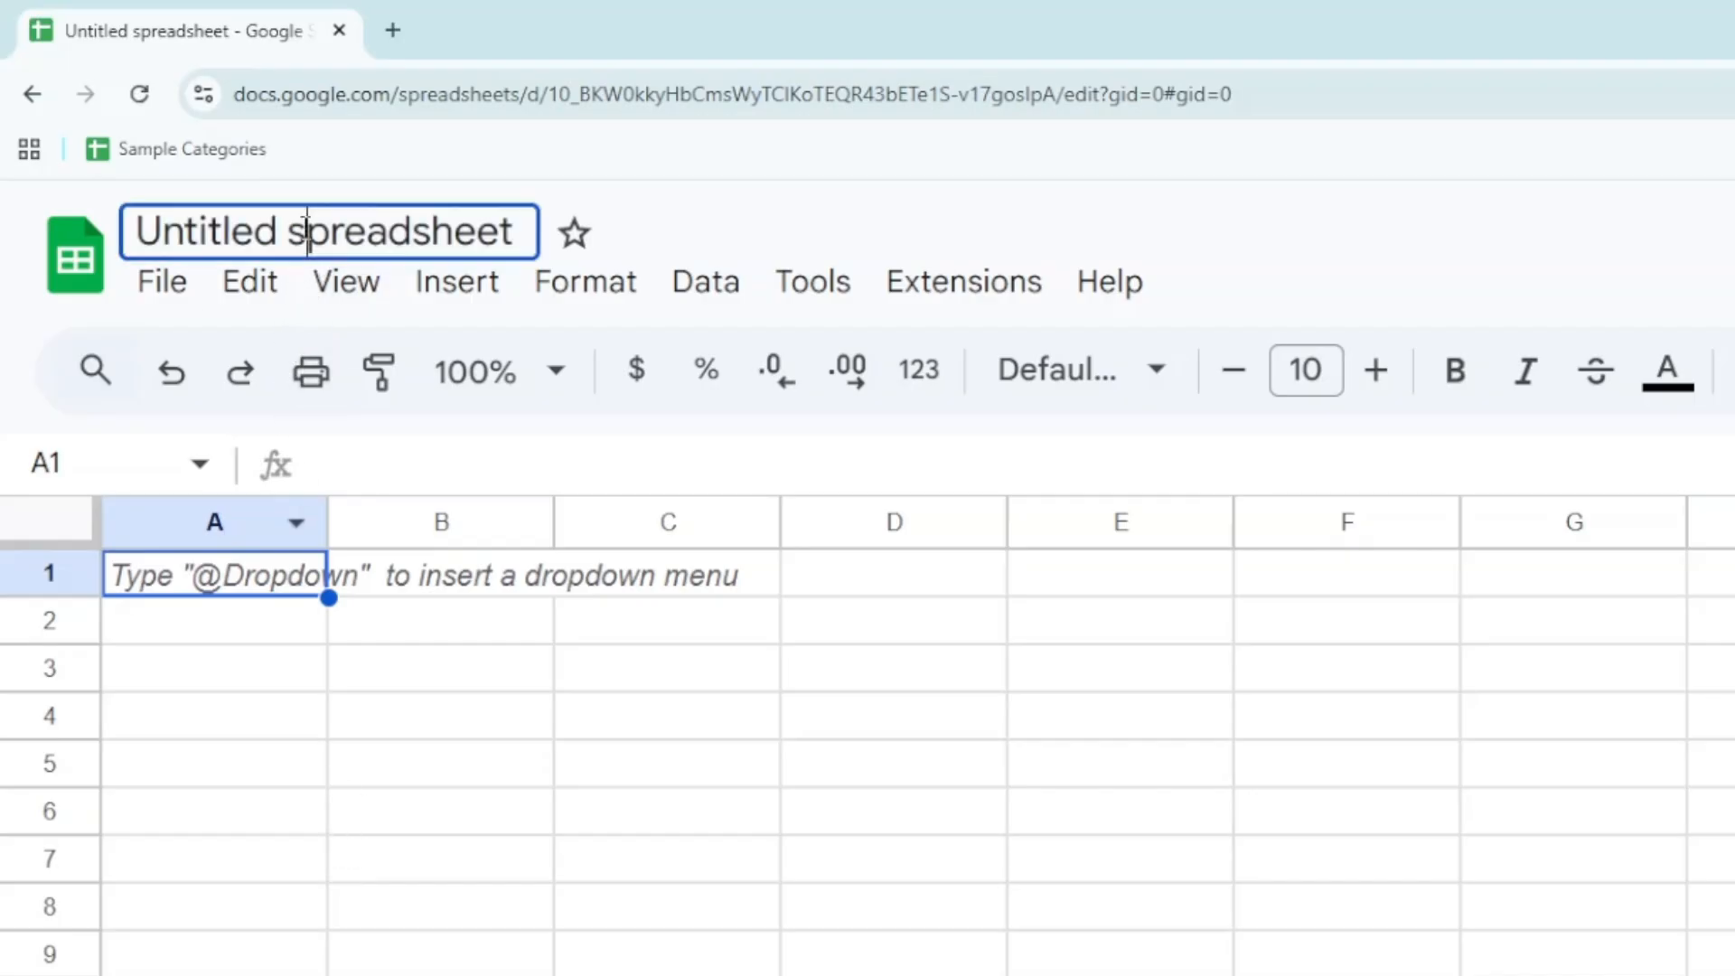
# Rename the untitled spreadsheet to 2025 Transactions.
pyautogui.moveTo(525, 232); pyautogui.dragTo(131, 231)
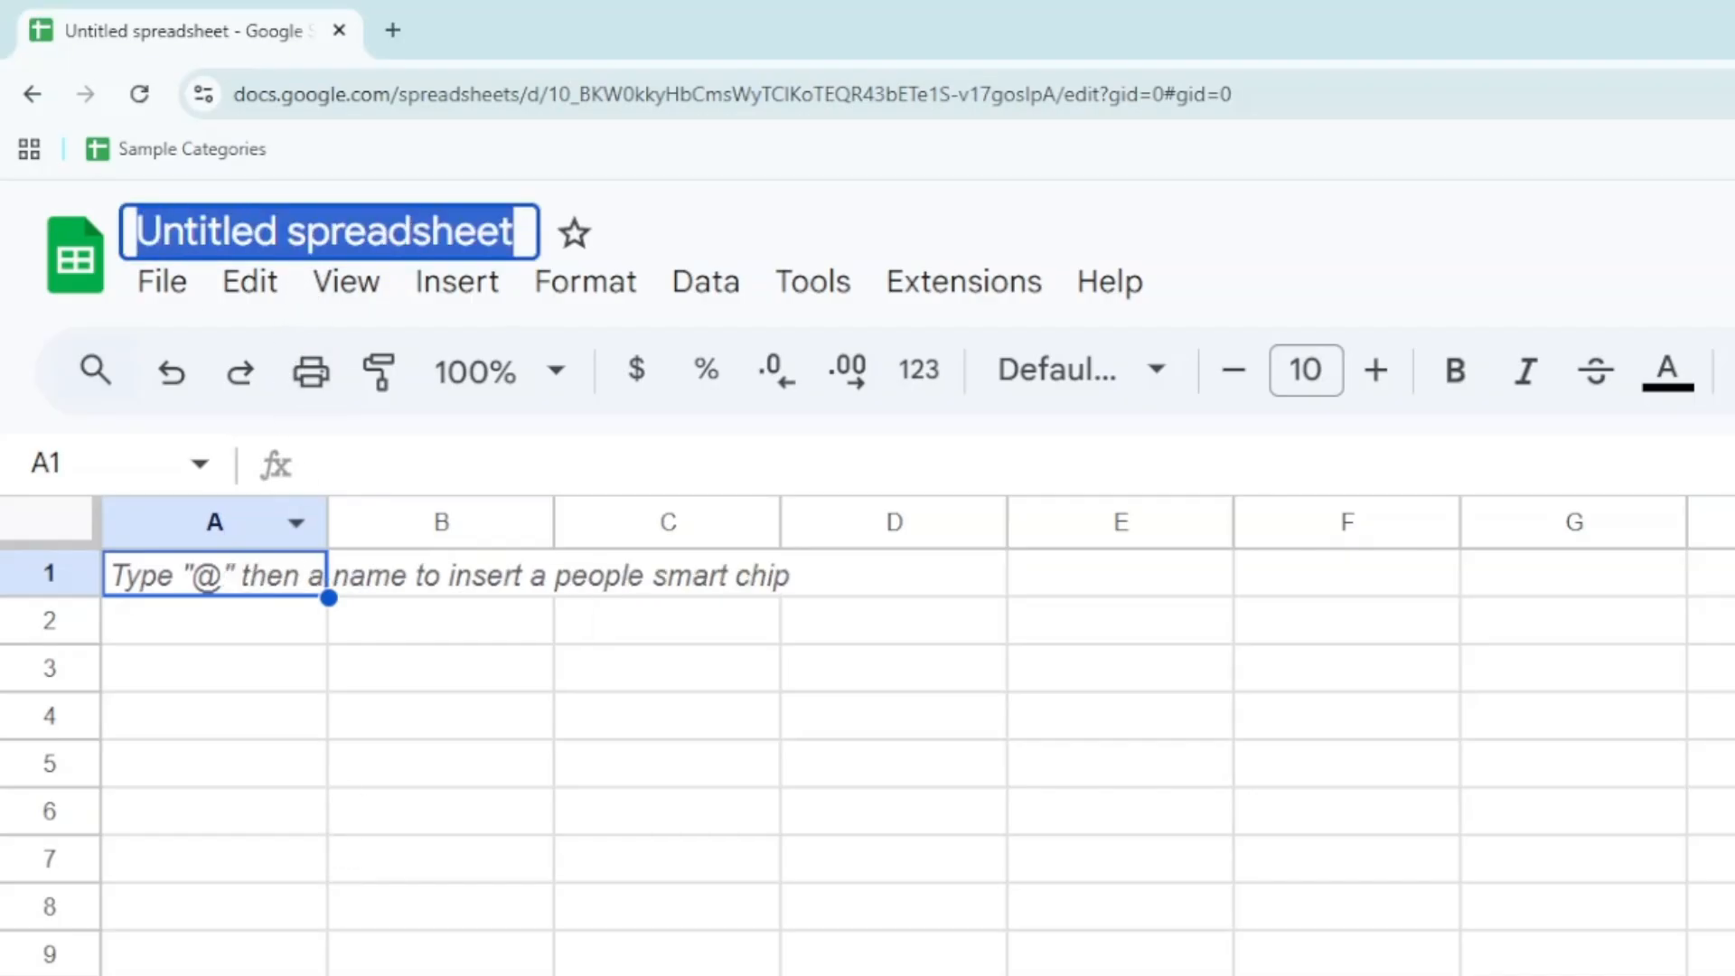
pyautogui.write('2025 ')
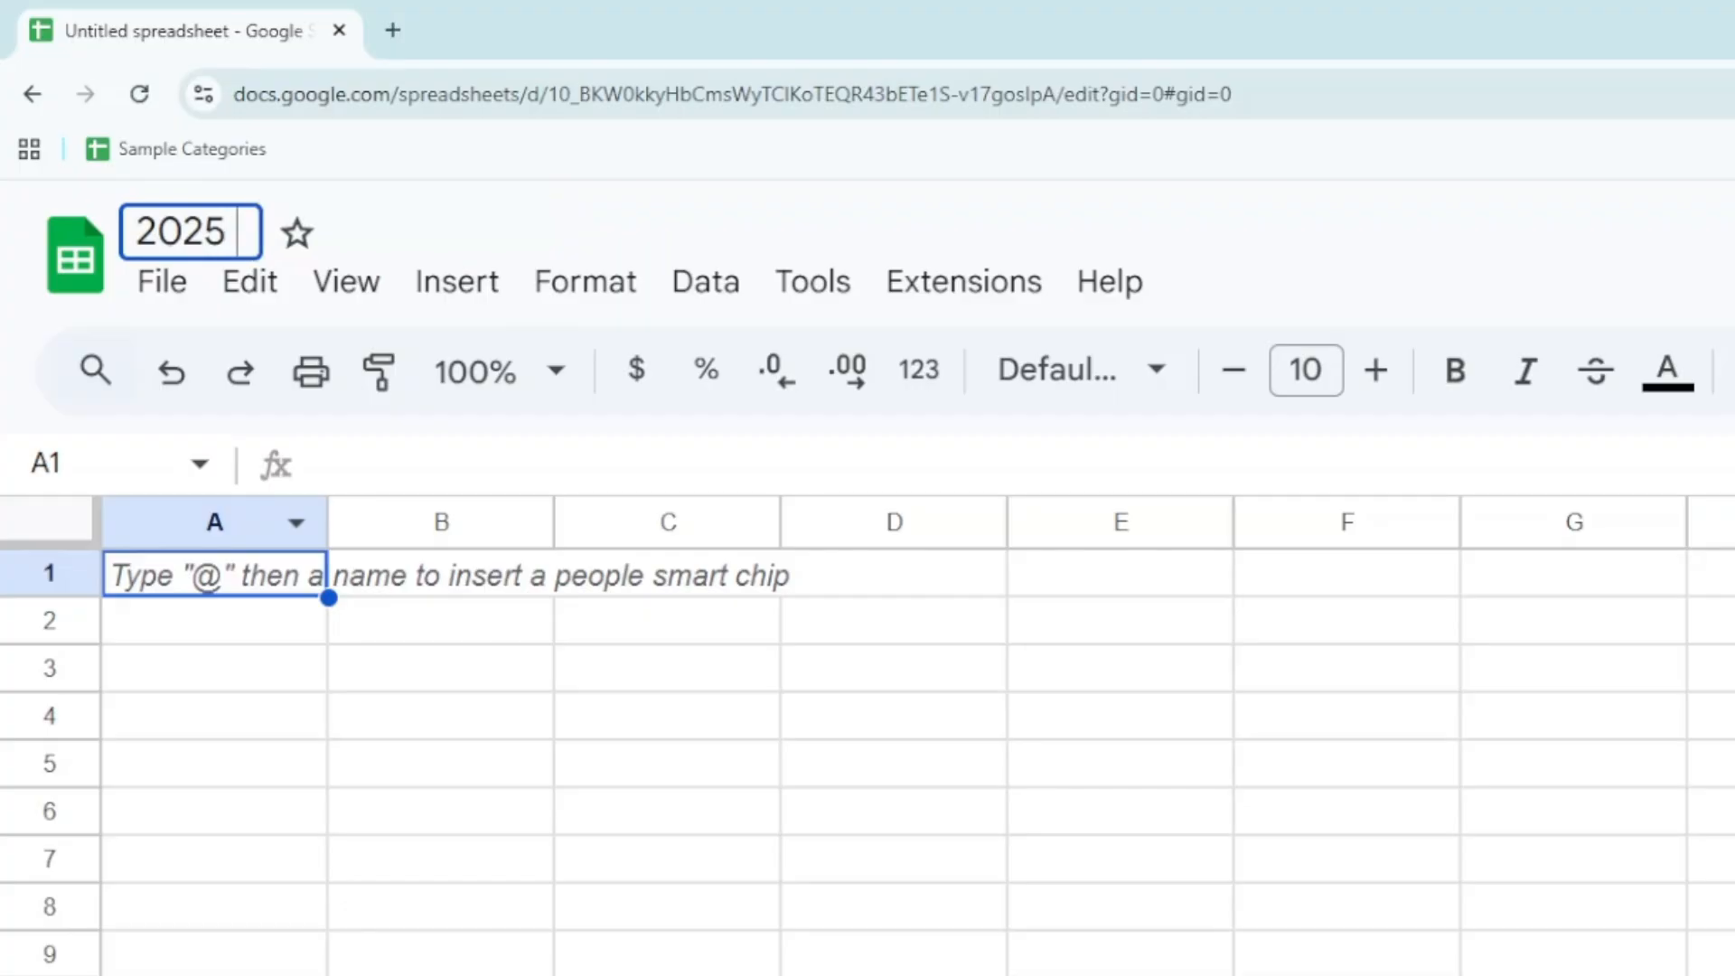
pyautogui.write('Transactions')
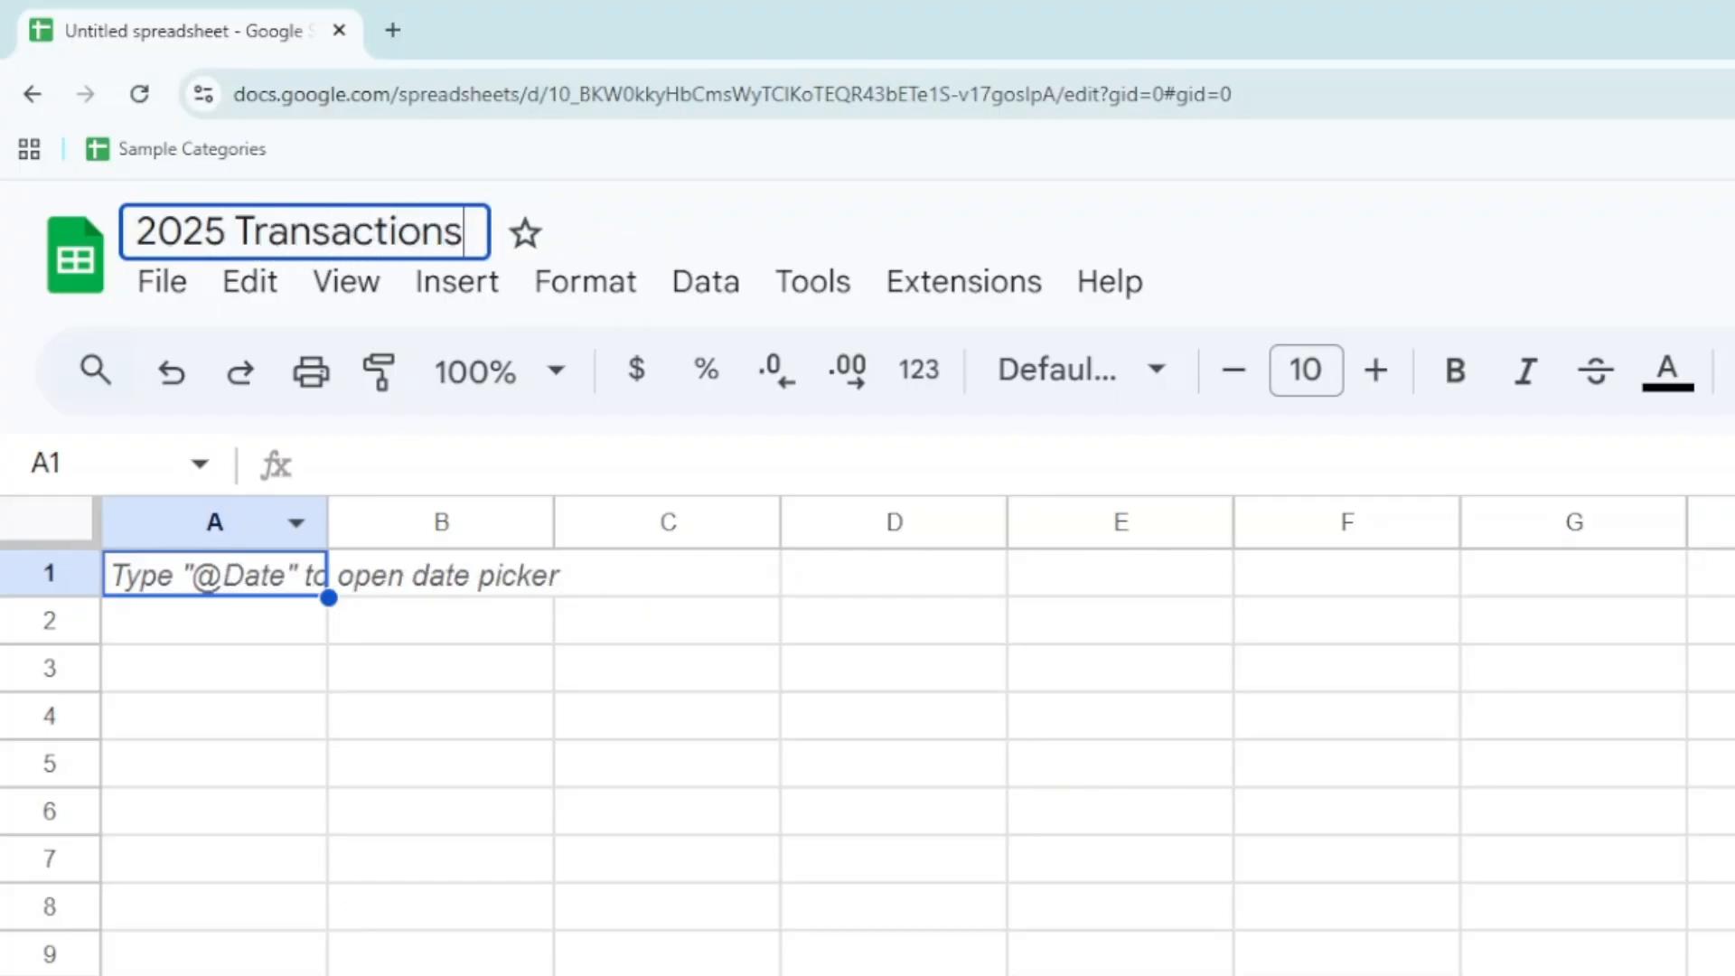
pyautogui.press('Return')
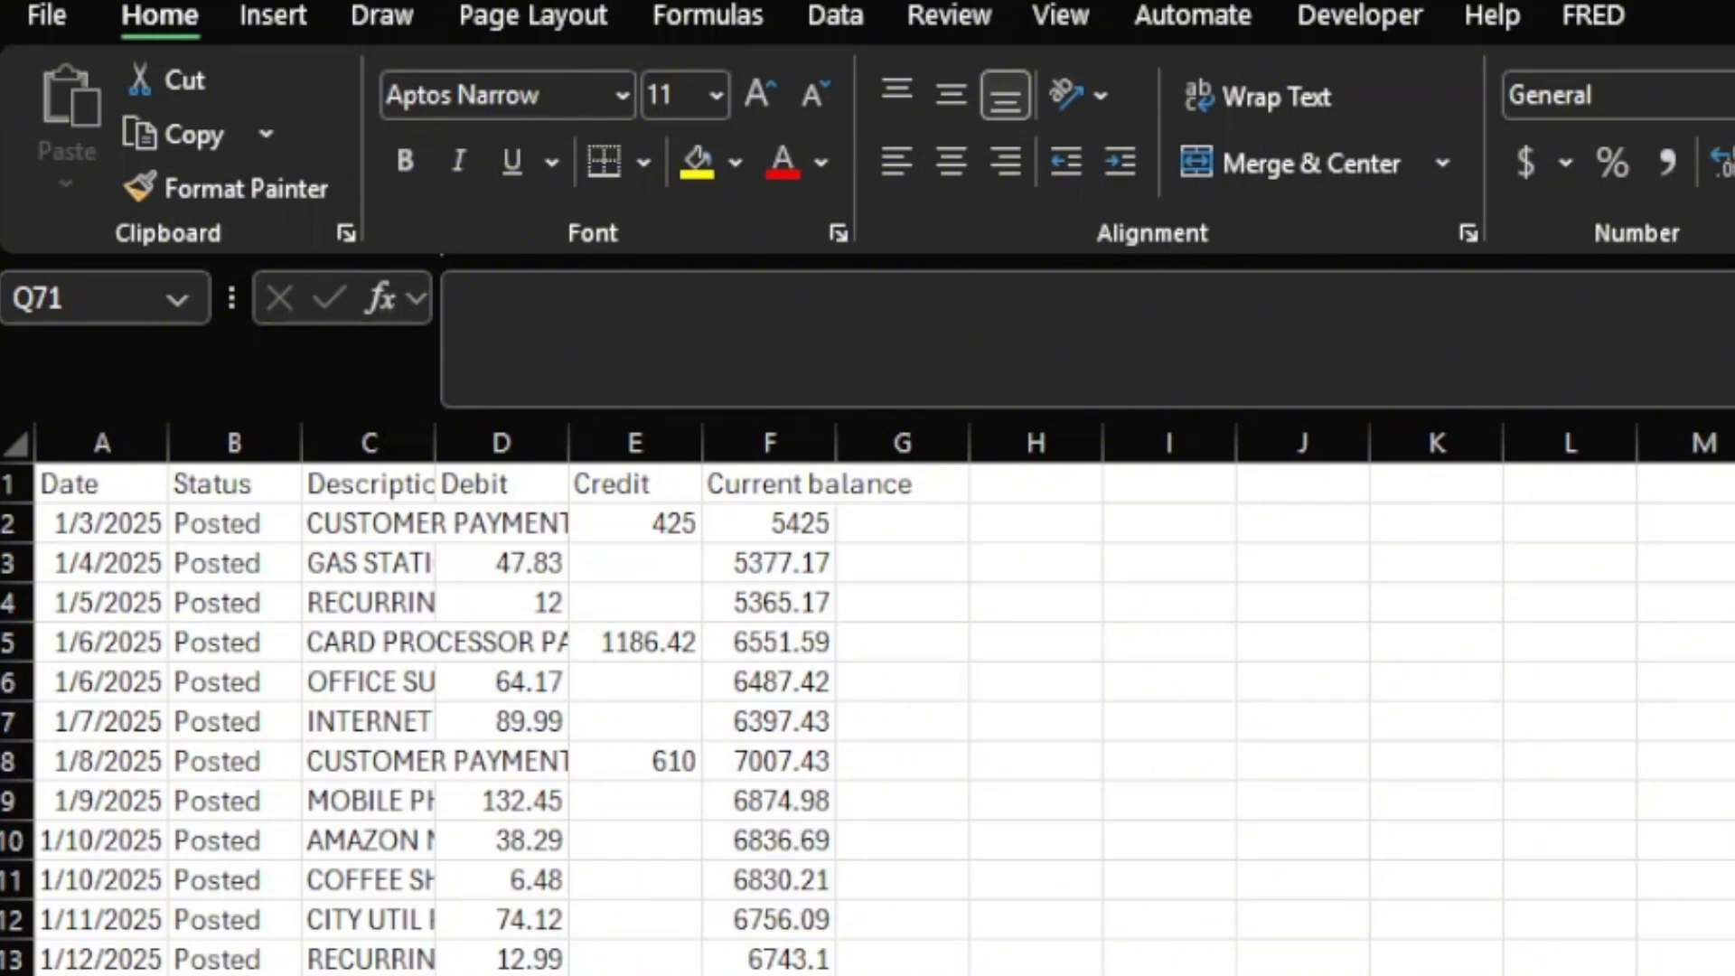
# In the Excel bank export, fit all column widths to their contents and copy the whole transaction table.
pyautogui.click(16, 443)
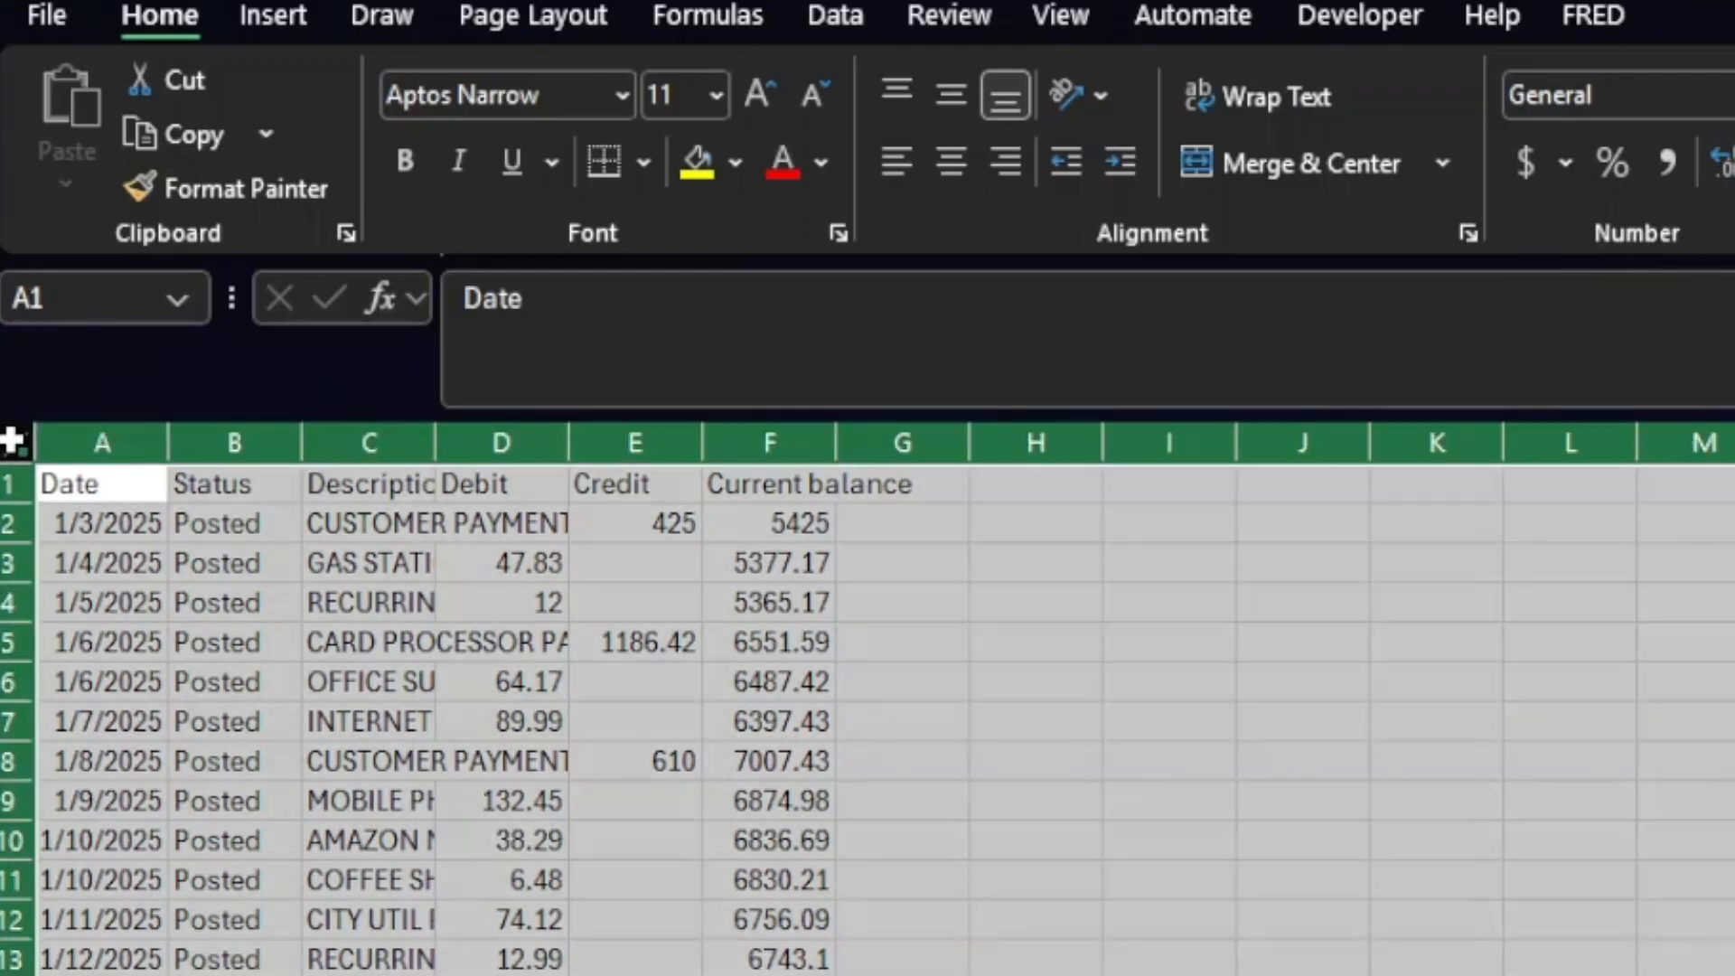
pyautogui.doubleClick(436, 441)
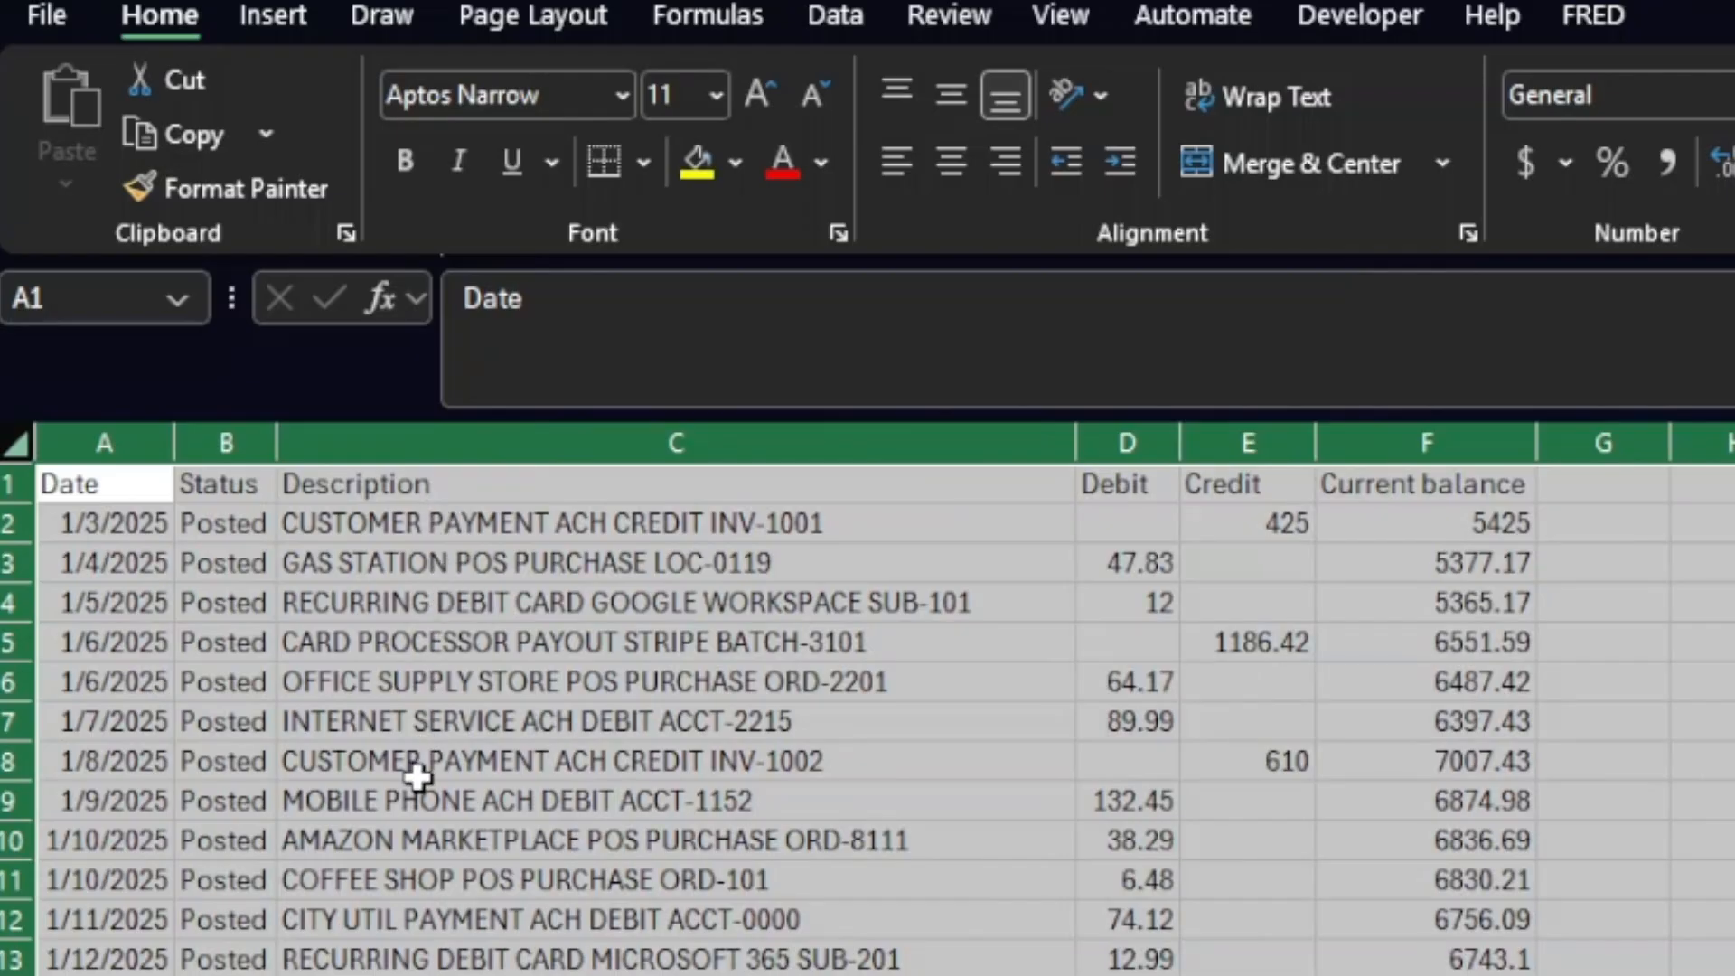
pyautogui.click(259, 680)
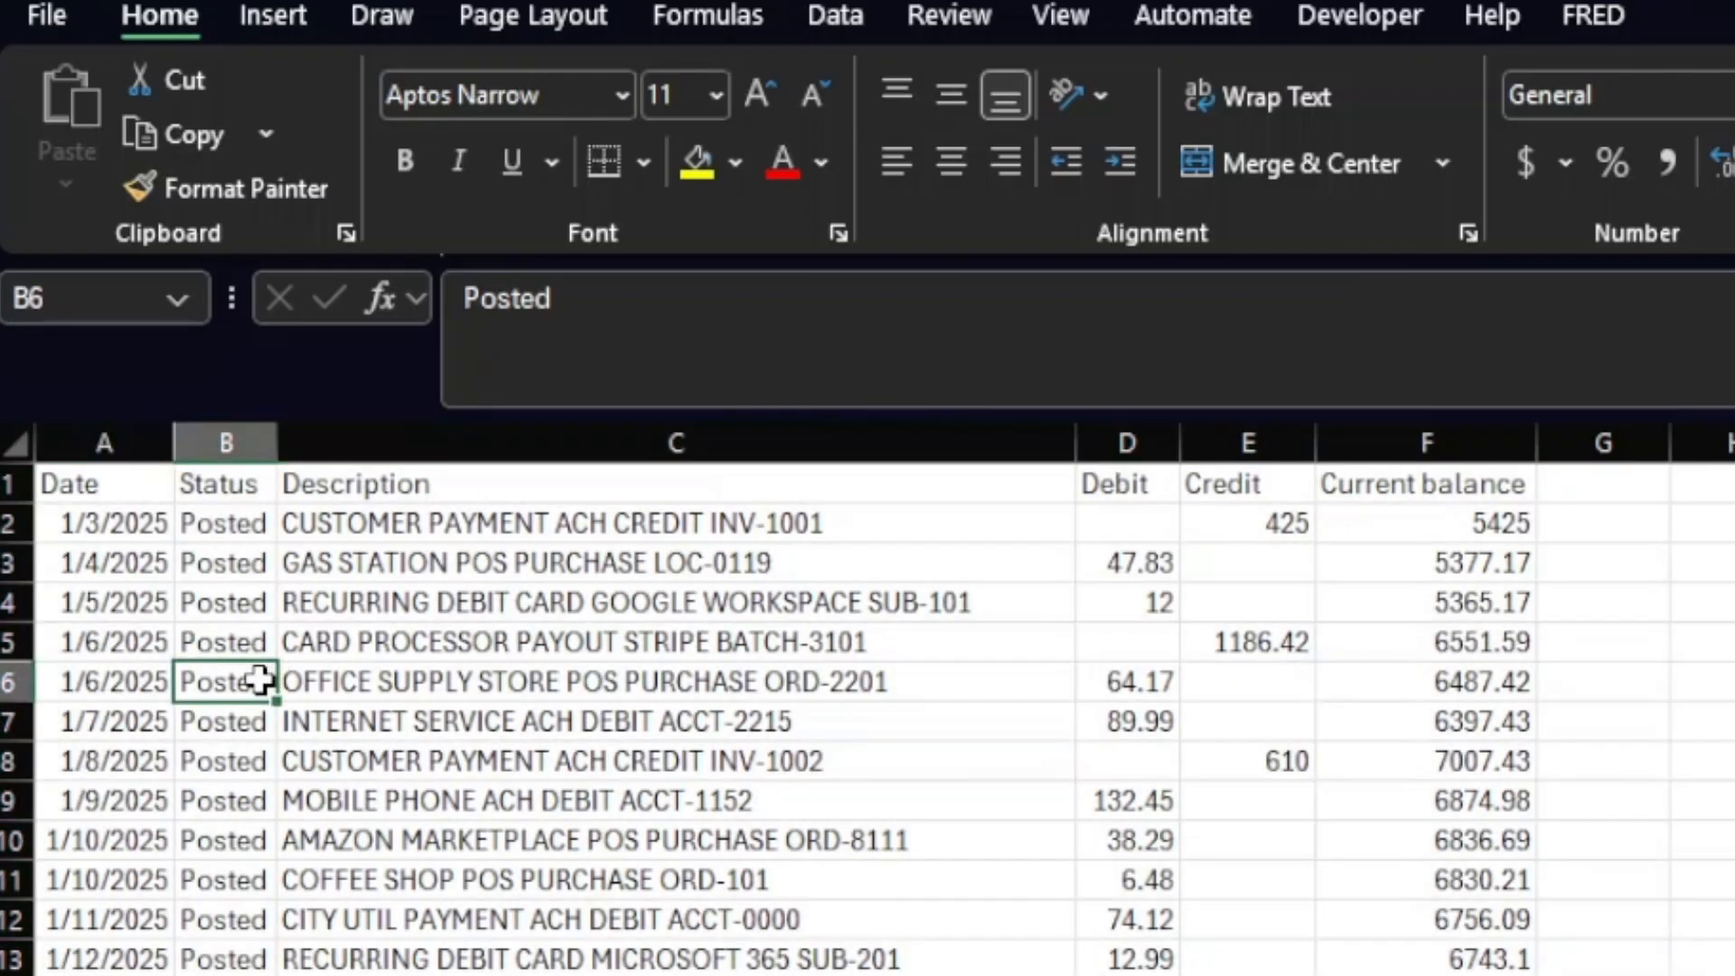
pyautogui.hotkey('ctrl', 'a')
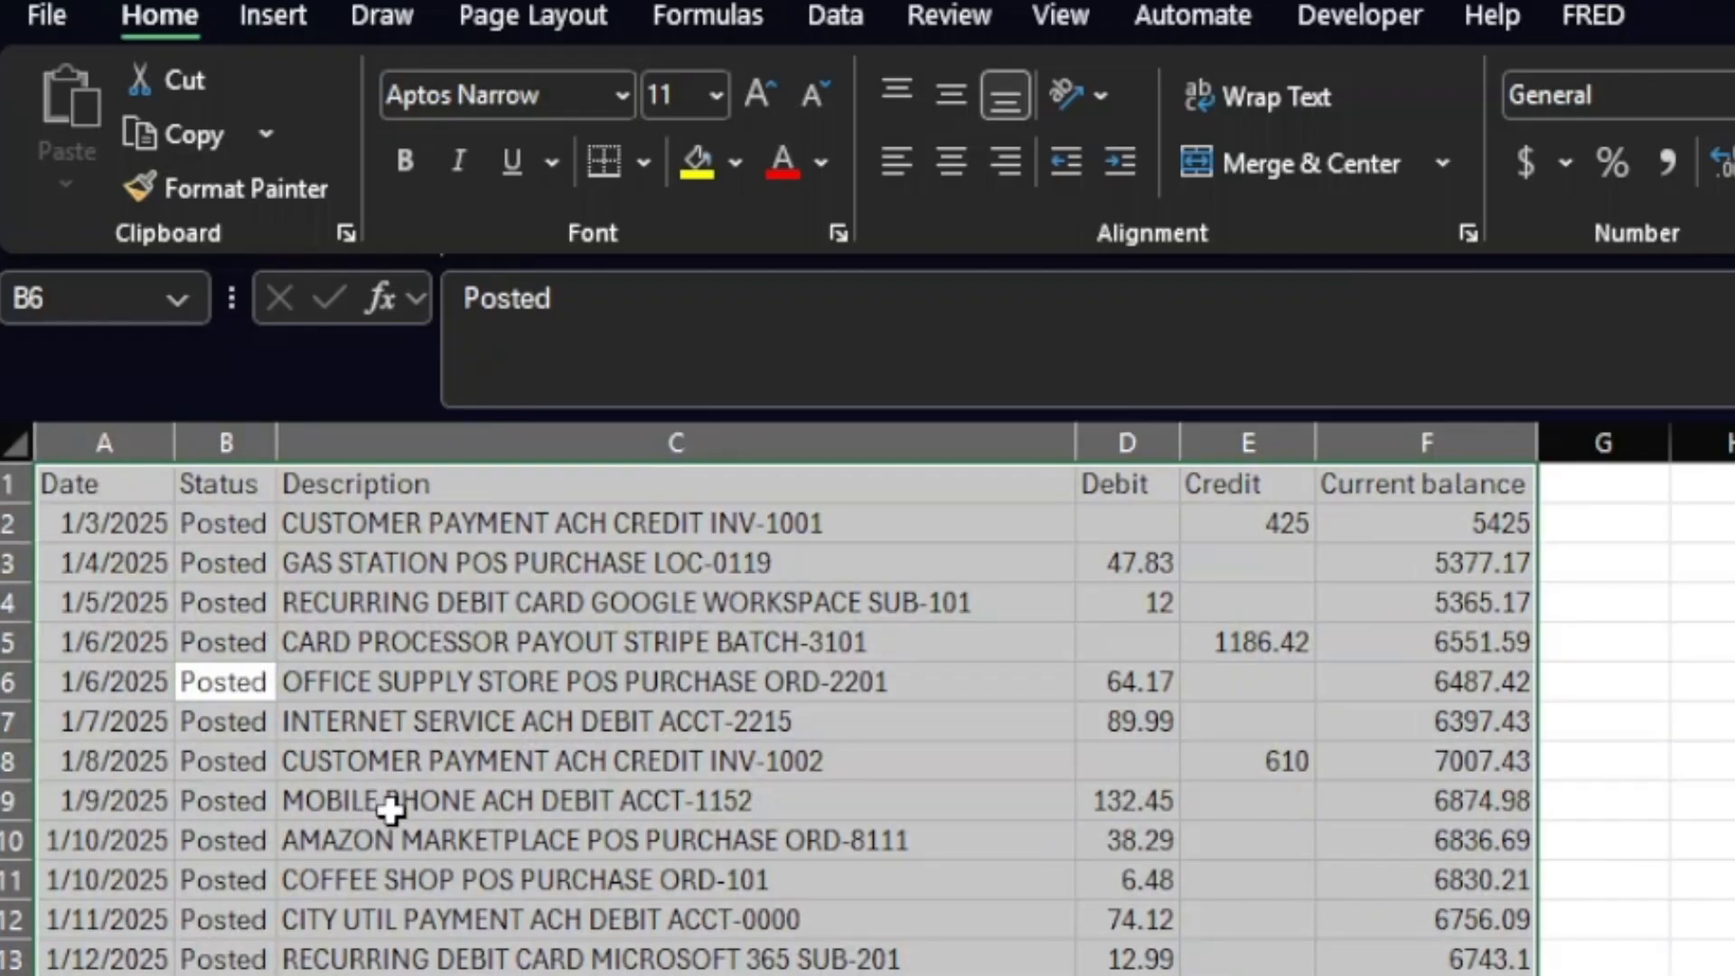
pyautogui.hotkey('ctrl', 'c')
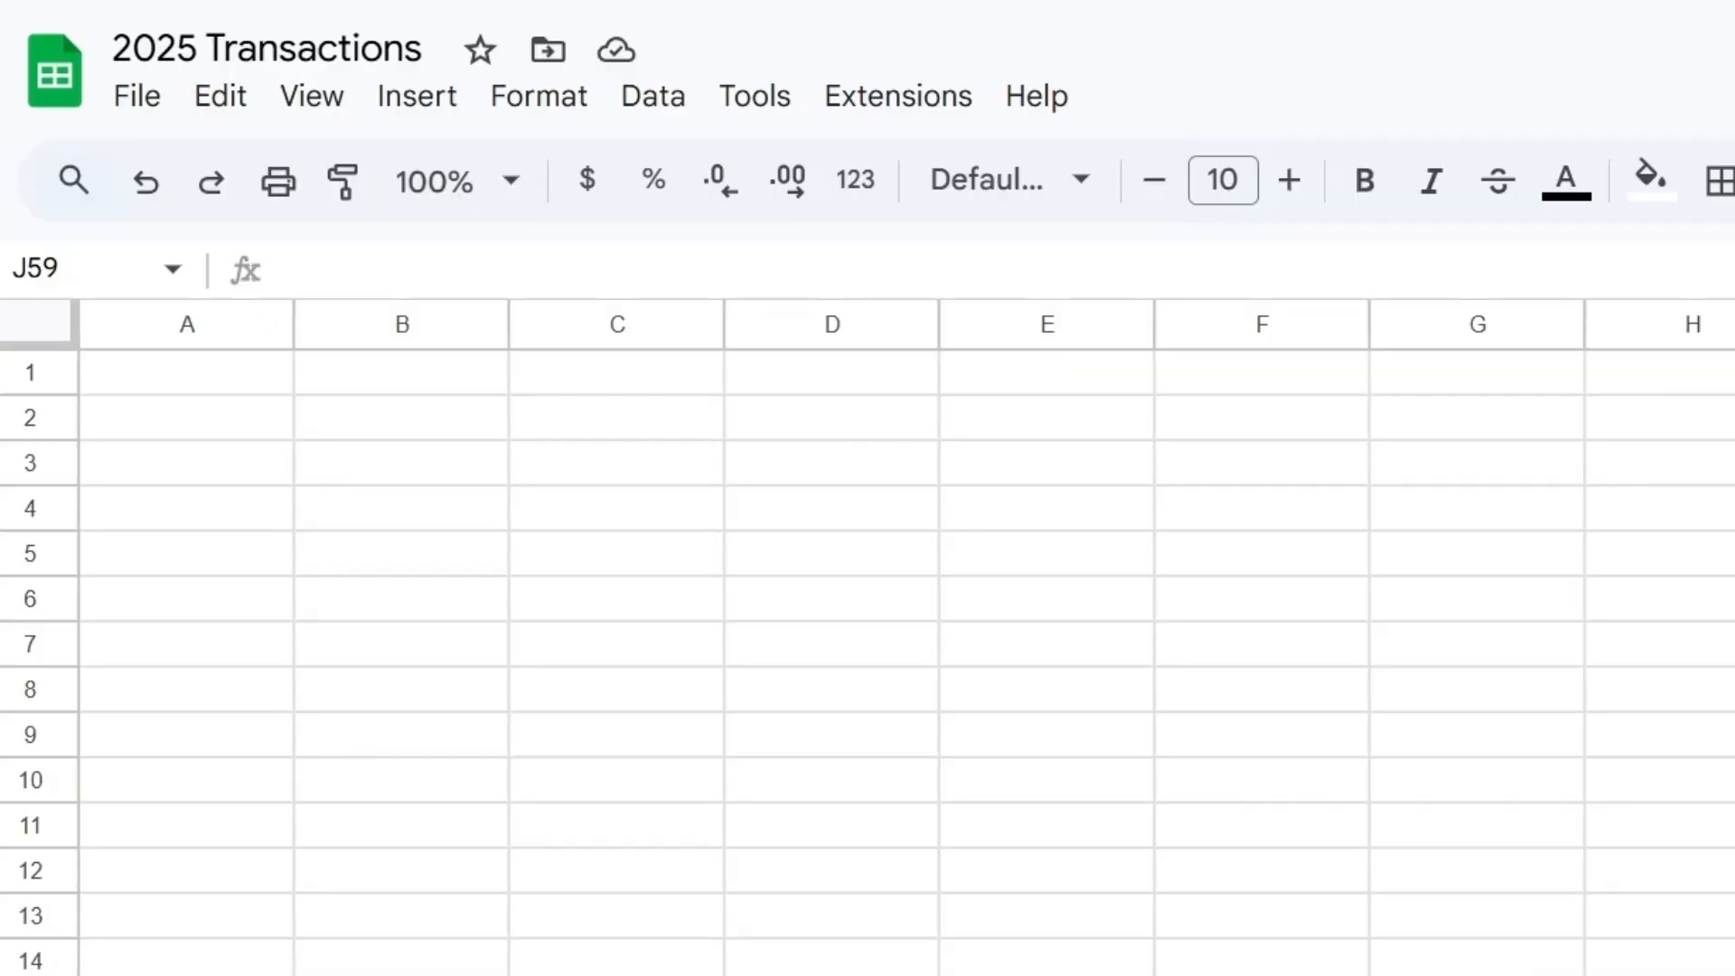
# Paste the copied transactions into the 2025 Transactions sheet from cell A1 and review the Date, Description, Debit and Credit headers.
pyautogui.click(256, 372)
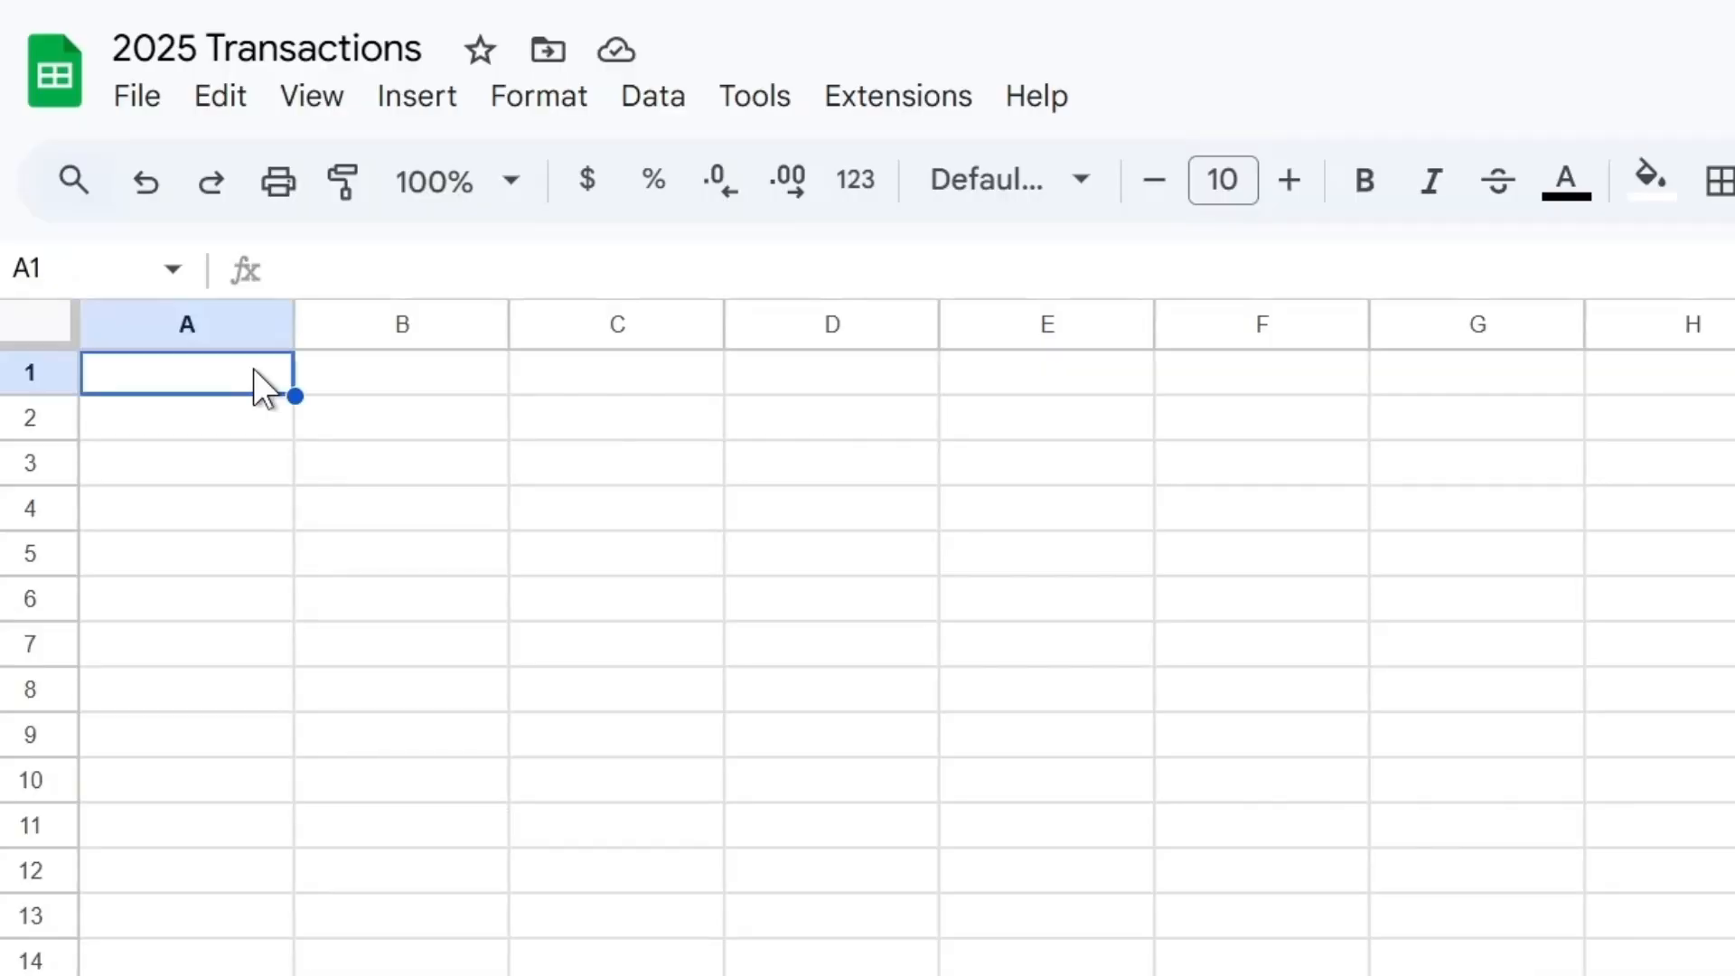
pyautogui.hotkey('ctrl', 'v')
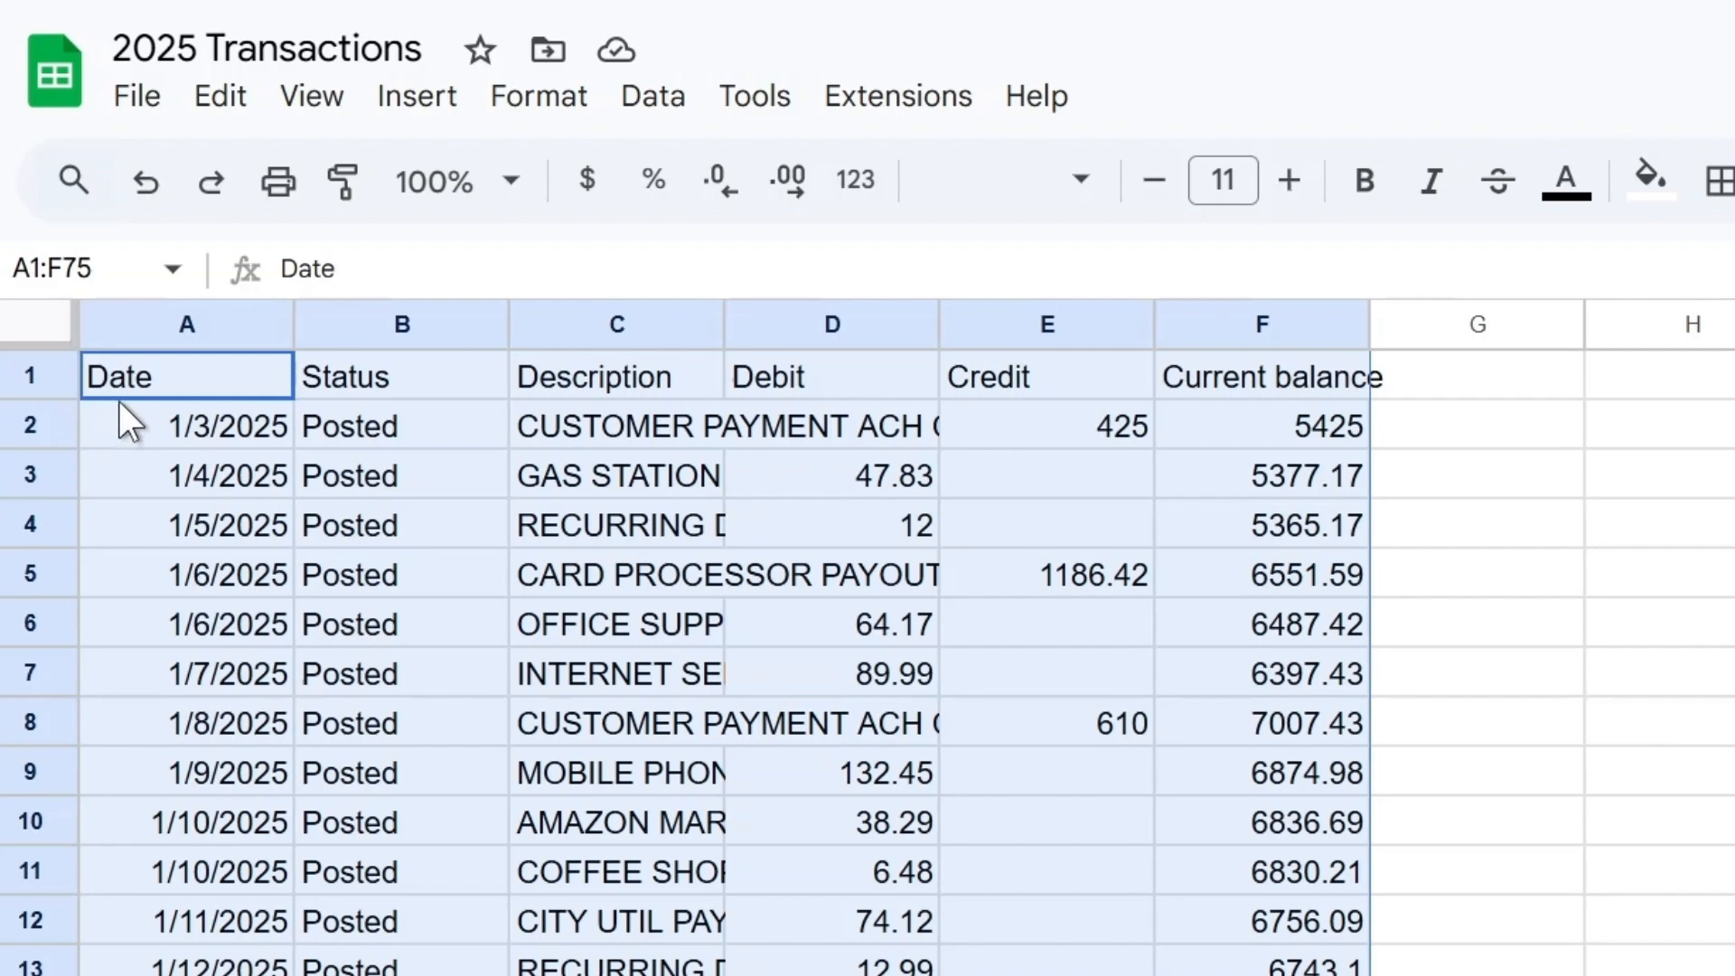
pyautogui.hotkey('ctrl', 'c')
pyautogui.click(180, 382)
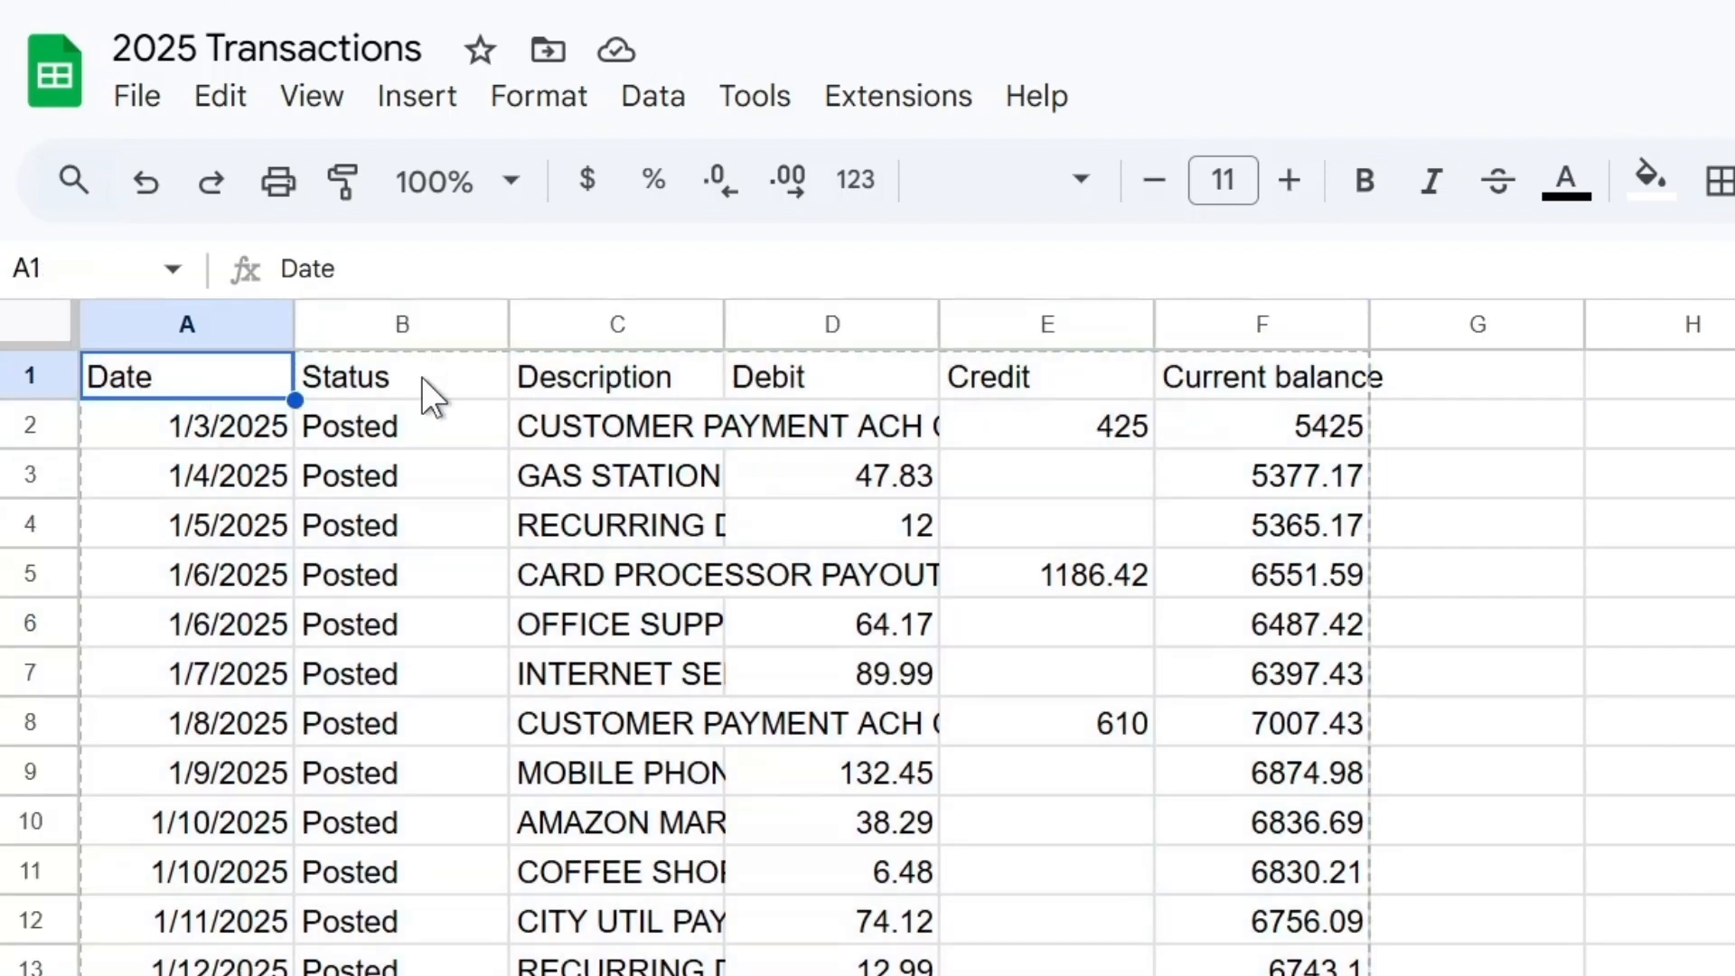
pyautogui.click(549, 384)
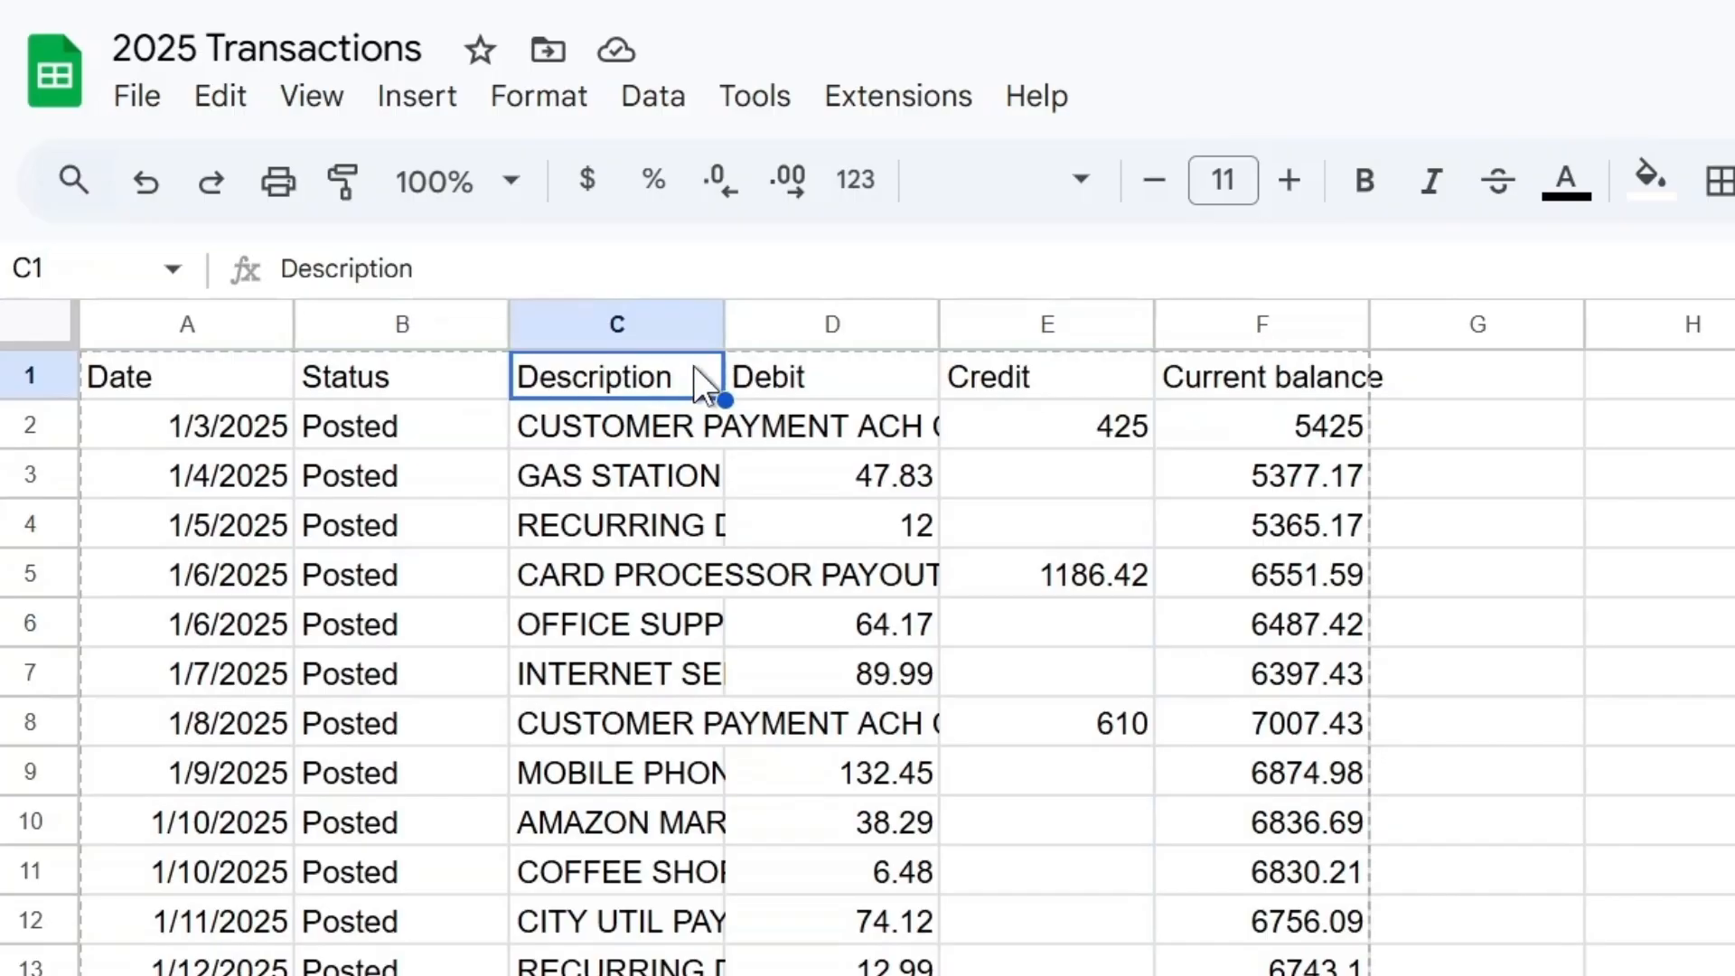
pyautogui.moveTo(775, 369); pyautogui.dragTo(1045, 376)
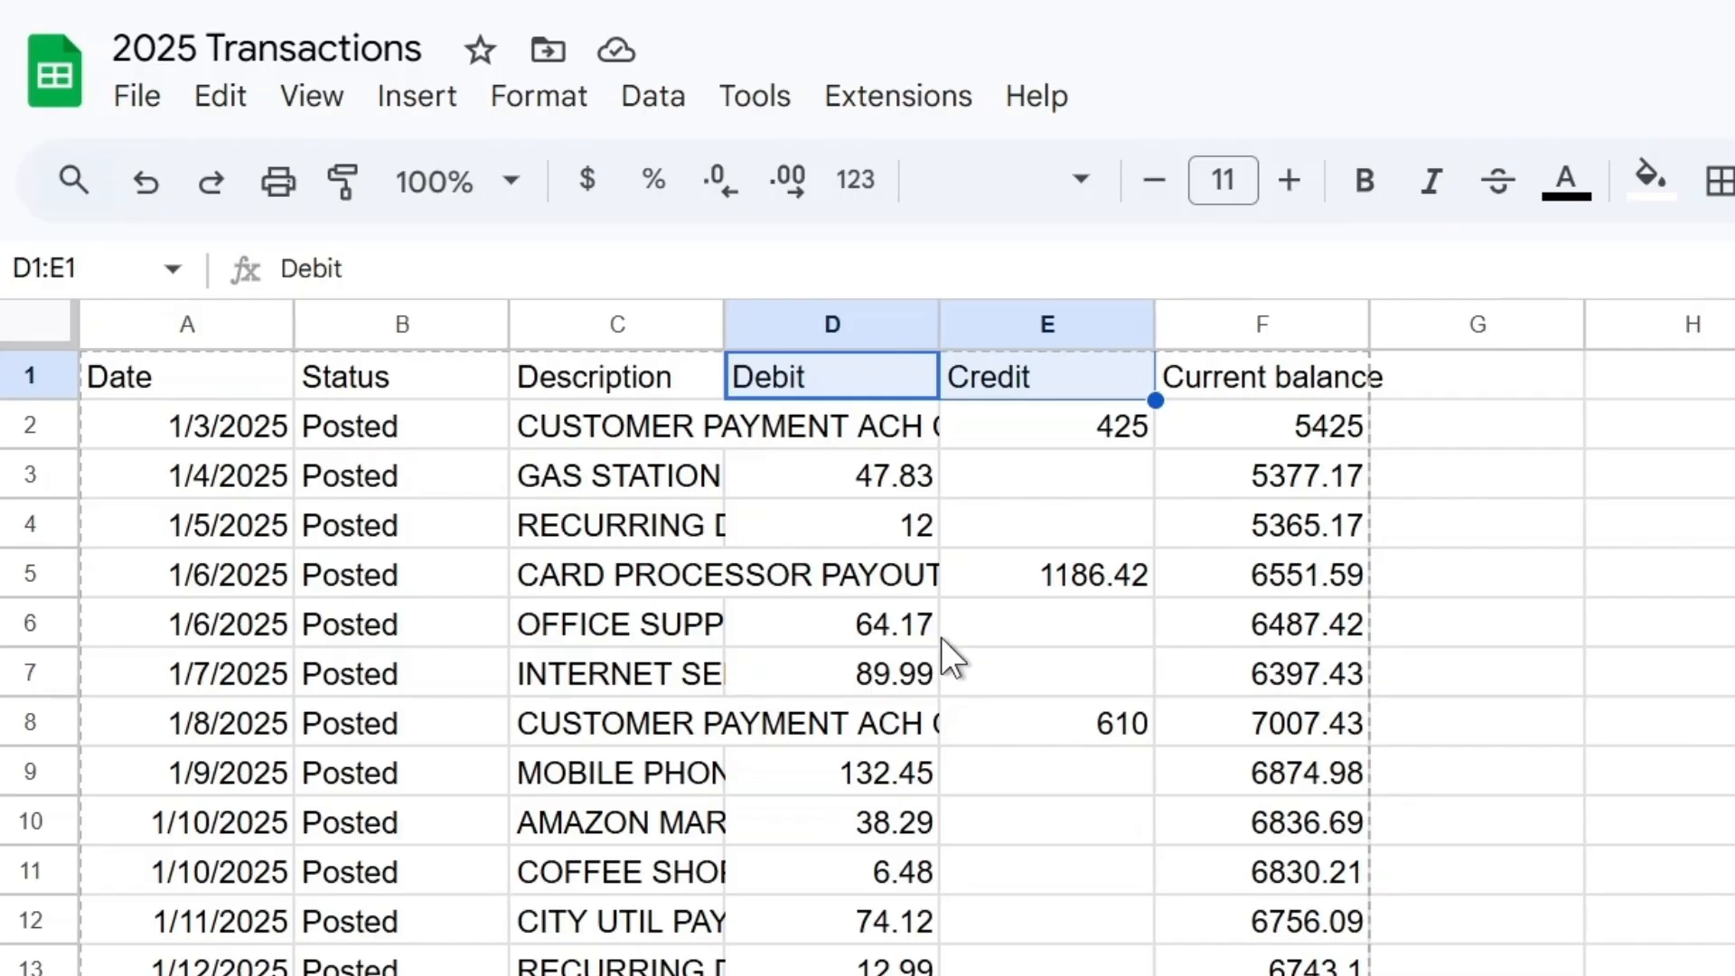
# Add an Amount header in cell G1, beside the Current balance column.
pyautogui.doubleClick(1421, 378)
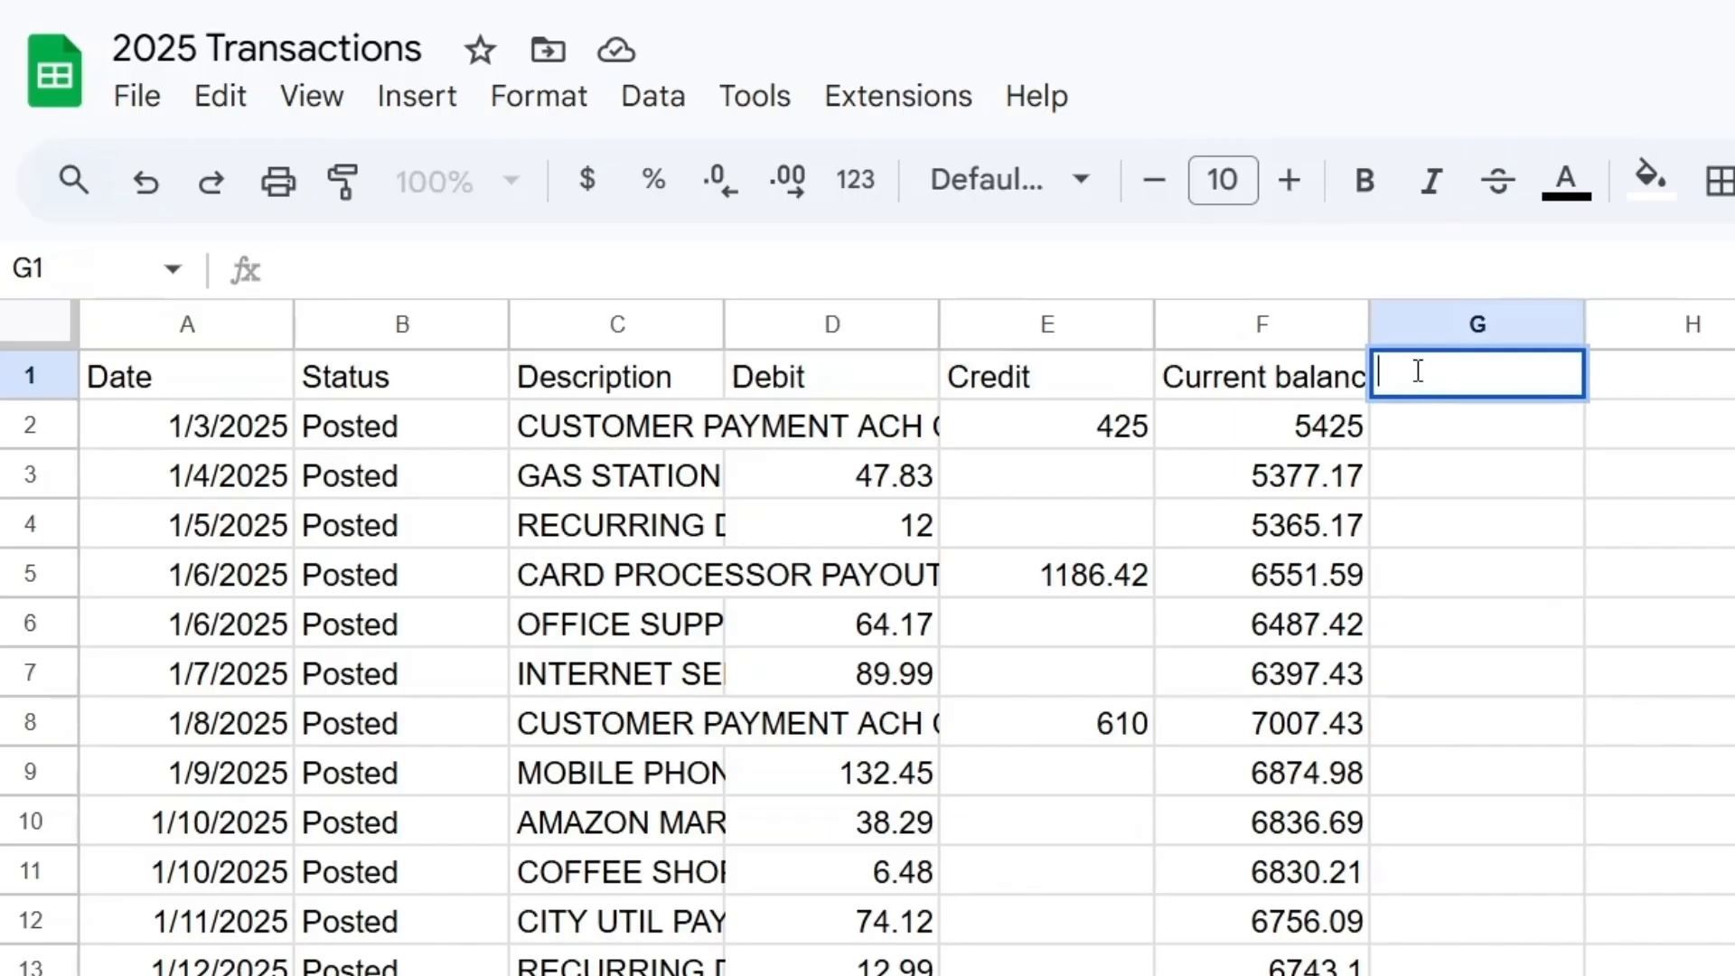
pyautogui.write('Amount')
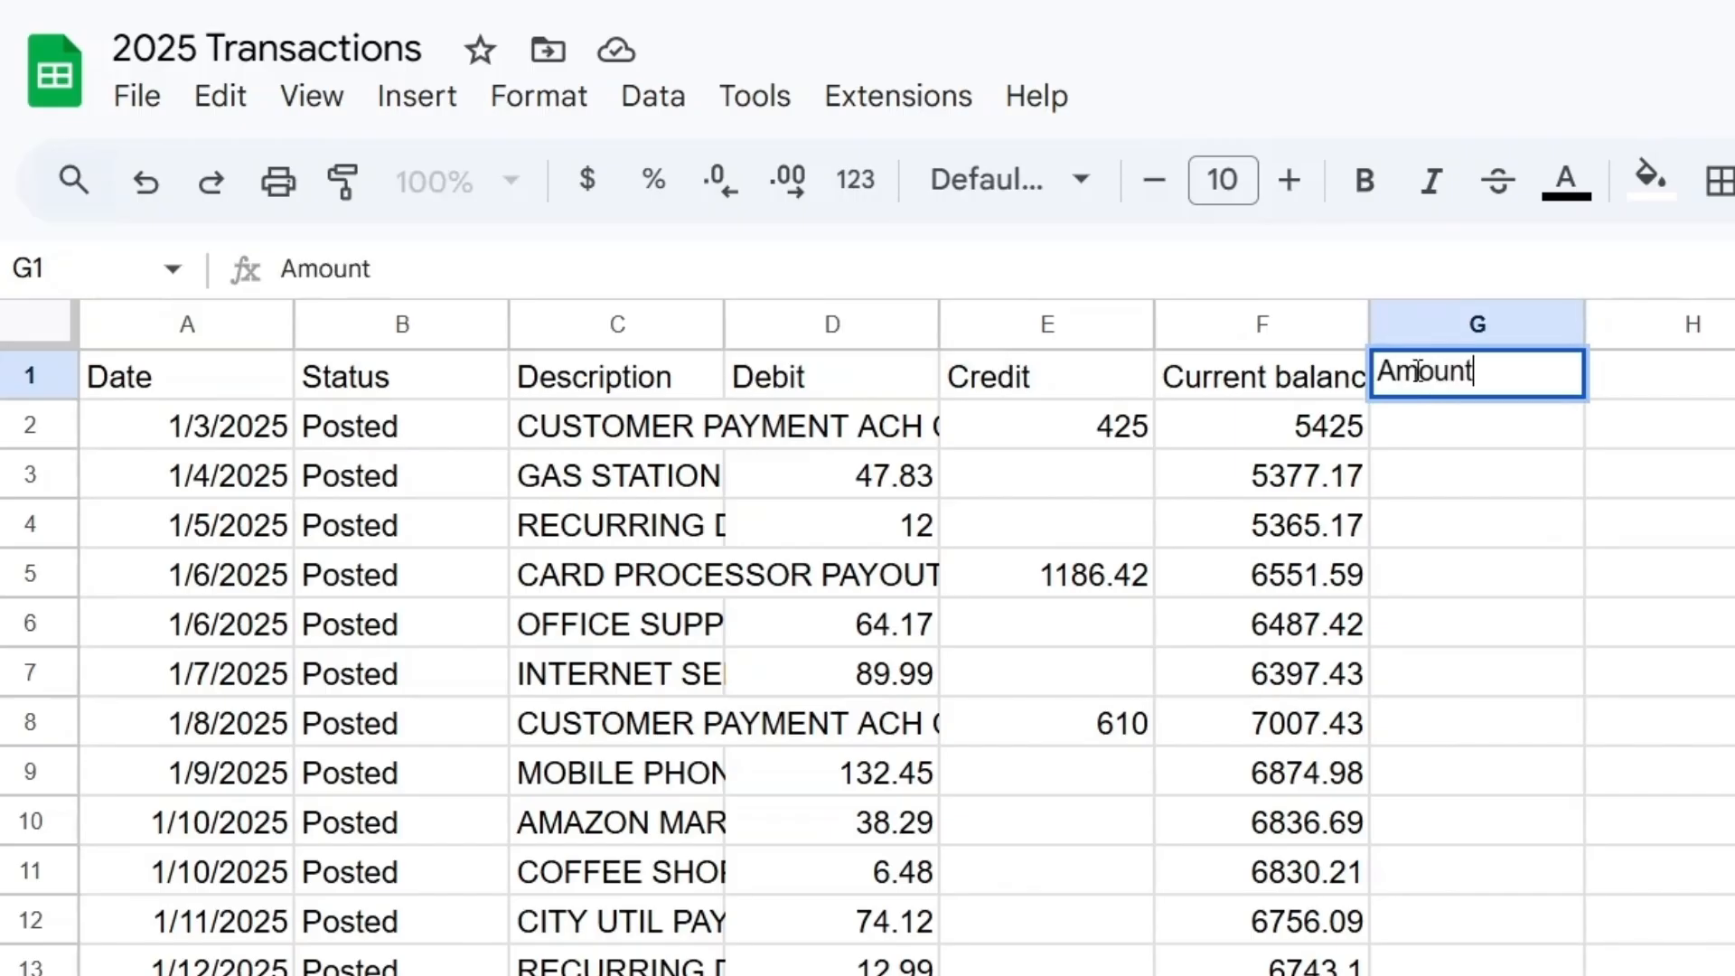
pyautogui.press('Return')
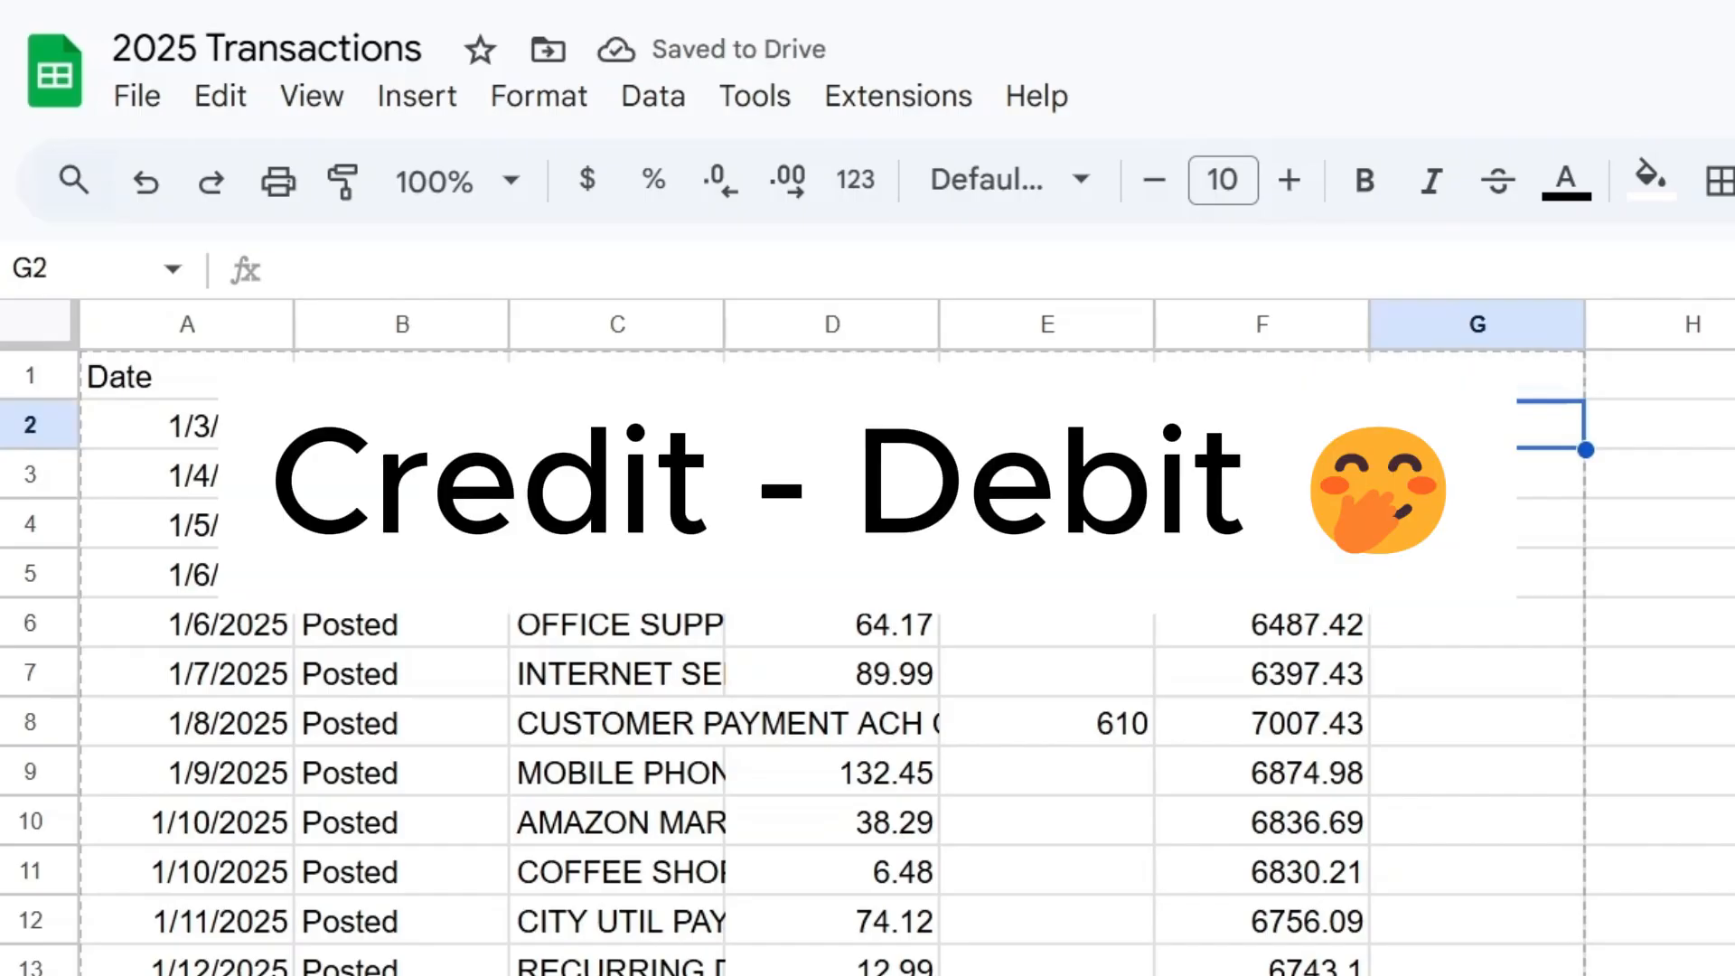
# Enter the credit-minus-debit formula =E2-D2 in G2 and accept the suggested autofill for the rest of the Amount column.
pyautogui.write('=')
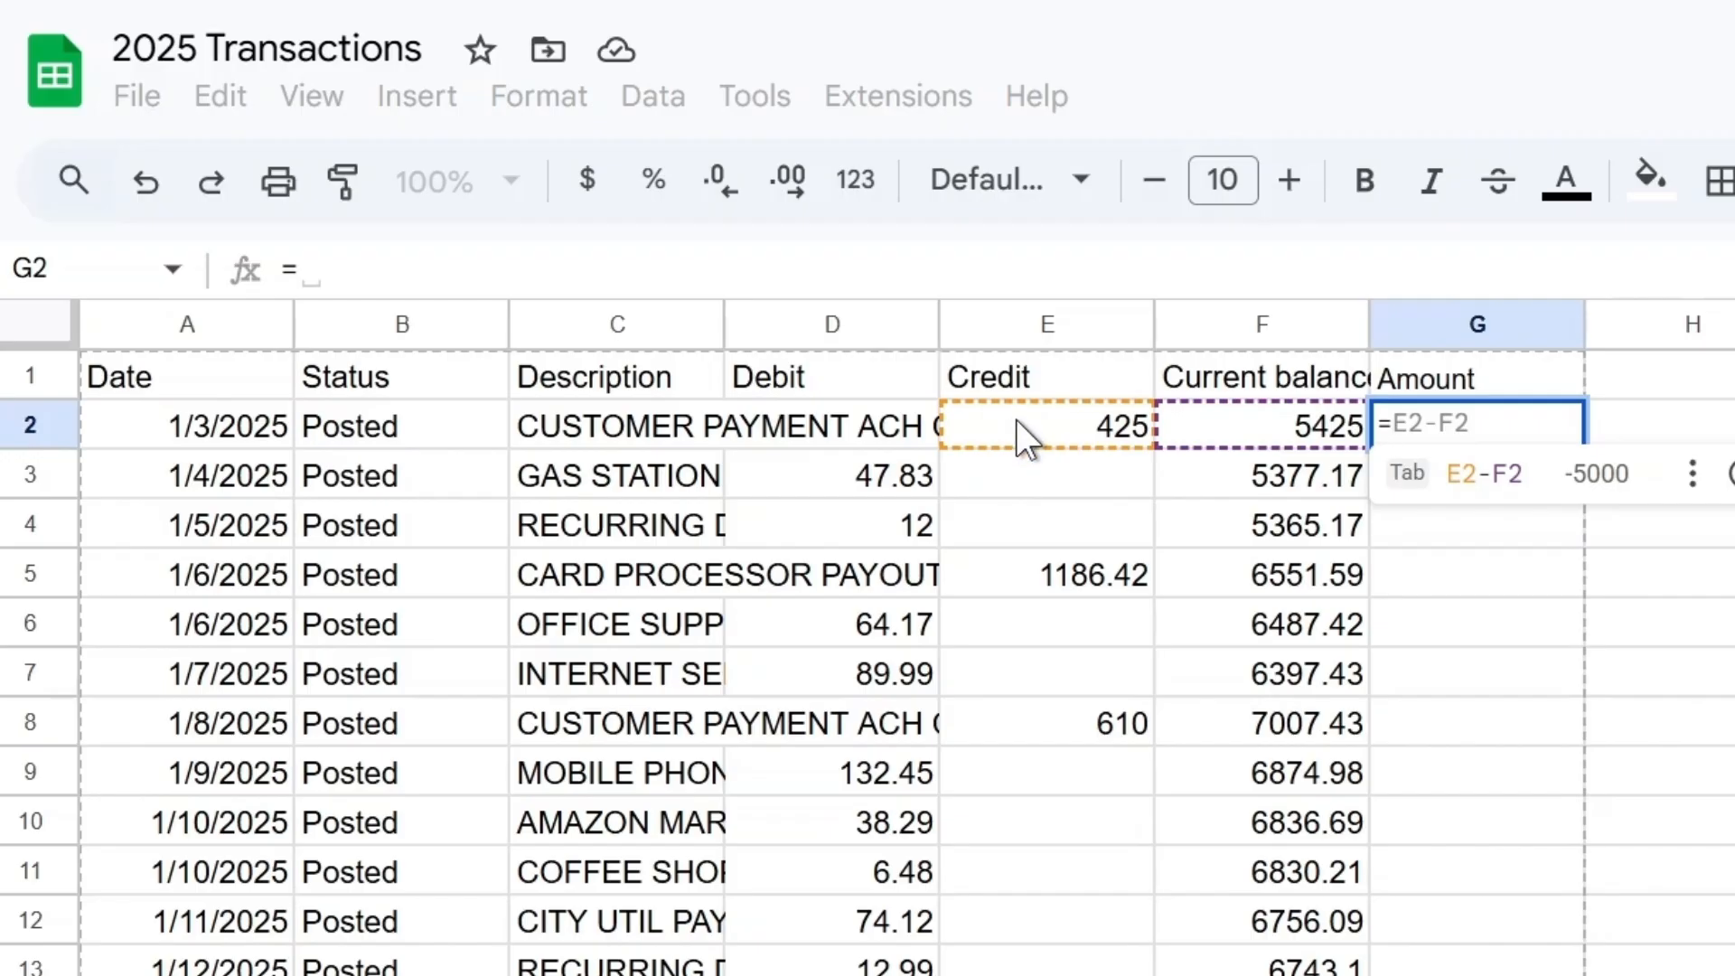
pyautogui.click(1016, 412)
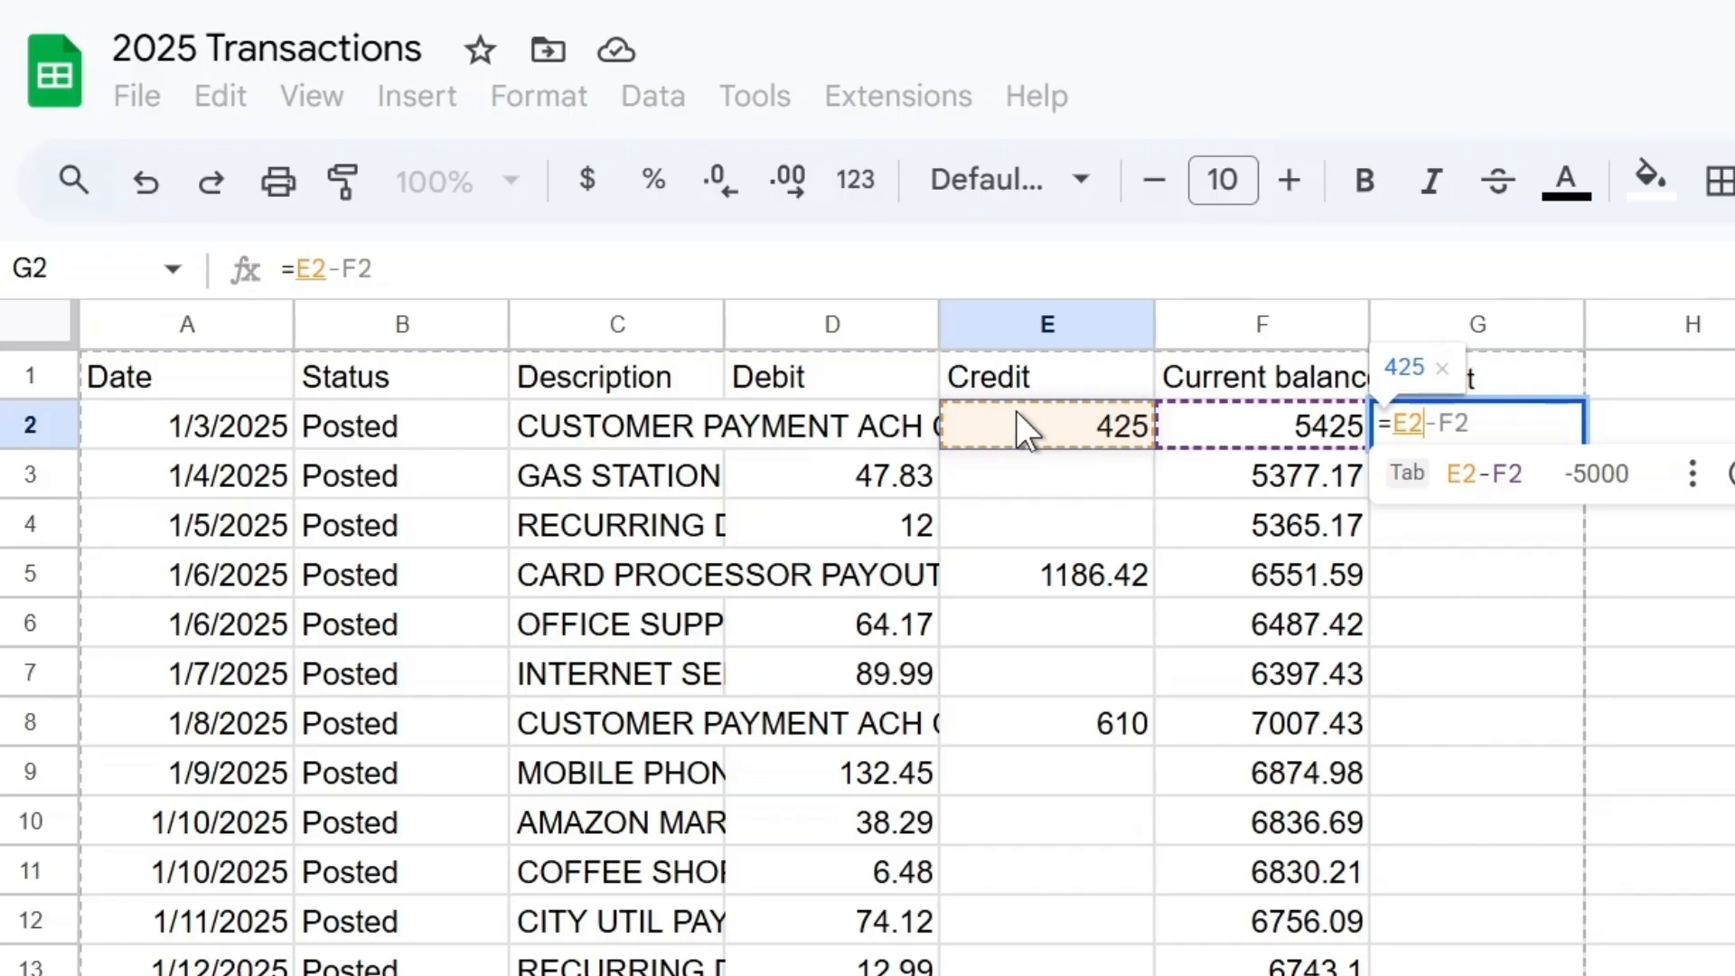
pyautogui.write('-')
pyautogui.click(906, 441)
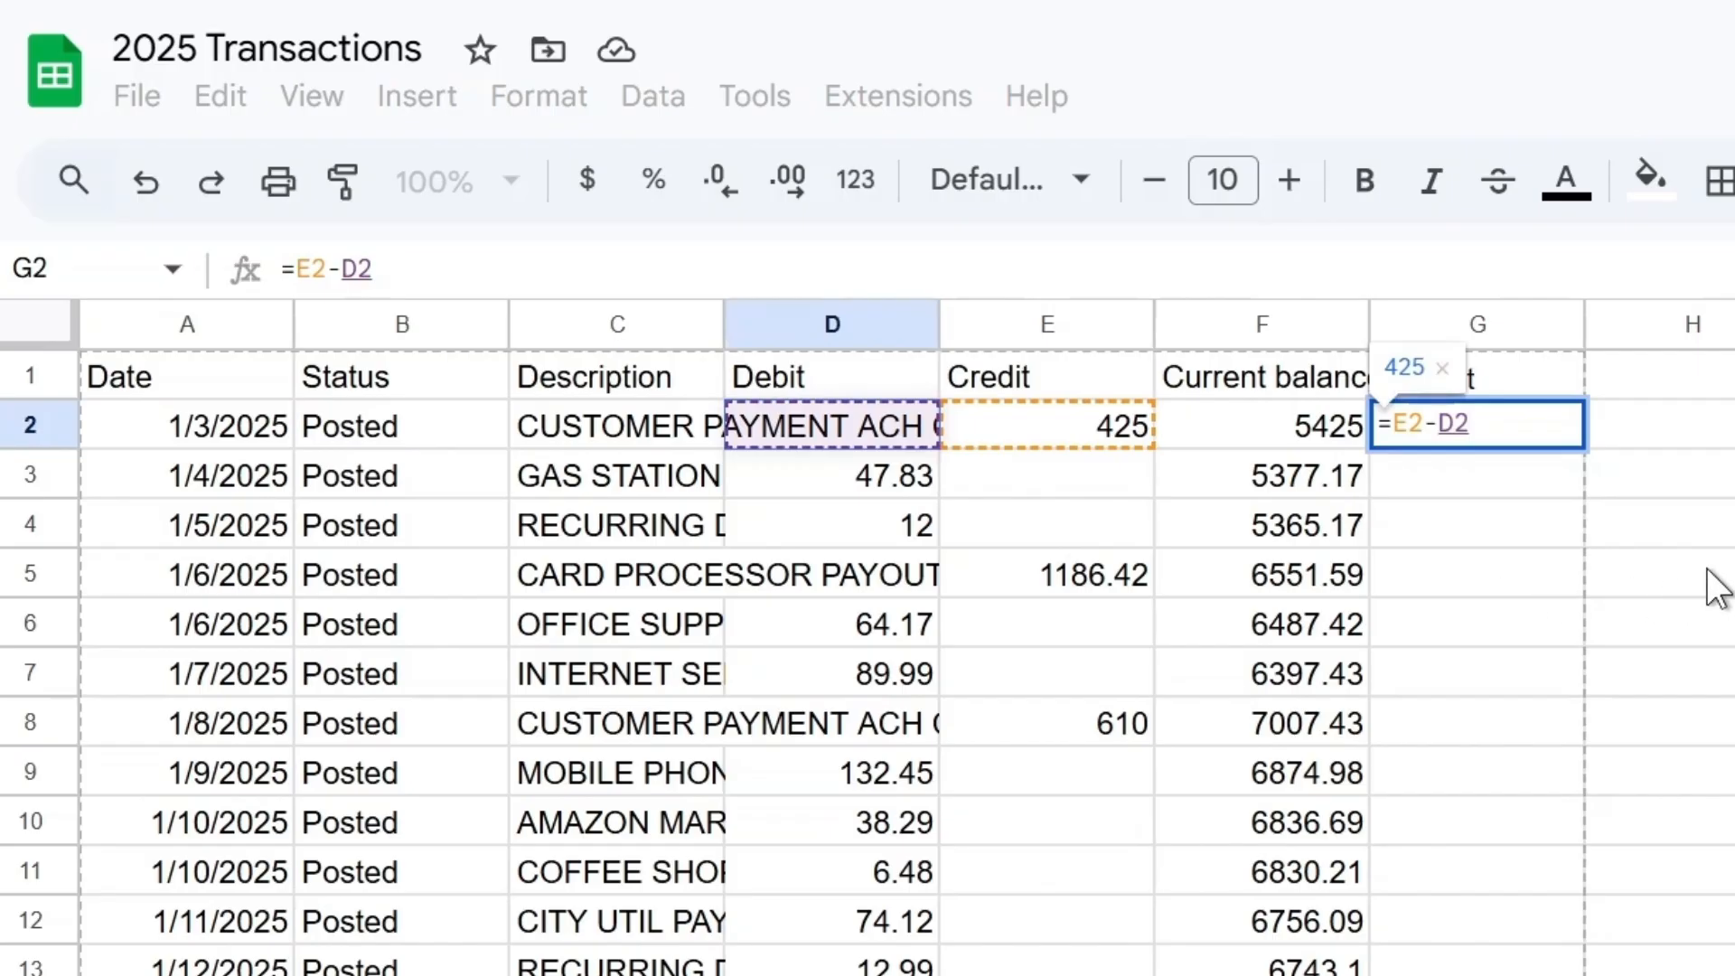
pyautogui.press('Return')
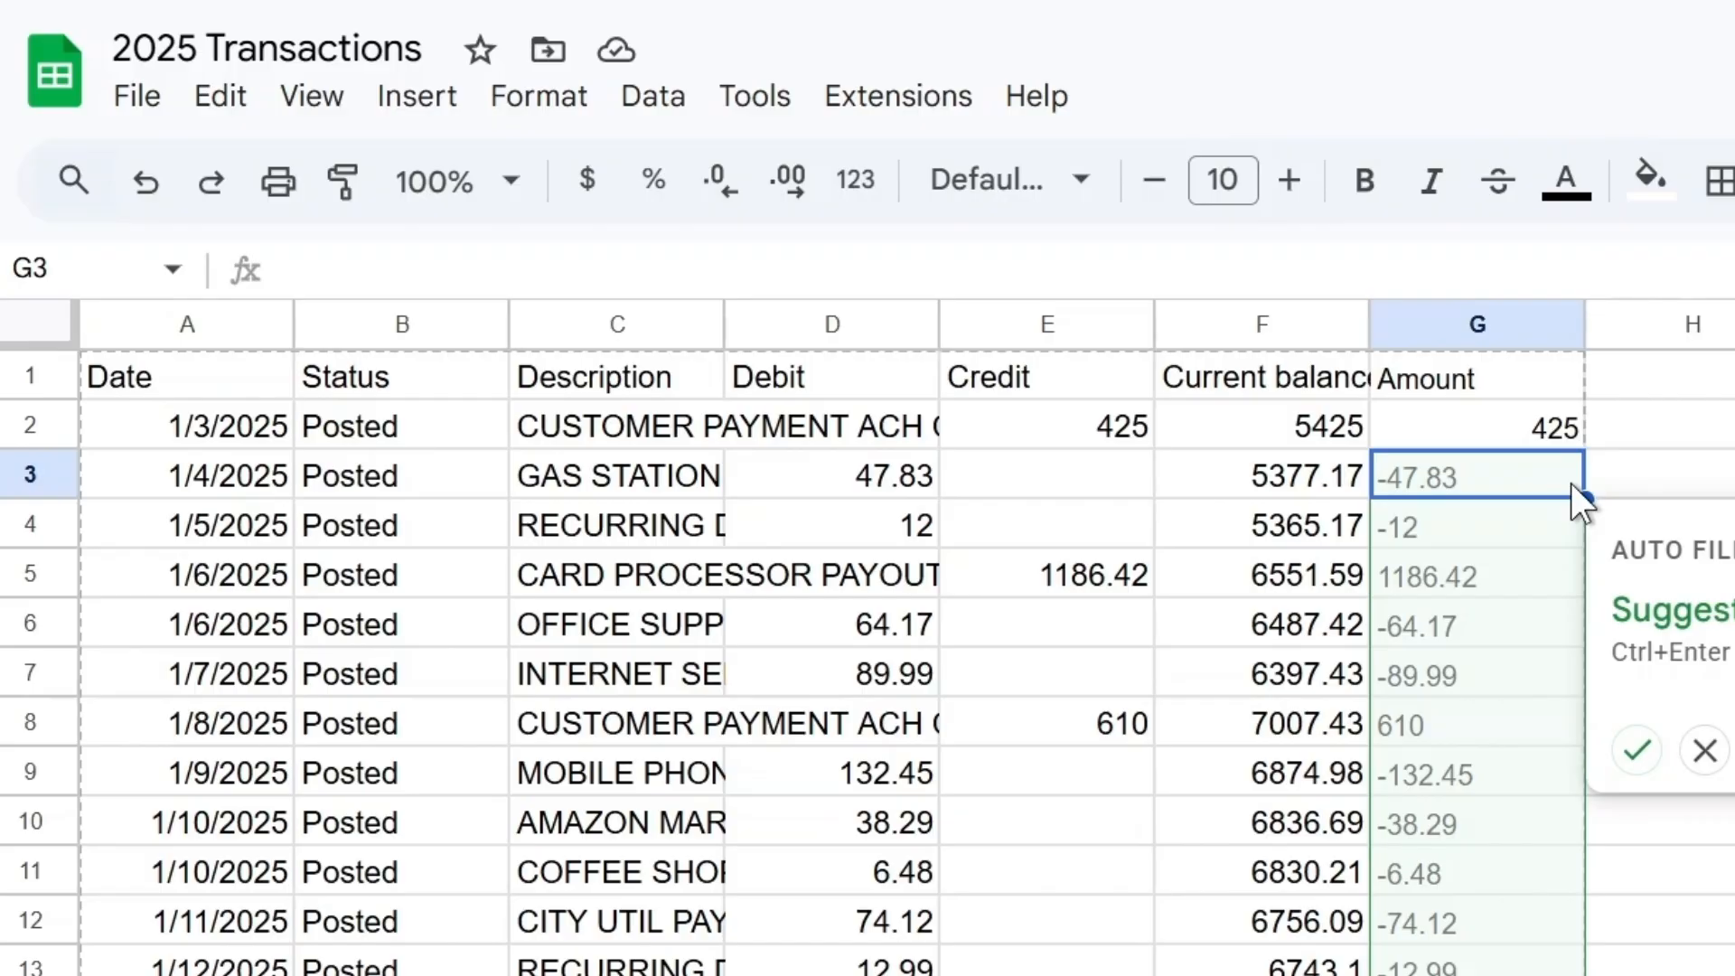
pyautogui.click(1638, 754)
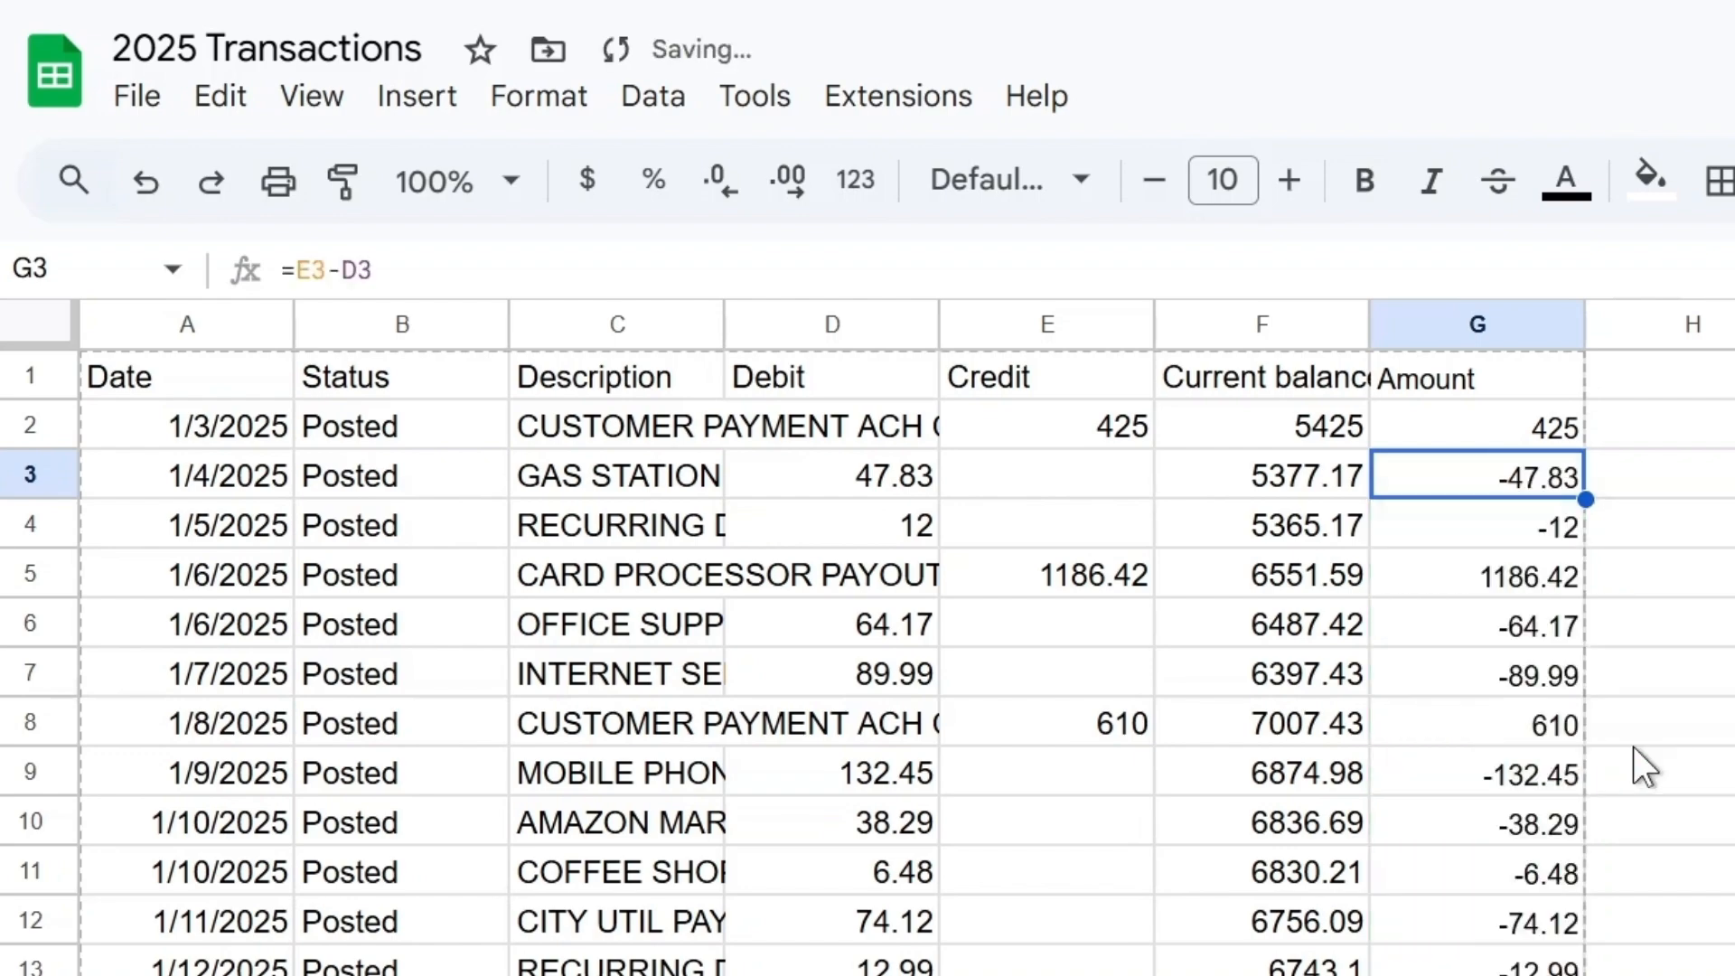
# Replace the Amount formulas with static values by copying the entire sheet and pasting it over itself as values only.
pyautogui.click(45, 320)
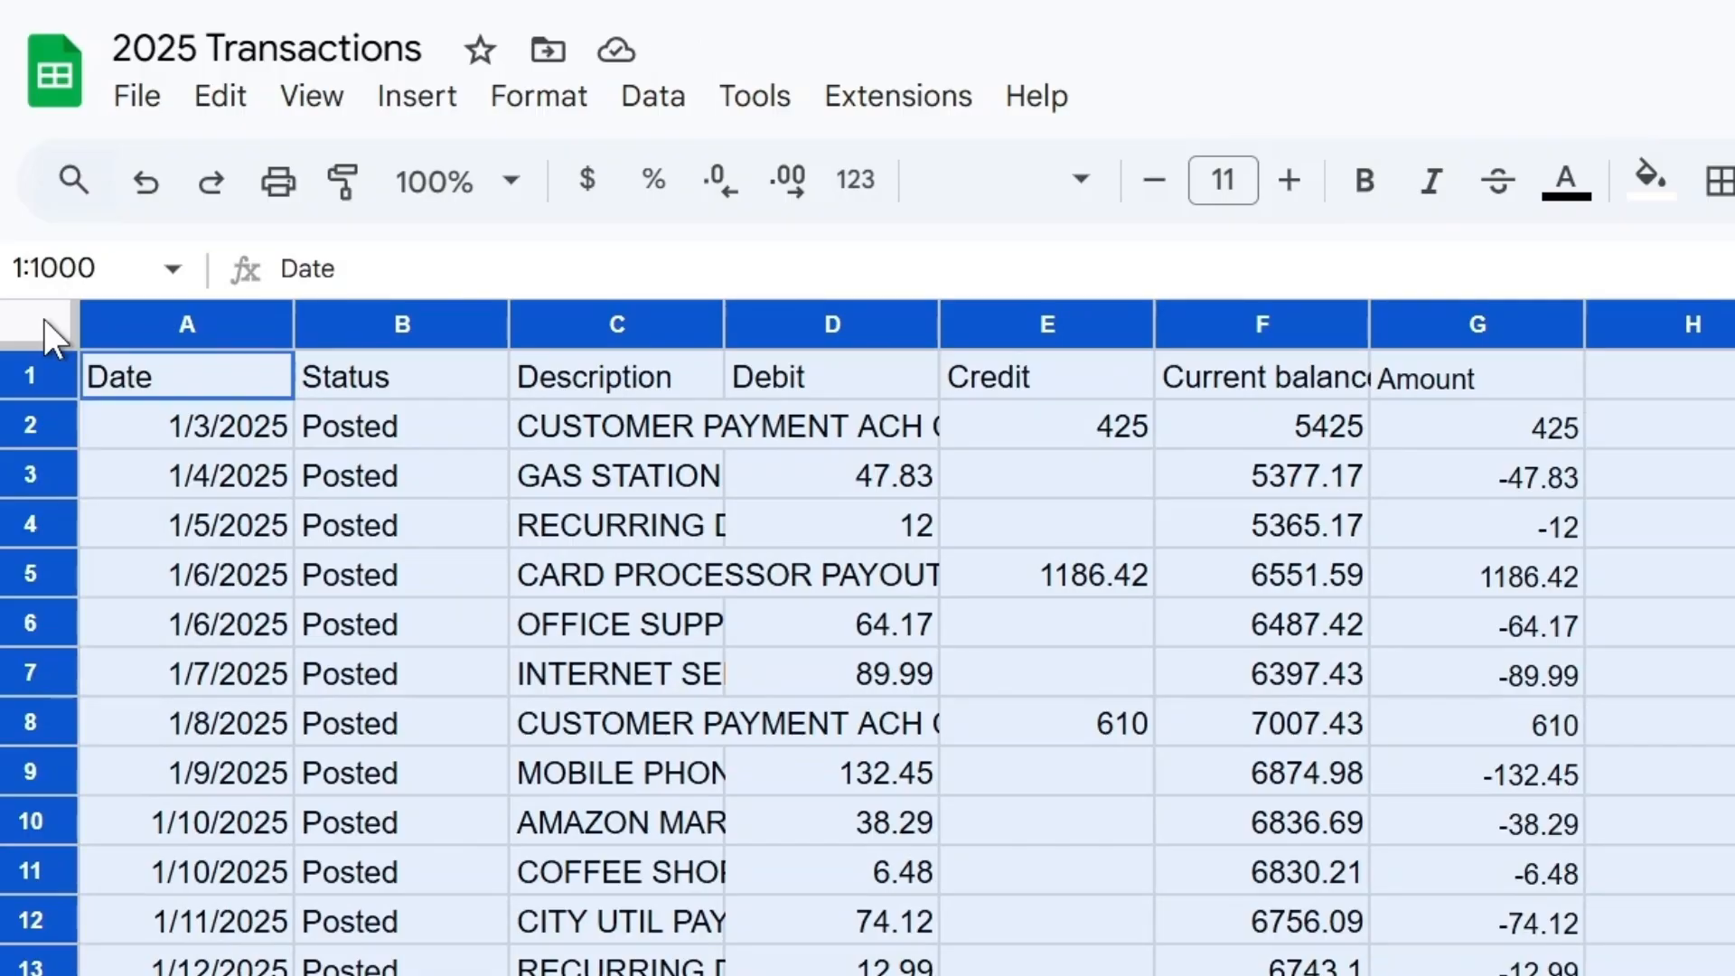
pyautogui.rightClick(45, 320)
pyautogui.moveTo(233, 569)
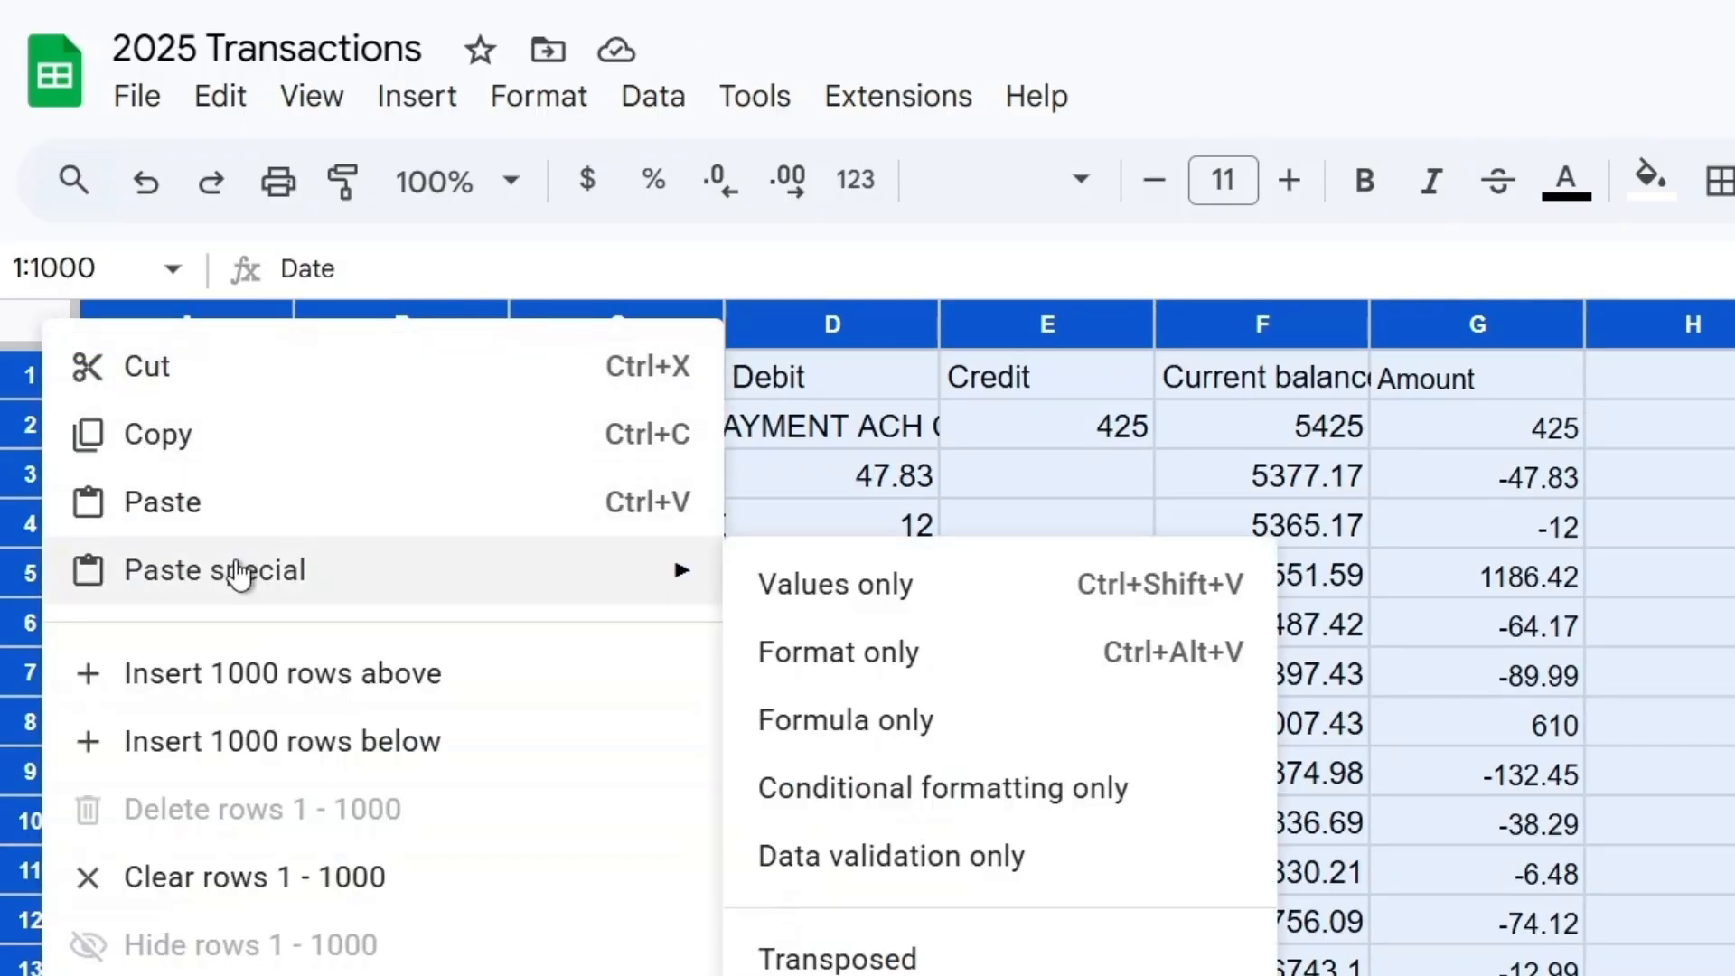
pyautogui.click(835, 587)
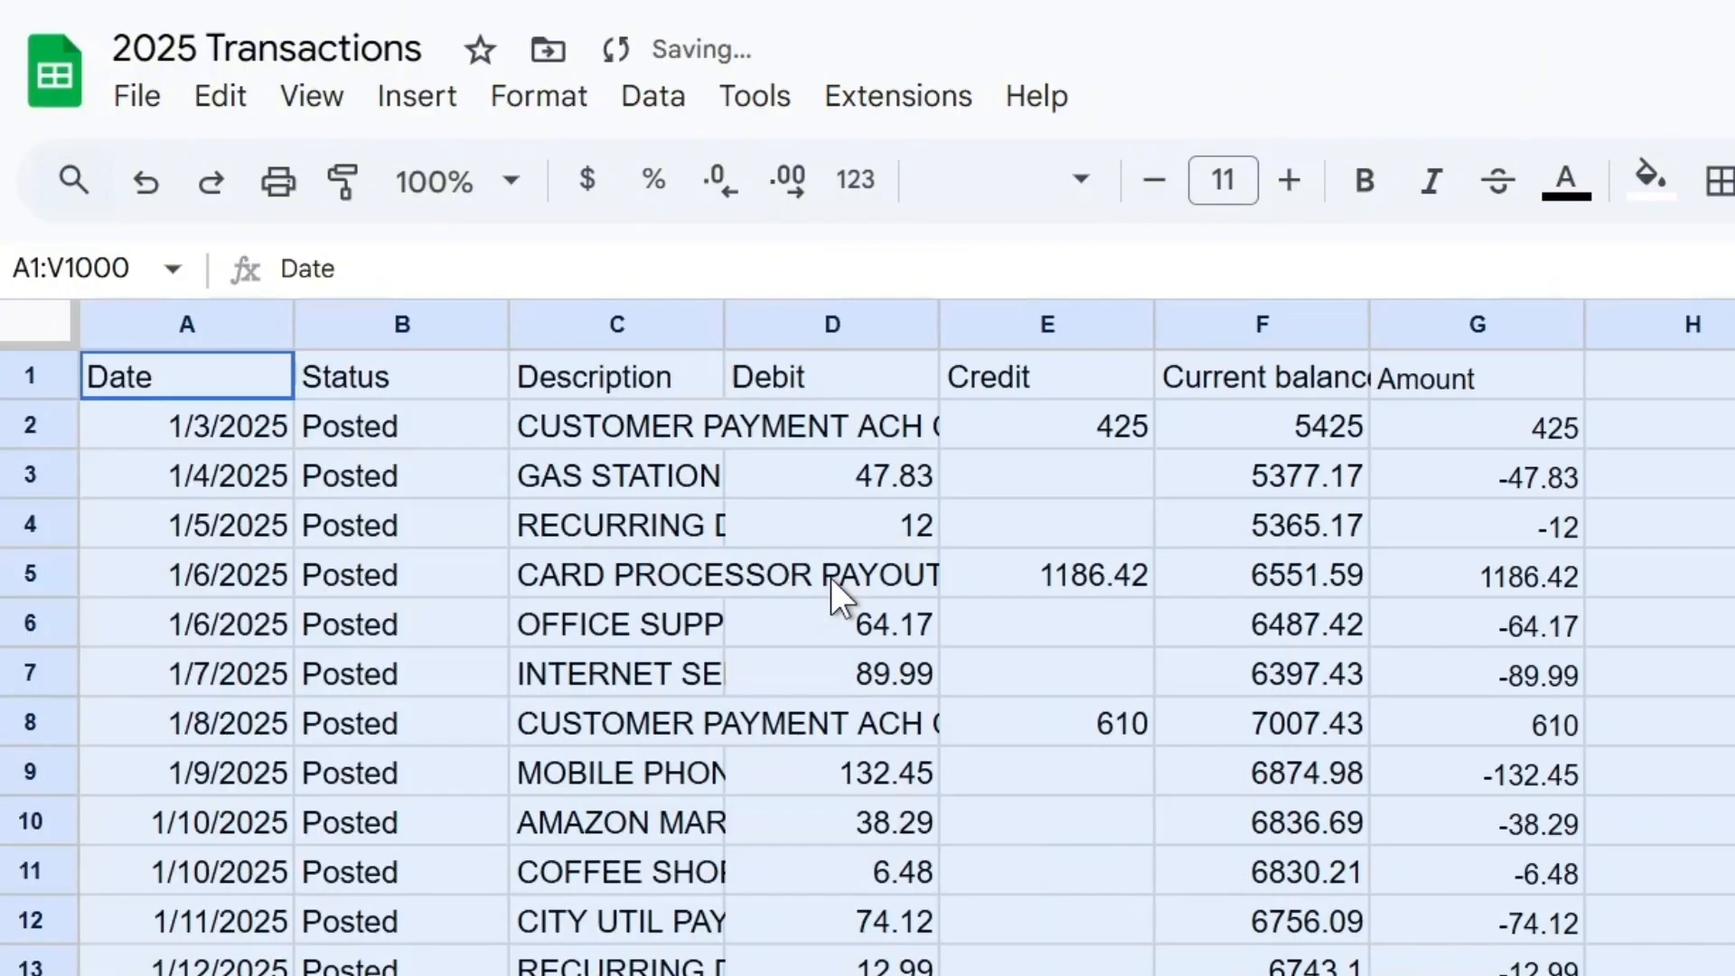
pyautogui.click(610, 590)
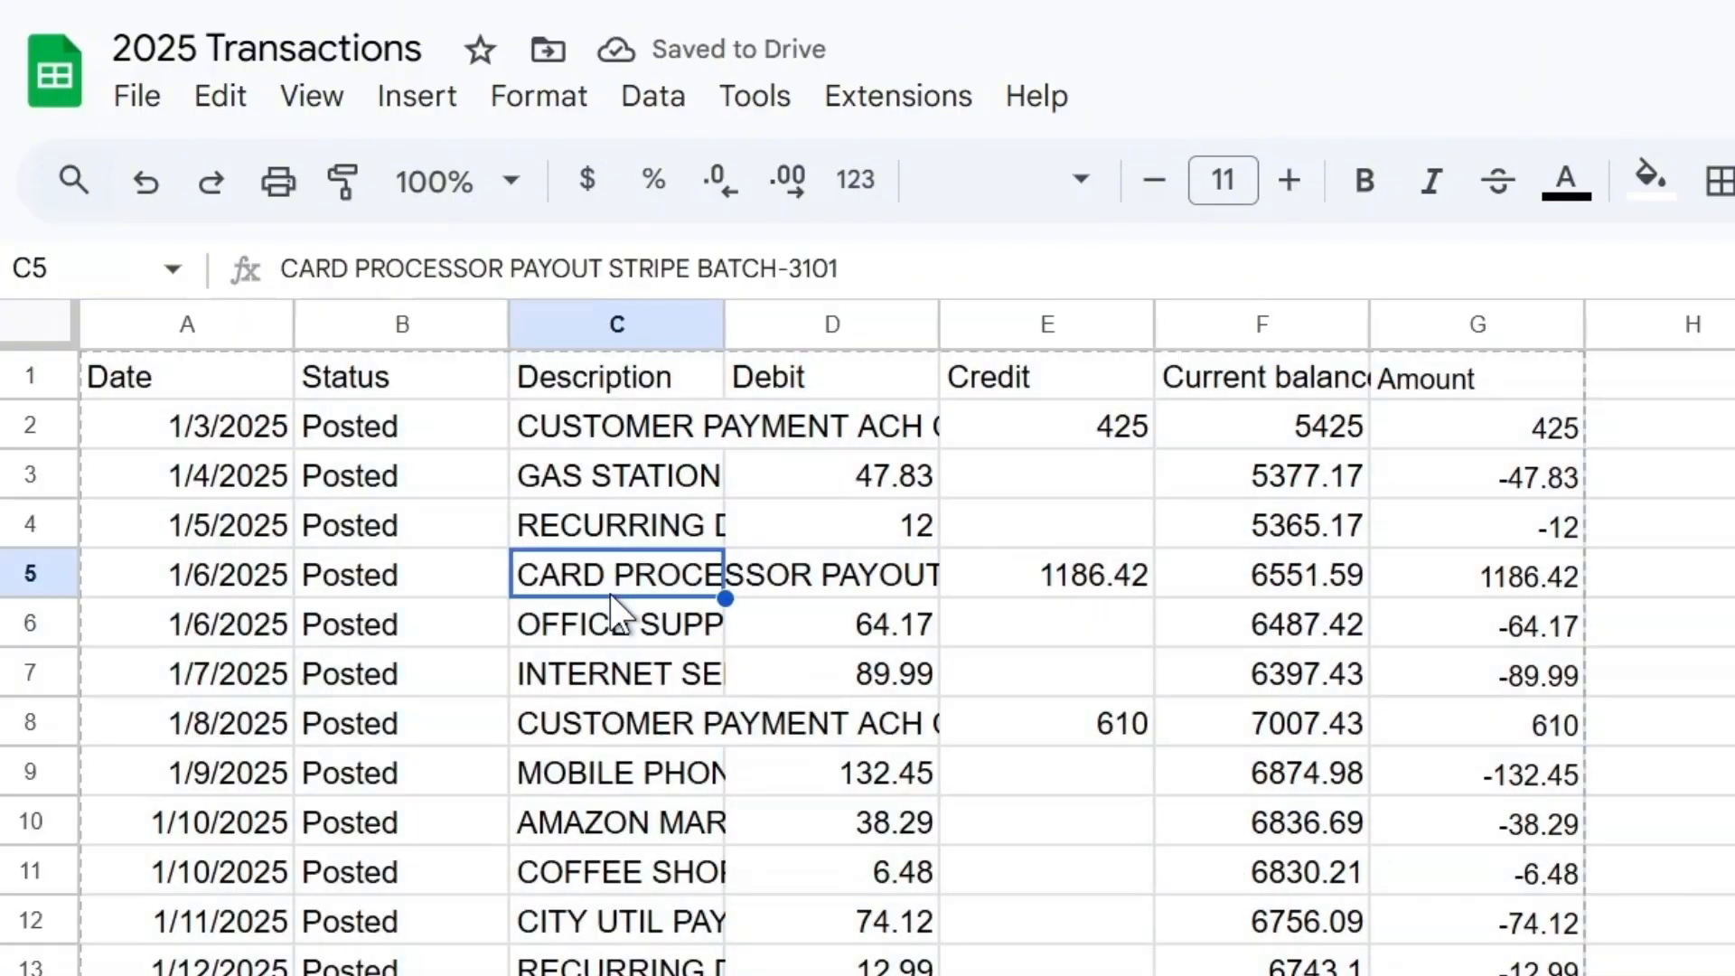
# Delete the Debit and Credit columns.
pyautogui.click(833, 321)
pyautogui.keyDown('shift'); pyautogui.click(1000, 338); pyautogui.keyUp('shift')
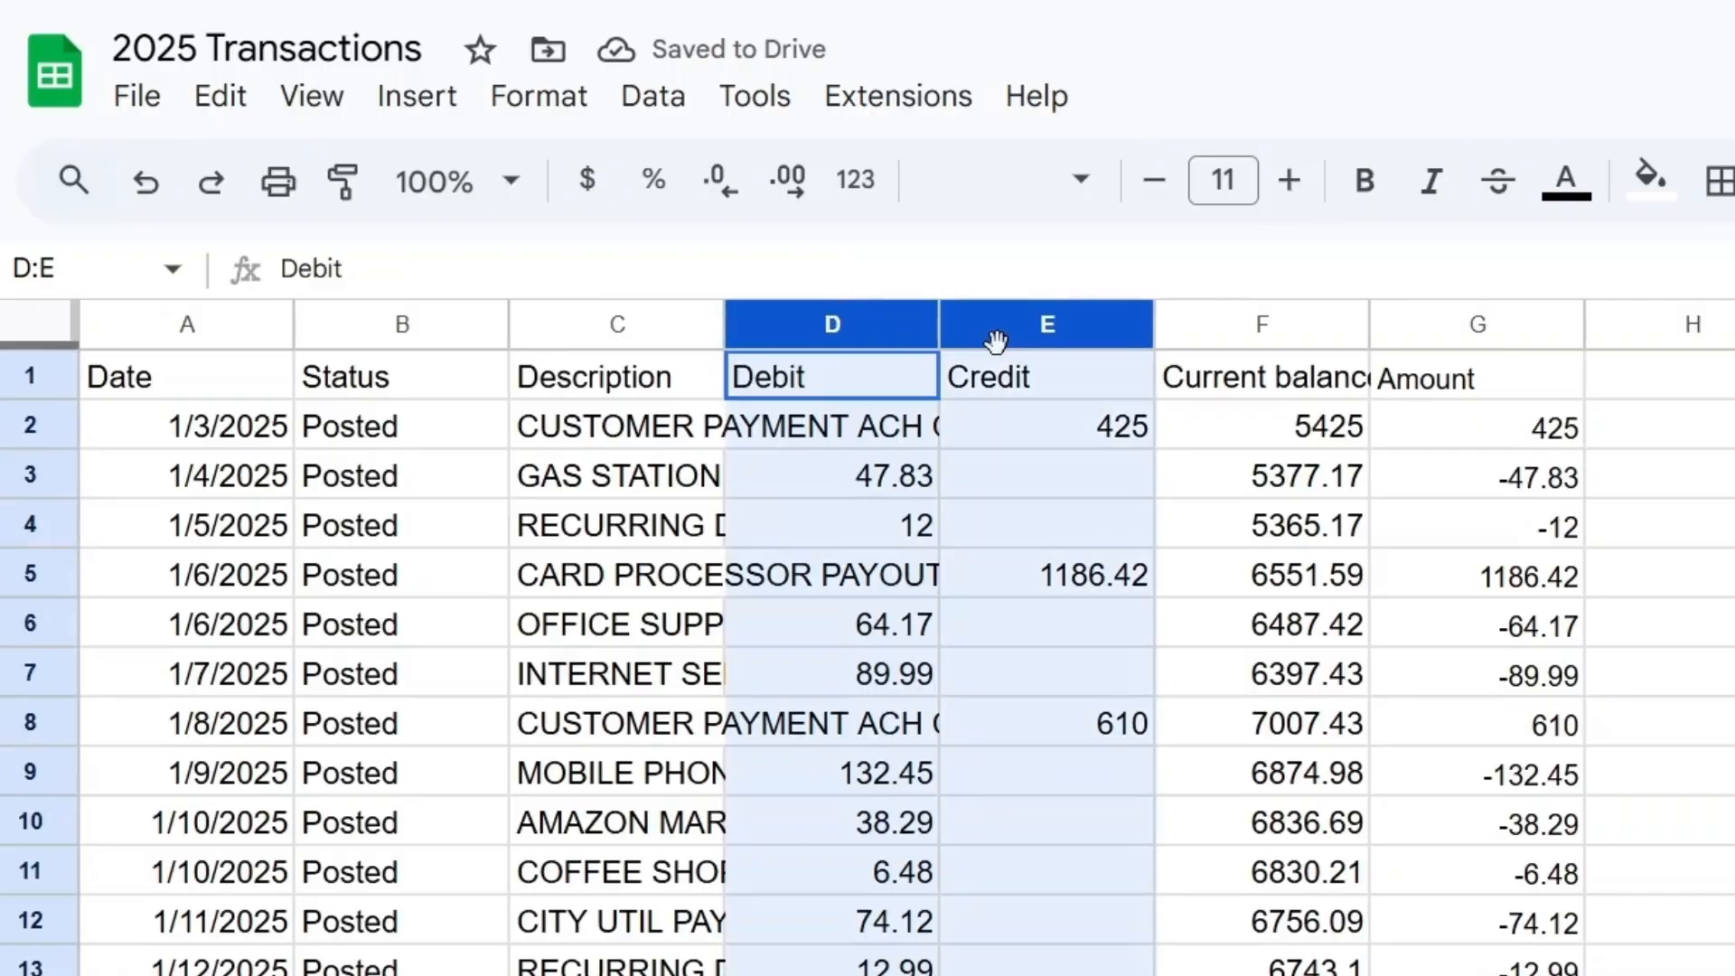
pyautogui.rightClick(1019, 561)
pyautogui.click(1095, 666)
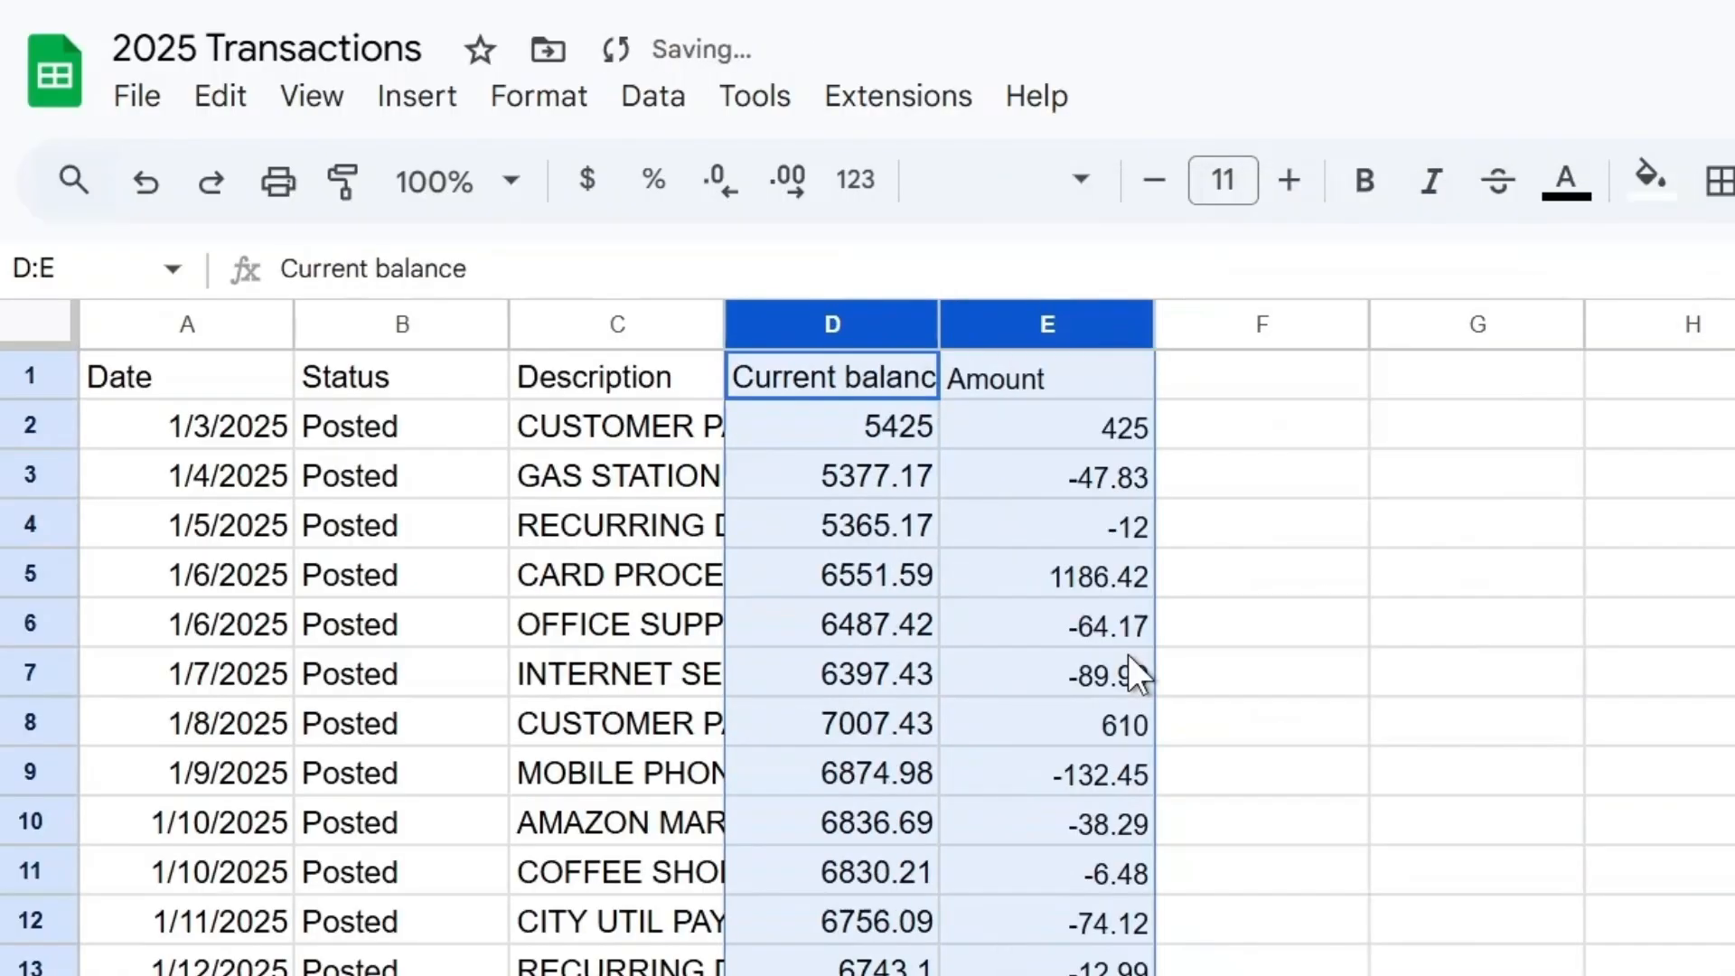
pyautogui.click(561, 627)
# Delete the Status column.
pyautogui.click(384, 327)
pyautogui.rightClick(398, 330)
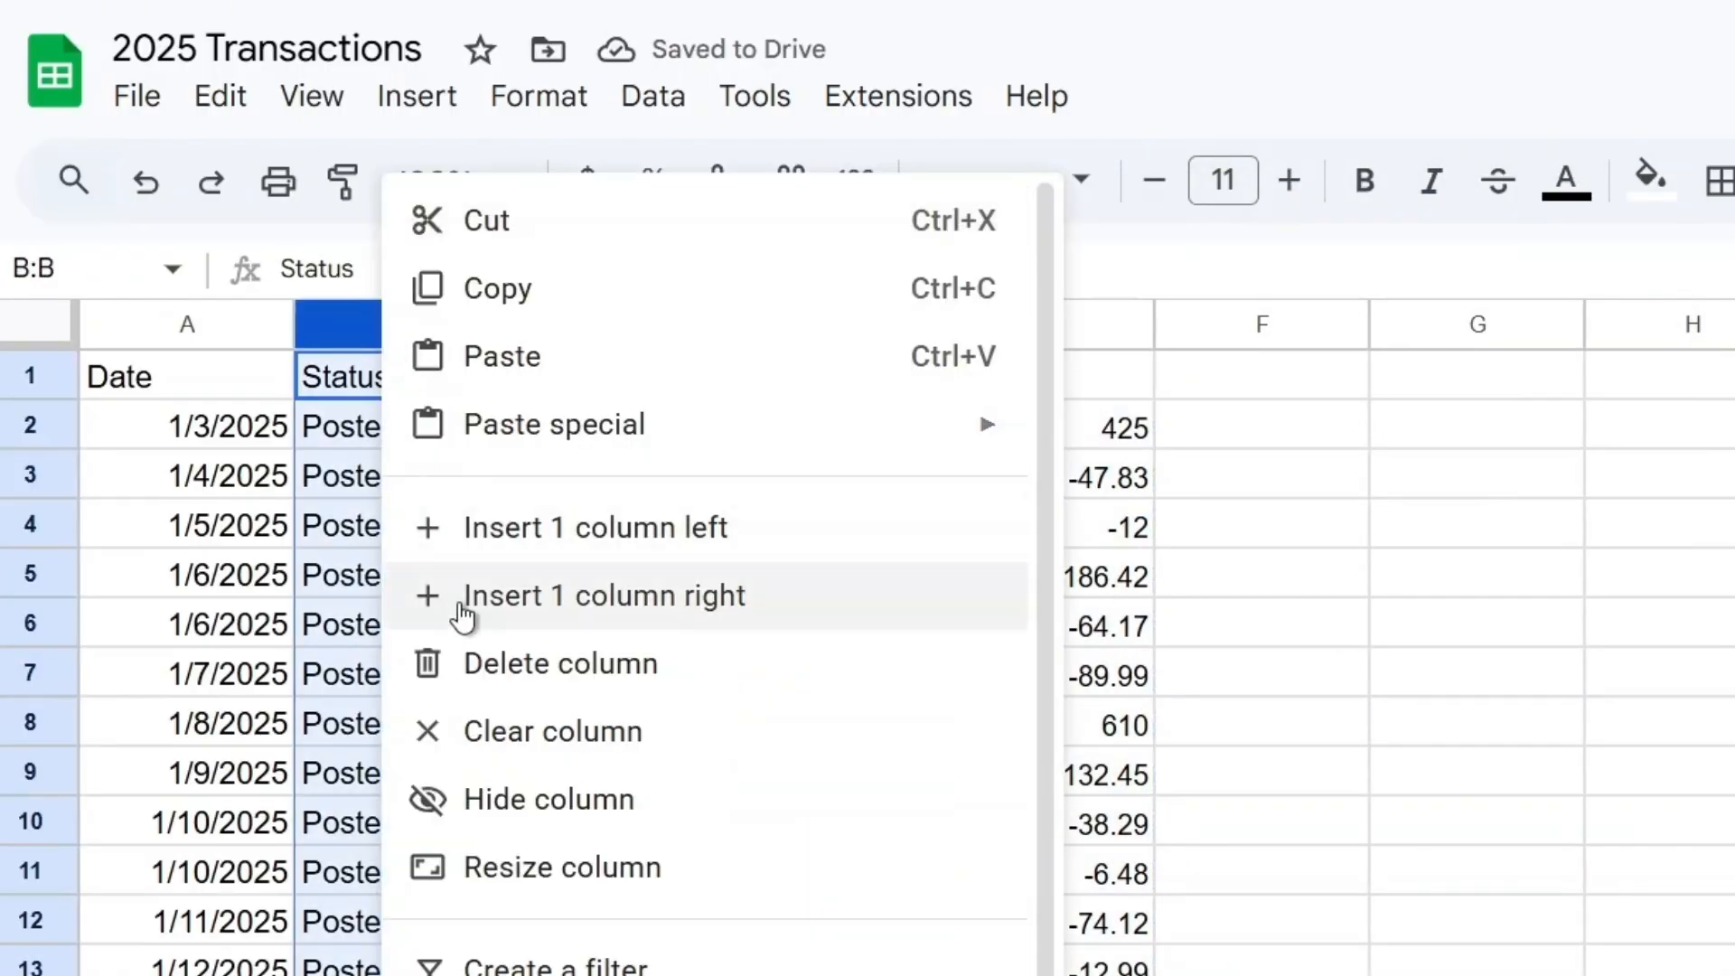
pyautogui.click(466, 664)
# Delete the Current balance column so that only Date, Description and Amount remain.
pyautogui.click(199, 371)
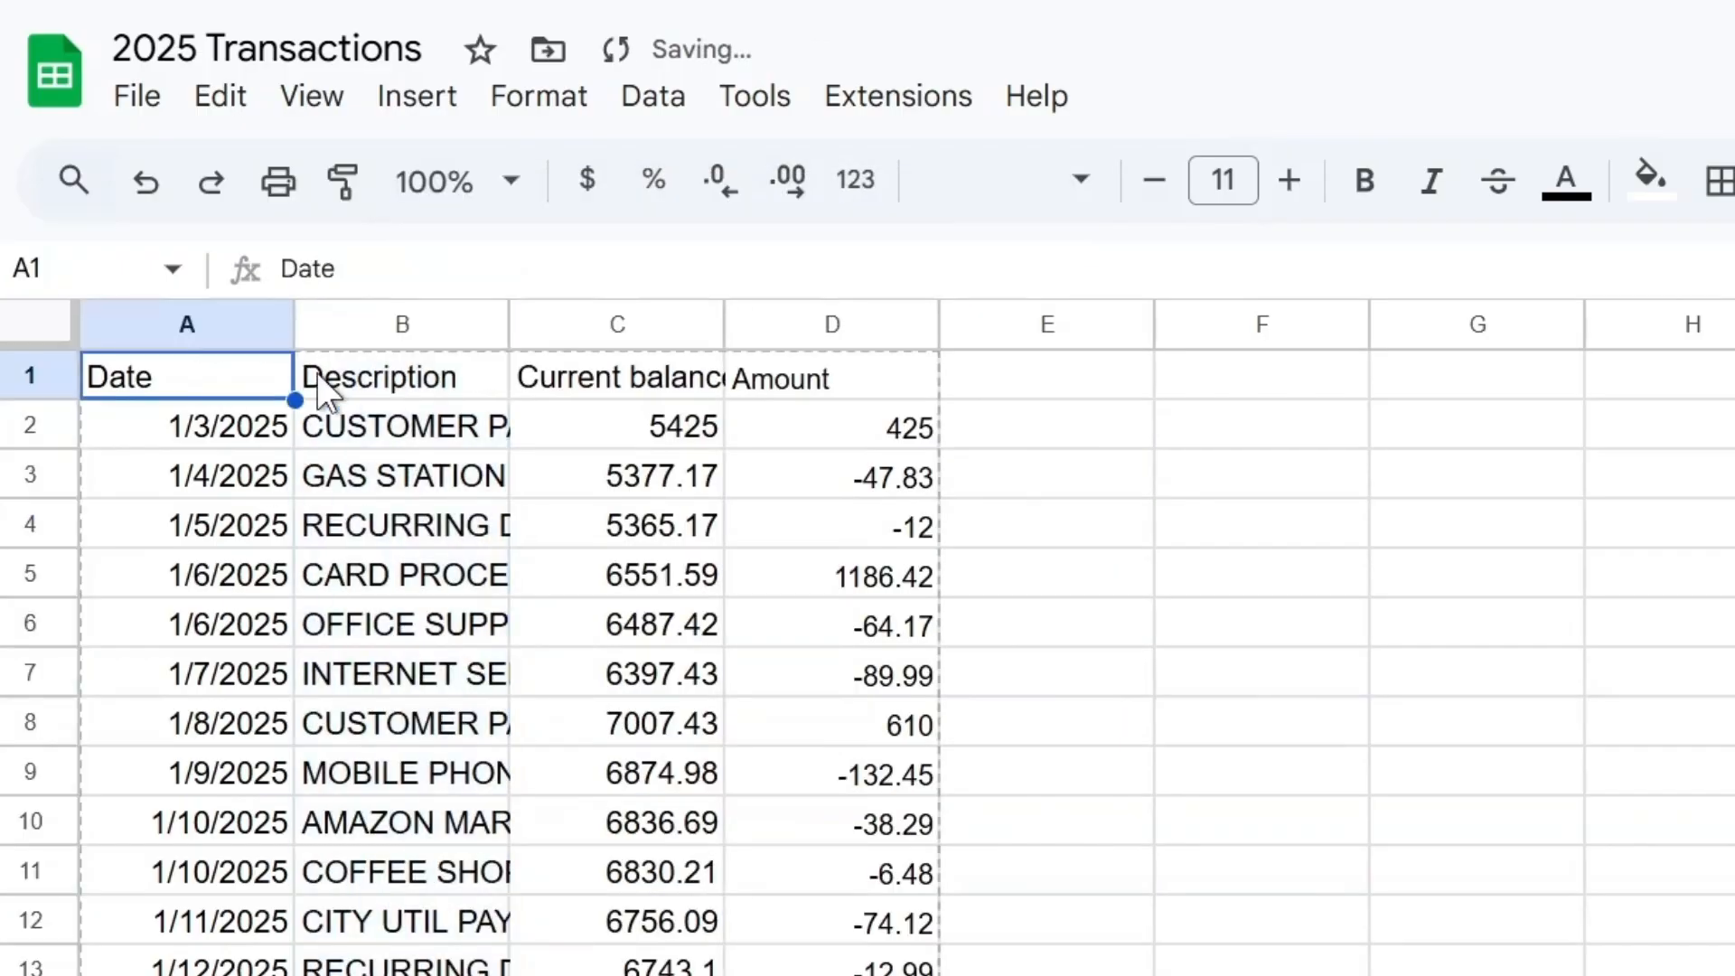
pyautogui.click(443, 393)
pyautogui.click(639, 384)
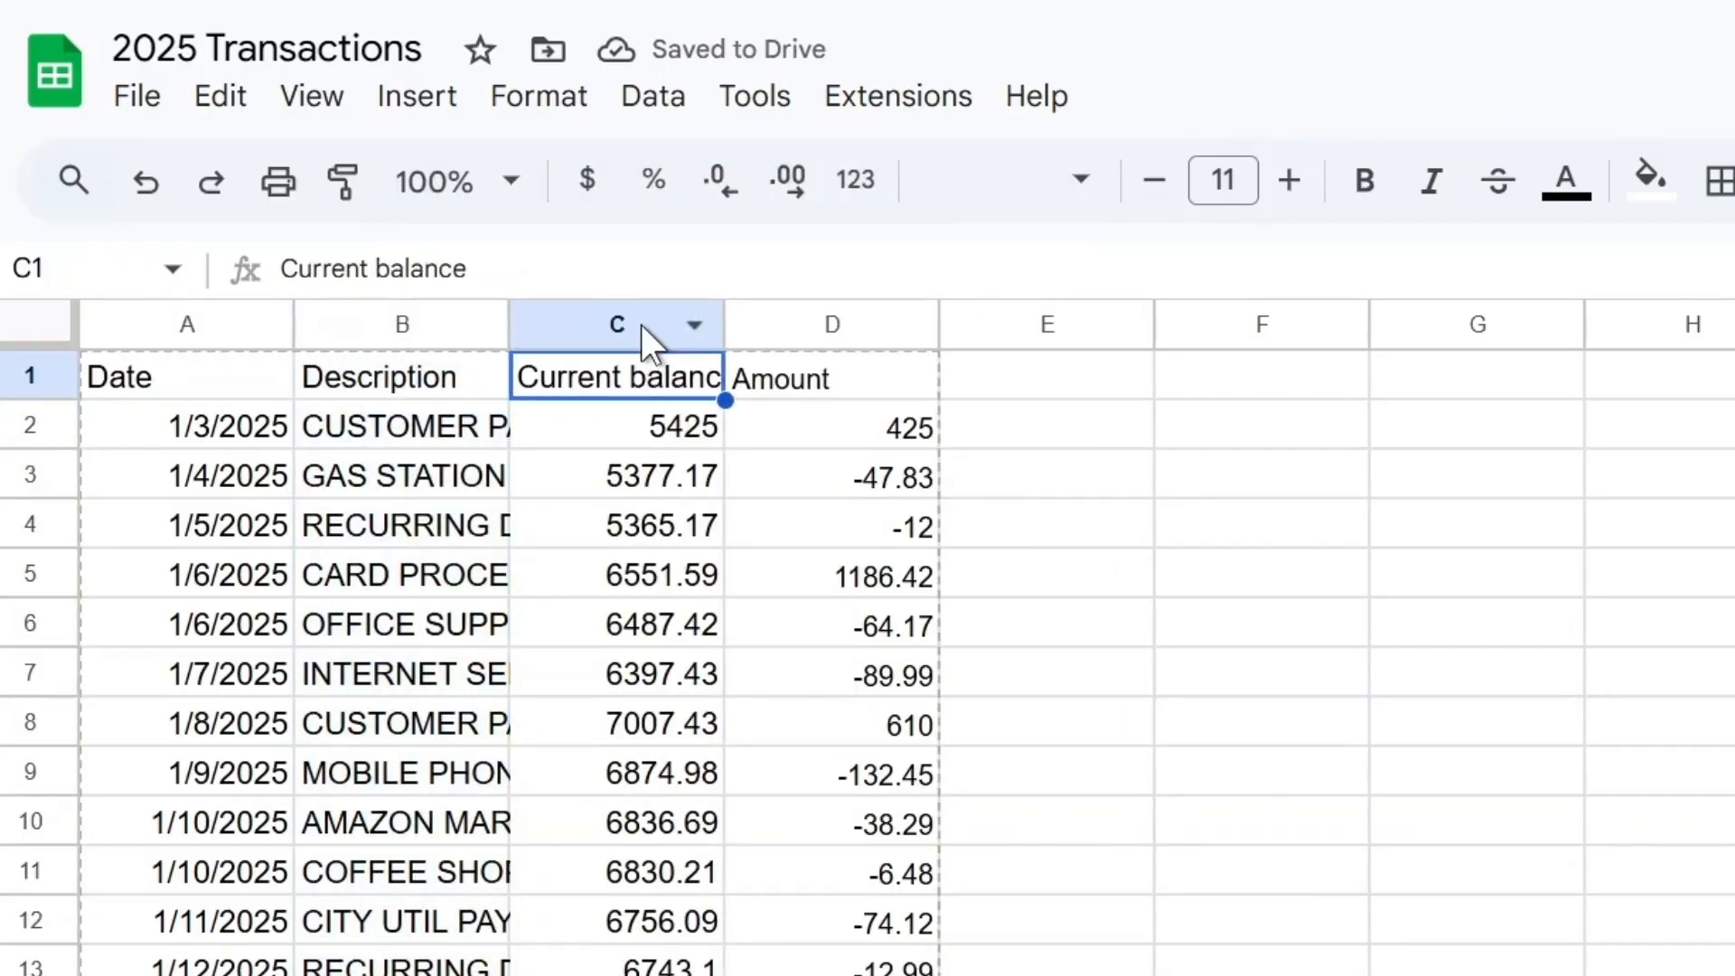
pyautogui.click(647, 327)
pyautogui.rightClick(647, 330)
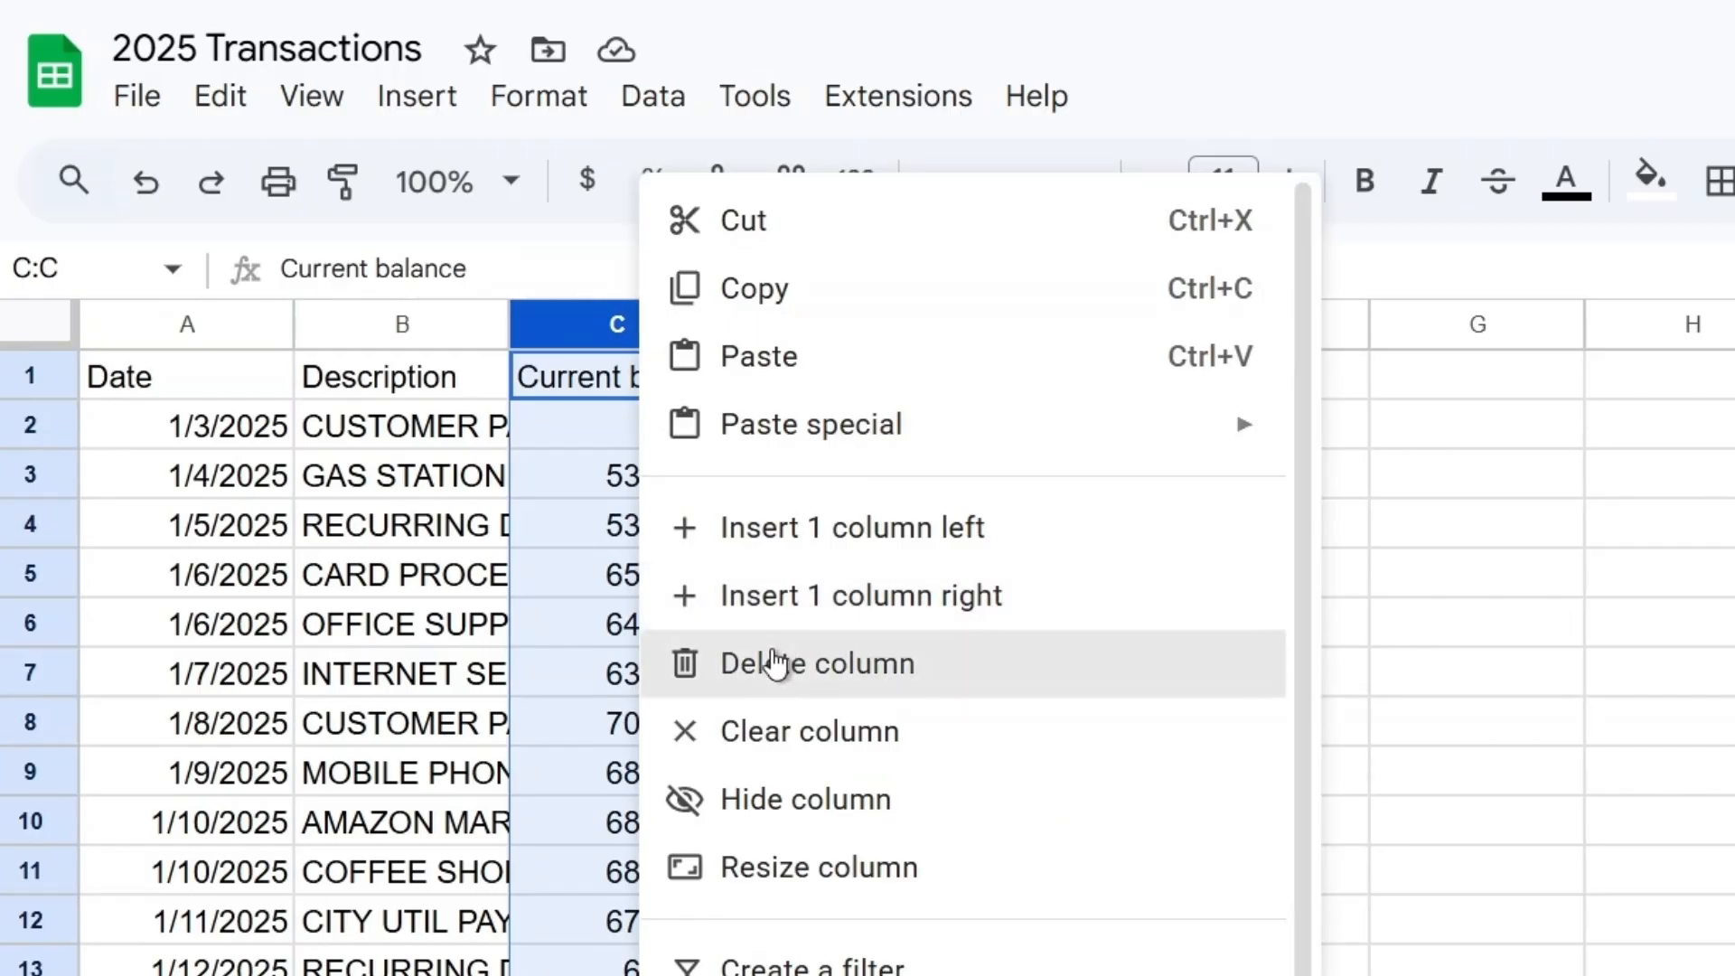
pyautogui.click(783, 665)
pyautogui.click(1284, 623)
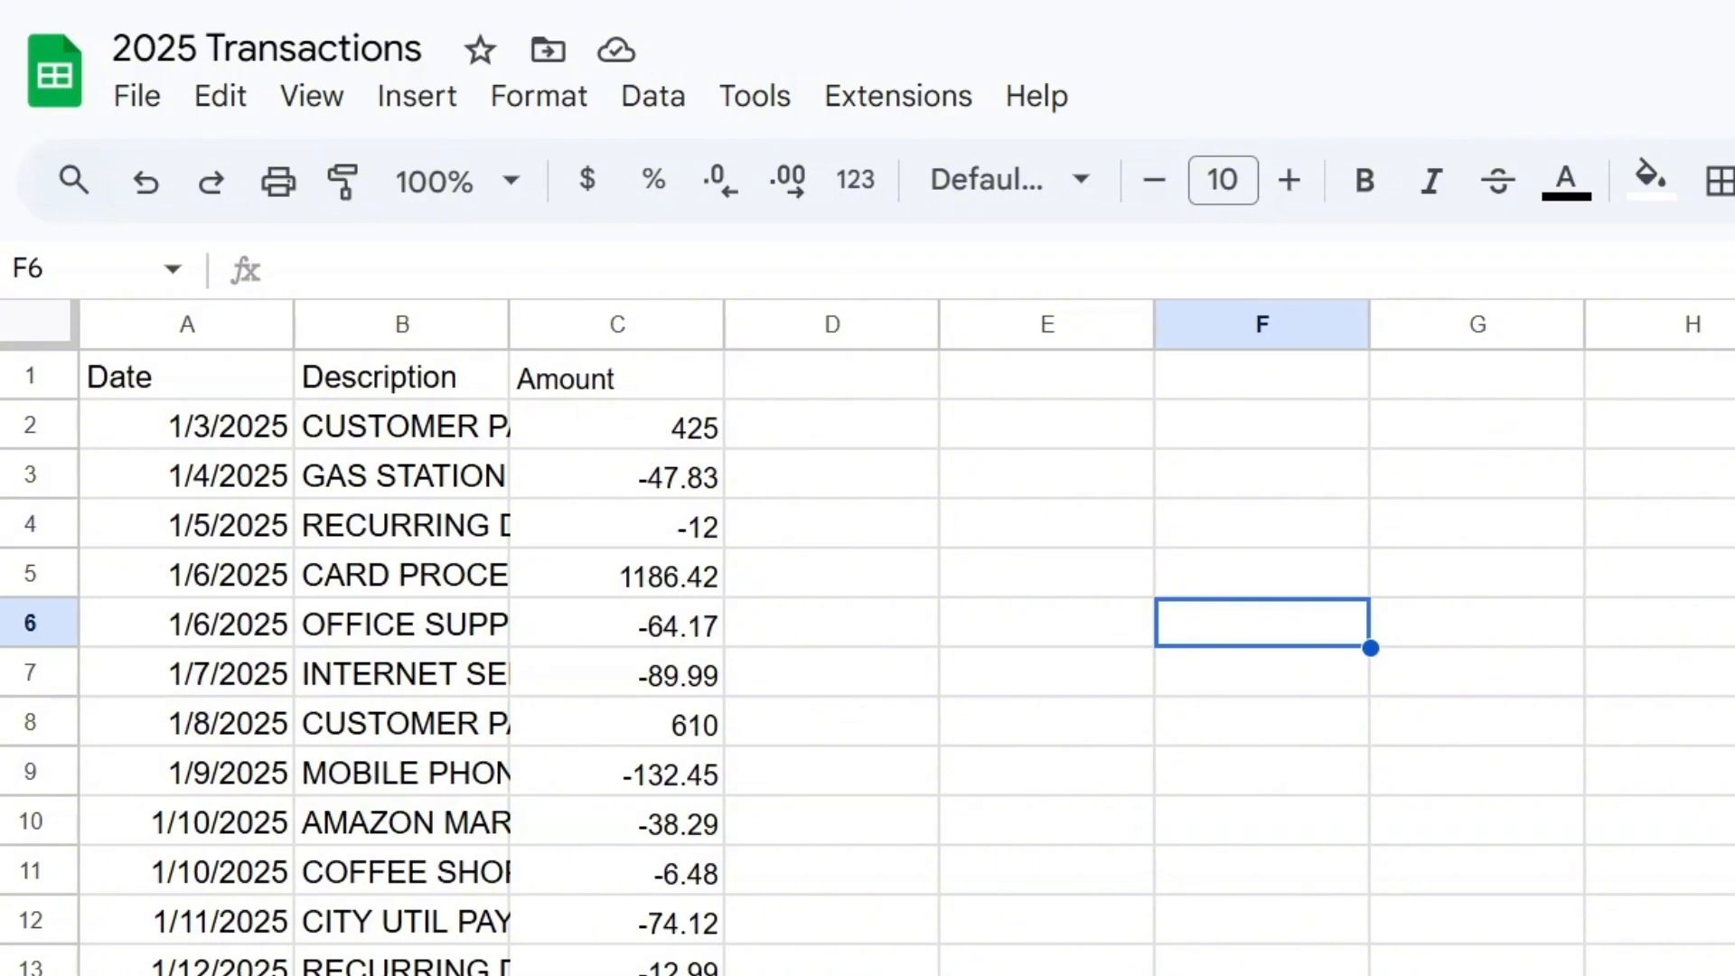
# Fit all column widths to their contents and apply the Date number format to the Date column.
pyautogui.click(41, 314)
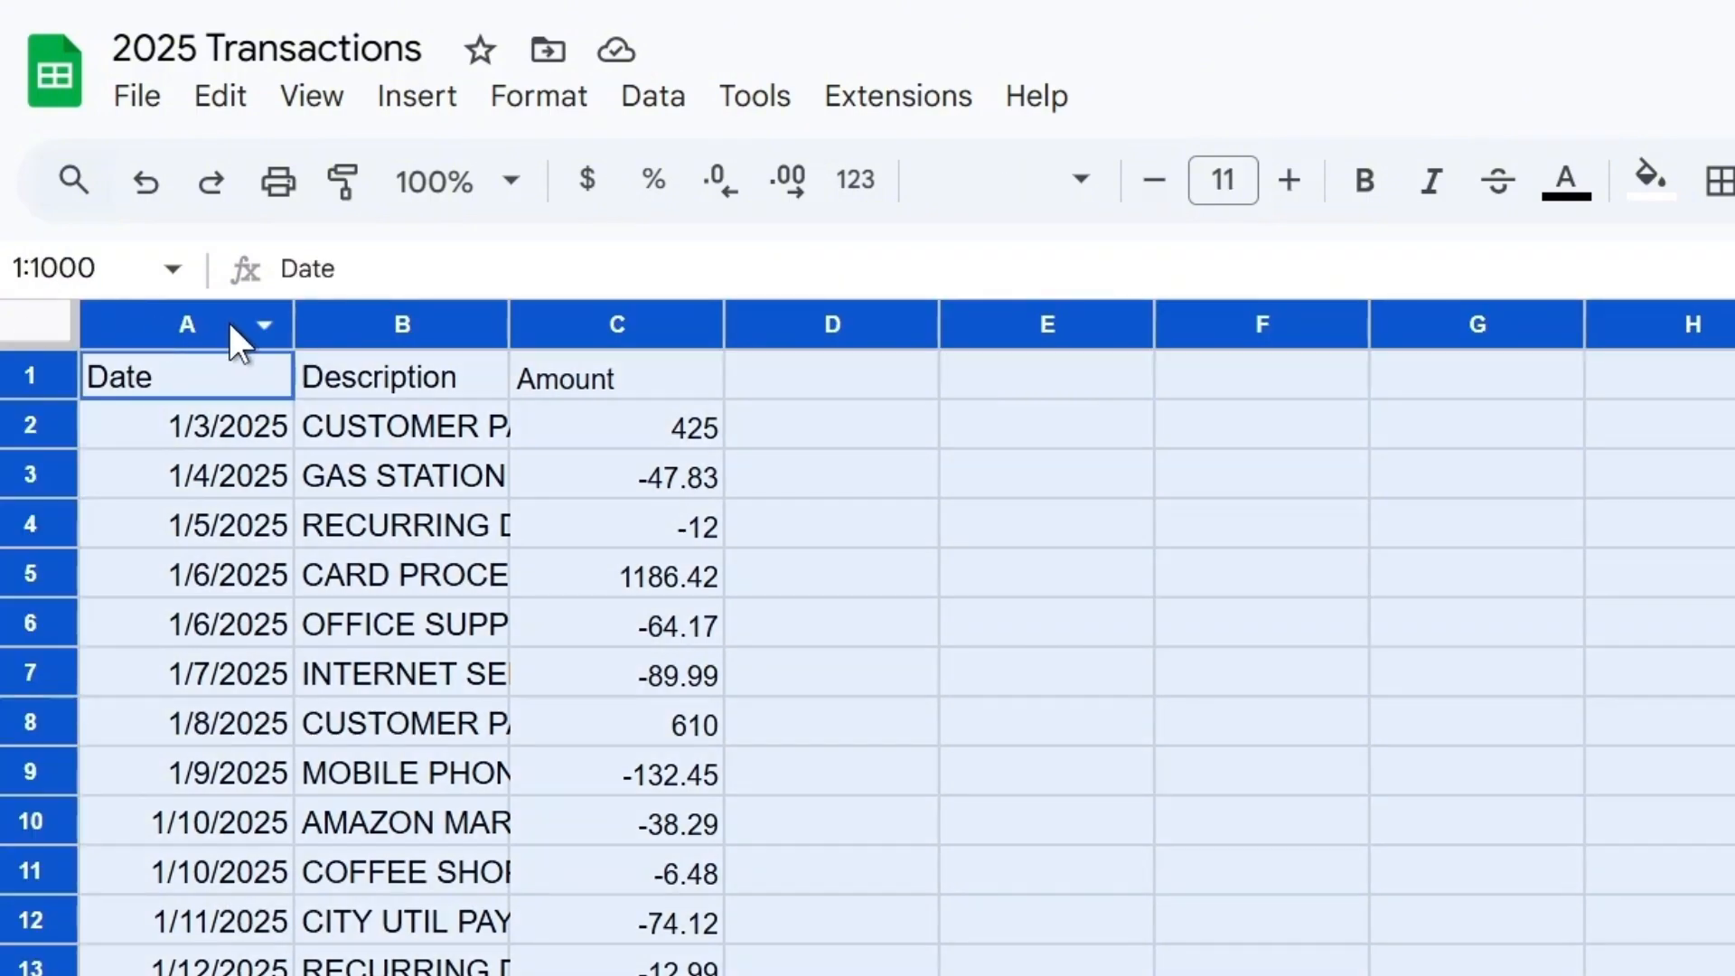
pyautogui.doubleClick(290, 319)
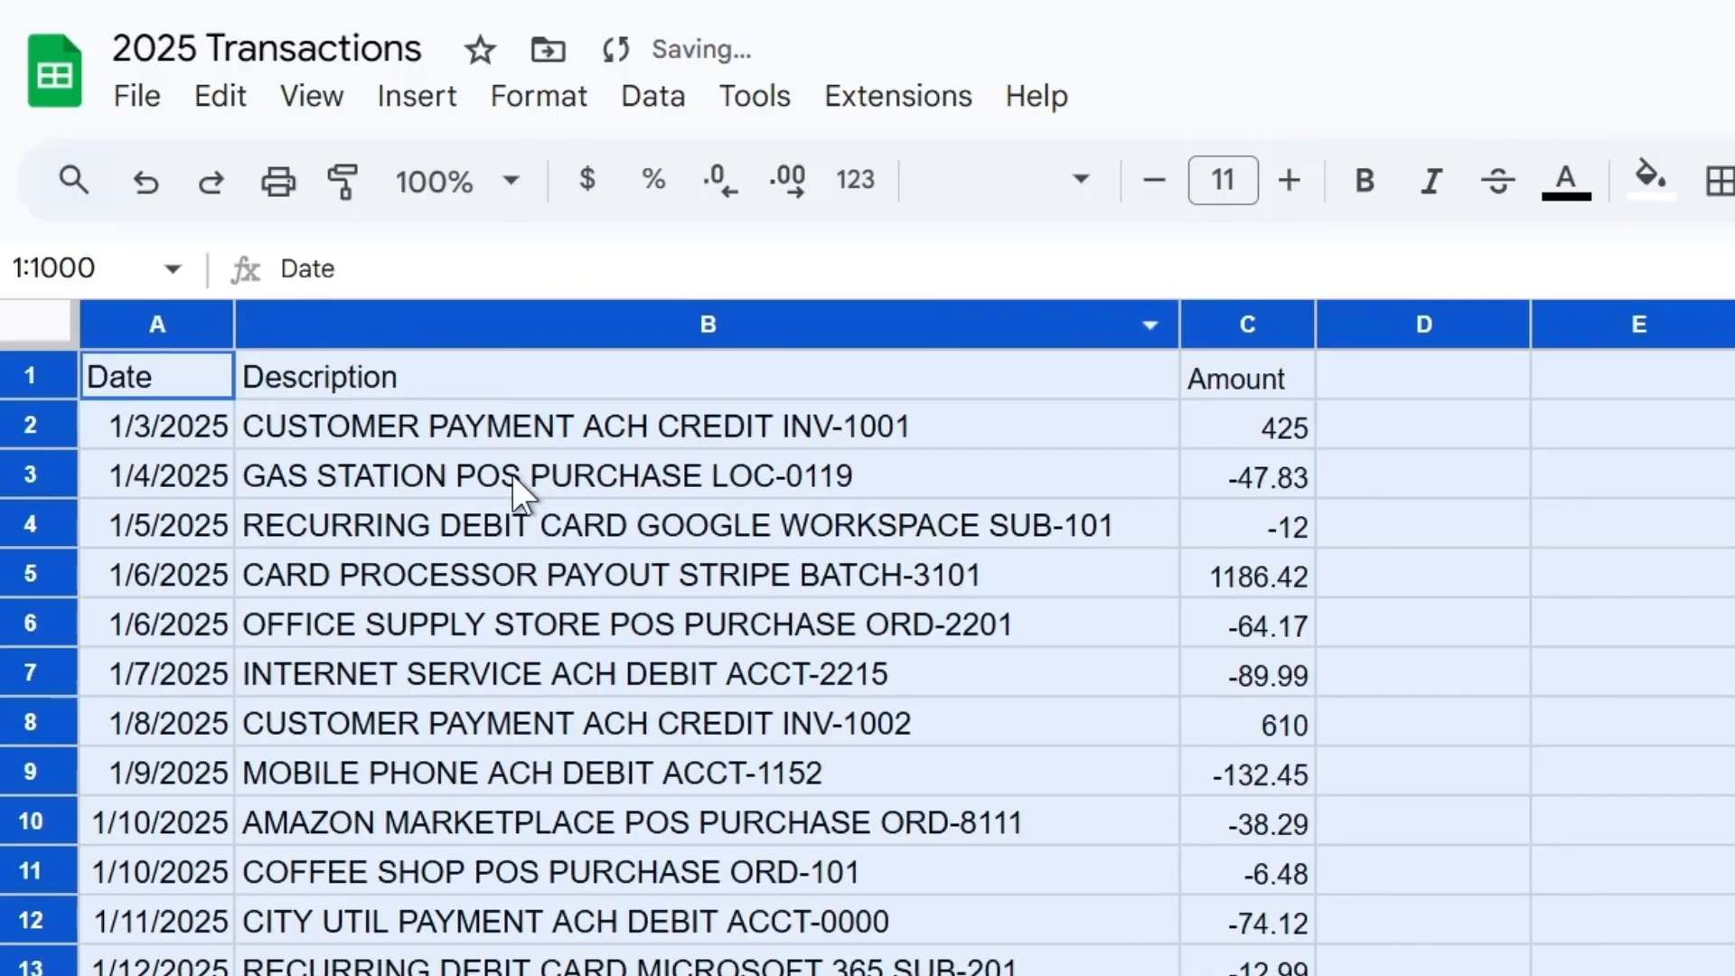
pyautogui.click(176, 327)
pyautogui.click(855, 185)
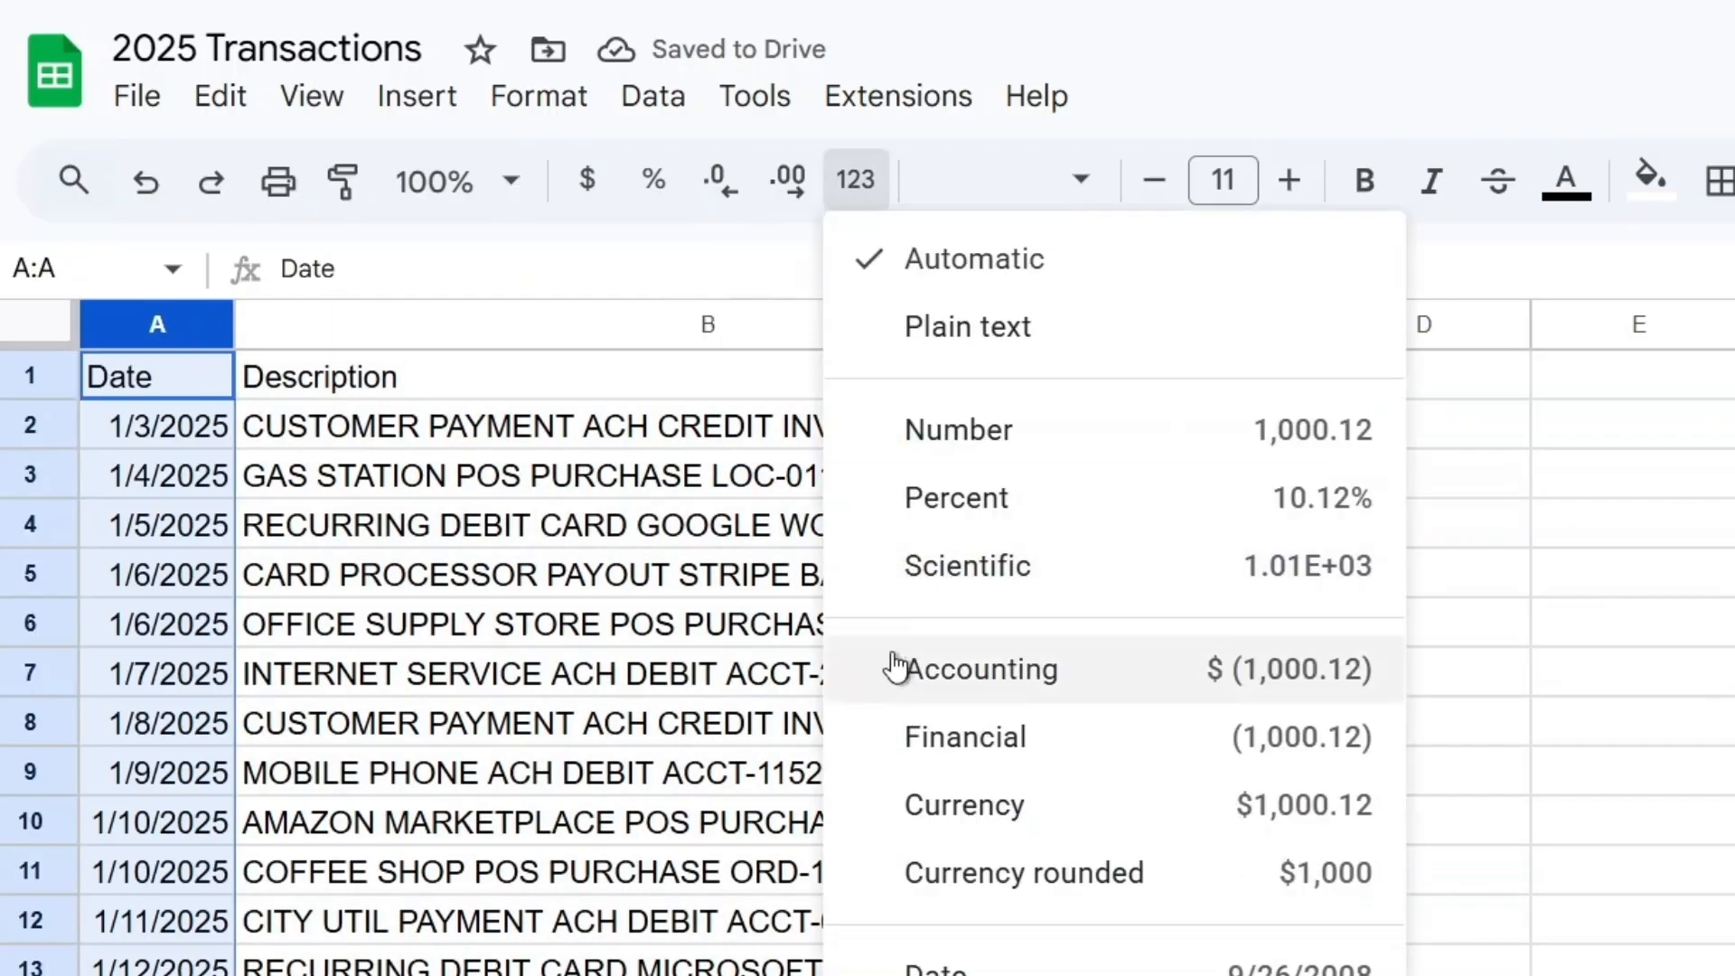
pyautogui.click(963, 964)
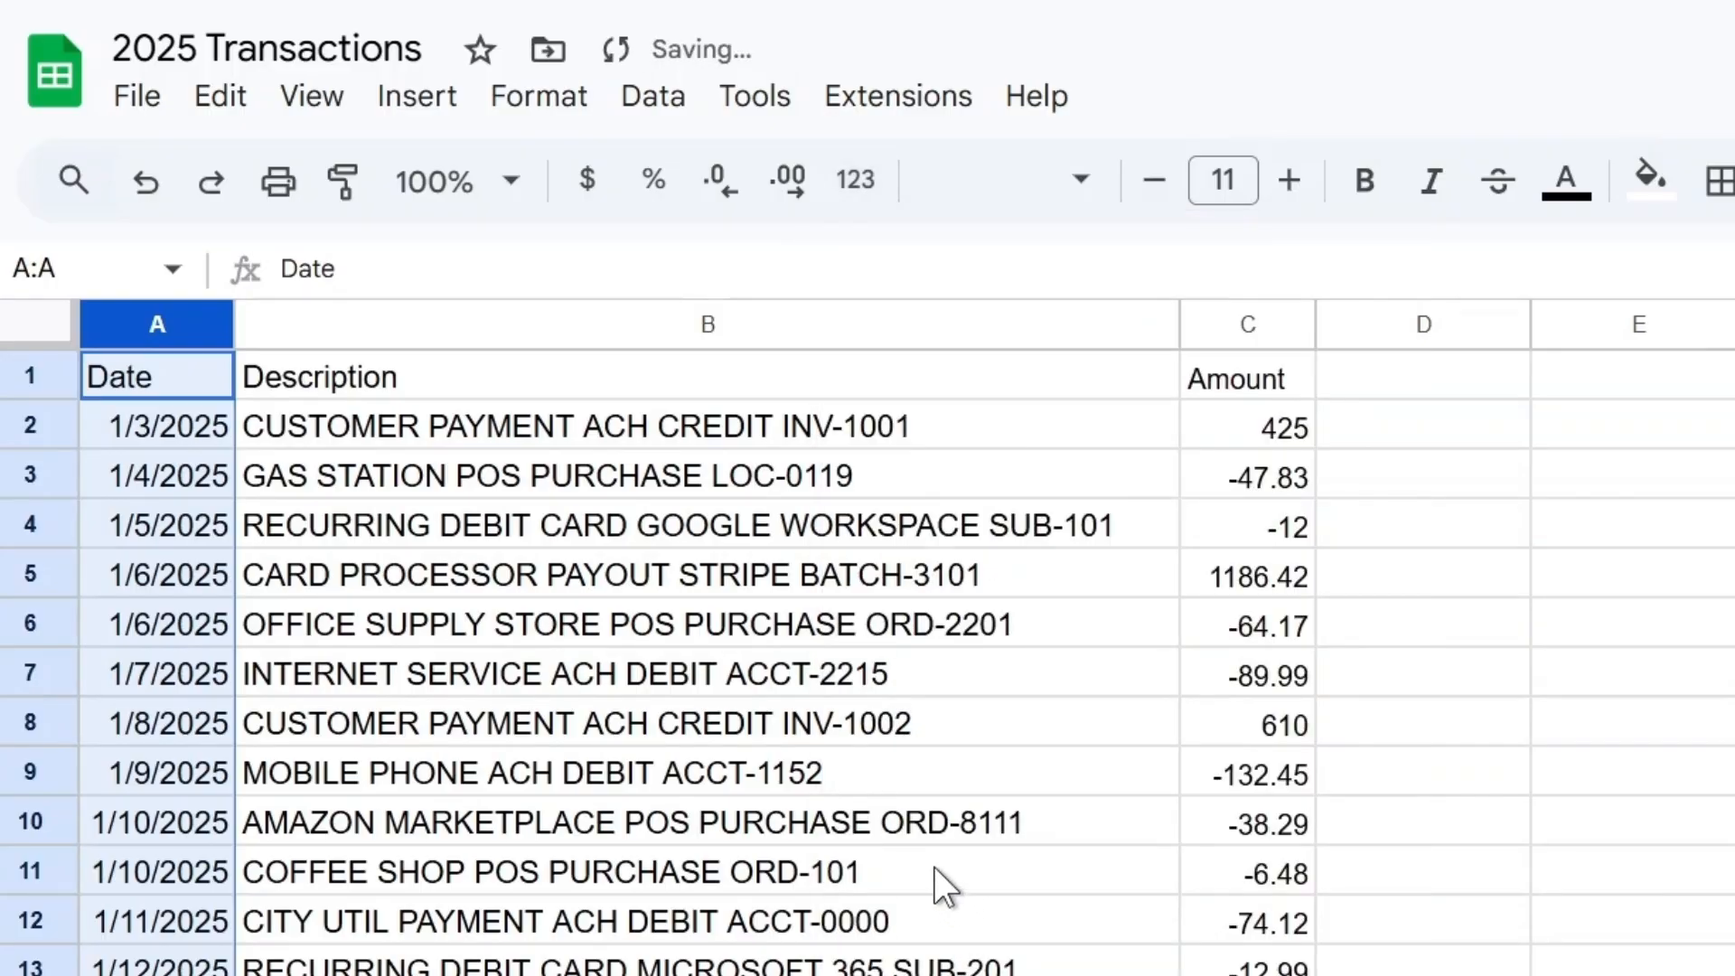
# Format the Amount column as dollar currency and widen it slightly.
pyautogui.click(1242, 322)
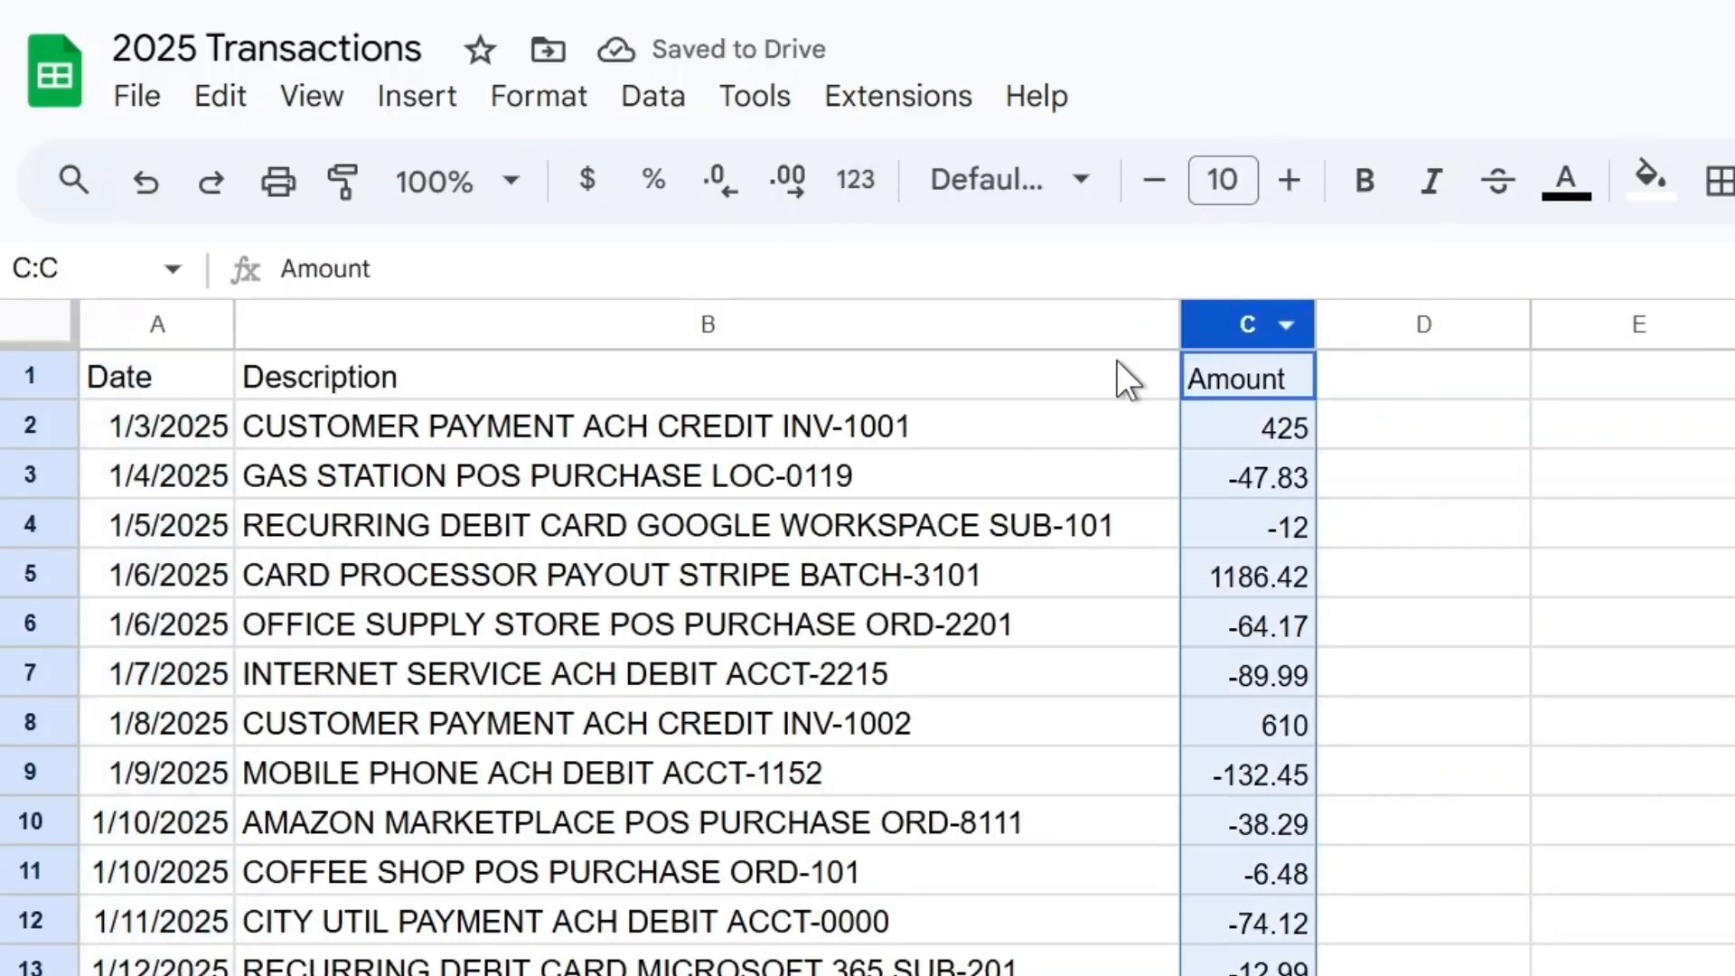
pyautogui.click(592, 206)
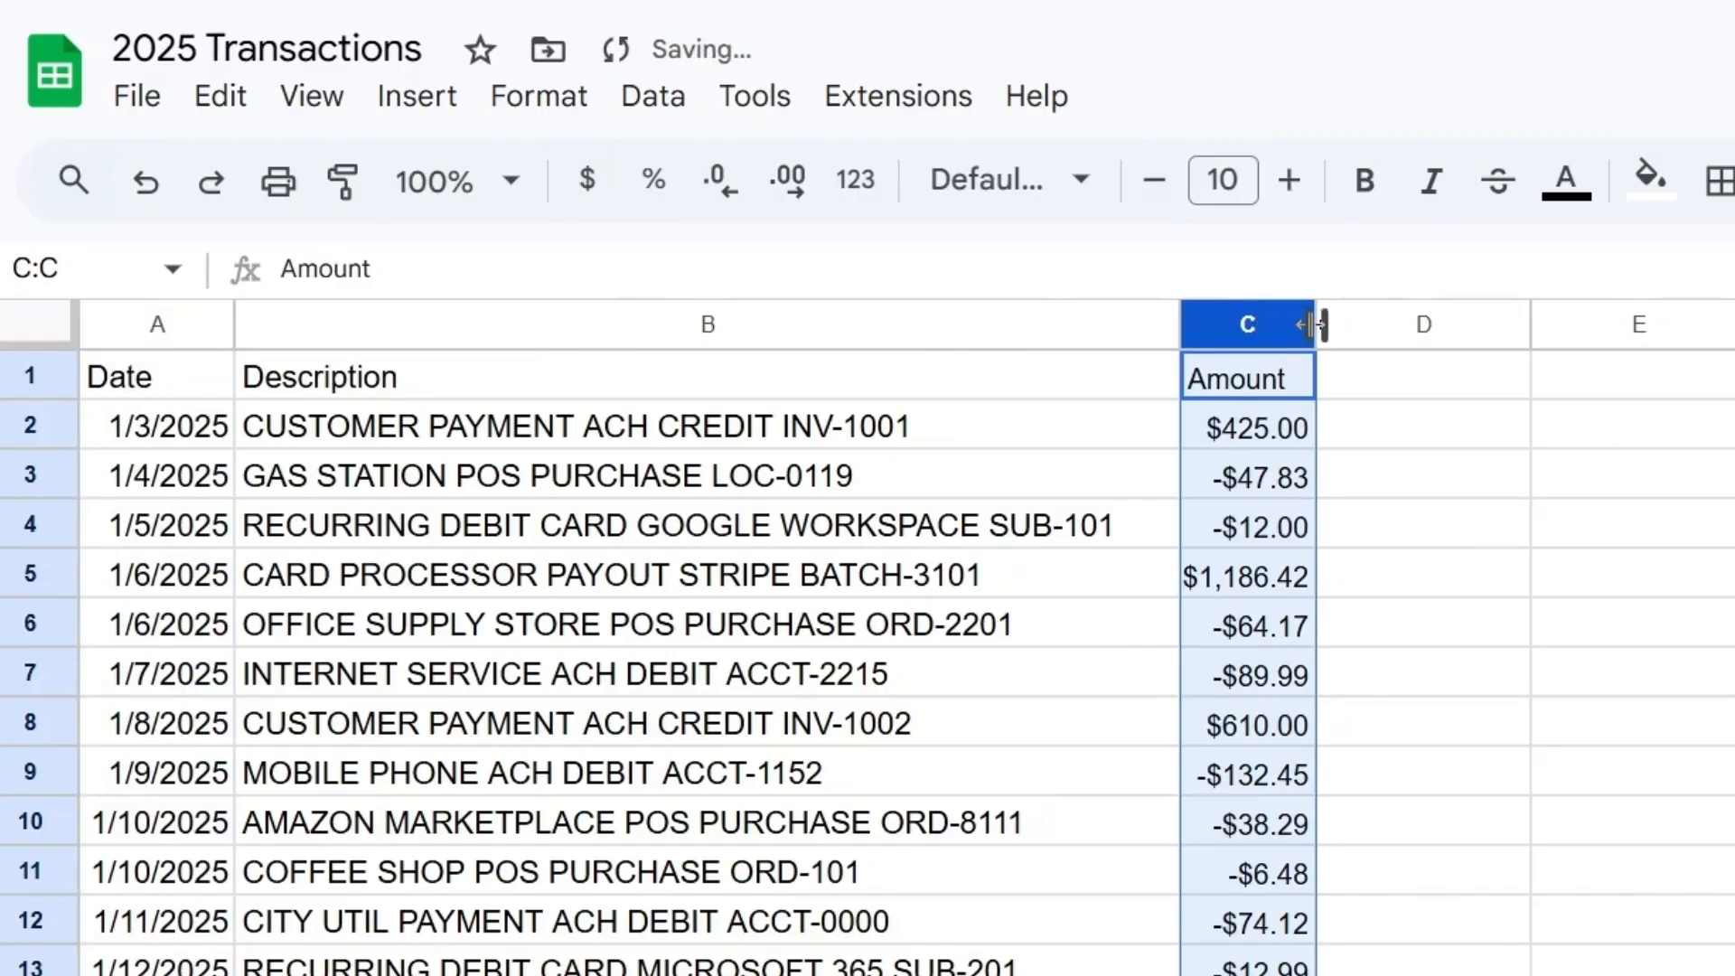
pyautogui.moveTo(1317, 323); pyautogui.dragTo(1349, 324)
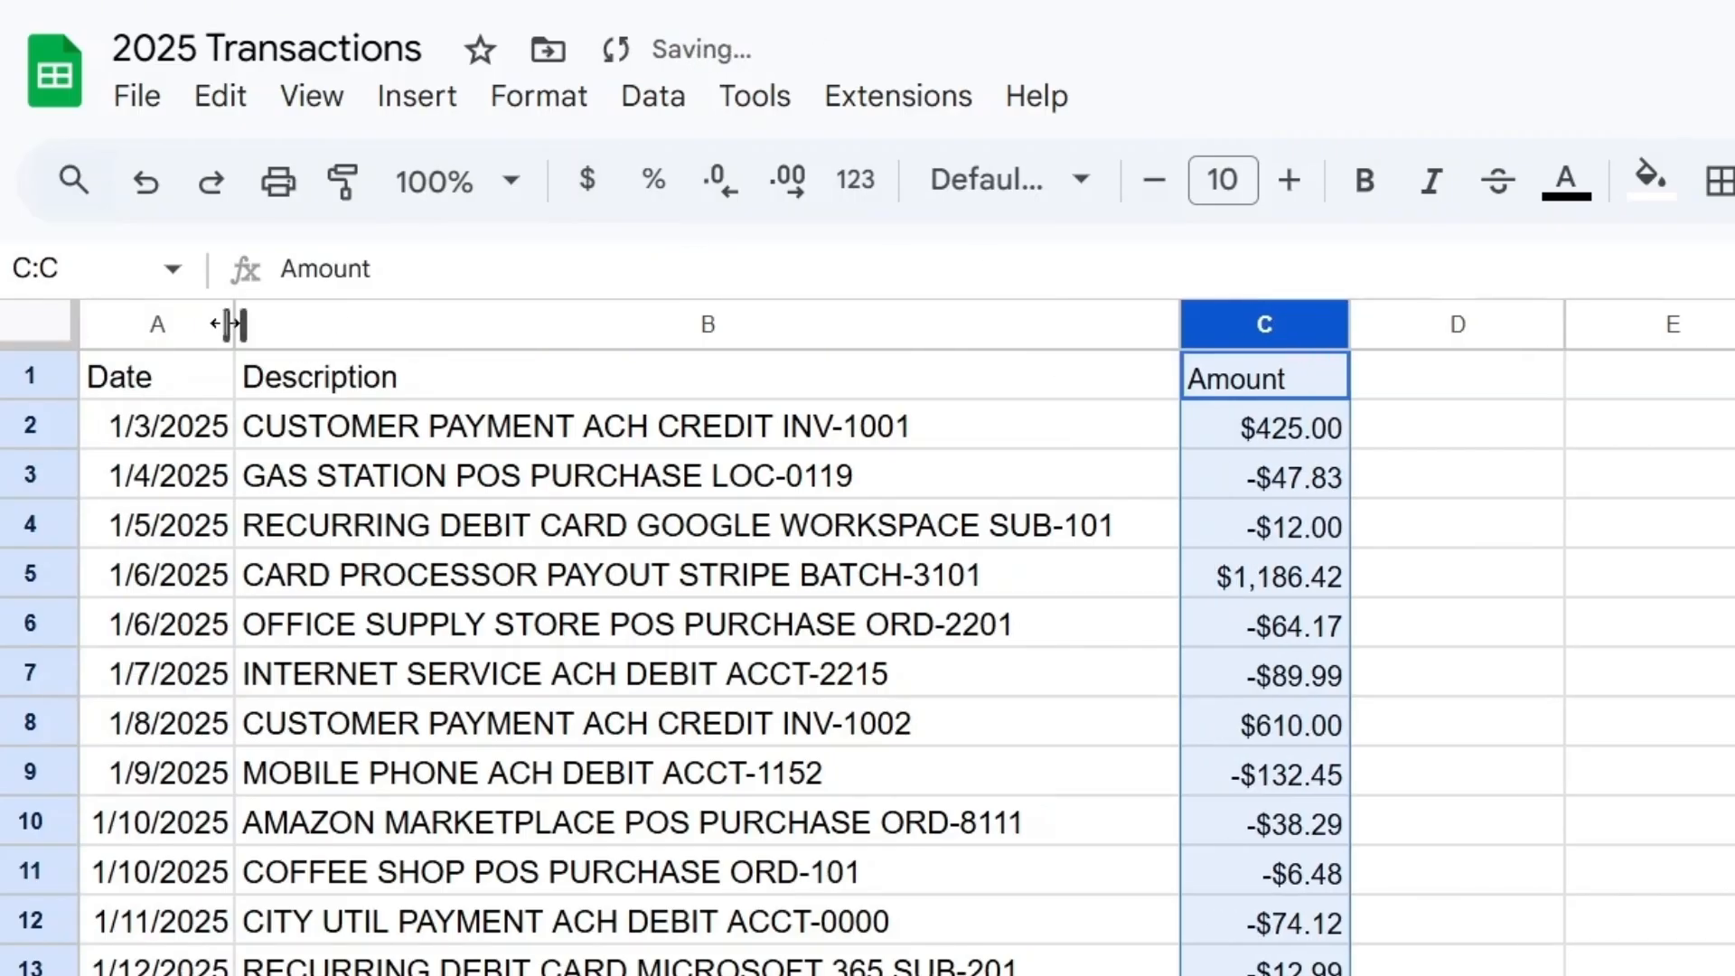
# Widen the Date column slightly and left-align its contents.
pyautogui.moveTo(233, 323); pyautogui.dragTo(280, 323)
pyautogui.hotkey('ctrl', 'shift', 'l')
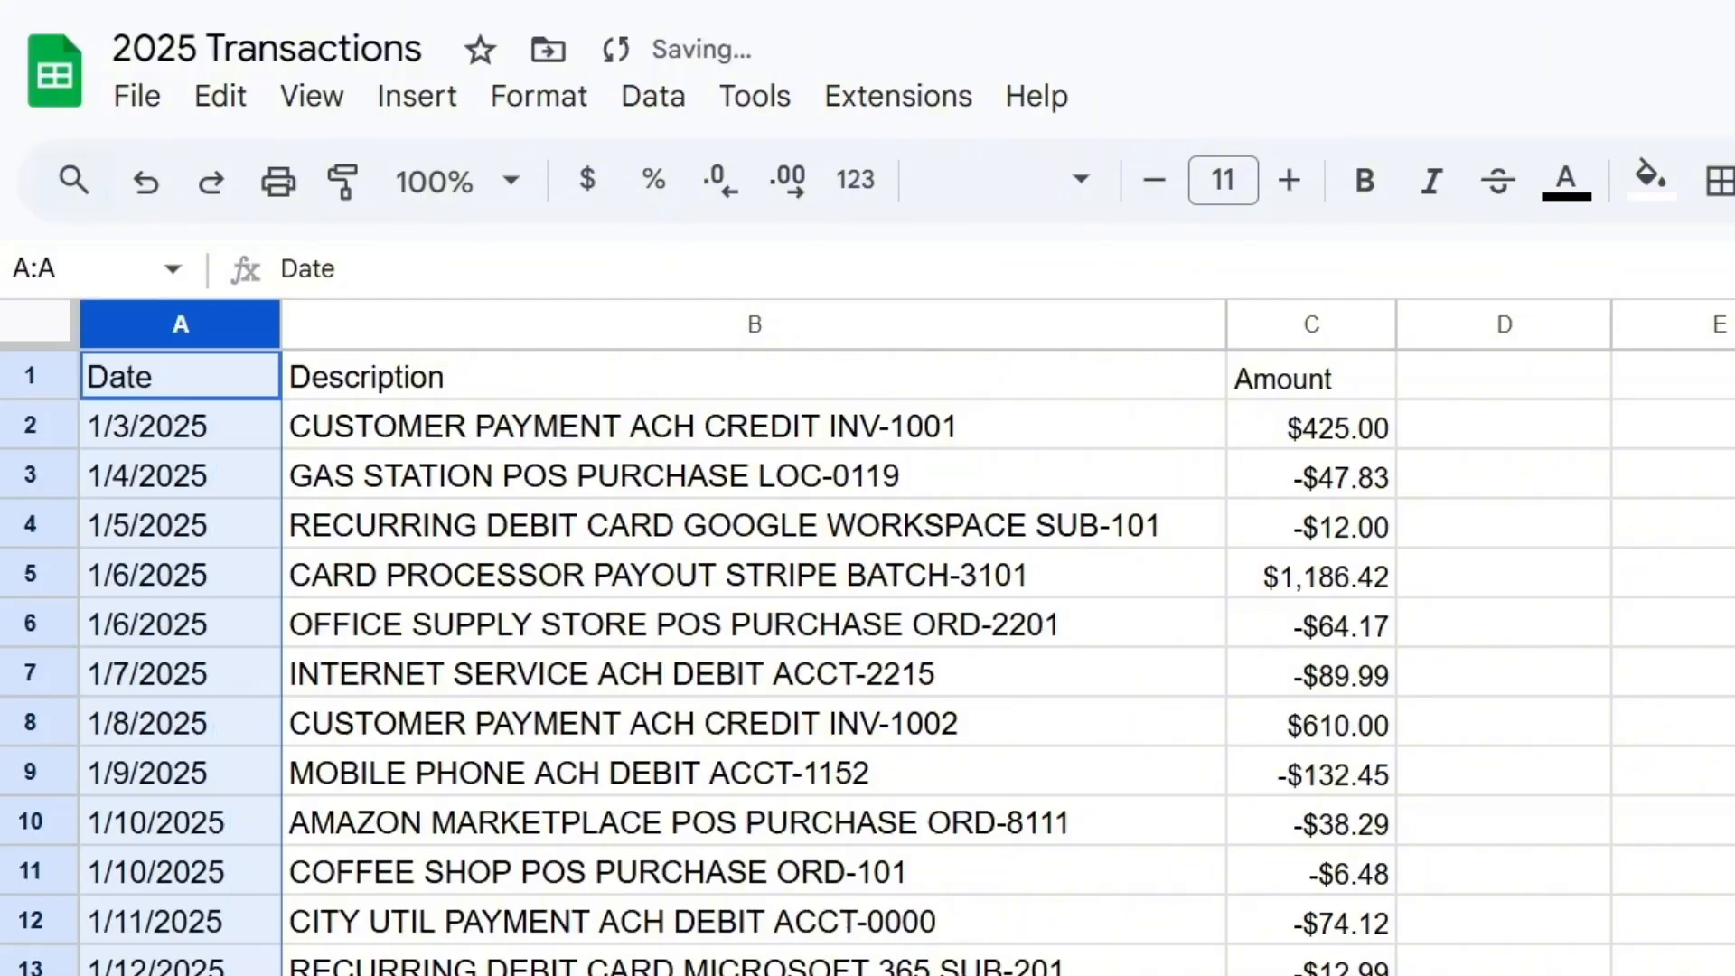
pyautogui.click(1734, 822)
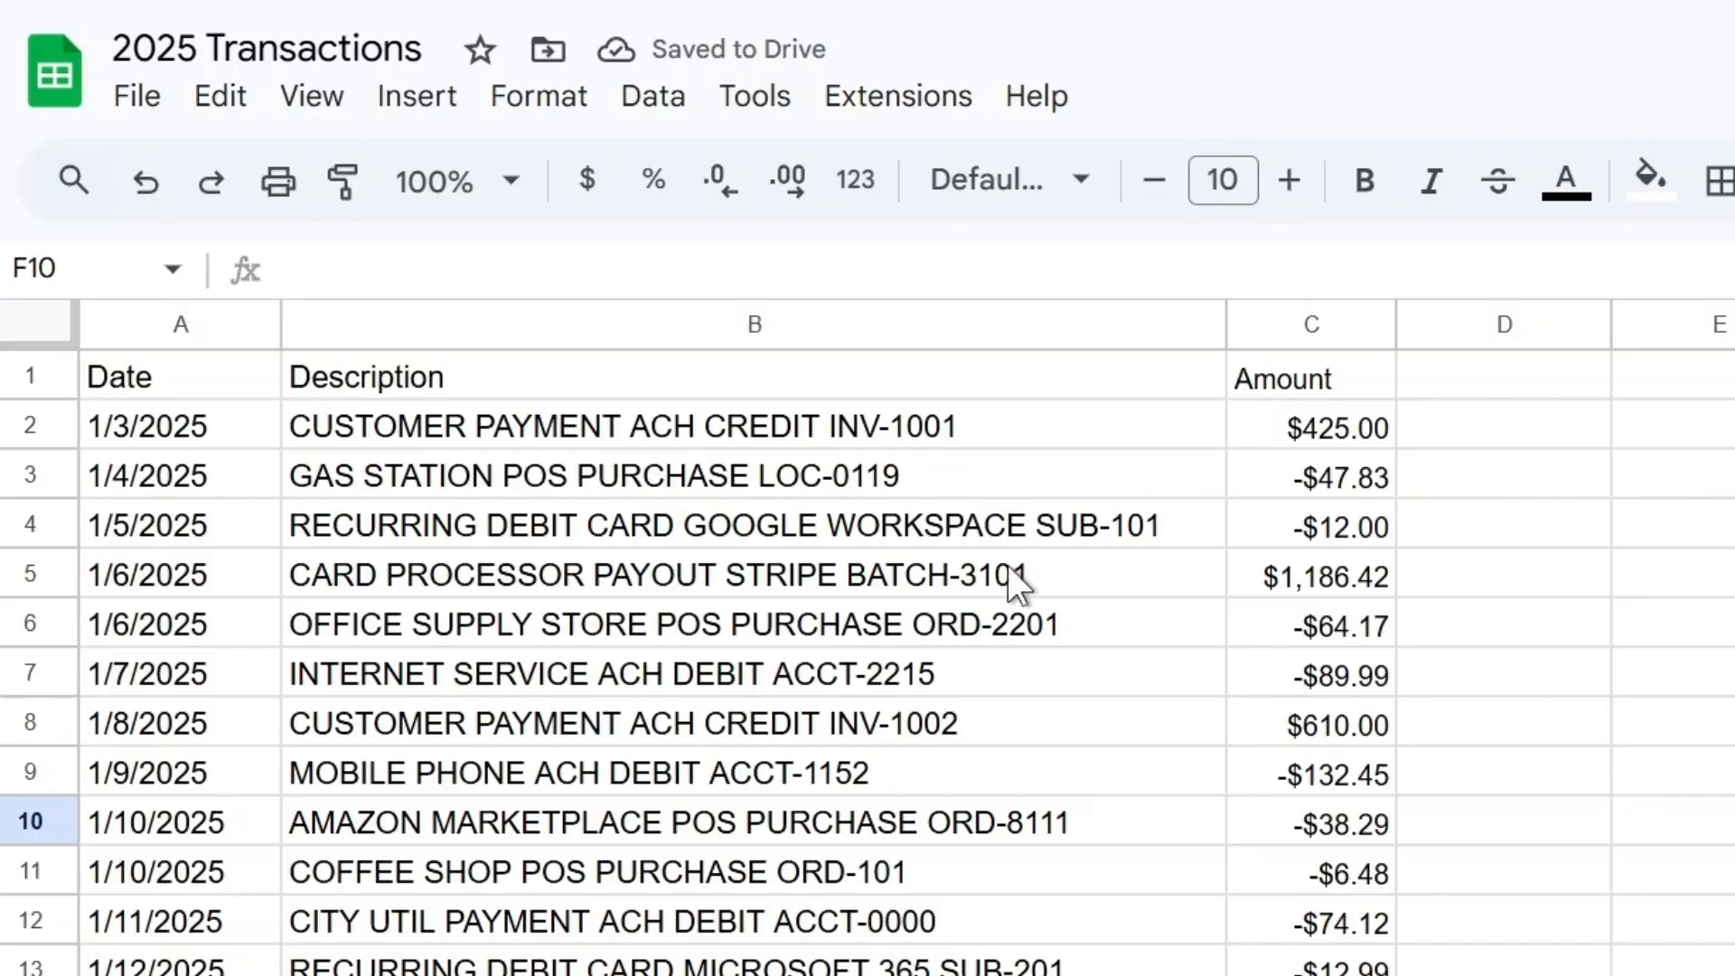
# Add the header Category in D1 and create a filter on the header row A1:D1.
pyautogui.doubleClick(1506, 375)
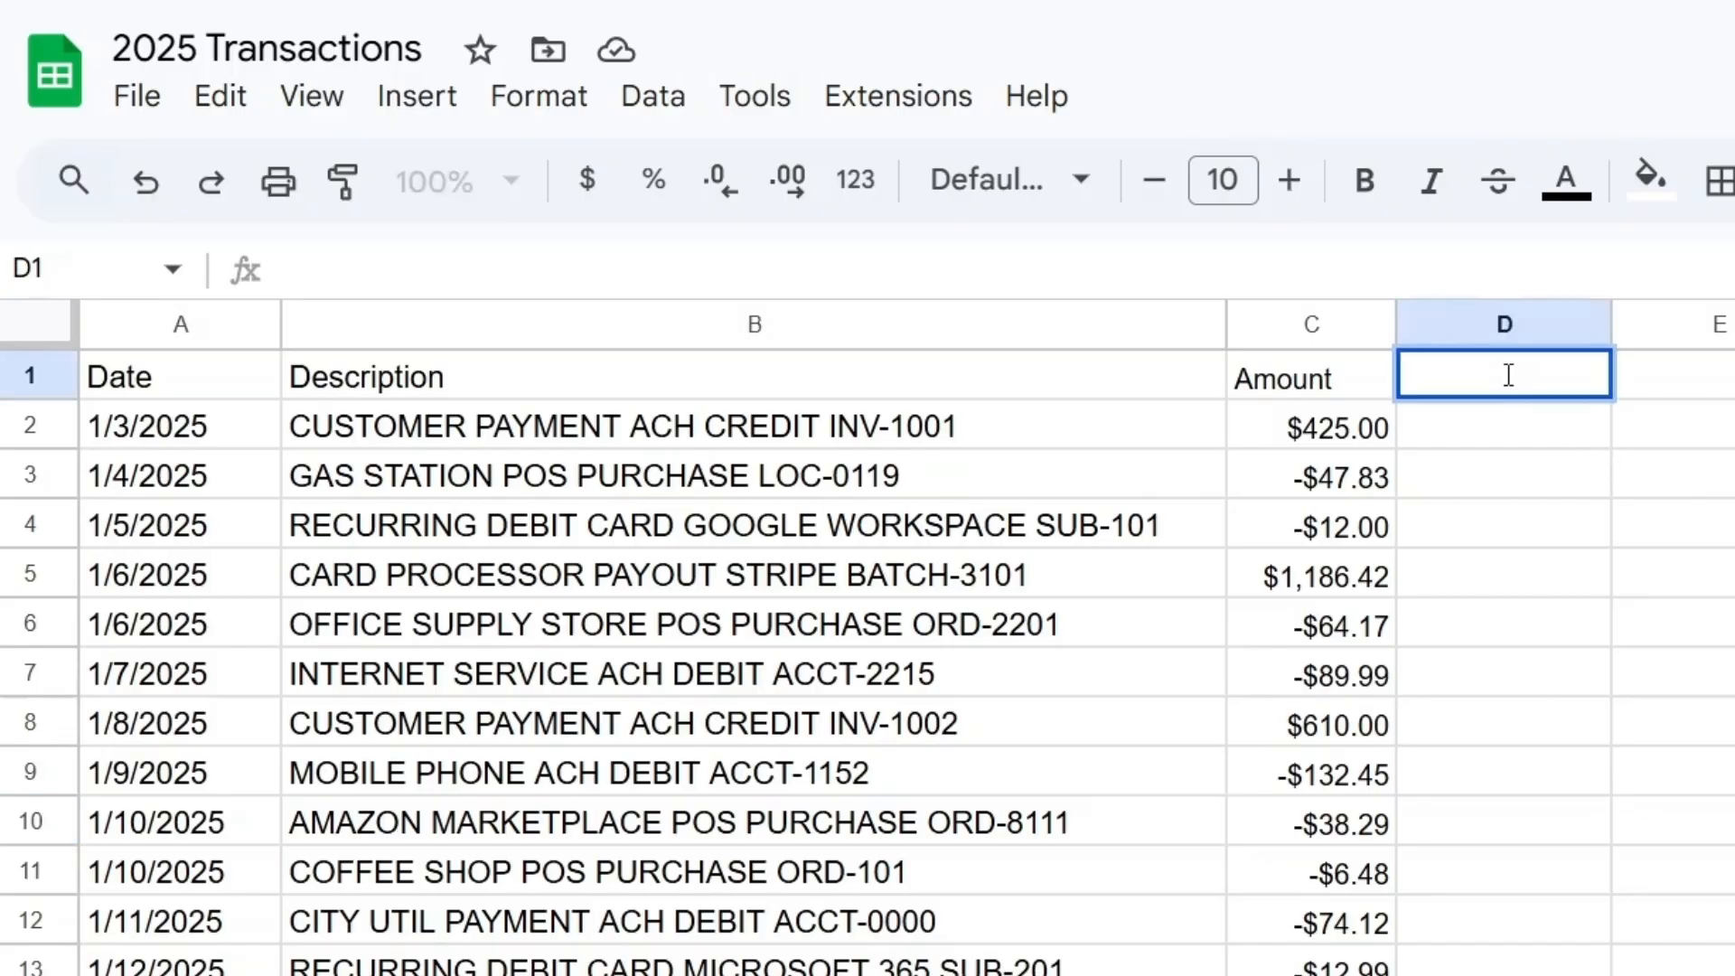
pyautogui.write('Category')
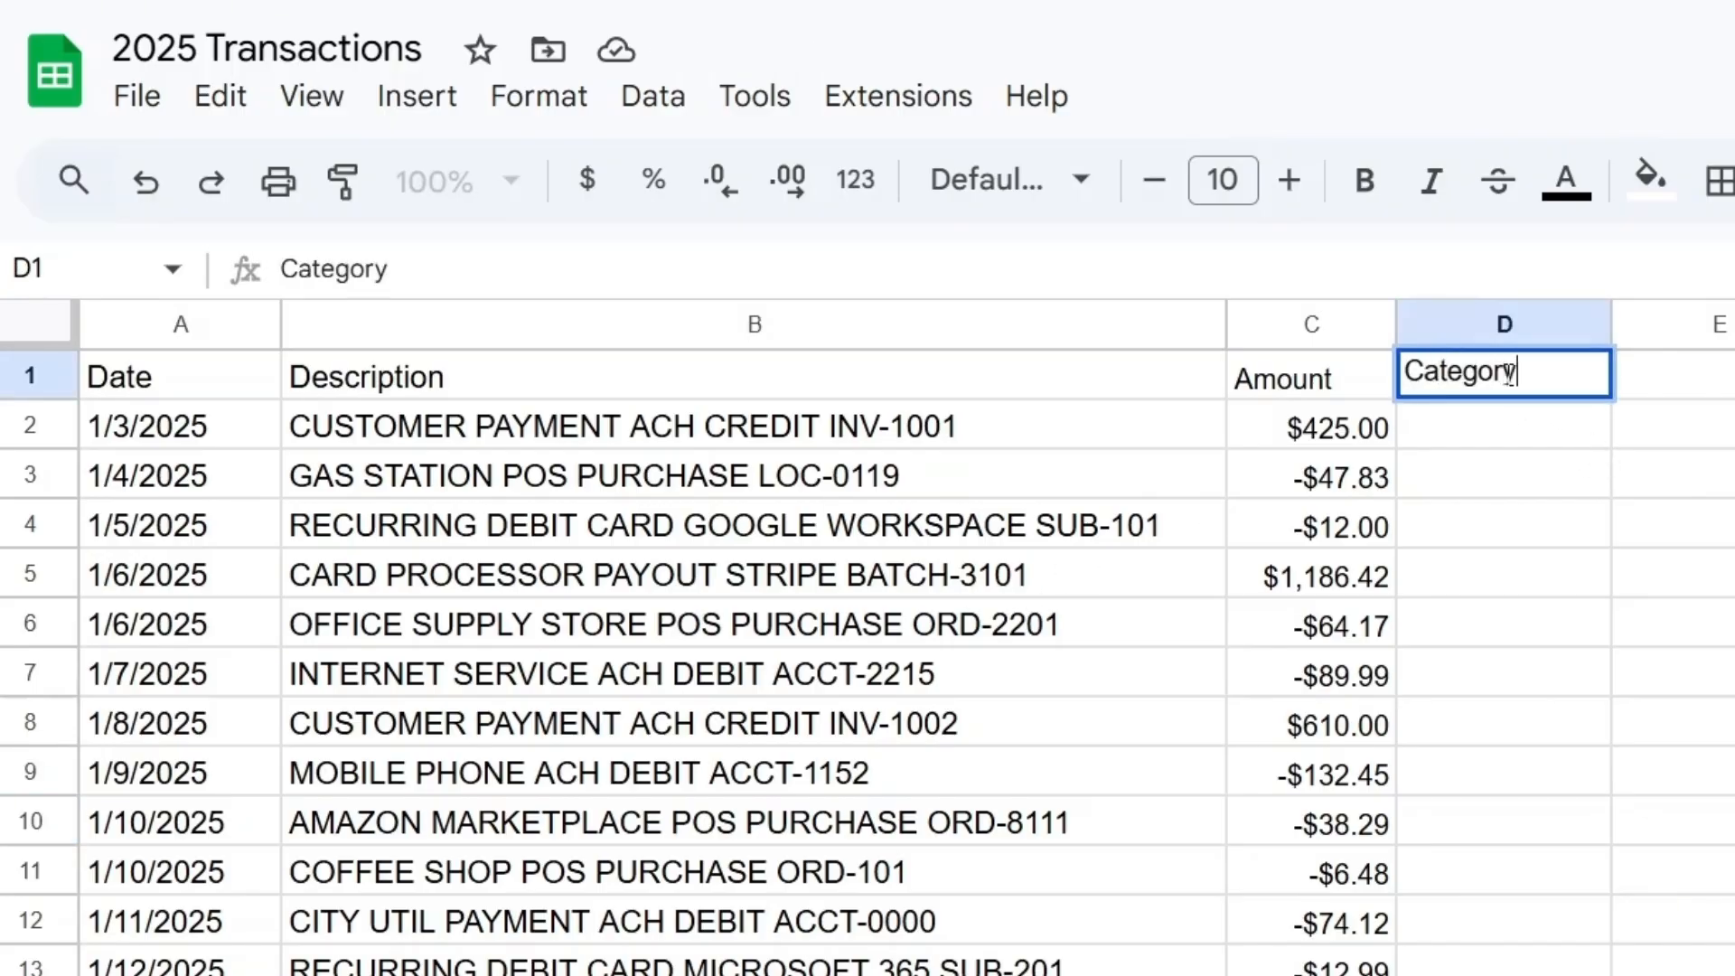
pyautogui.press('Return')
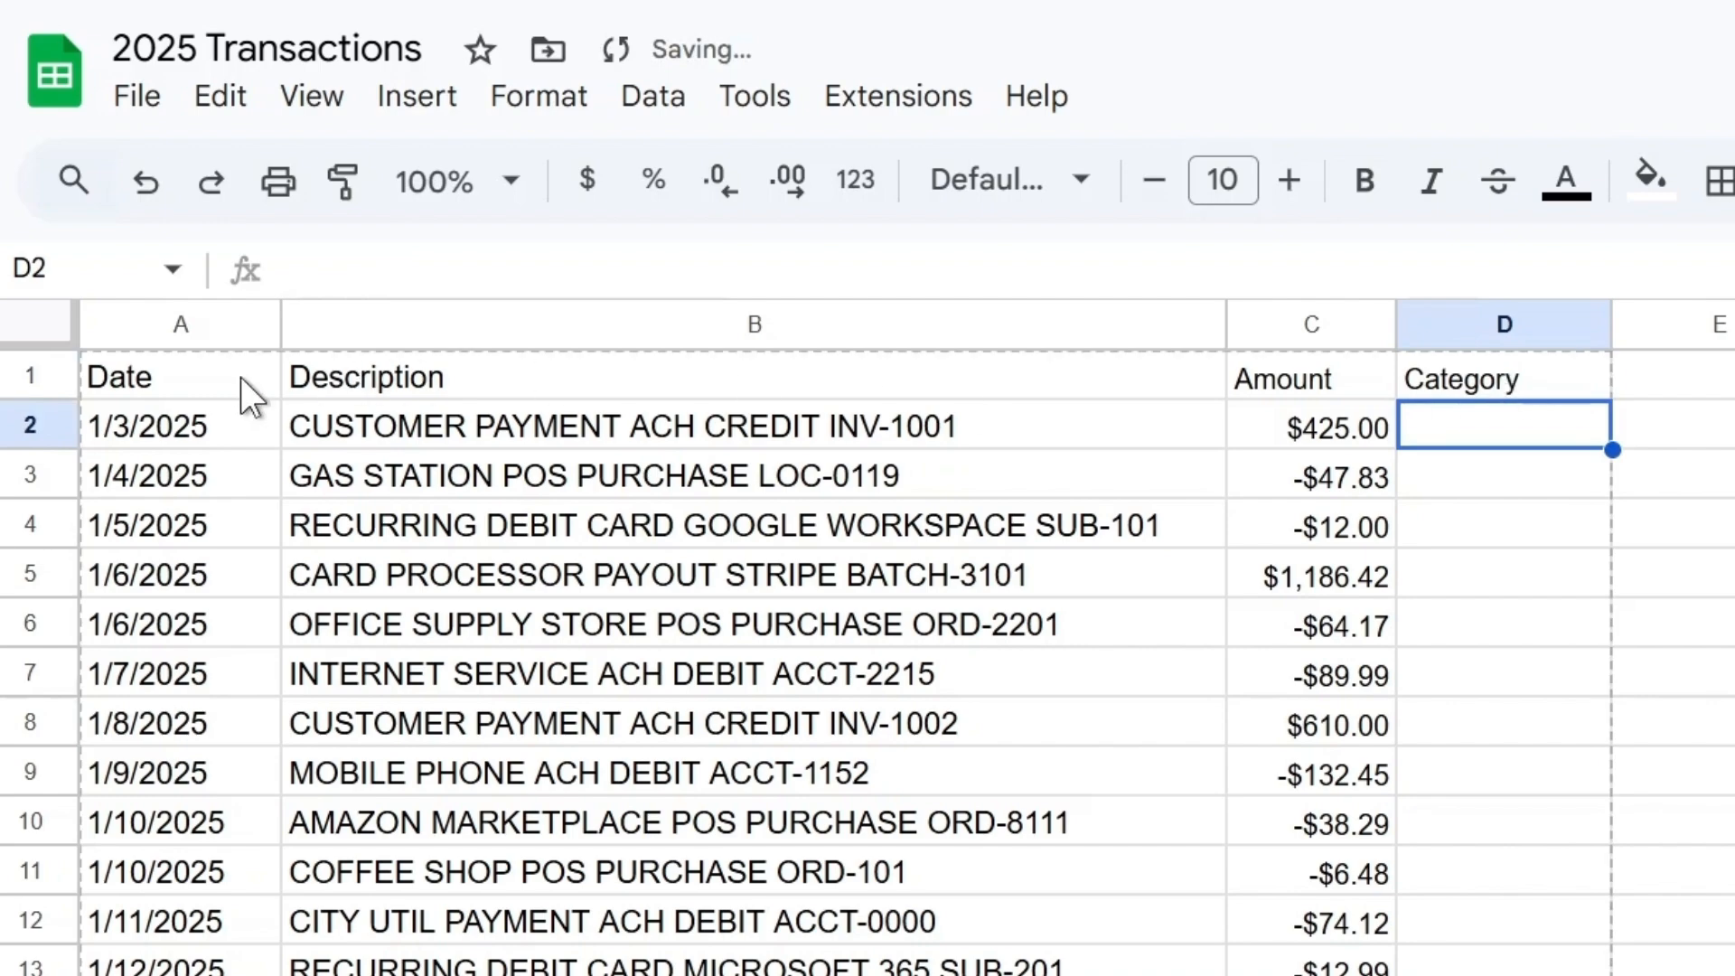
pyautogui.moveTo(237, 377); pyautogui.dragTo(1464, 387)
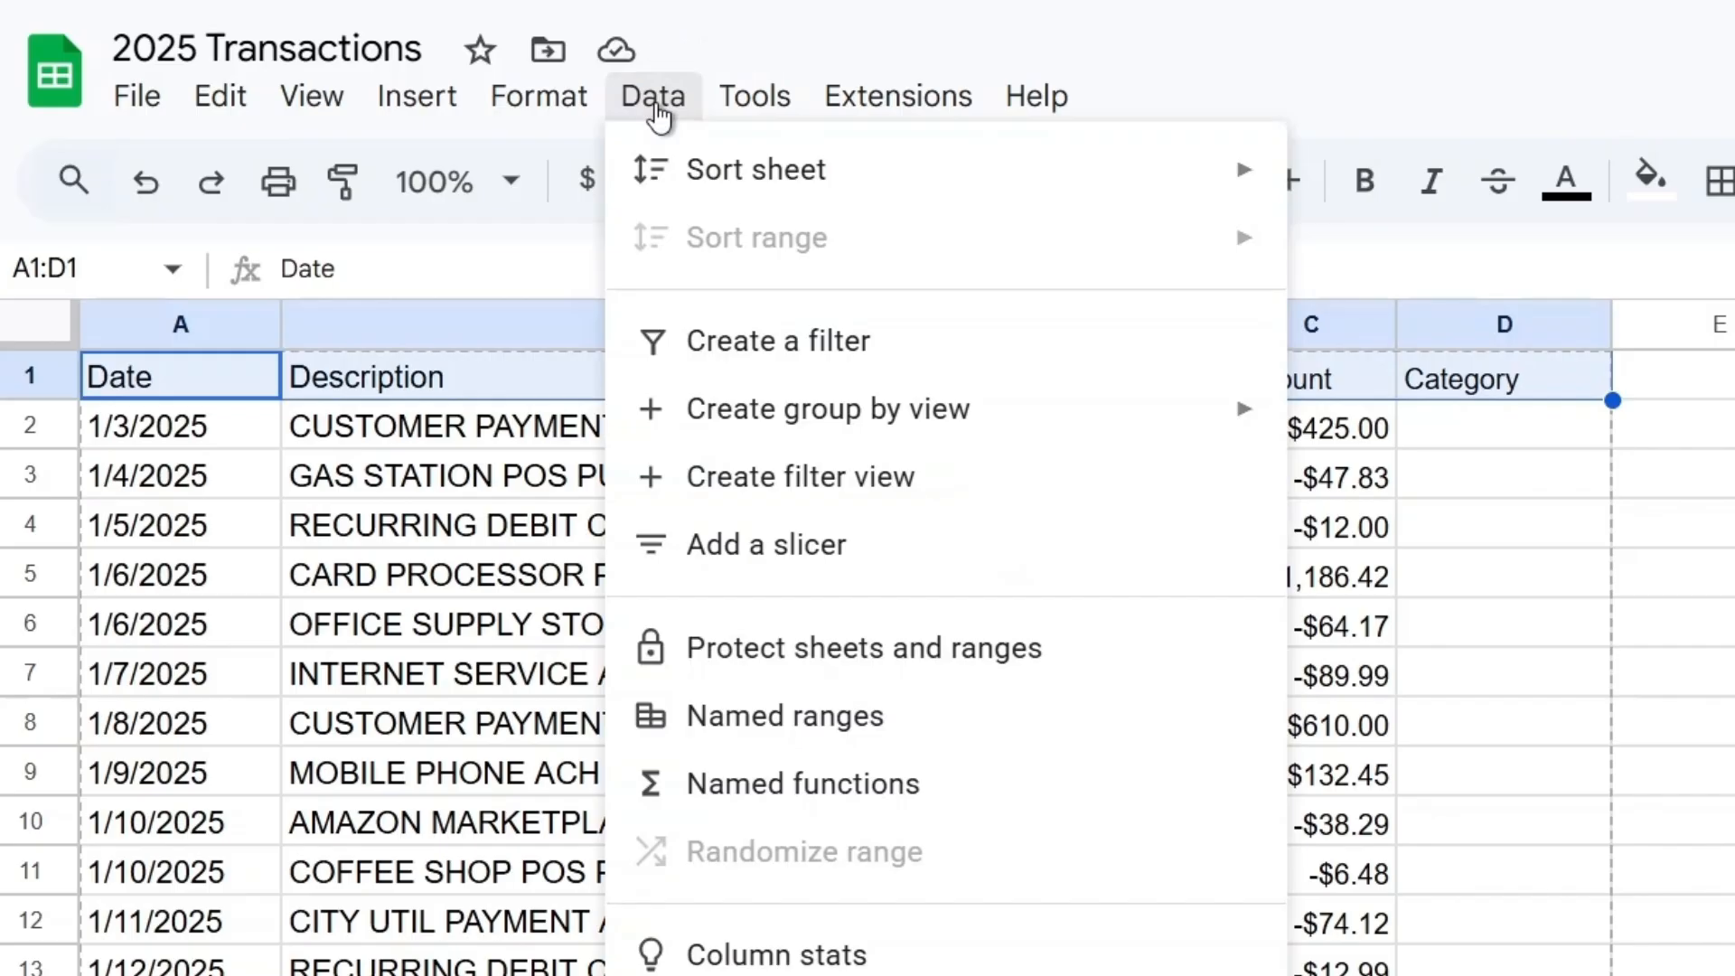
pyautogui.click(773, 340)
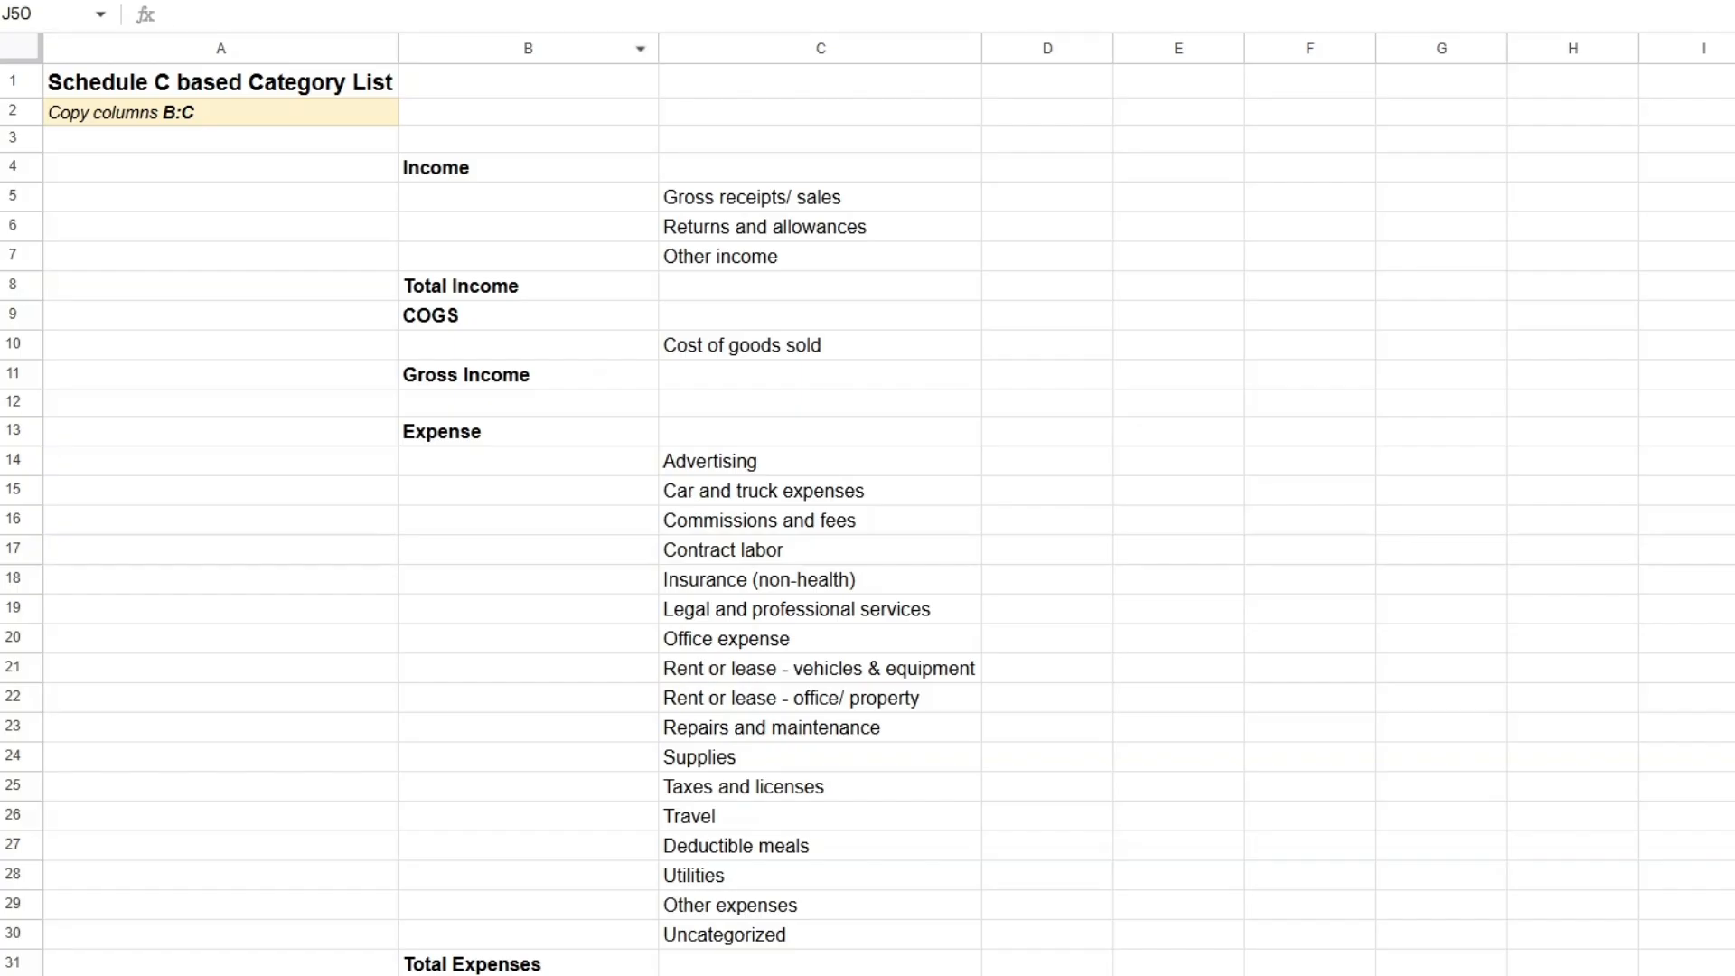
# Copy columns B:C from the Schedule C based Category List and paste them into the transactions sheet starting at G1.
pyautogui.click(482, 45)
pyautogui.keyDown('shift'); pyautogui.click(771, 50); pyautogui.keyUp('shift')
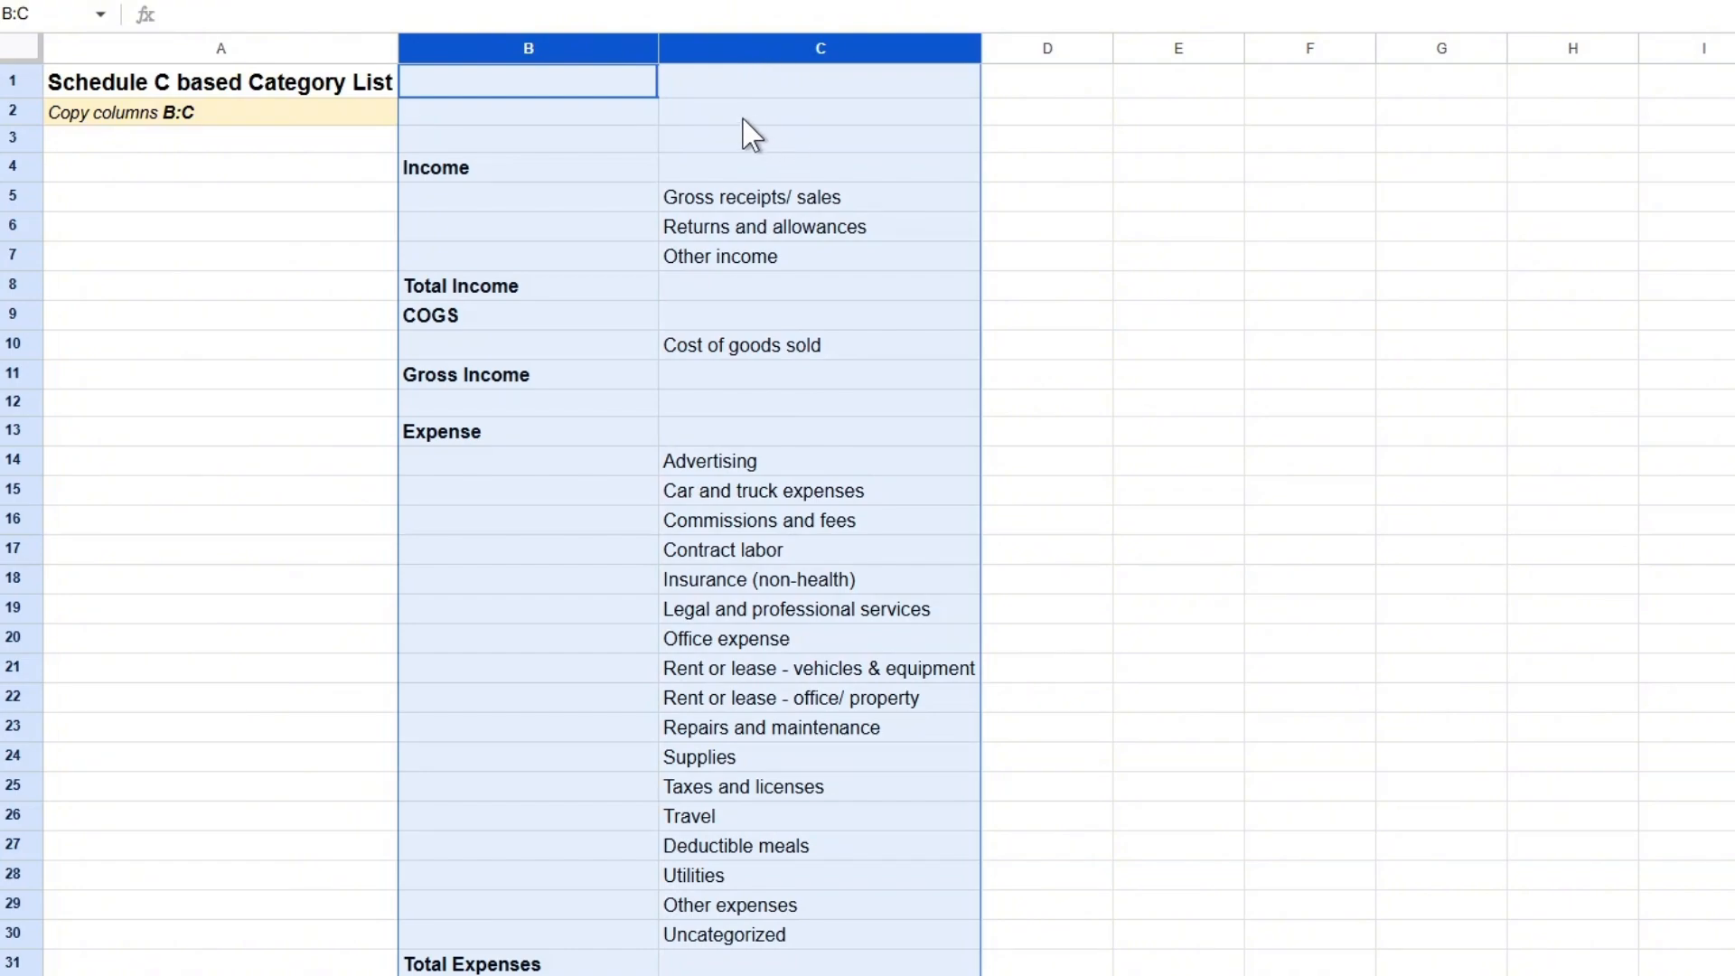
pyautogui.hotkey('ctrl', 'c')
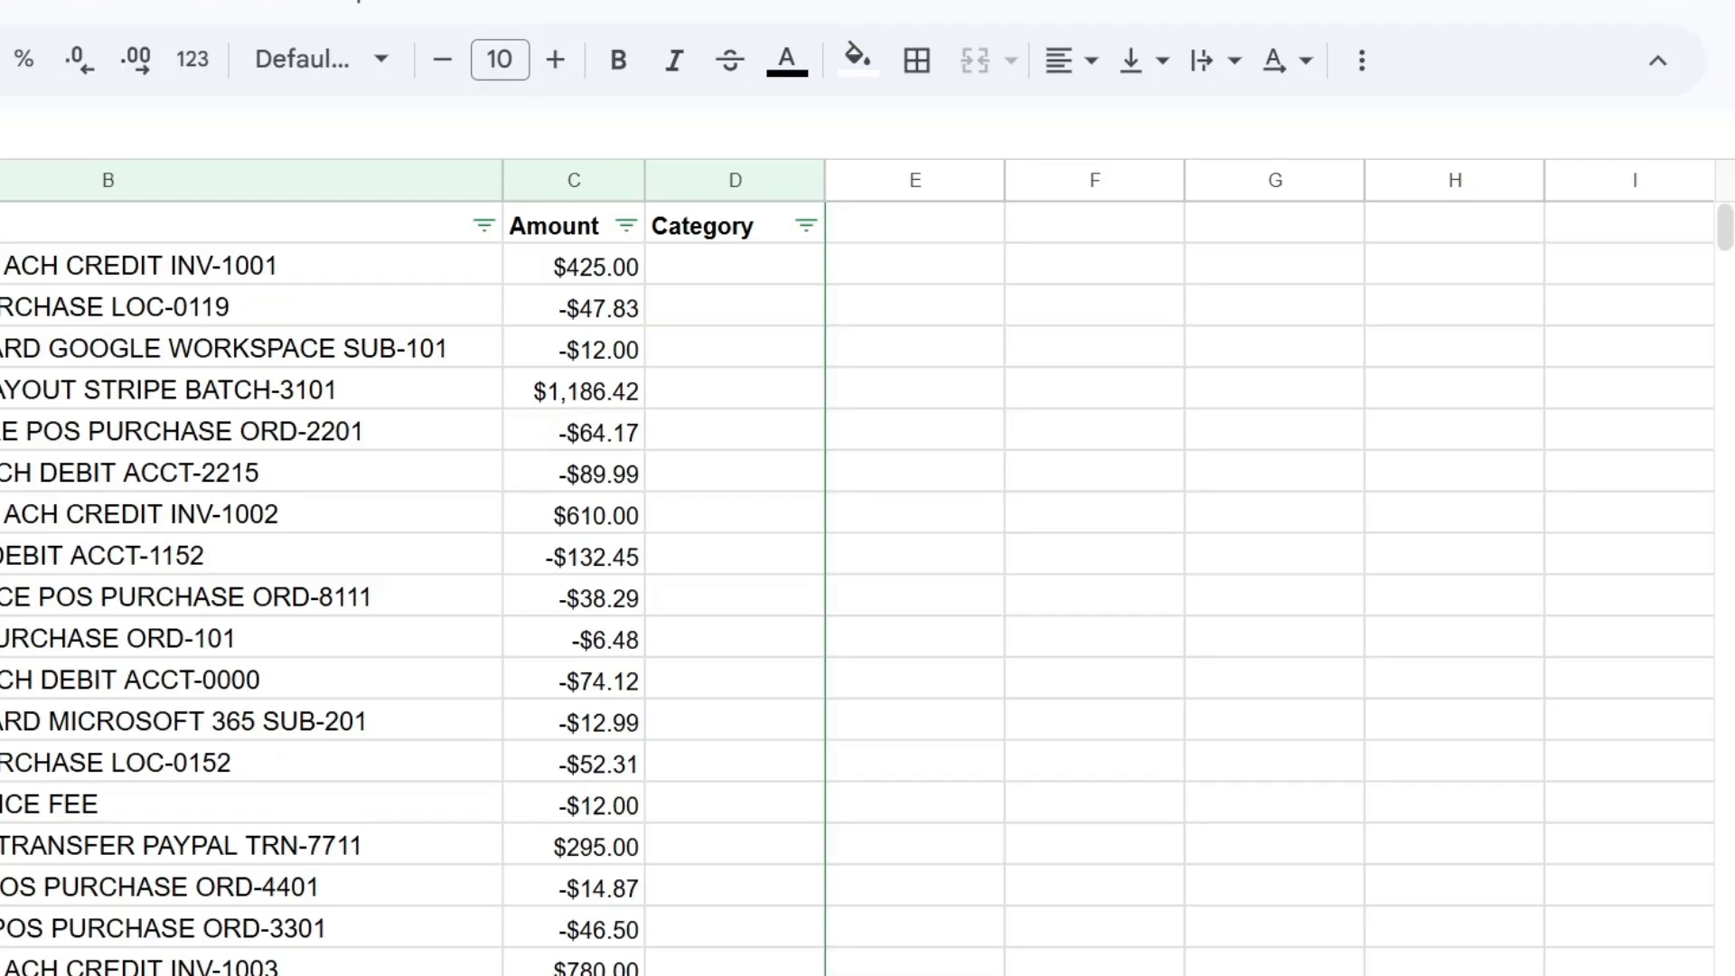
pyautogui.click(1284, 222)
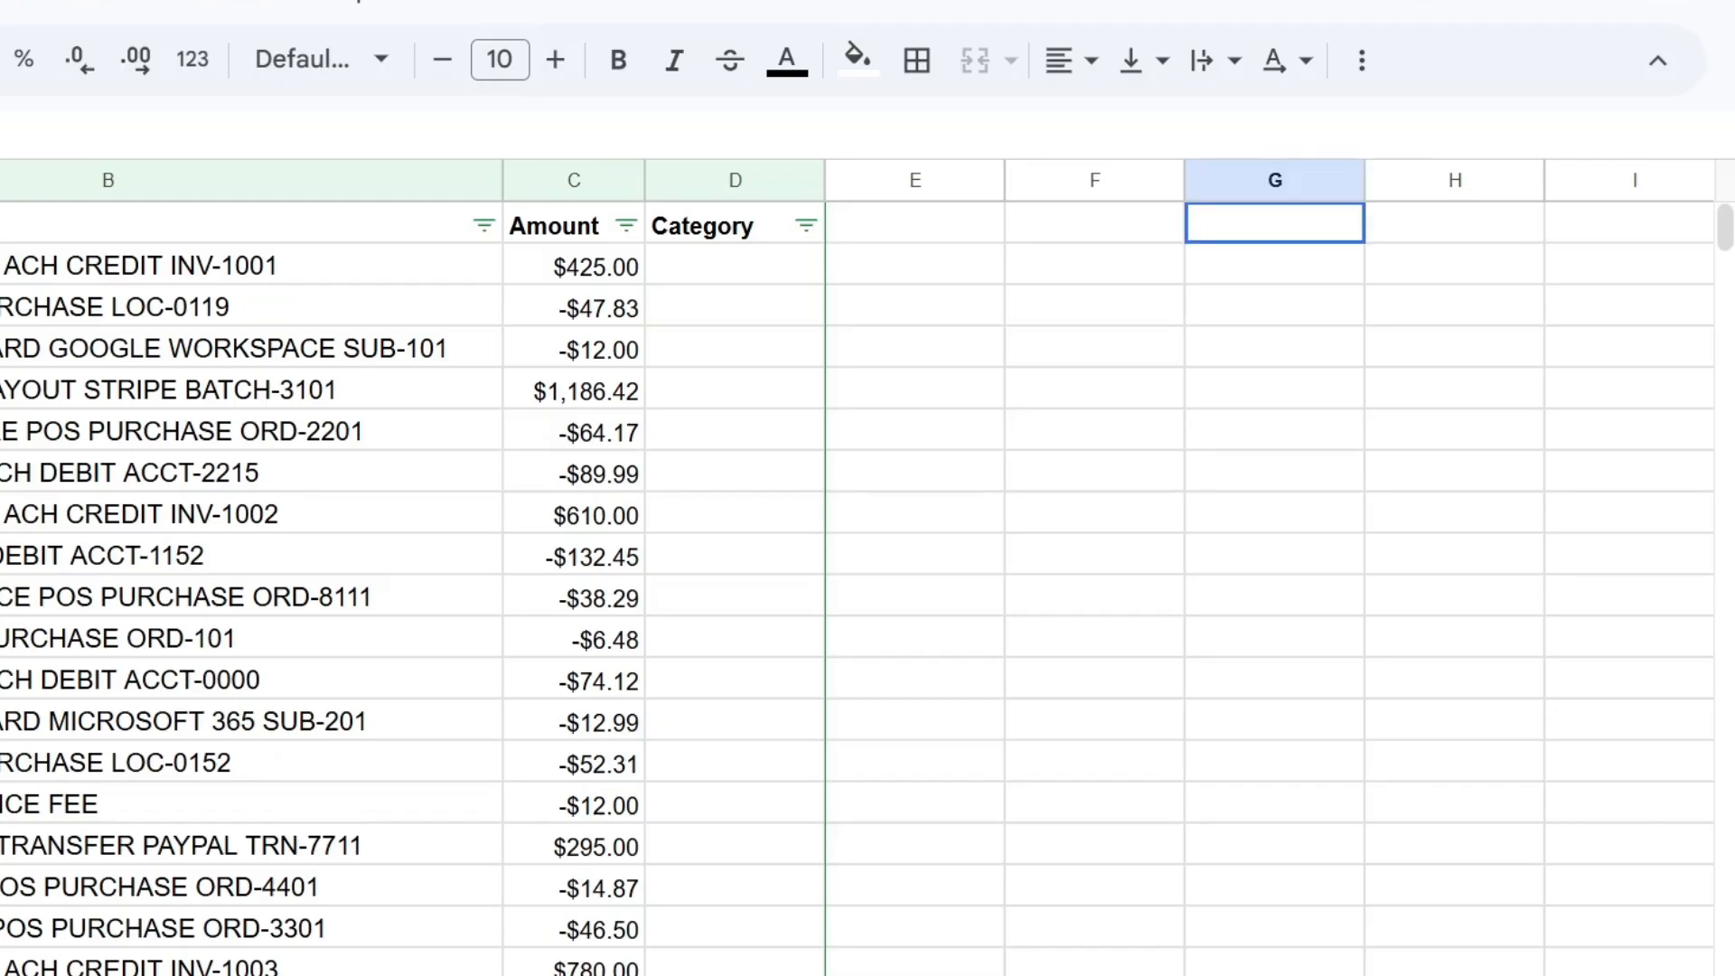
pyautogui.hotkey('ctrl', 'v')
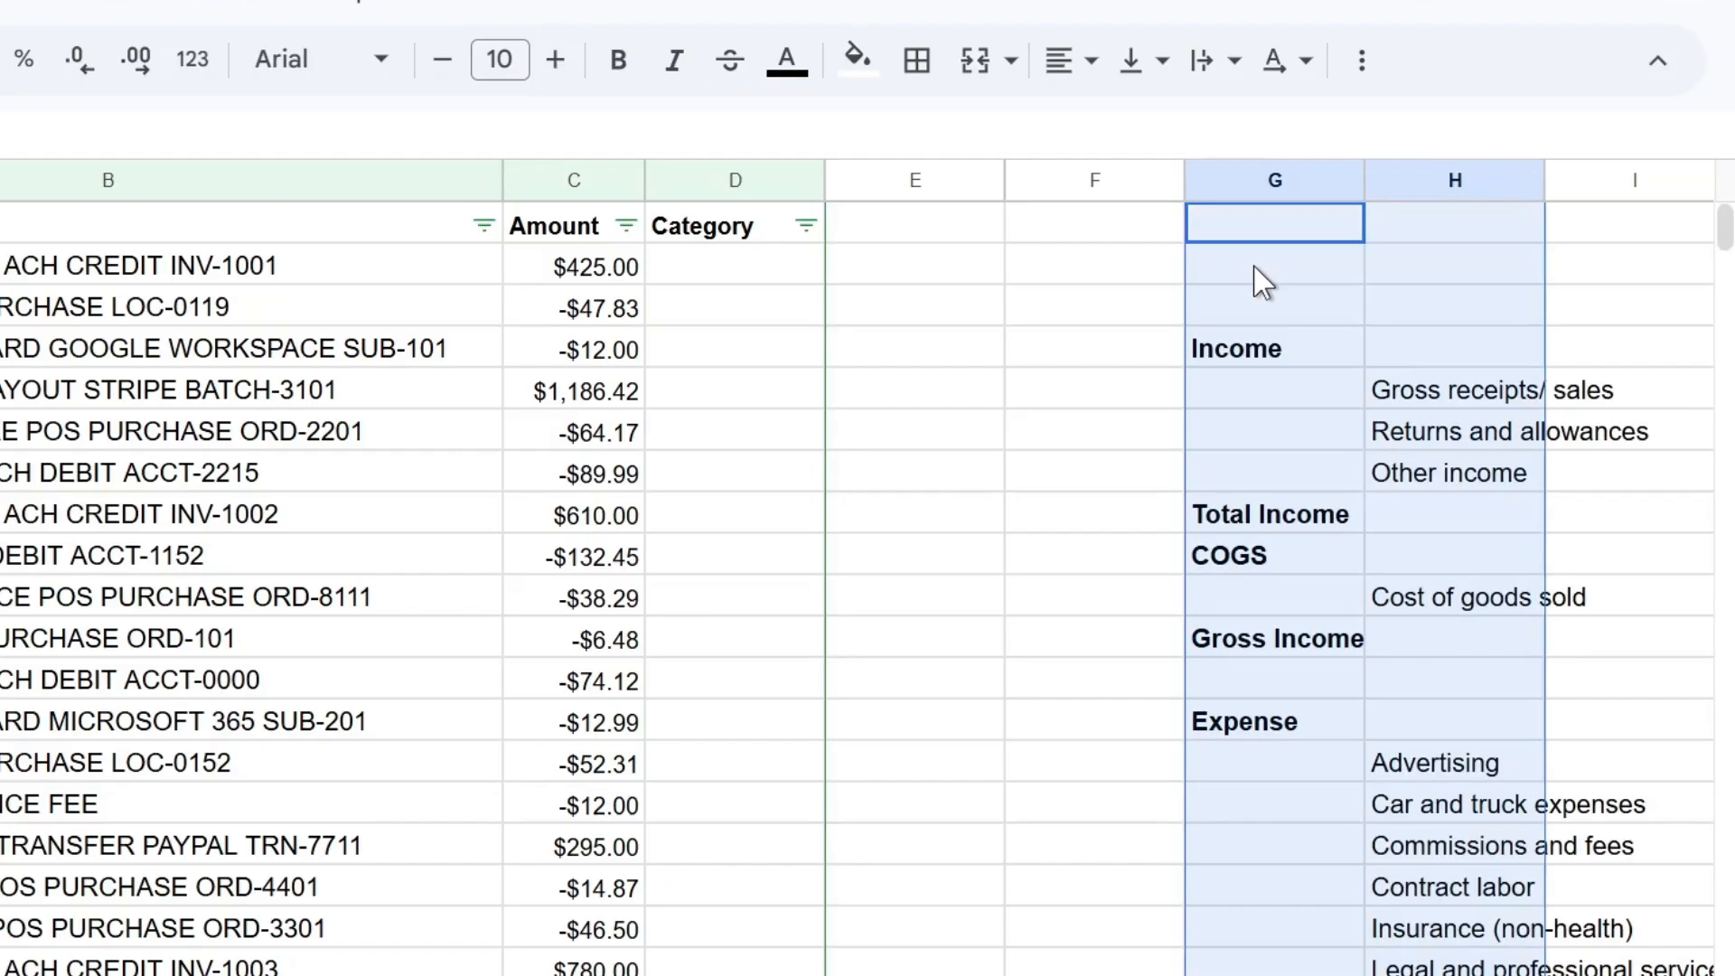
# Fit the width of column H to the pasted category names.
pyautogui.click(1263, 362)
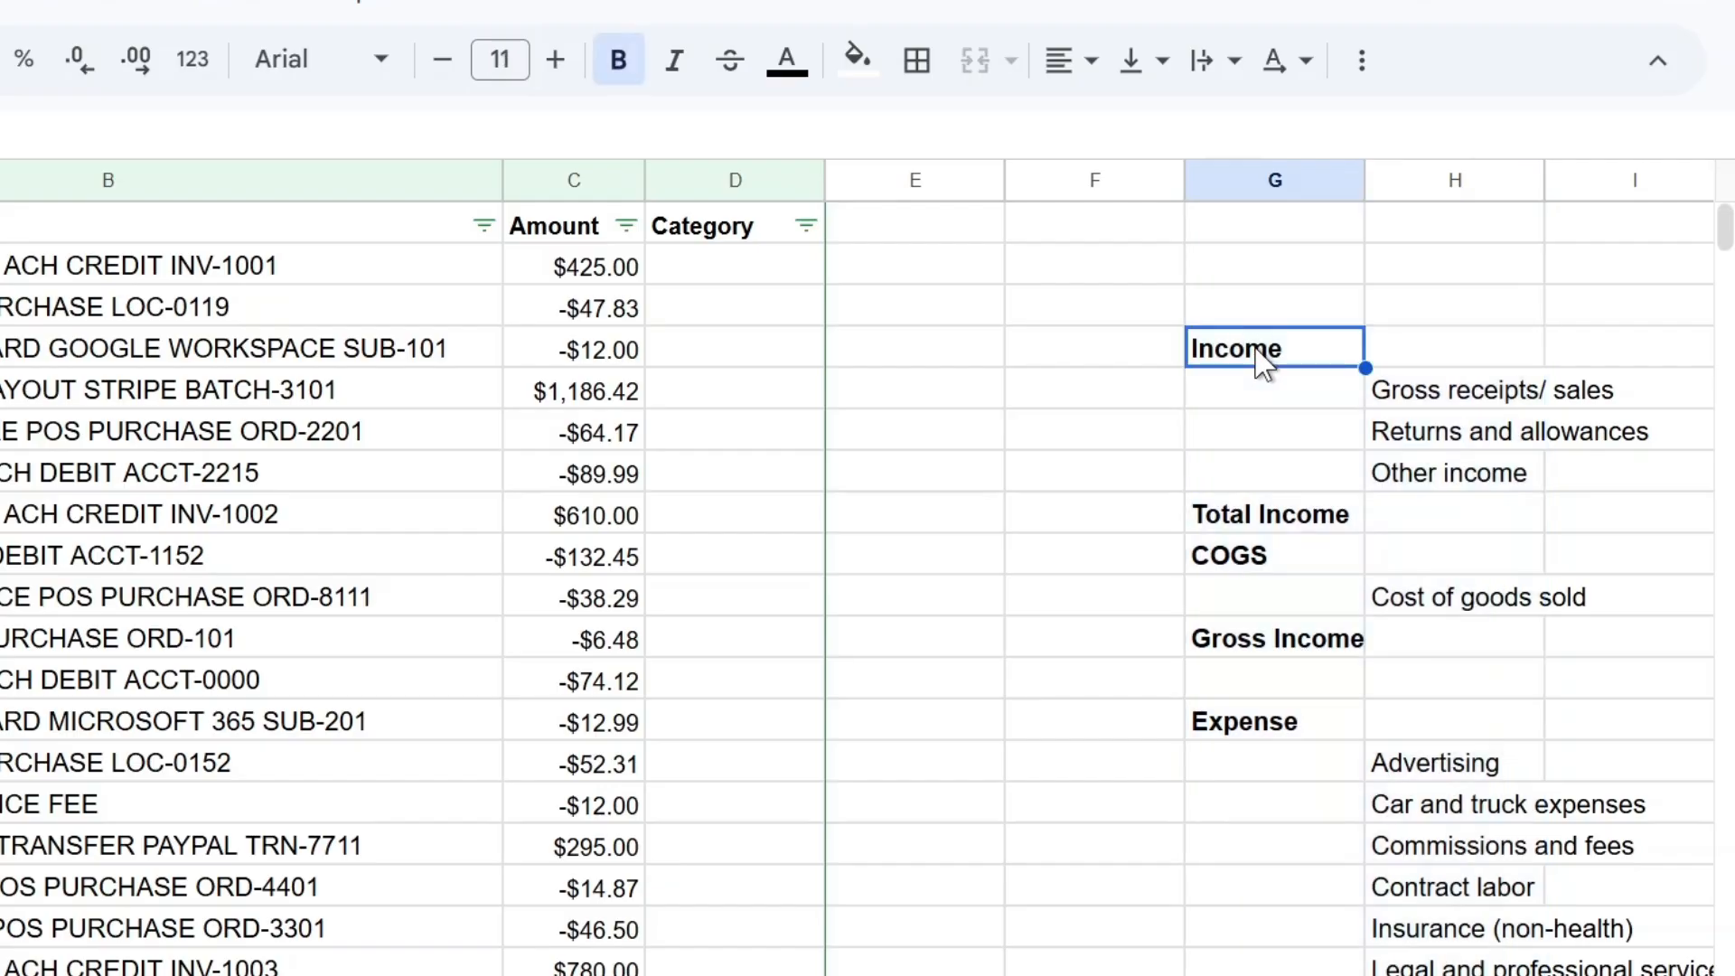
pyautogui.click(1486, 404)
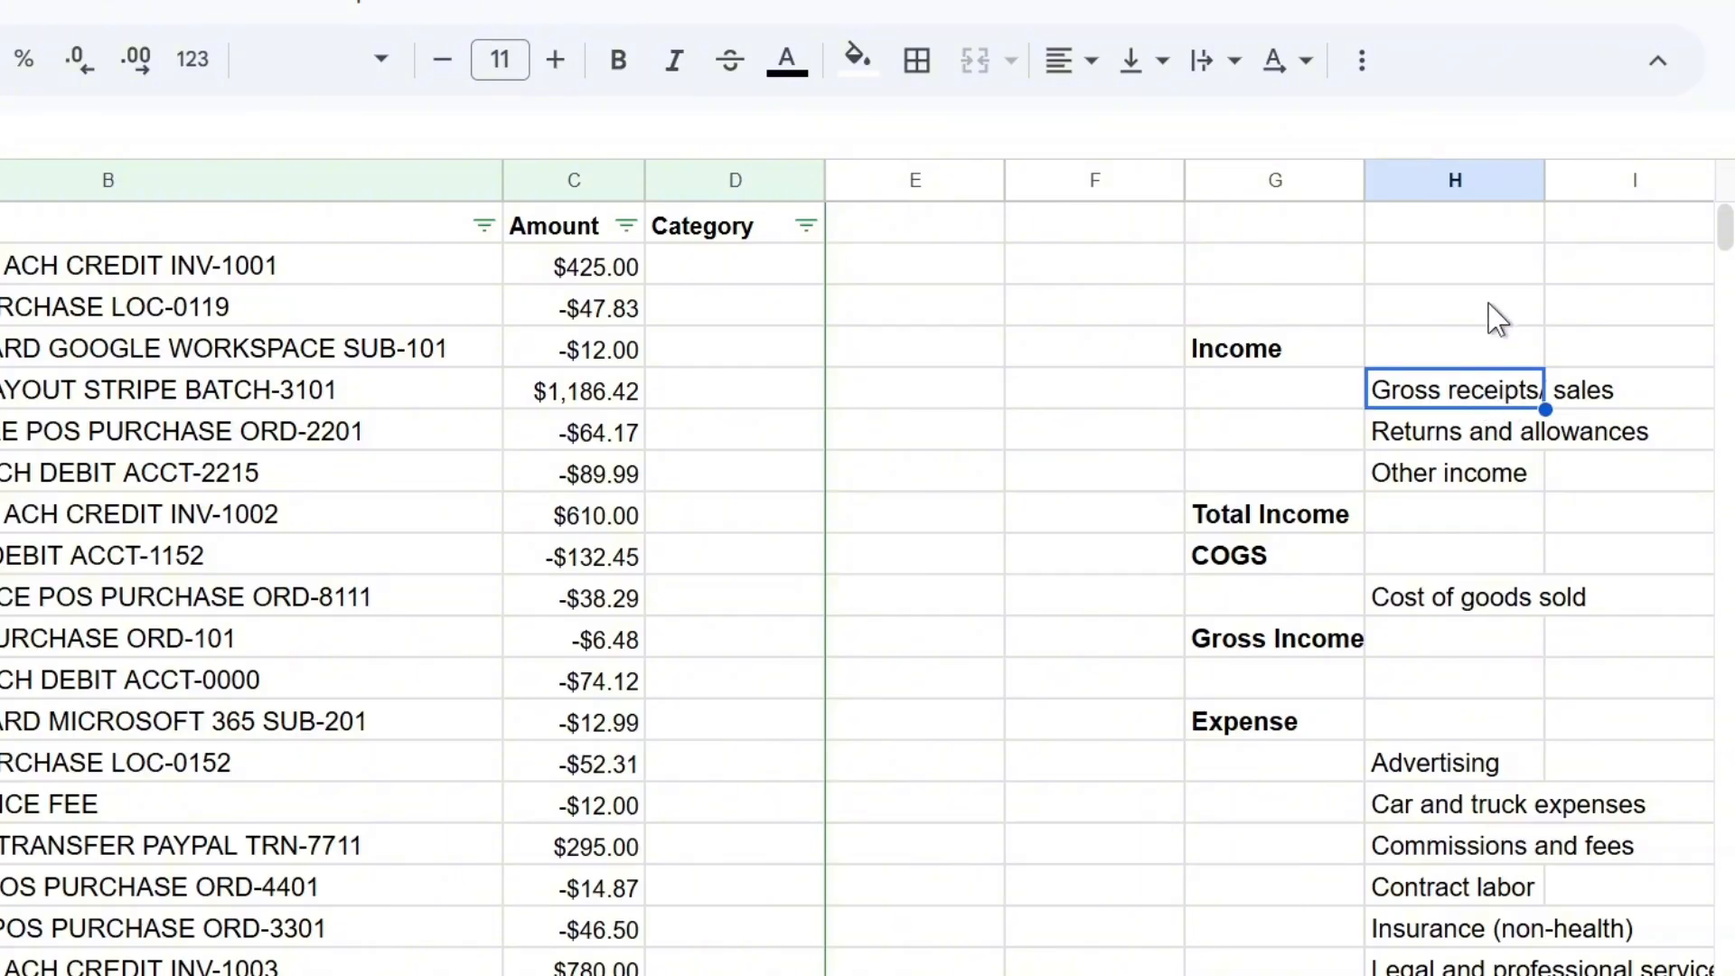
pyautogui.click(1466, 180)
pyautogui.doubleClick(1545, 180)
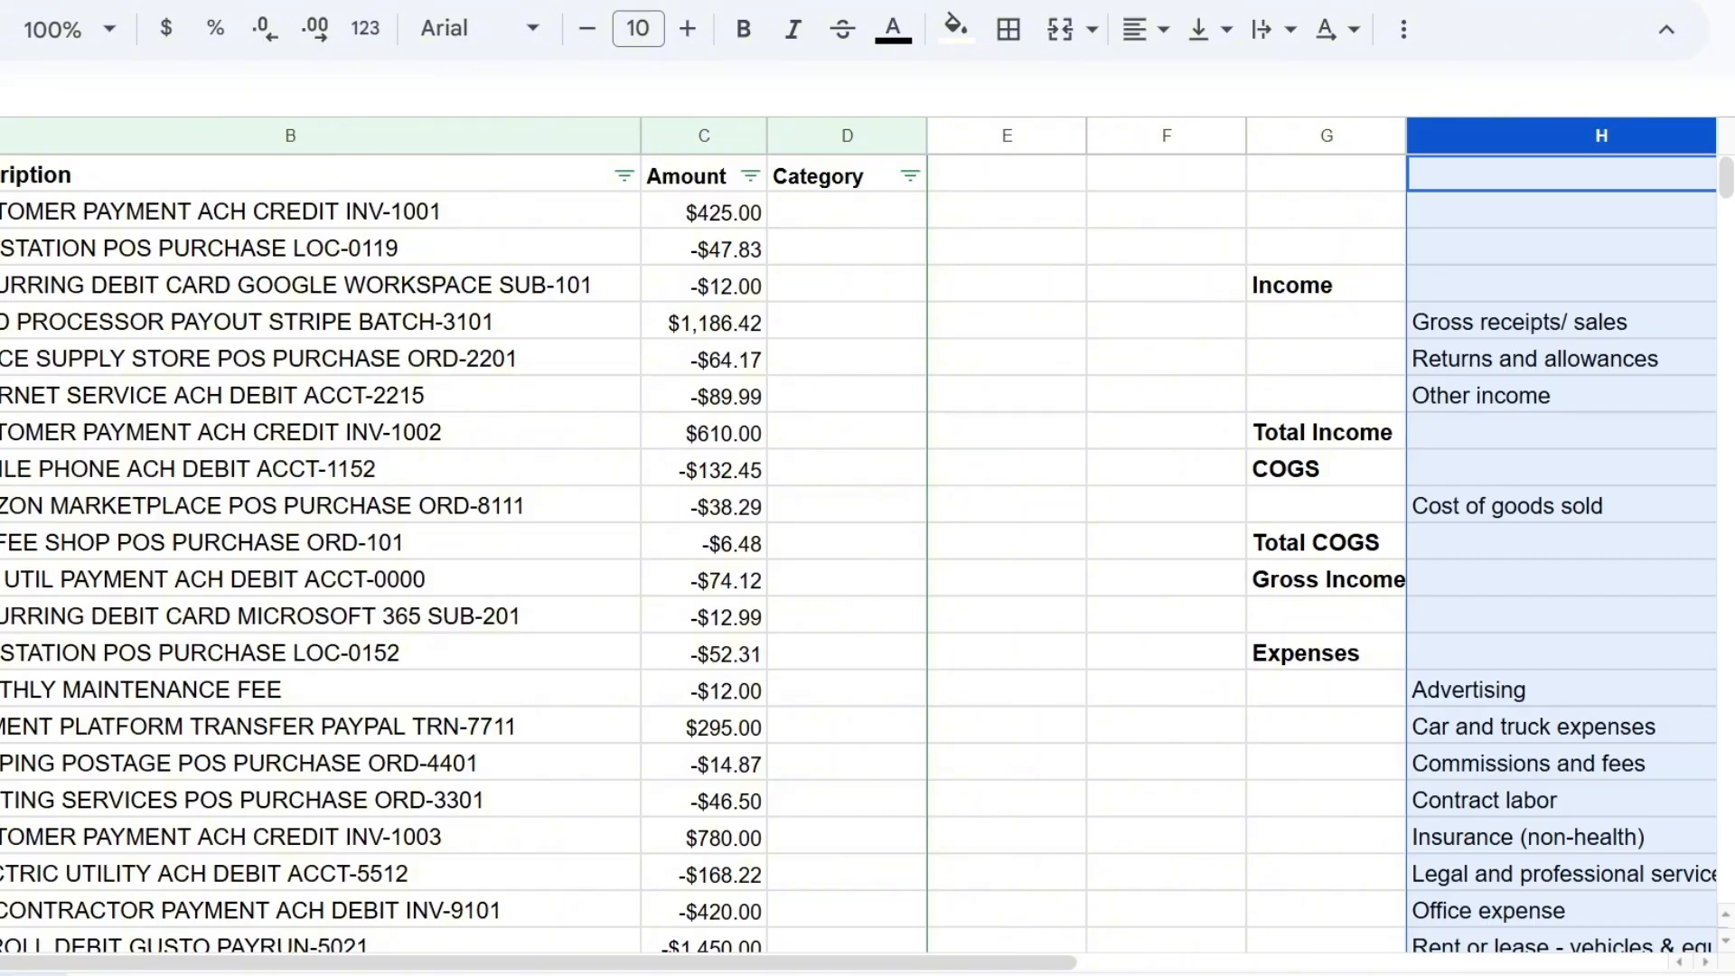
# Enter =IF(H5="","",SUMIF(D:D,H5,C:C)) in I5 beside Gross receipts/ sales and fill it down column I past the category list.
pyautogui.moveTo(755, 961); pyautogui.dragTo(1031, 953)
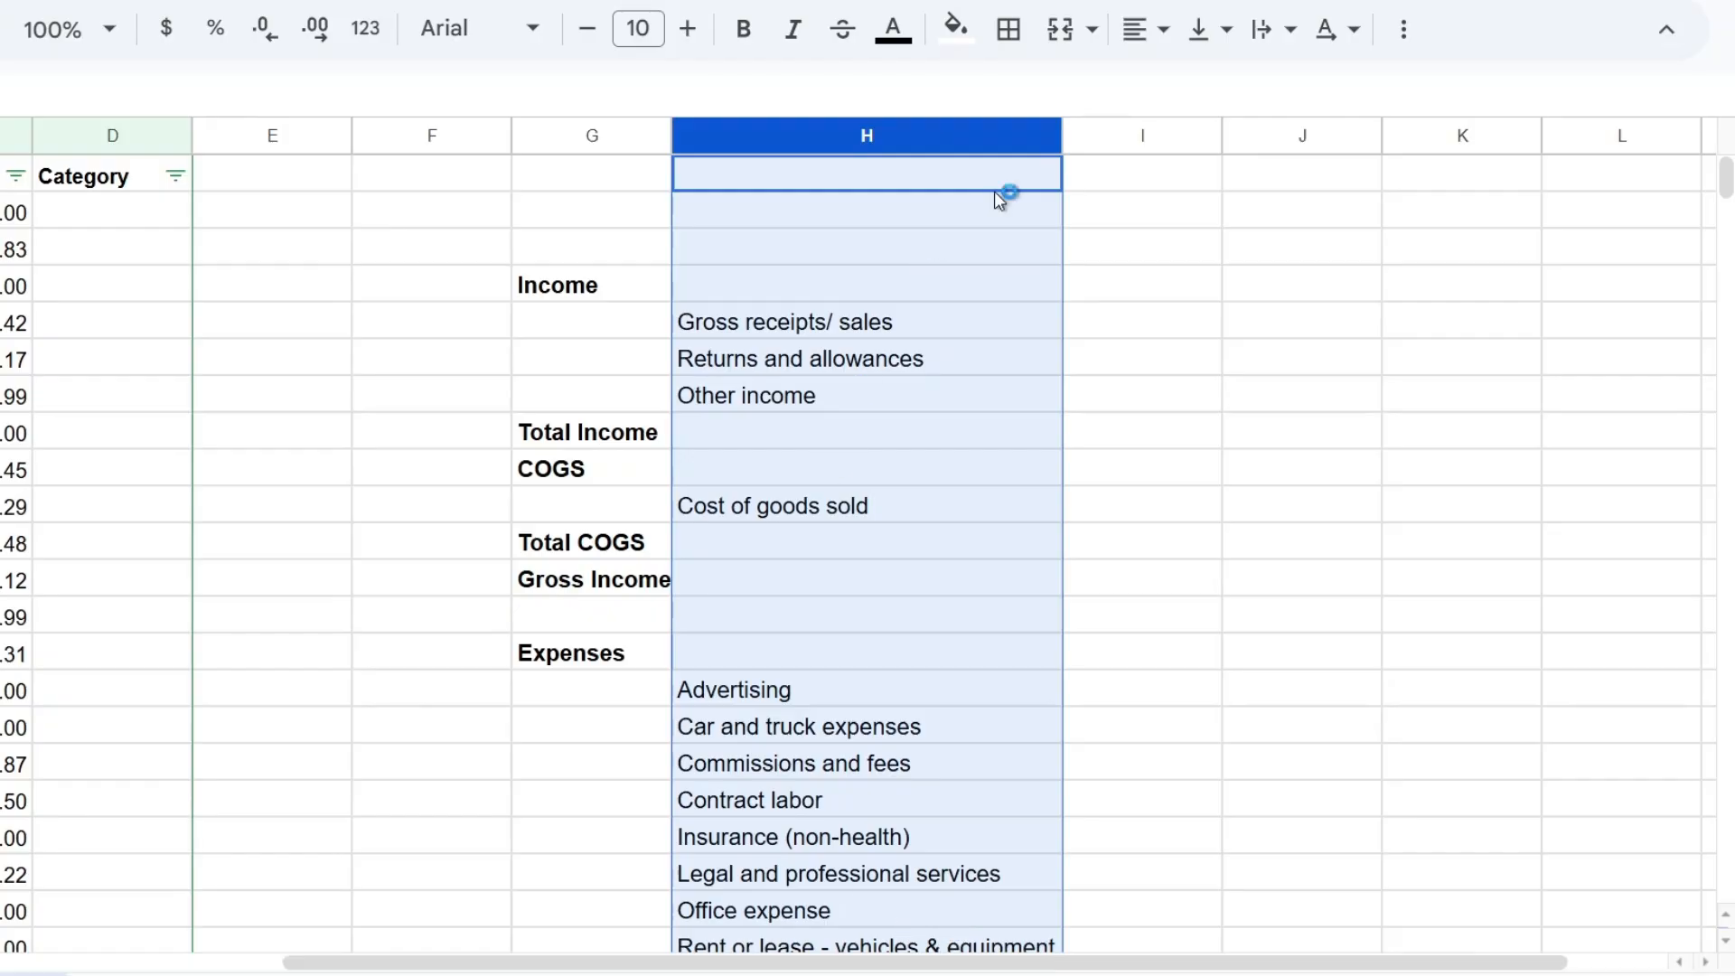
pyautogui.click(1162, 317)
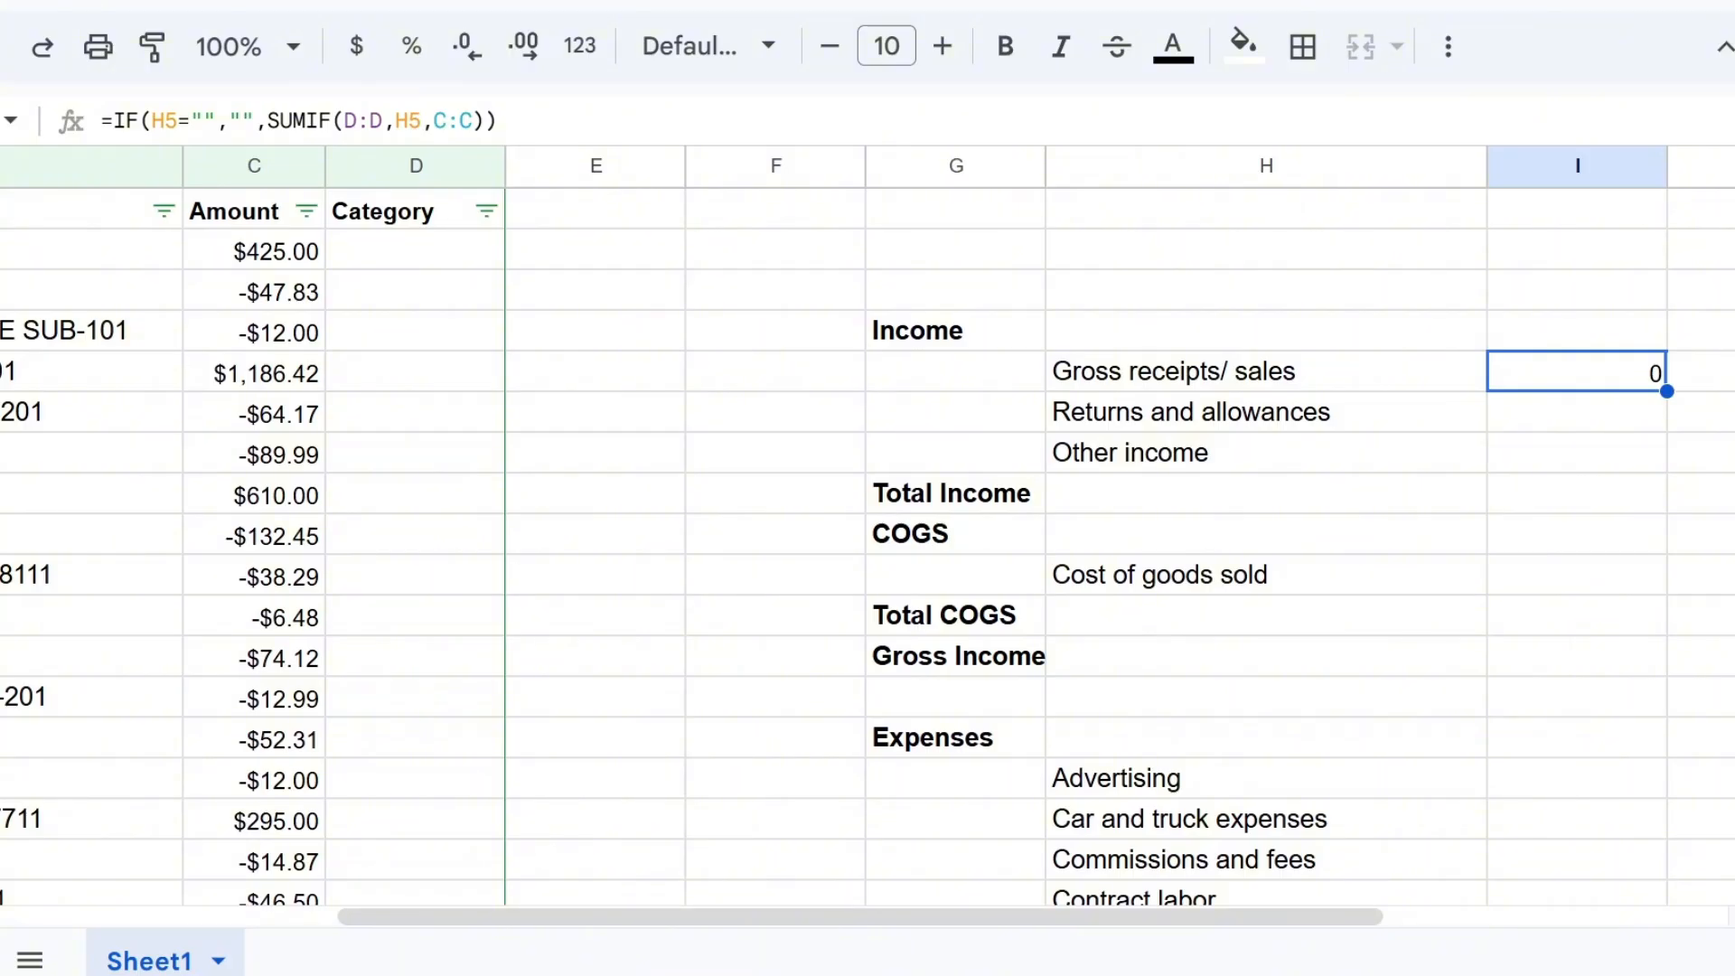
pyautogui.moveTo(1667, 391); pyautogui.dragTo(1627, 894)
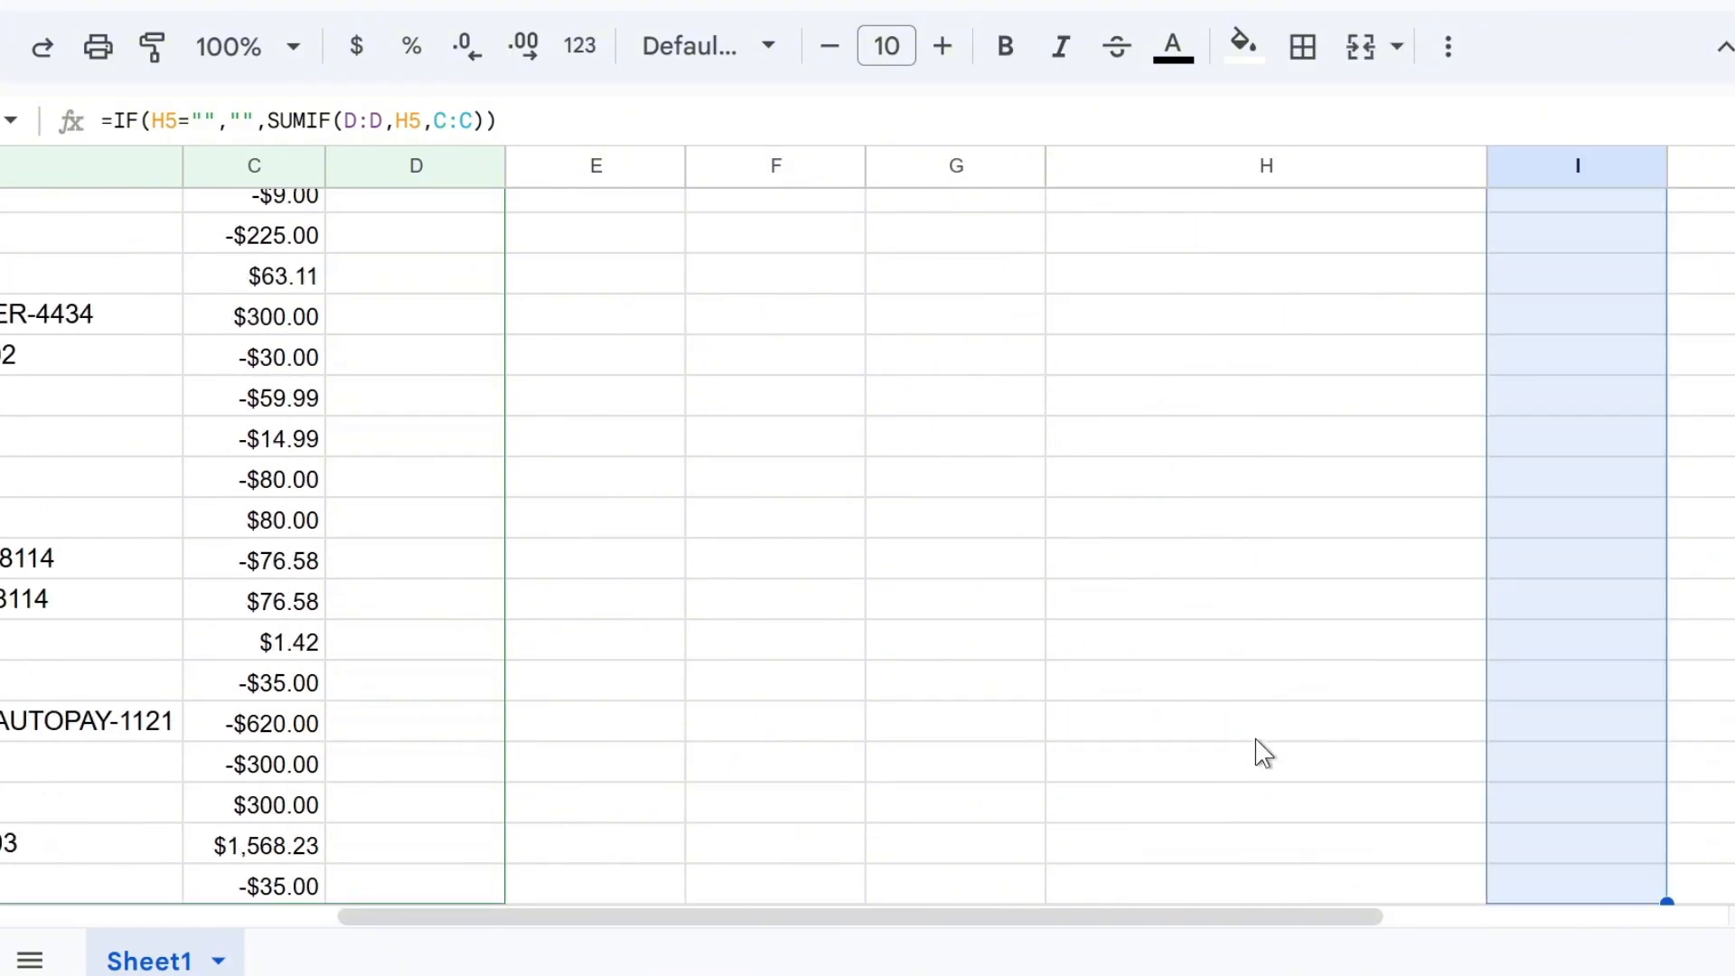
pyautogui.moveTo(1734, 452); pyautogui.dragTo(1734, 235)
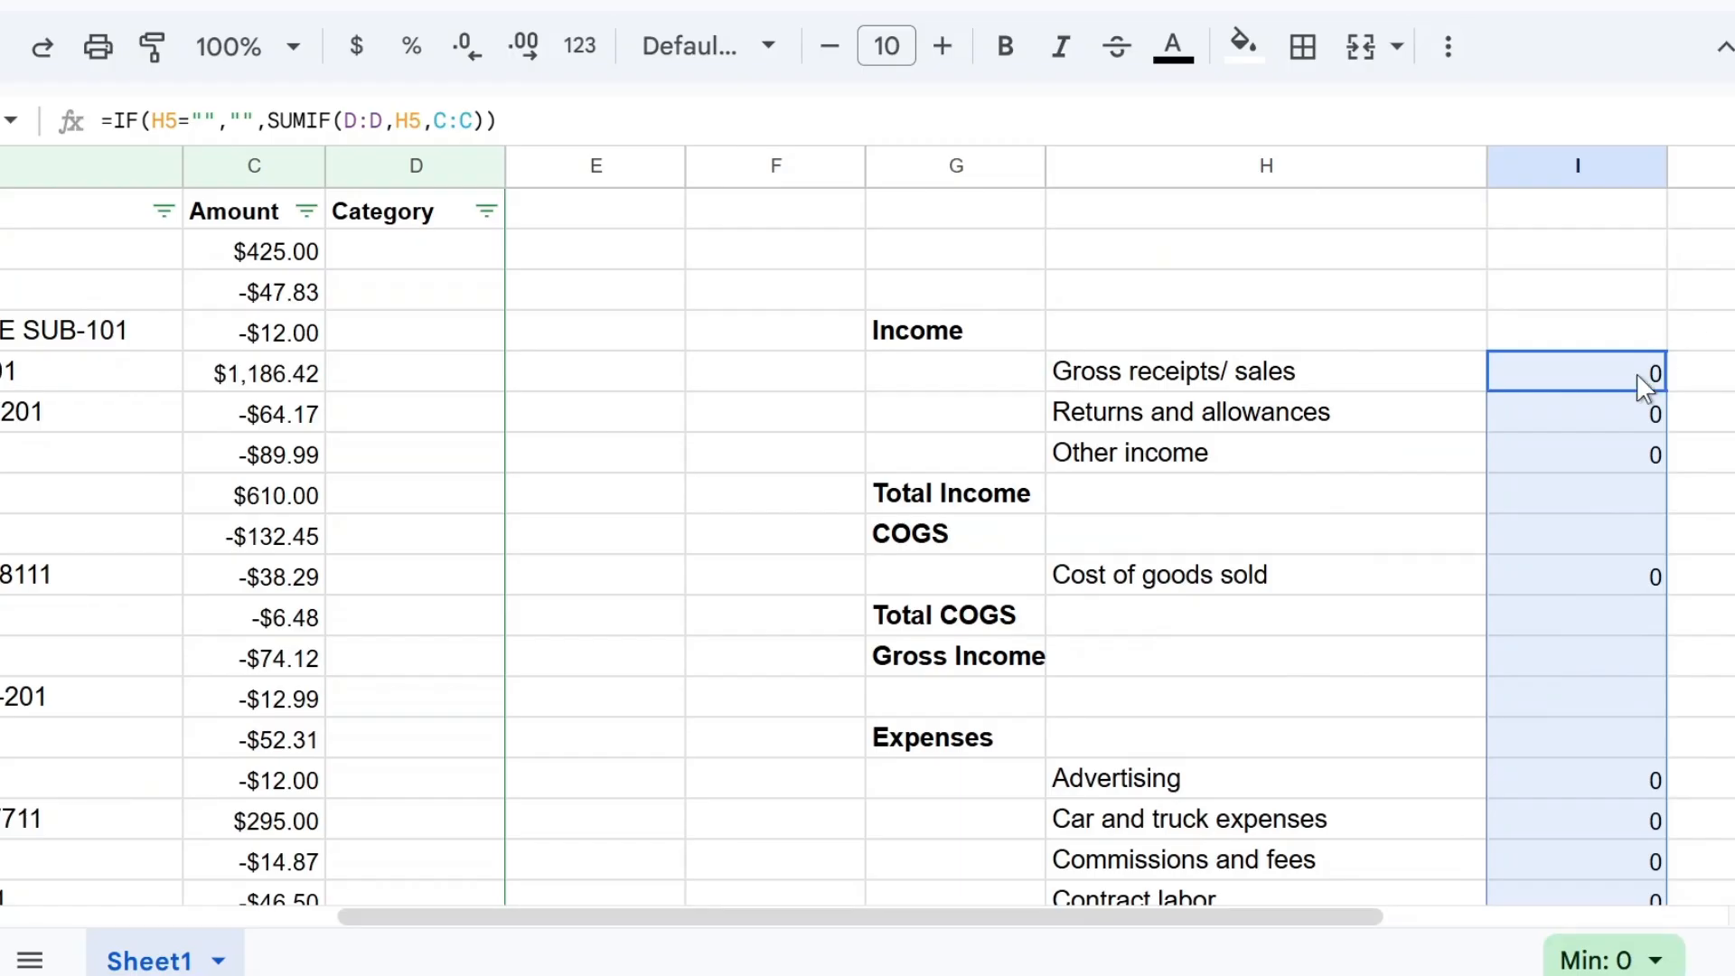
# Clear the filled formulas in column I beside Total Income, Total COGS and Net Income.
pyautogui.click(1586, 500)
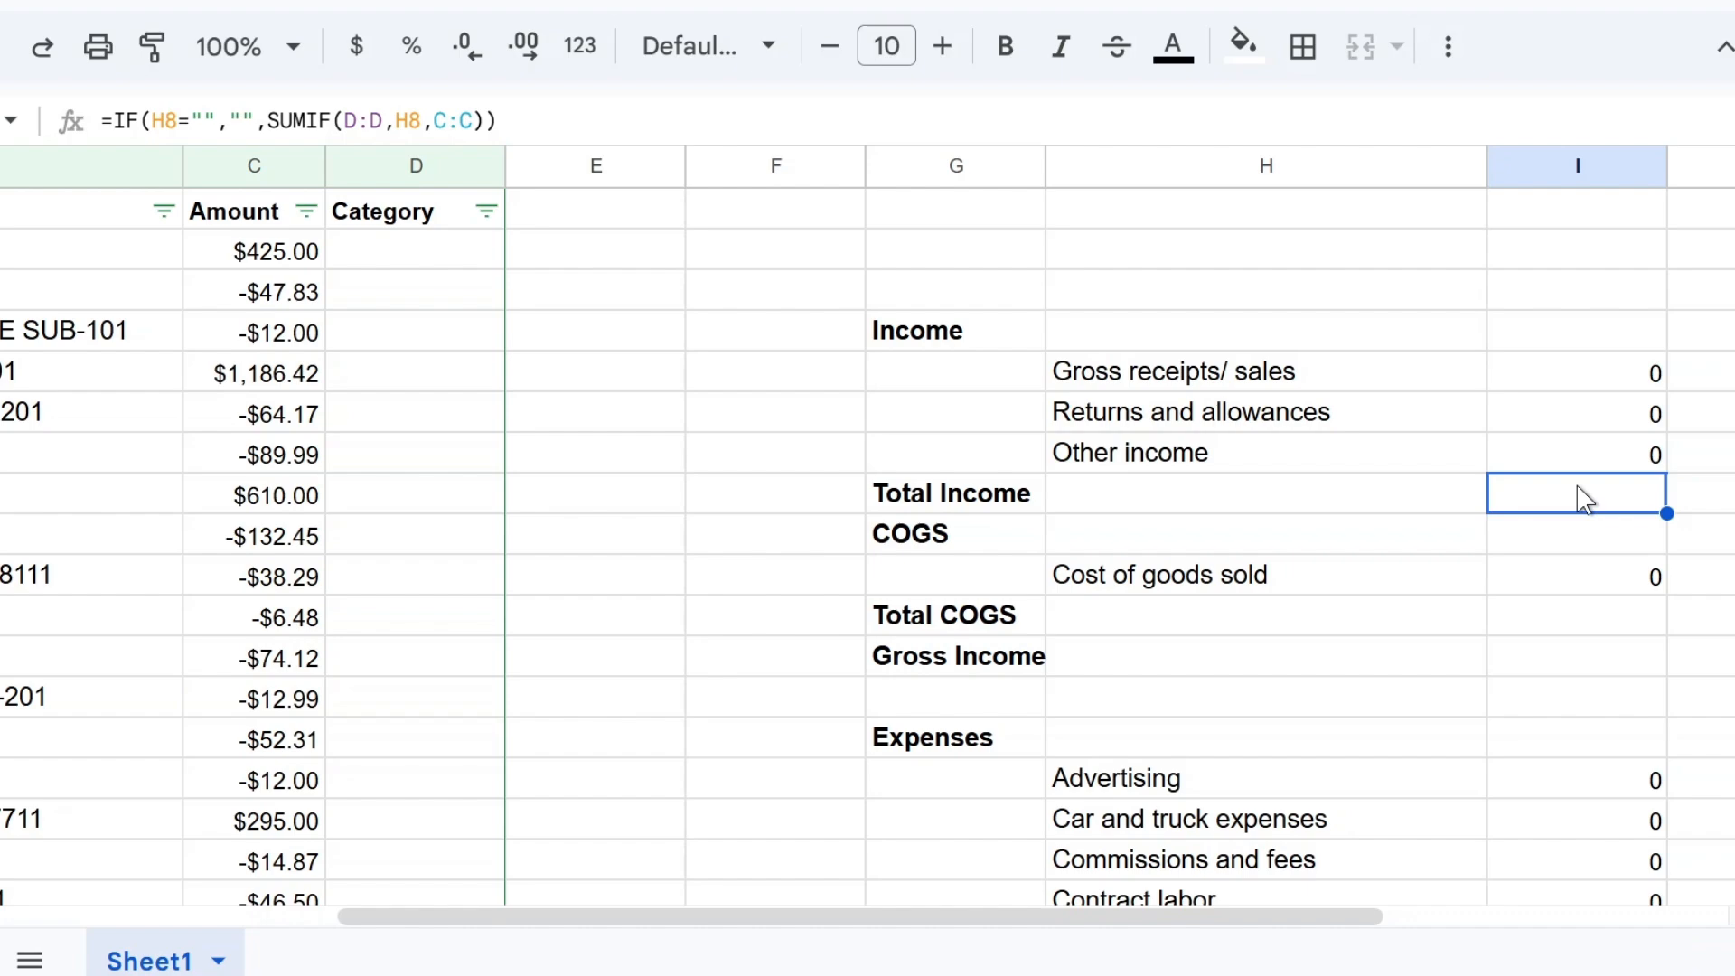
pyautogui.press('Delete')
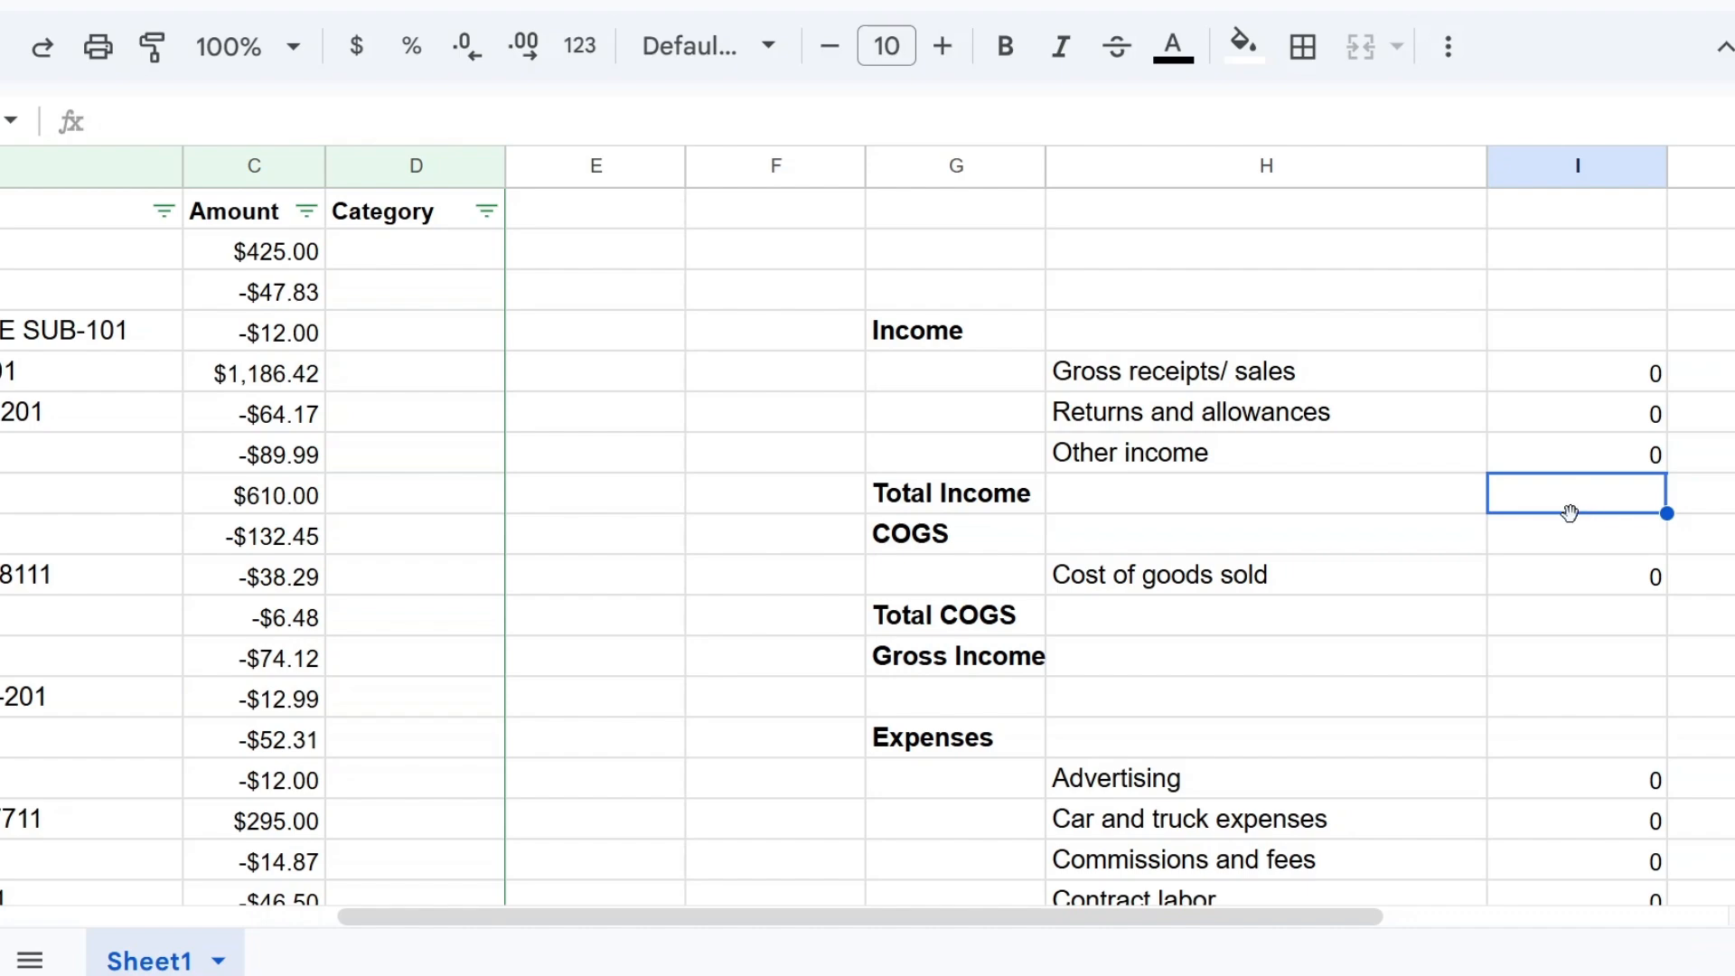
pyautogui.click(1579, 624)
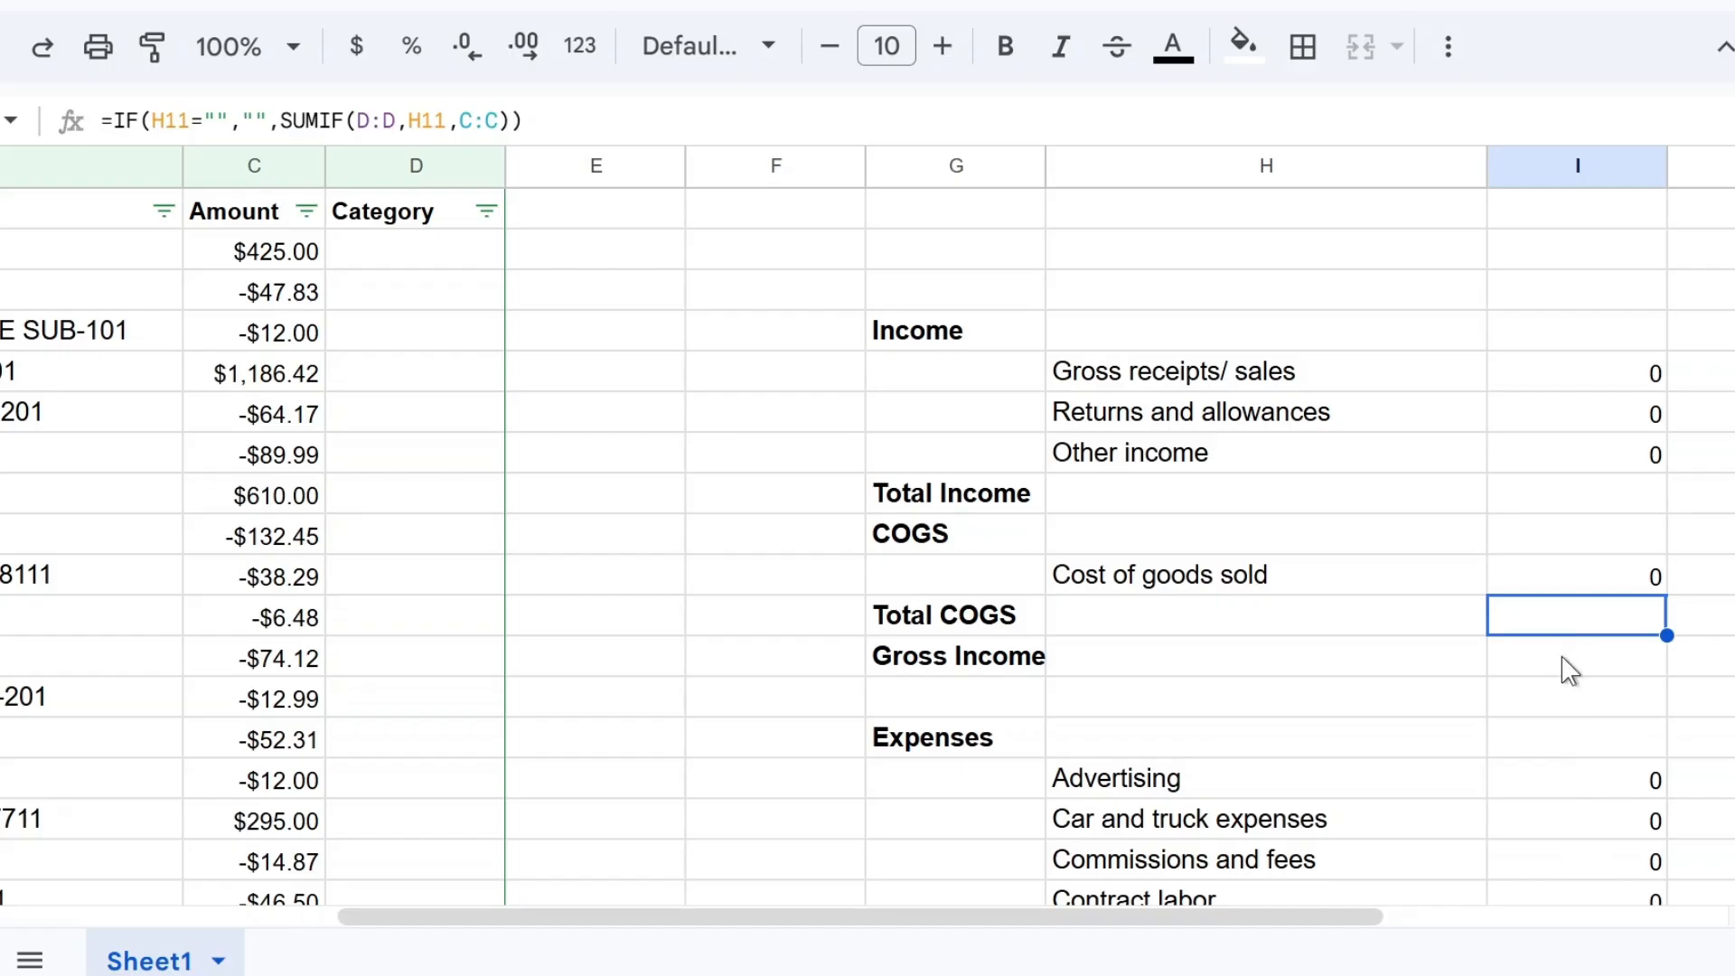
pyautogui.press('Delete')
pyautogui.scroll(-8, 1518, 705)
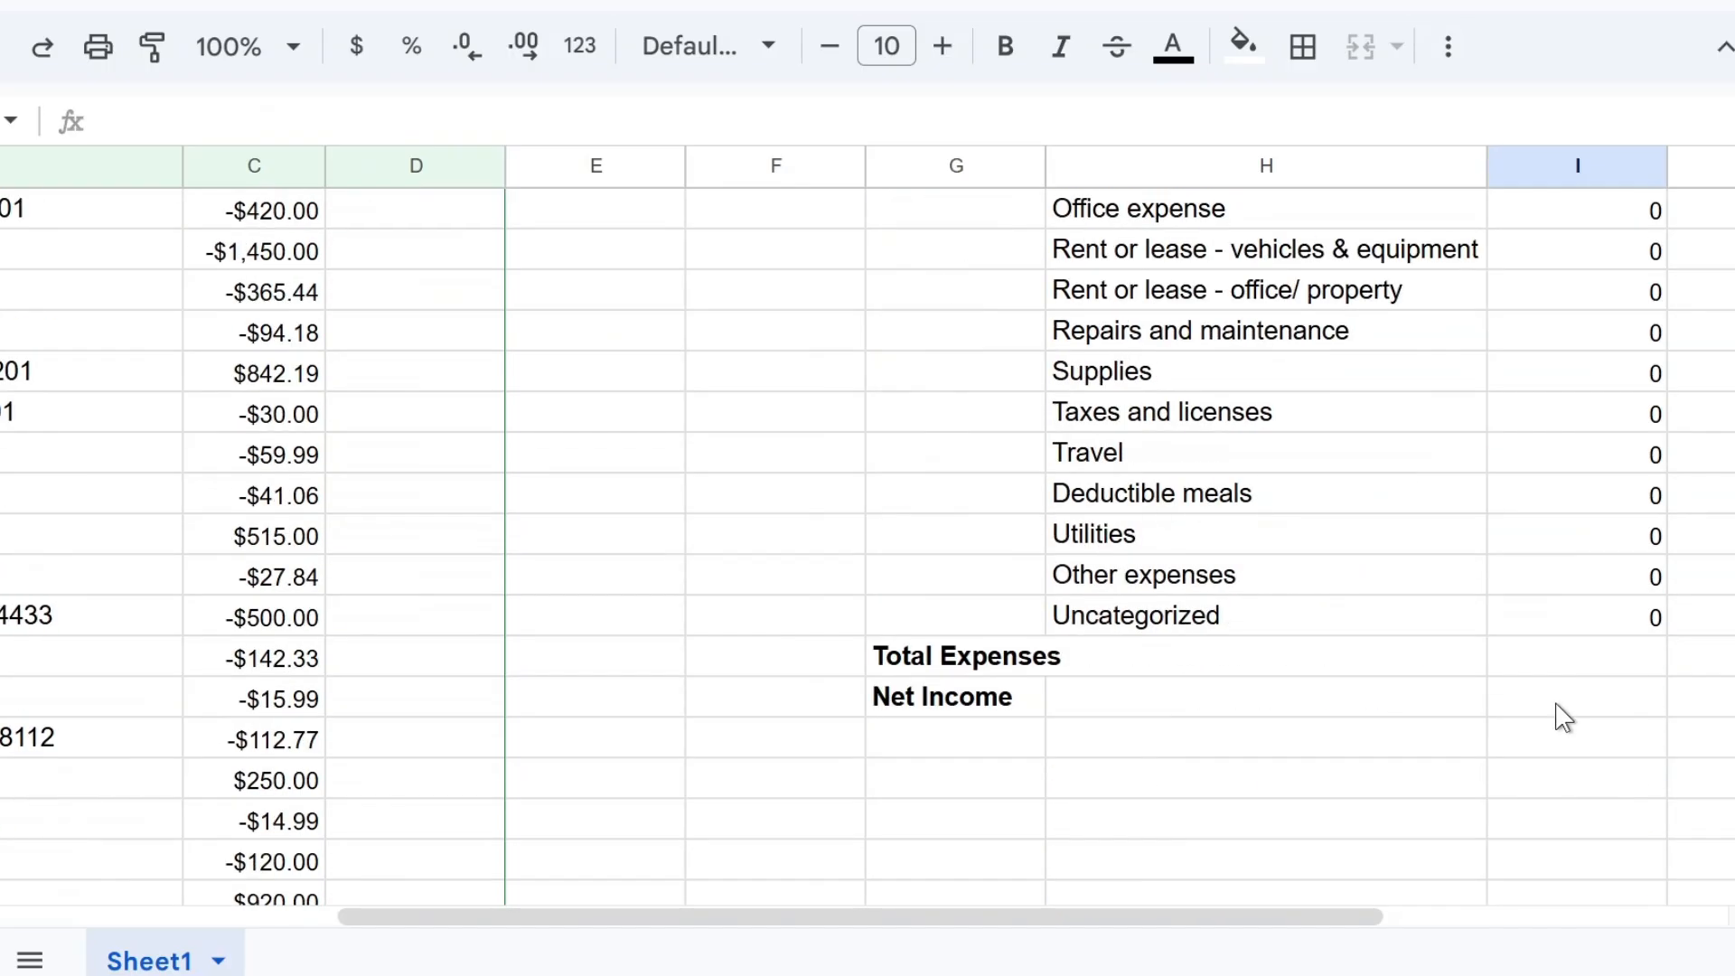
pyautogui.click(1586, 604)
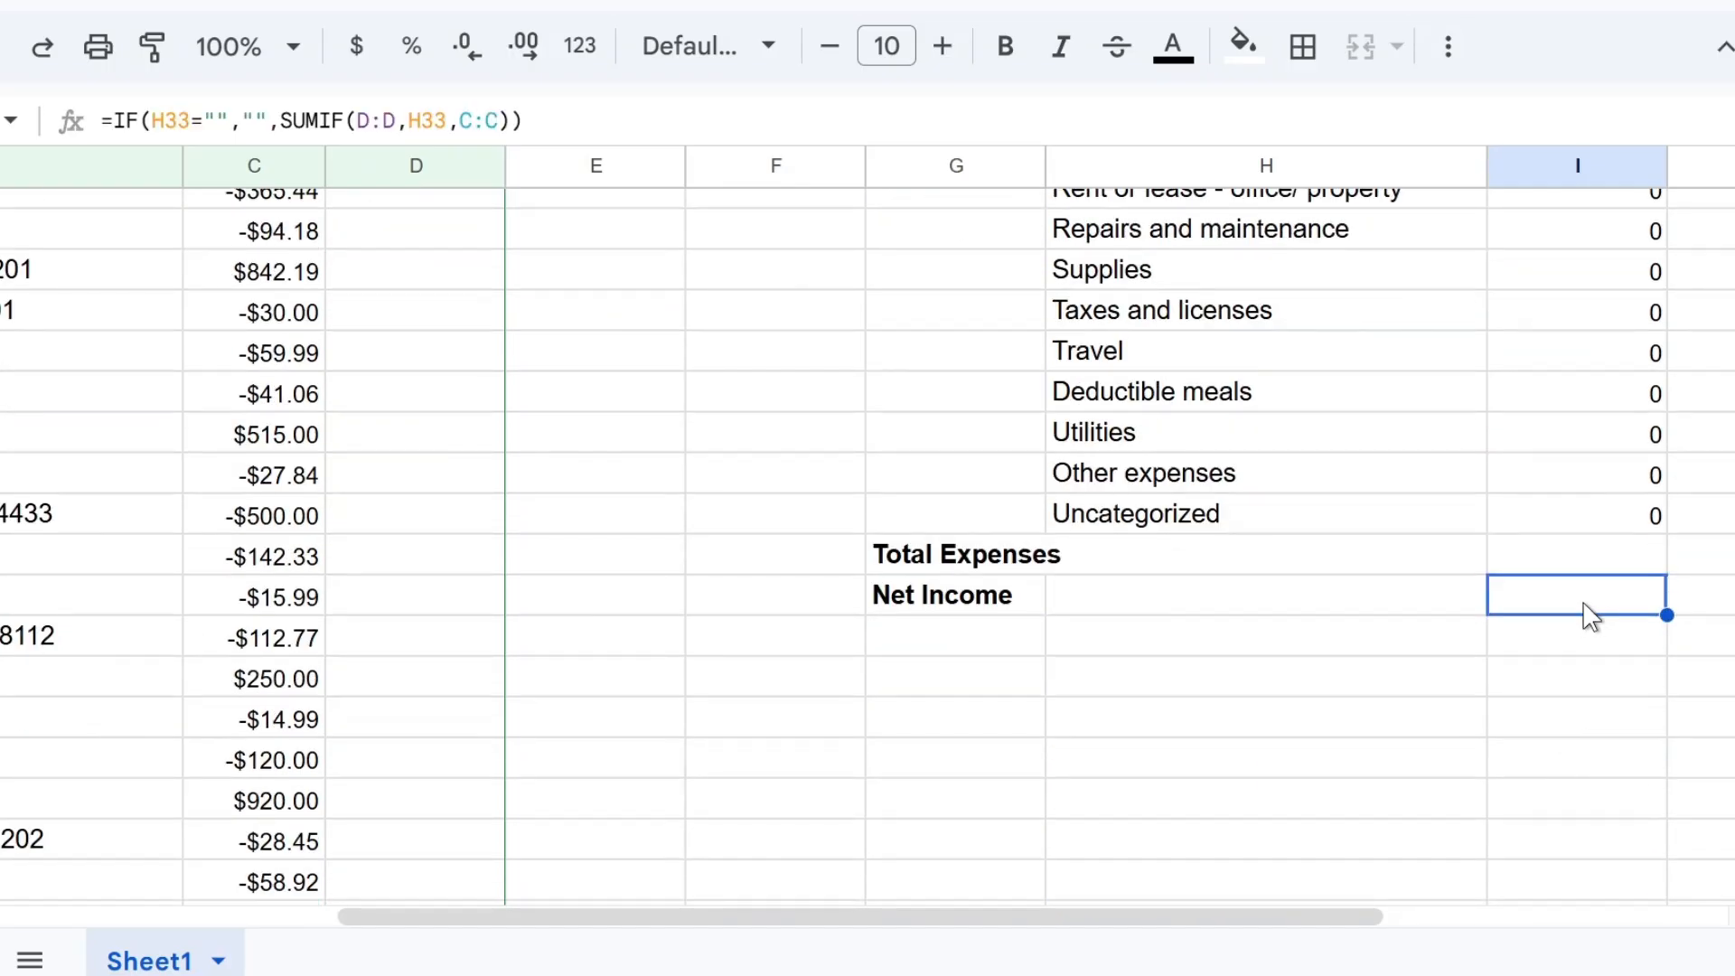
pyautogui.press('Delete')
pyautogui.scroll(8, 1591, 680)
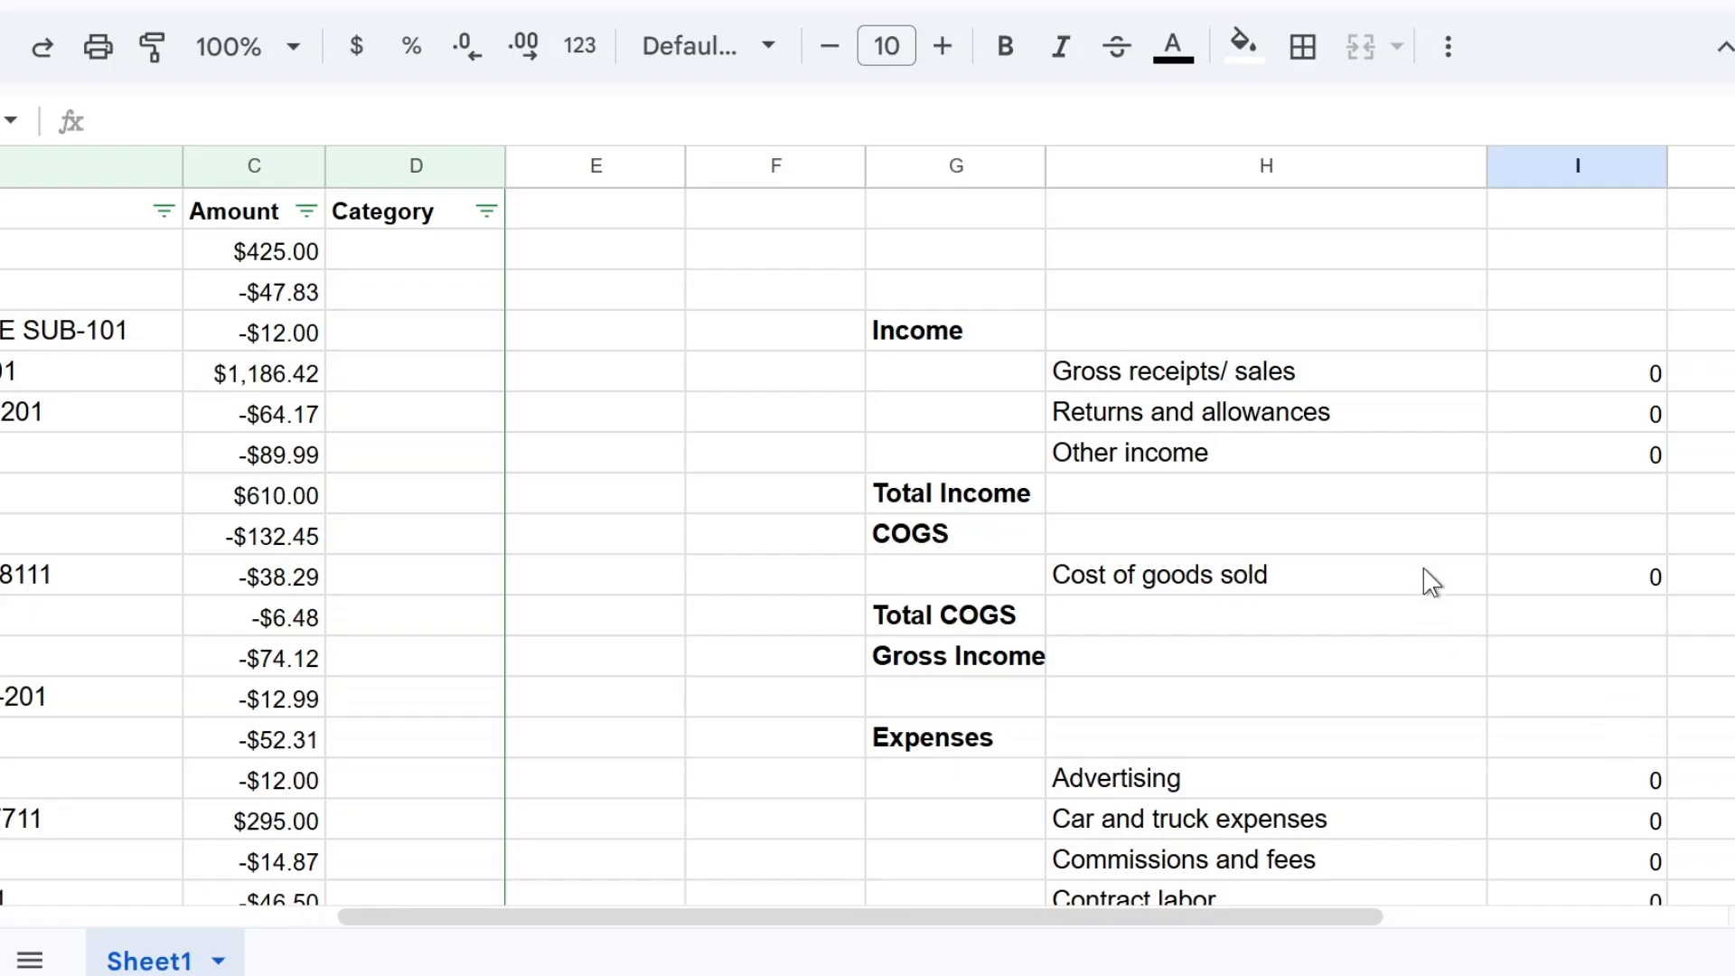
# Enter =SUM(I5:I7) in I8 beside Total Income to add up the three income categories.
pyautogui.doubleClick(1586, 492)
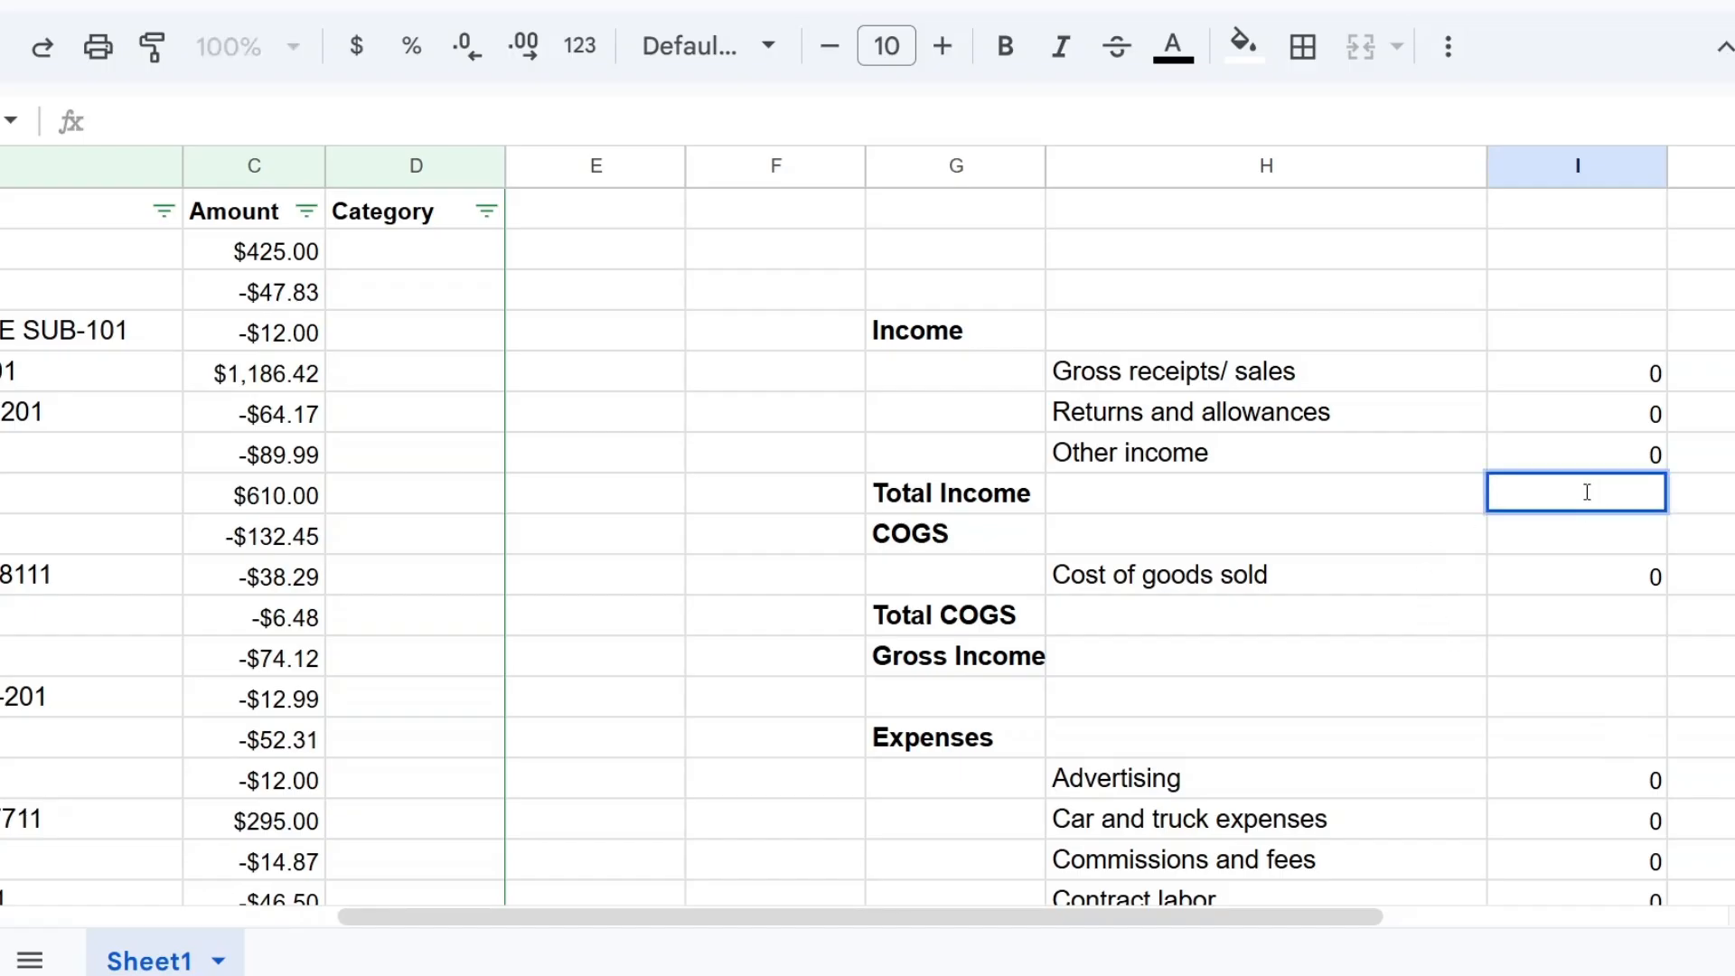
pyautogui.write('=SUM(')
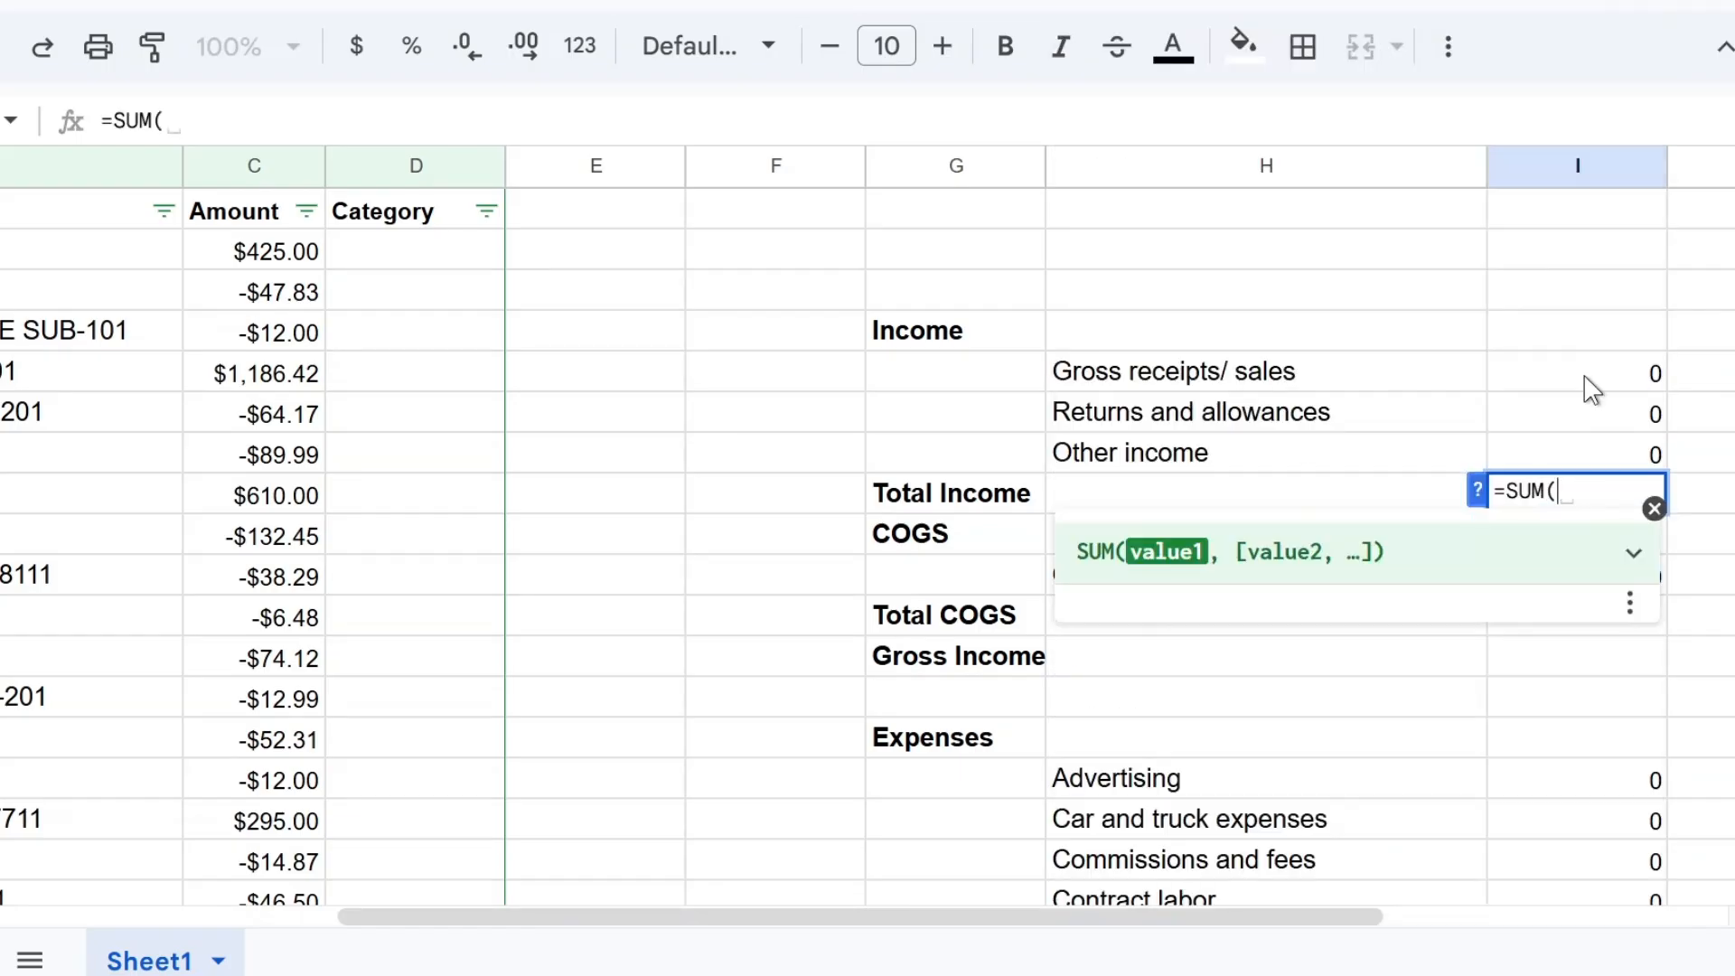
pyautogui.moveTo(1585, 371); pyautogui.dragTo(1588, 450)
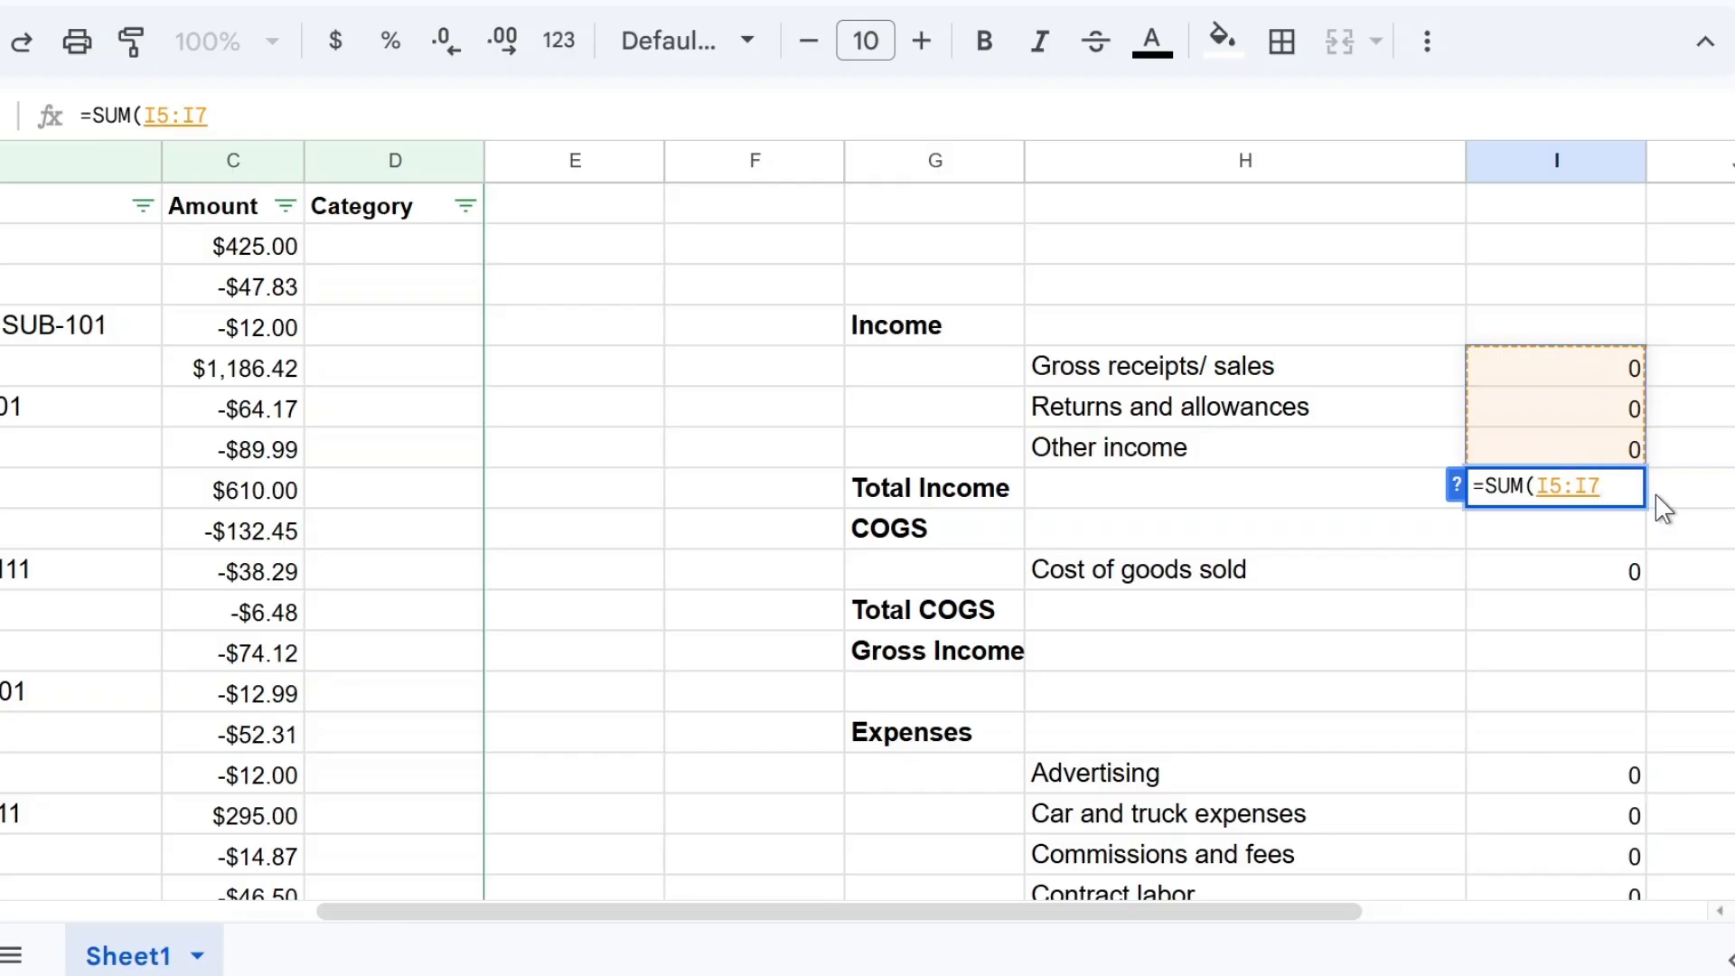
pyautogui.press('Return')
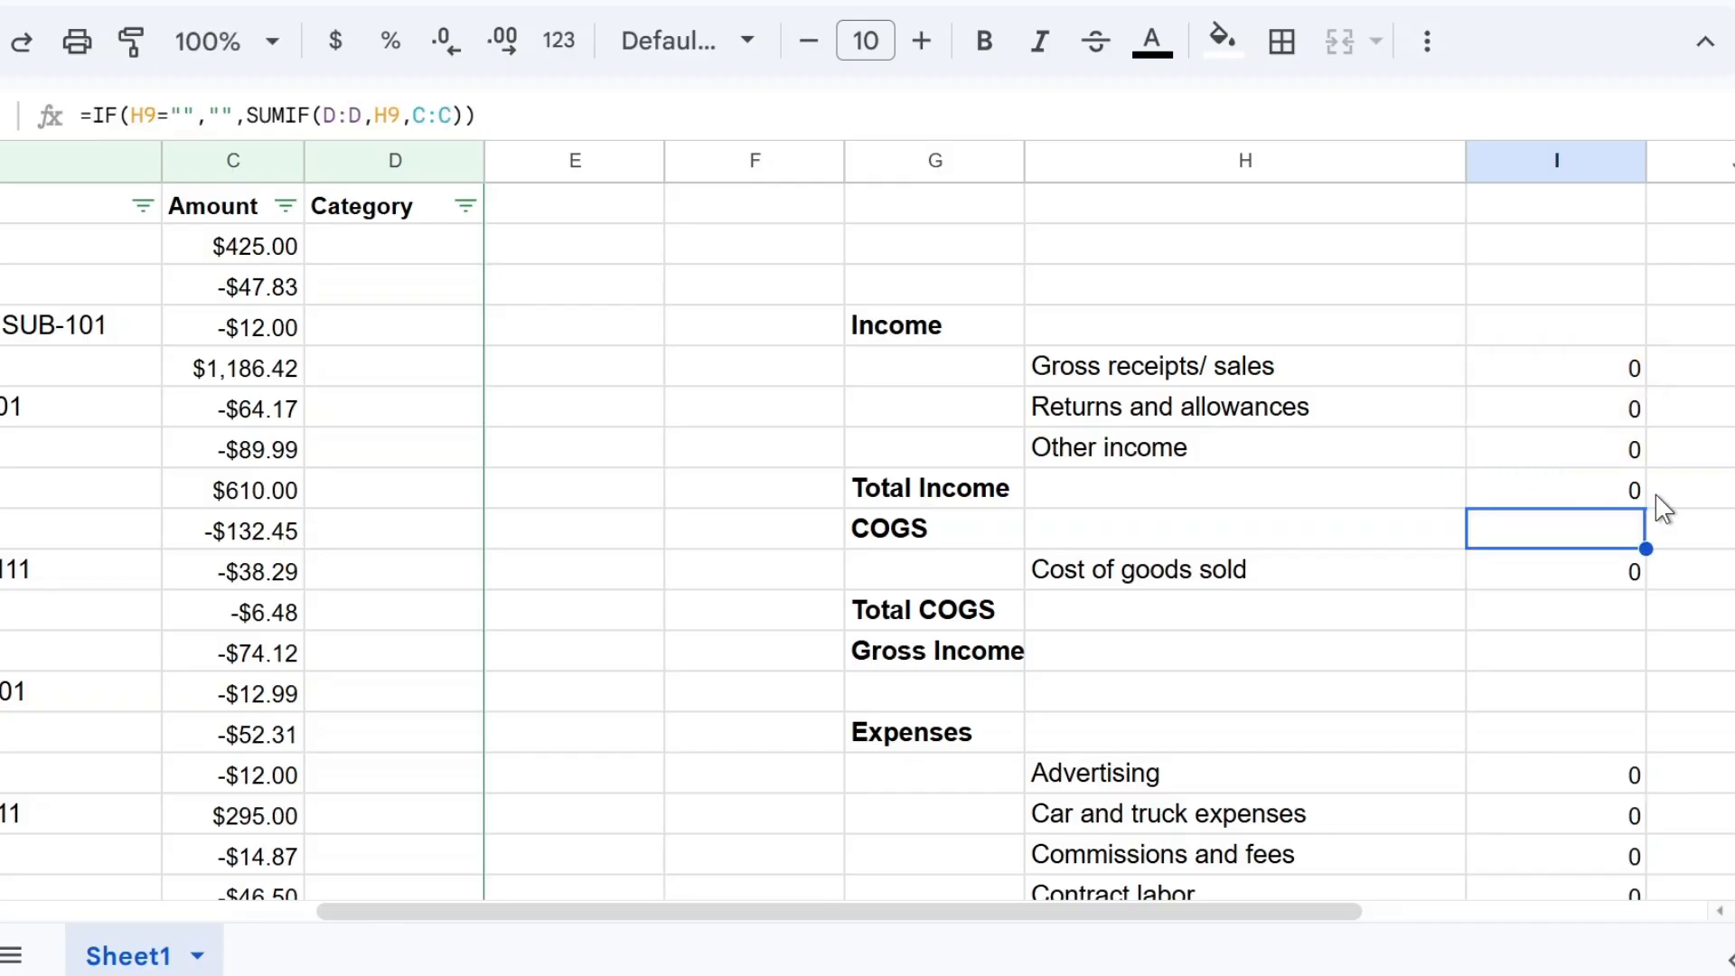
# Enter =I10 in I11 beside Total COGS to carry over the Cost of goods sold amount.
pyautogui.doubleClick(1555, 608)
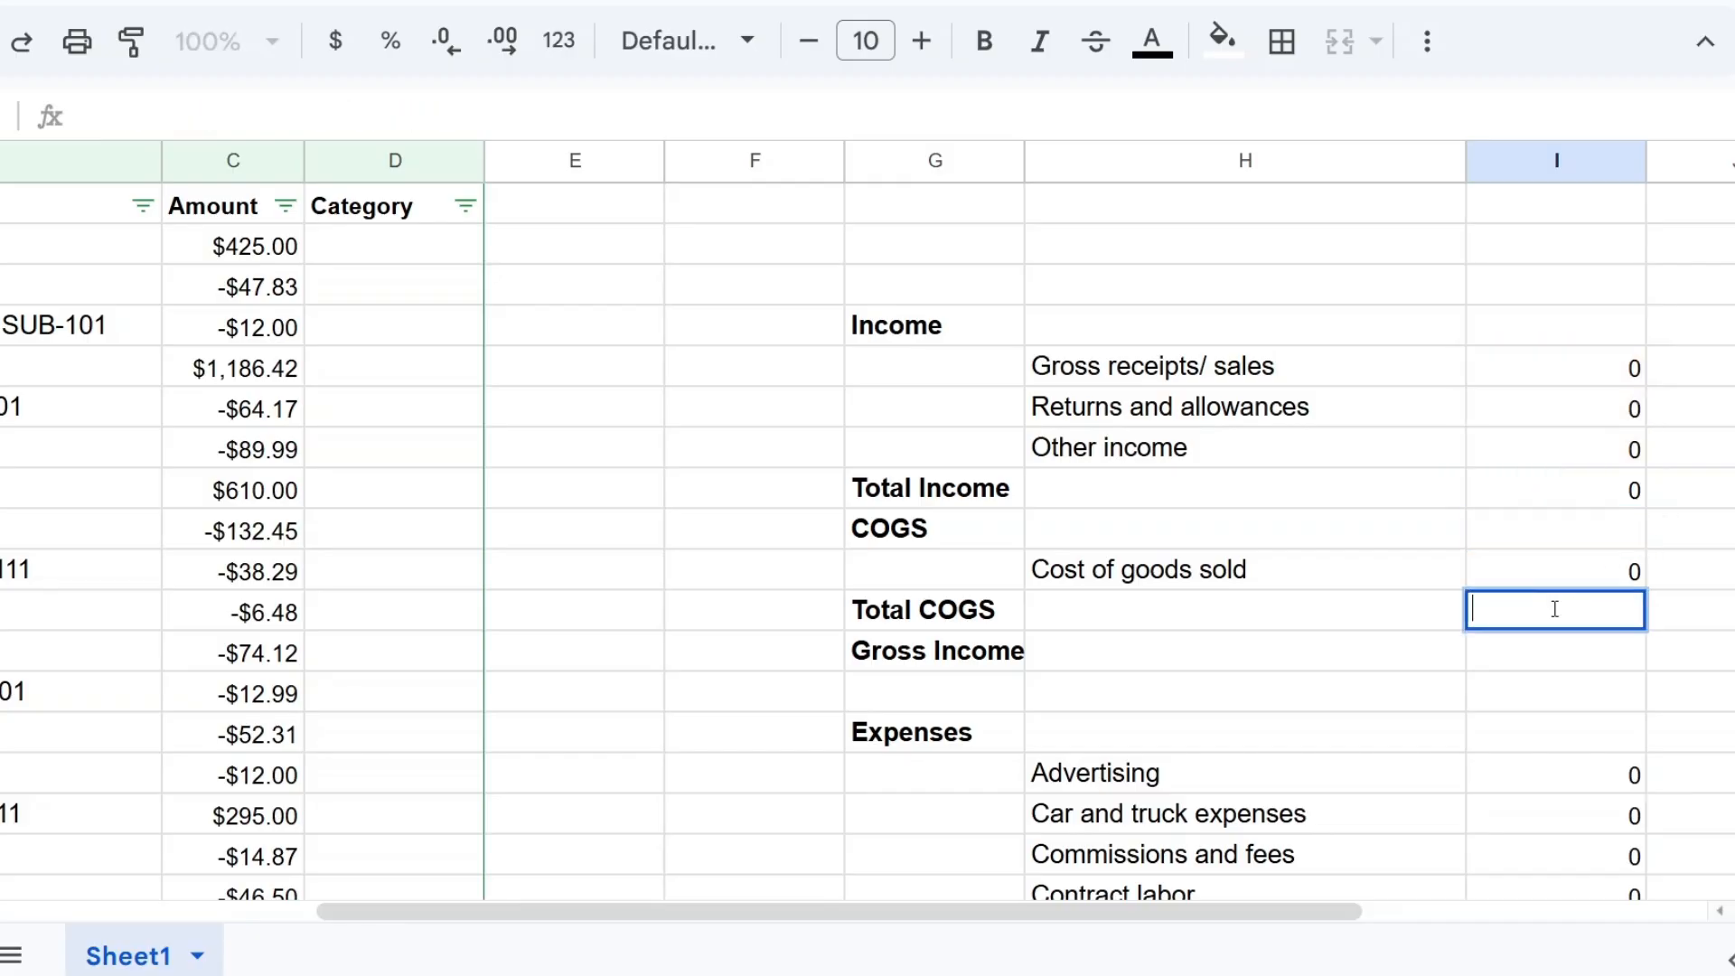
pyautogui.write('=')
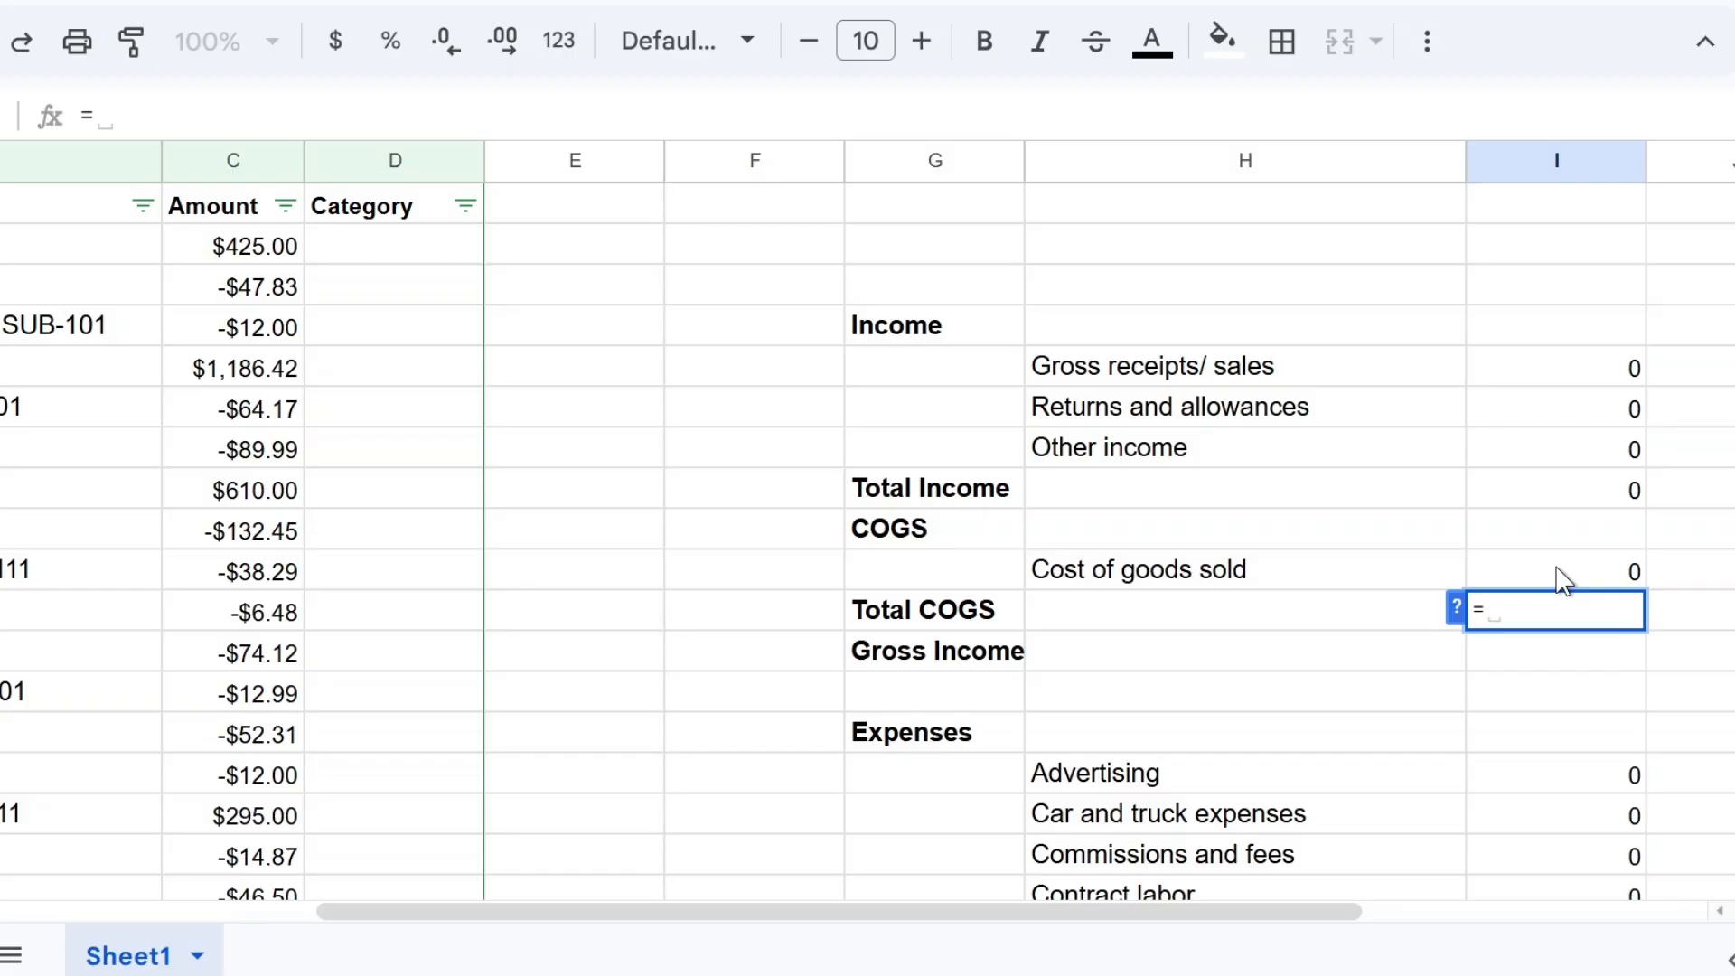
pyautogui.click(1564, 579)
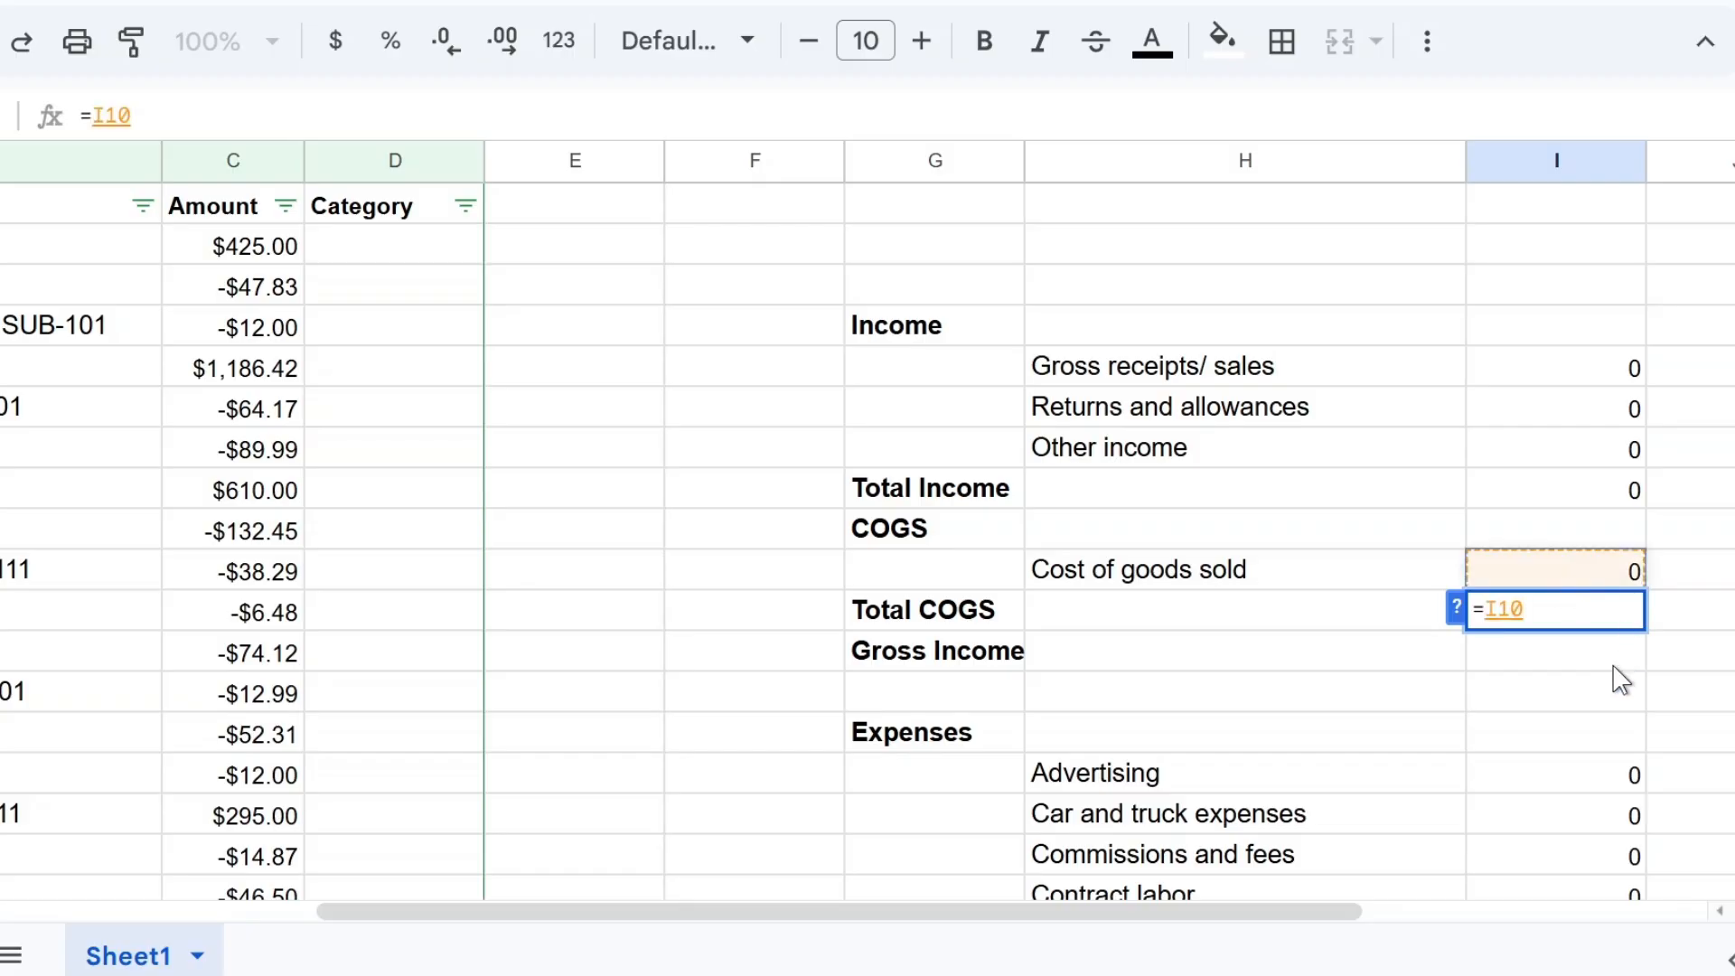
pyautogui.press('Return')
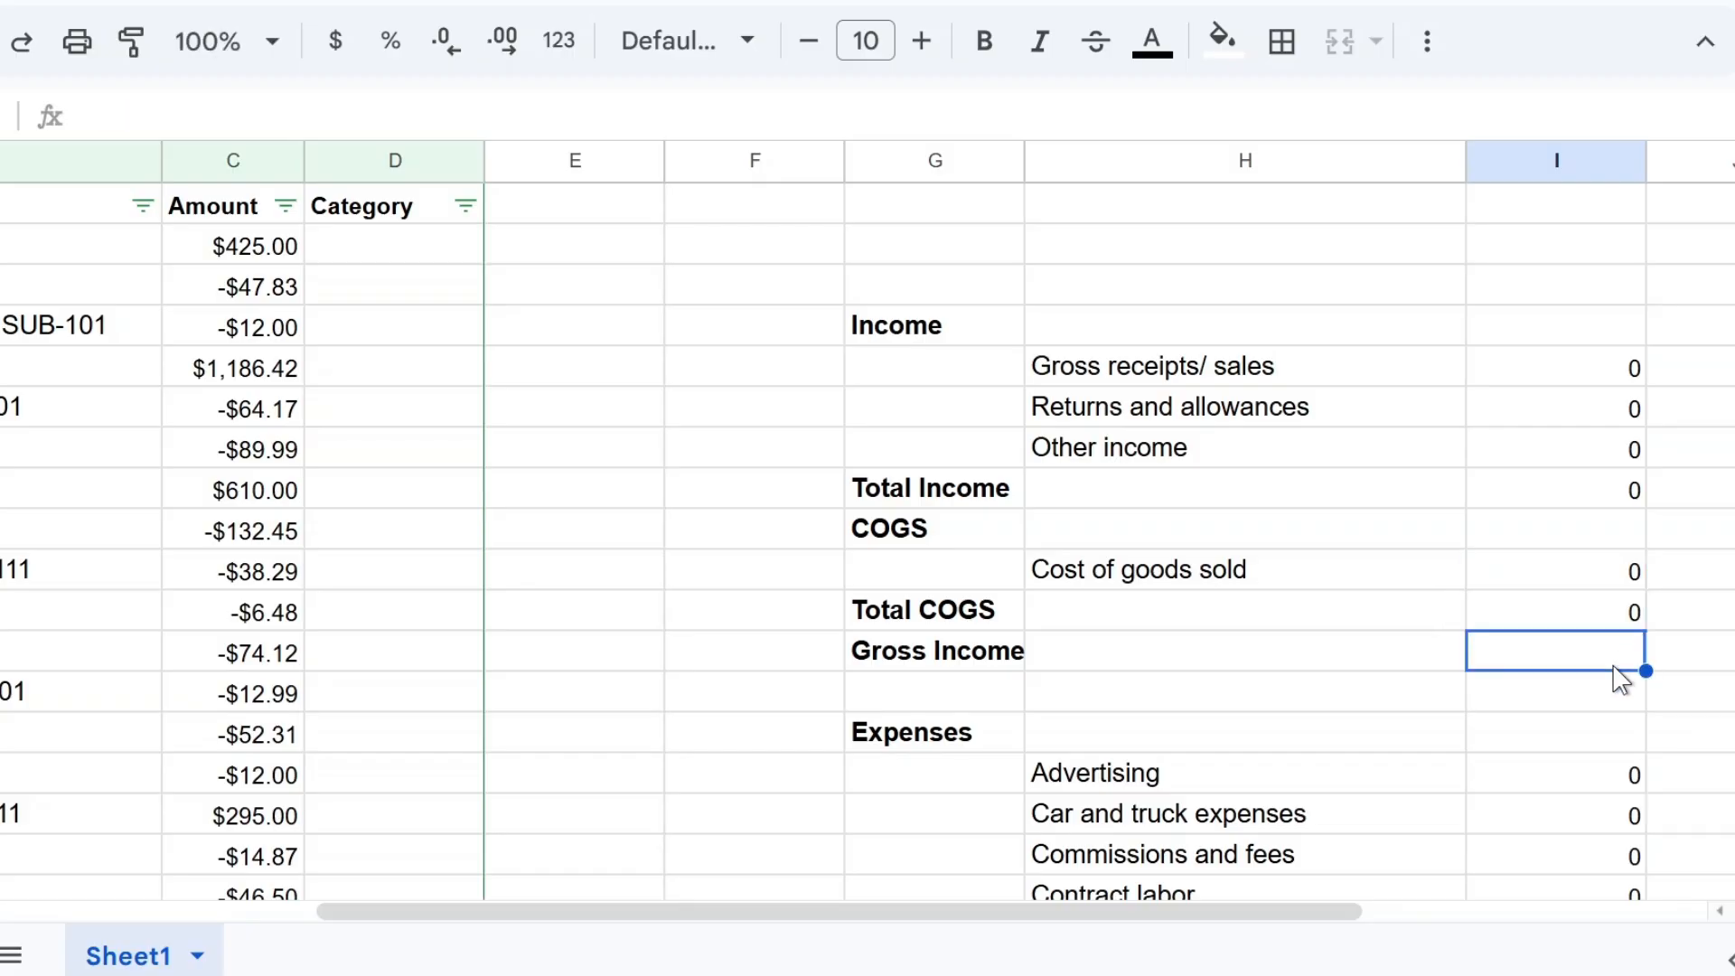
# Enter =I8+I11 in I12 beside Gross Income to combine Total Income and Total COGS.
pyautogui.doubleClick(1591, 644)
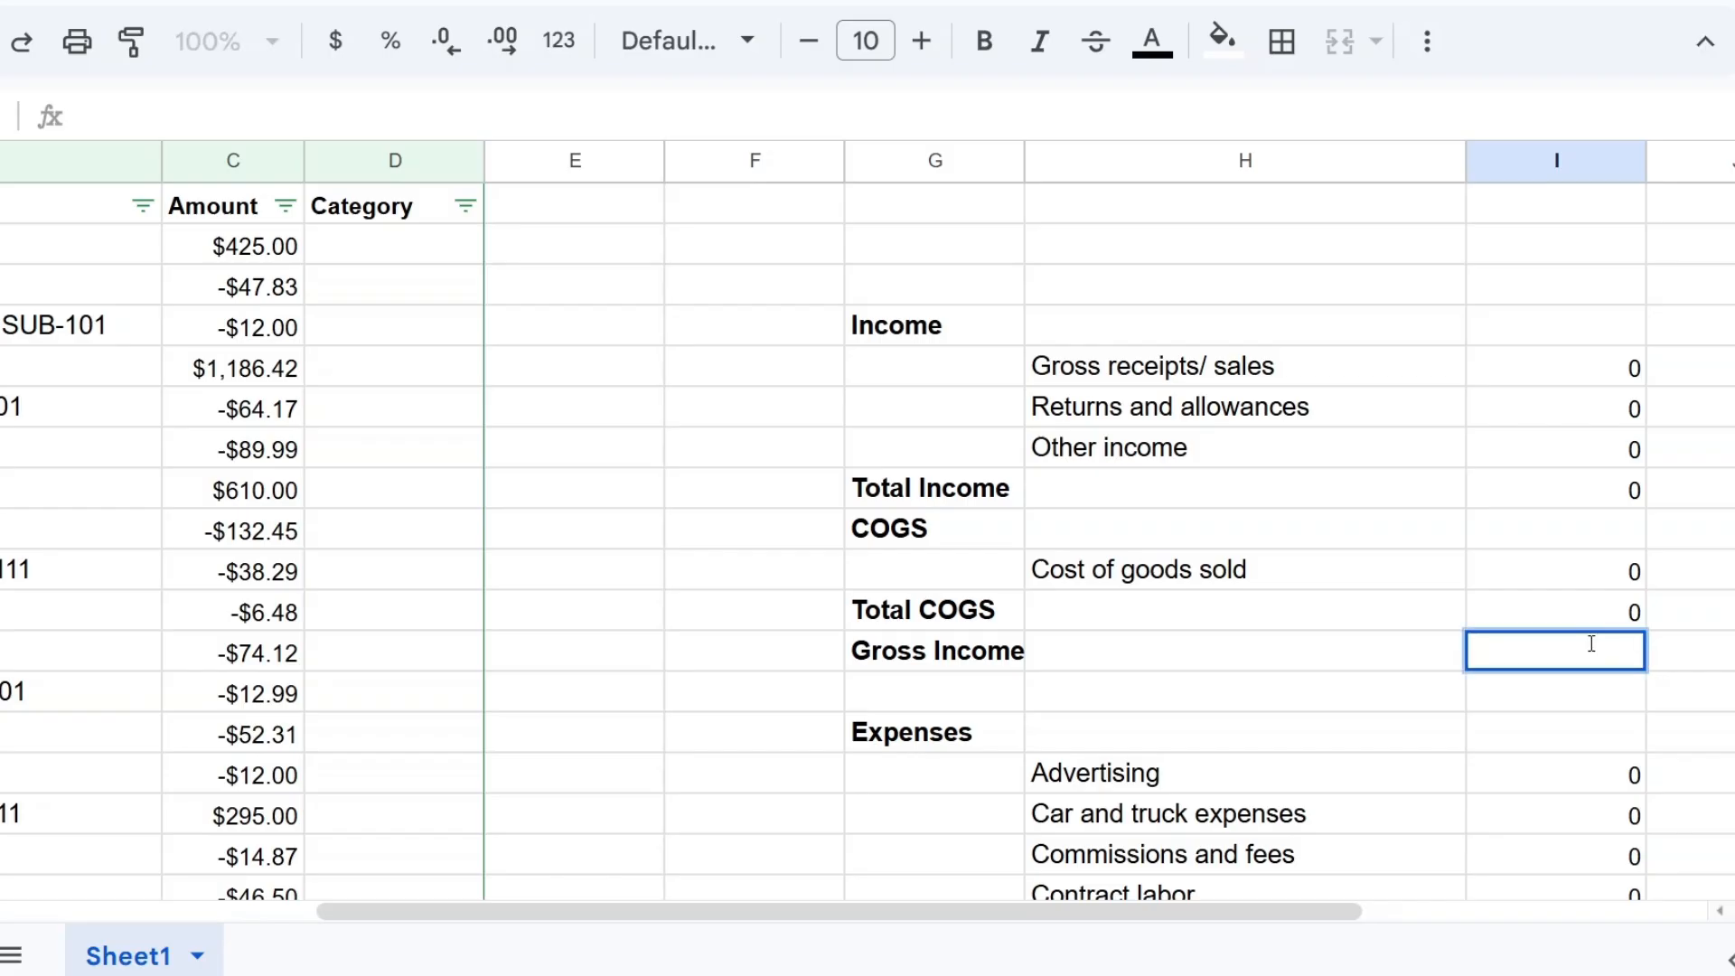
pyautogui.write('=')
pyautogui.click(1574, 495)
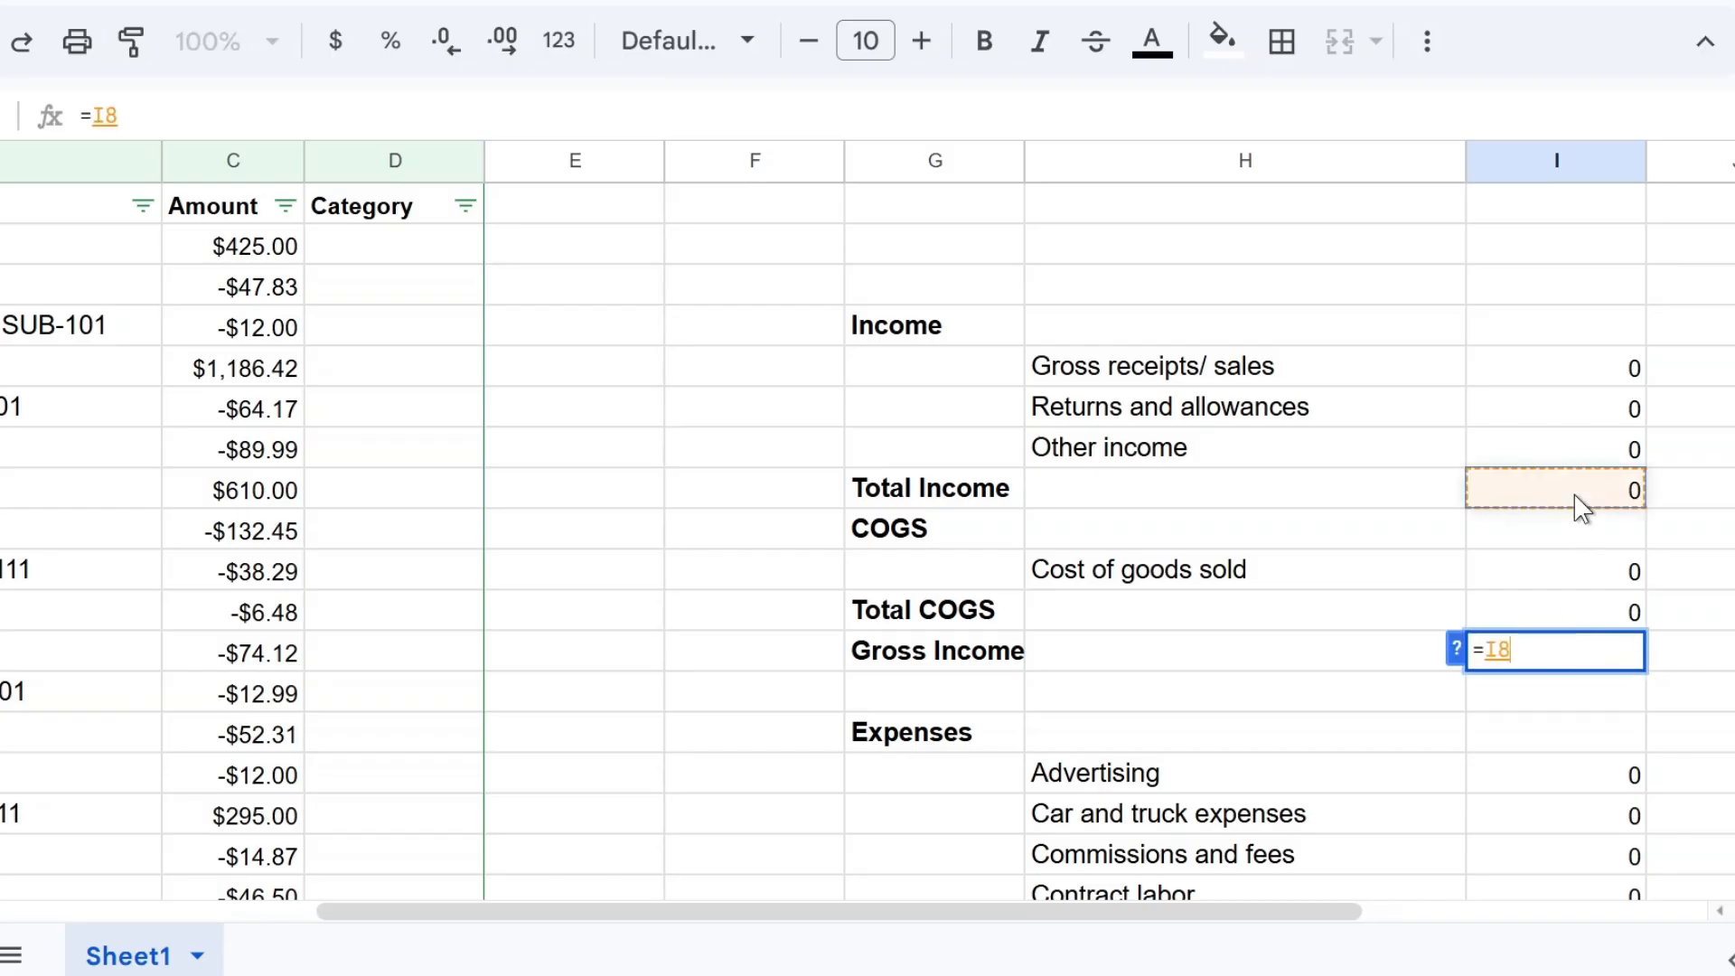
pyautogui.write('+')
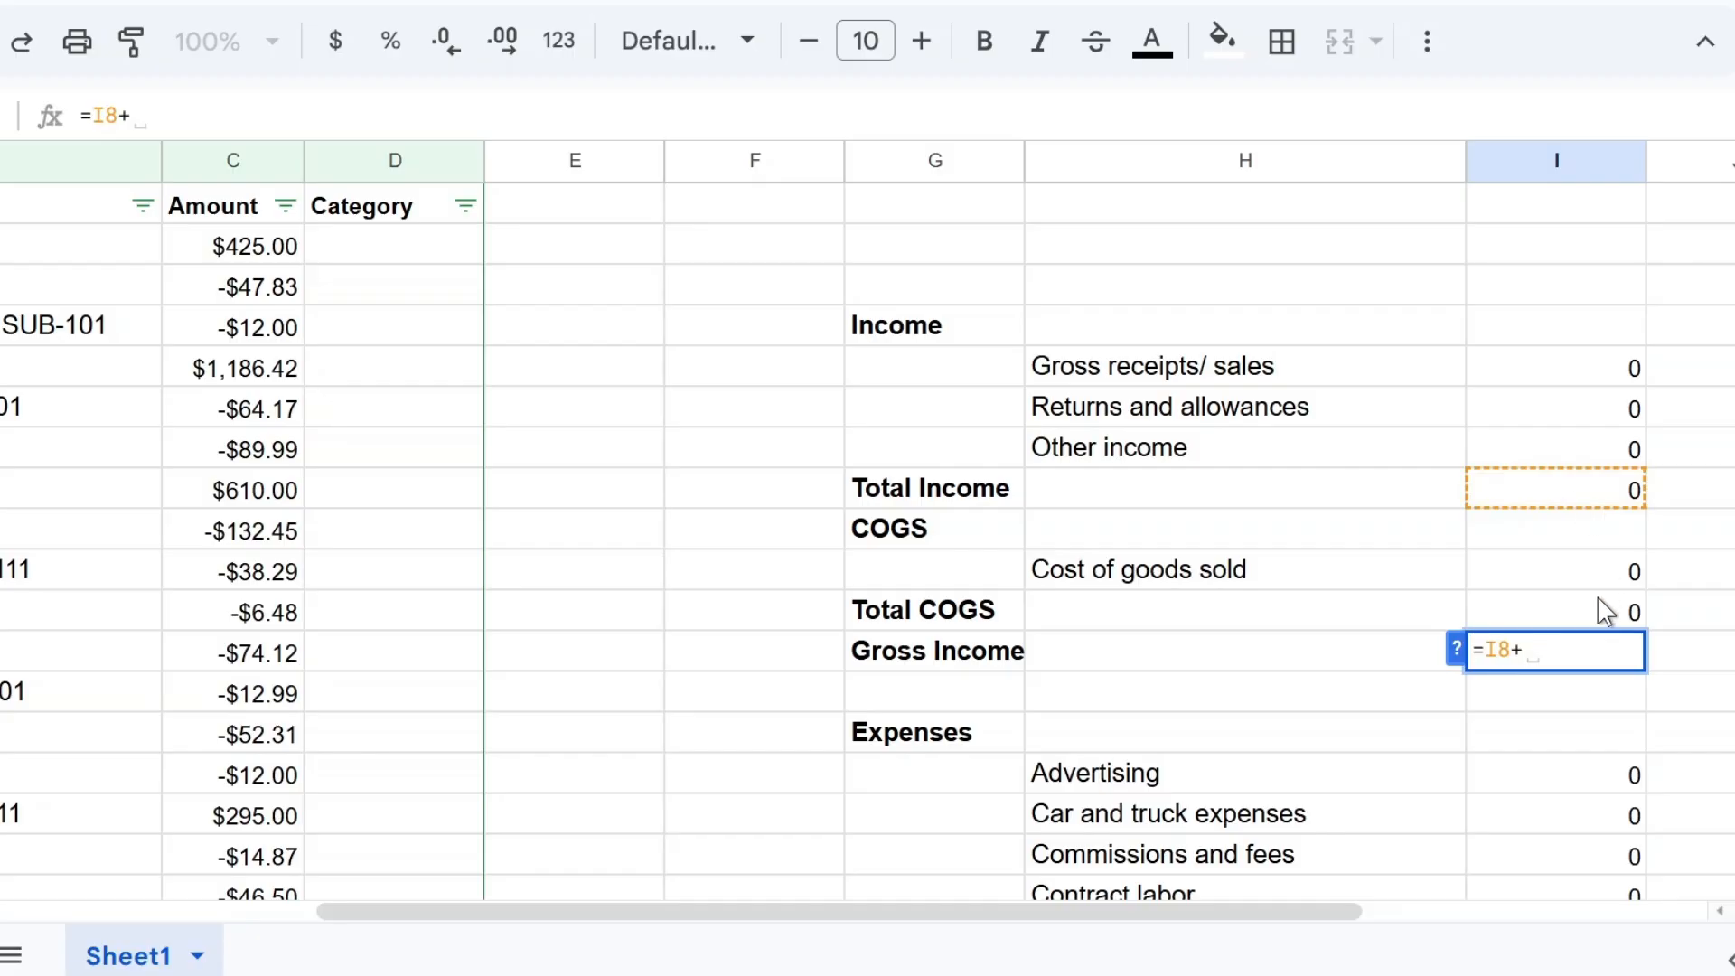
pyautogui.click(1607, 615)
pyautogui.press('Return')
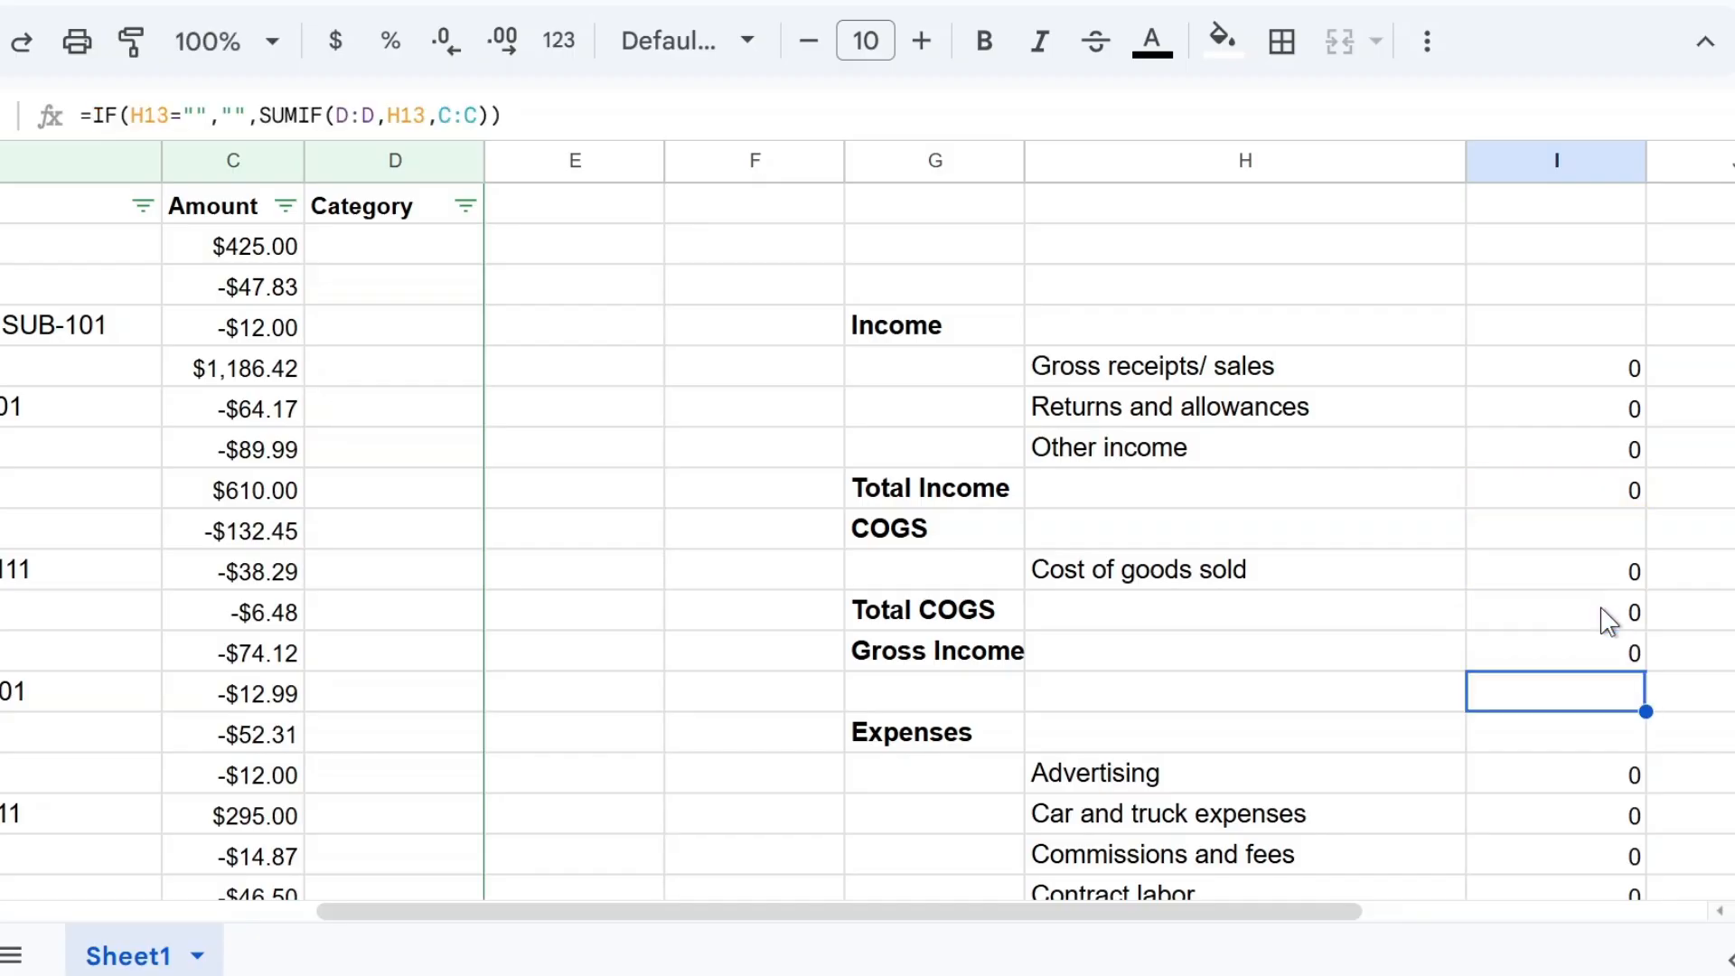
# Make the Total Income, Total COGS and Gross Income amounts in column I bold.
pyautogui.click(1571, 483)
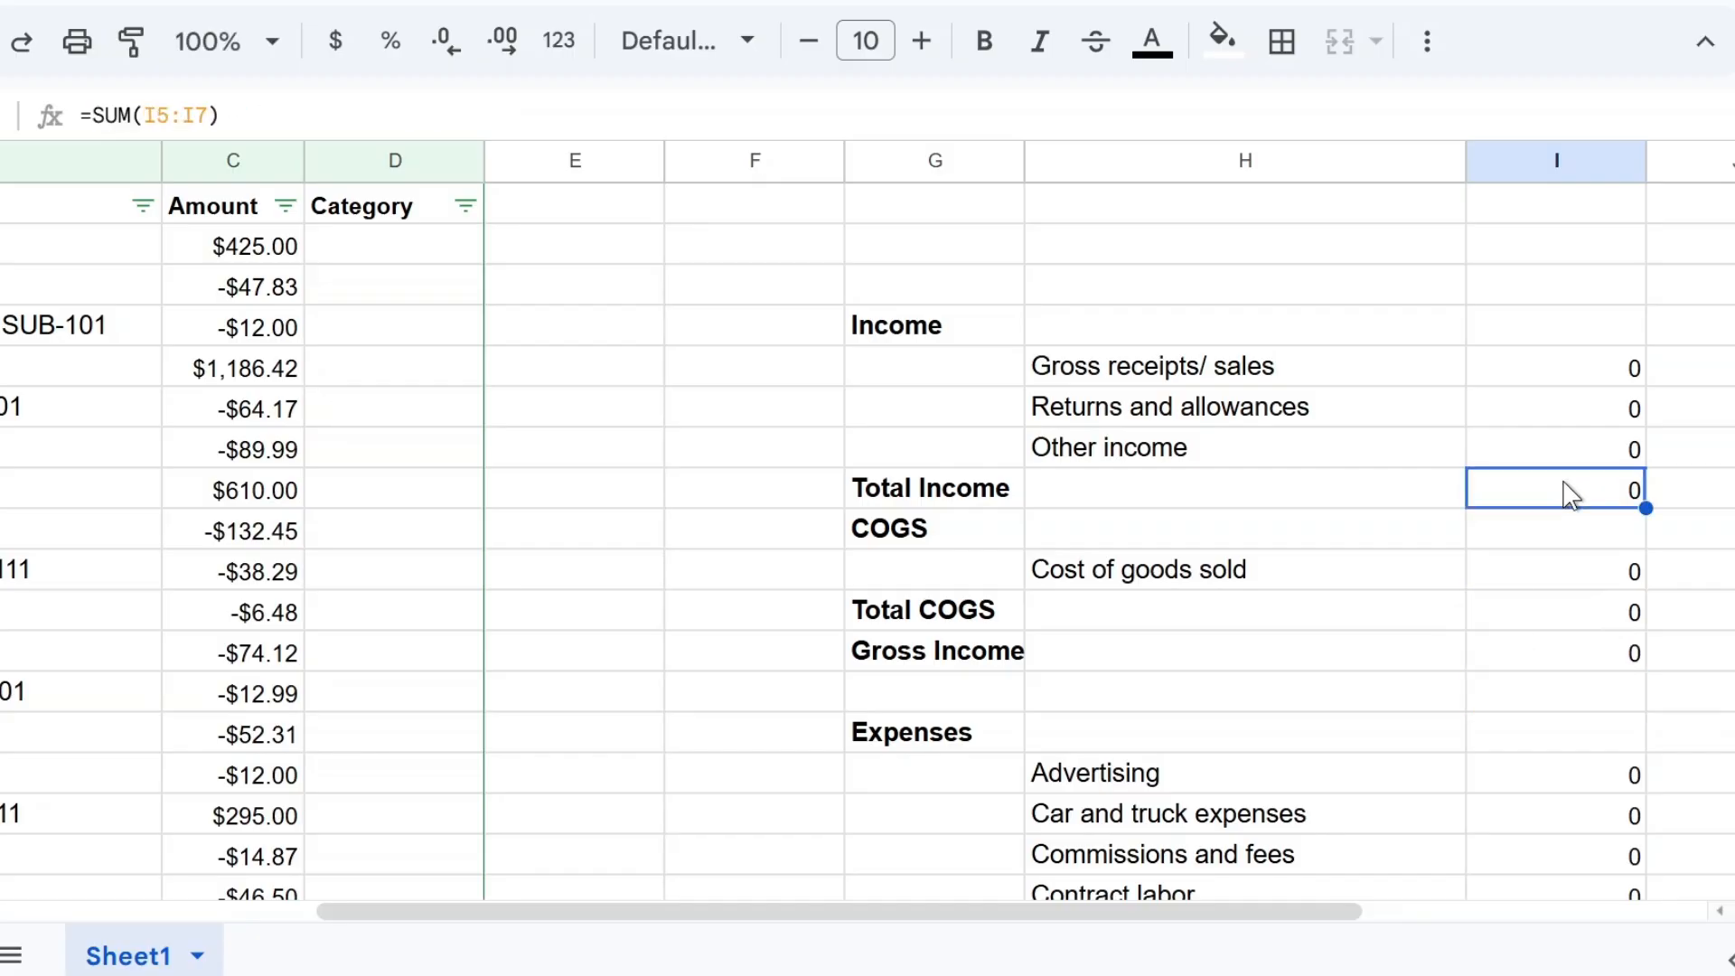
pyautogui.click(986, 37)
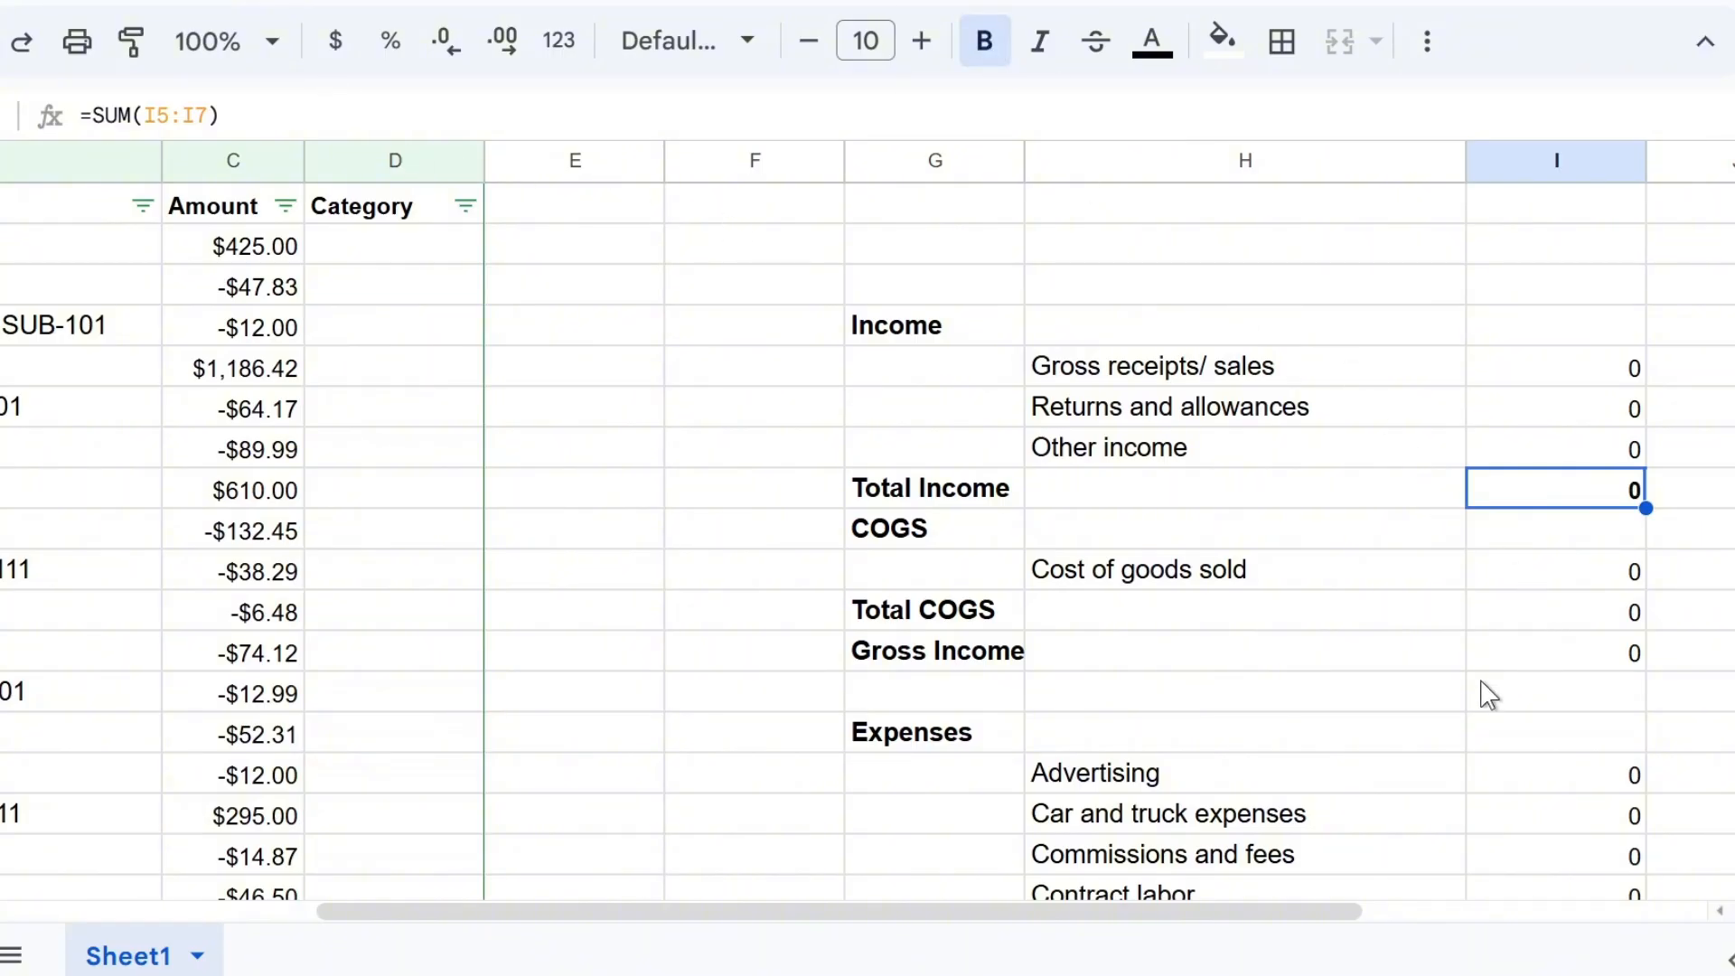
pyautogui.click(1568, 617)
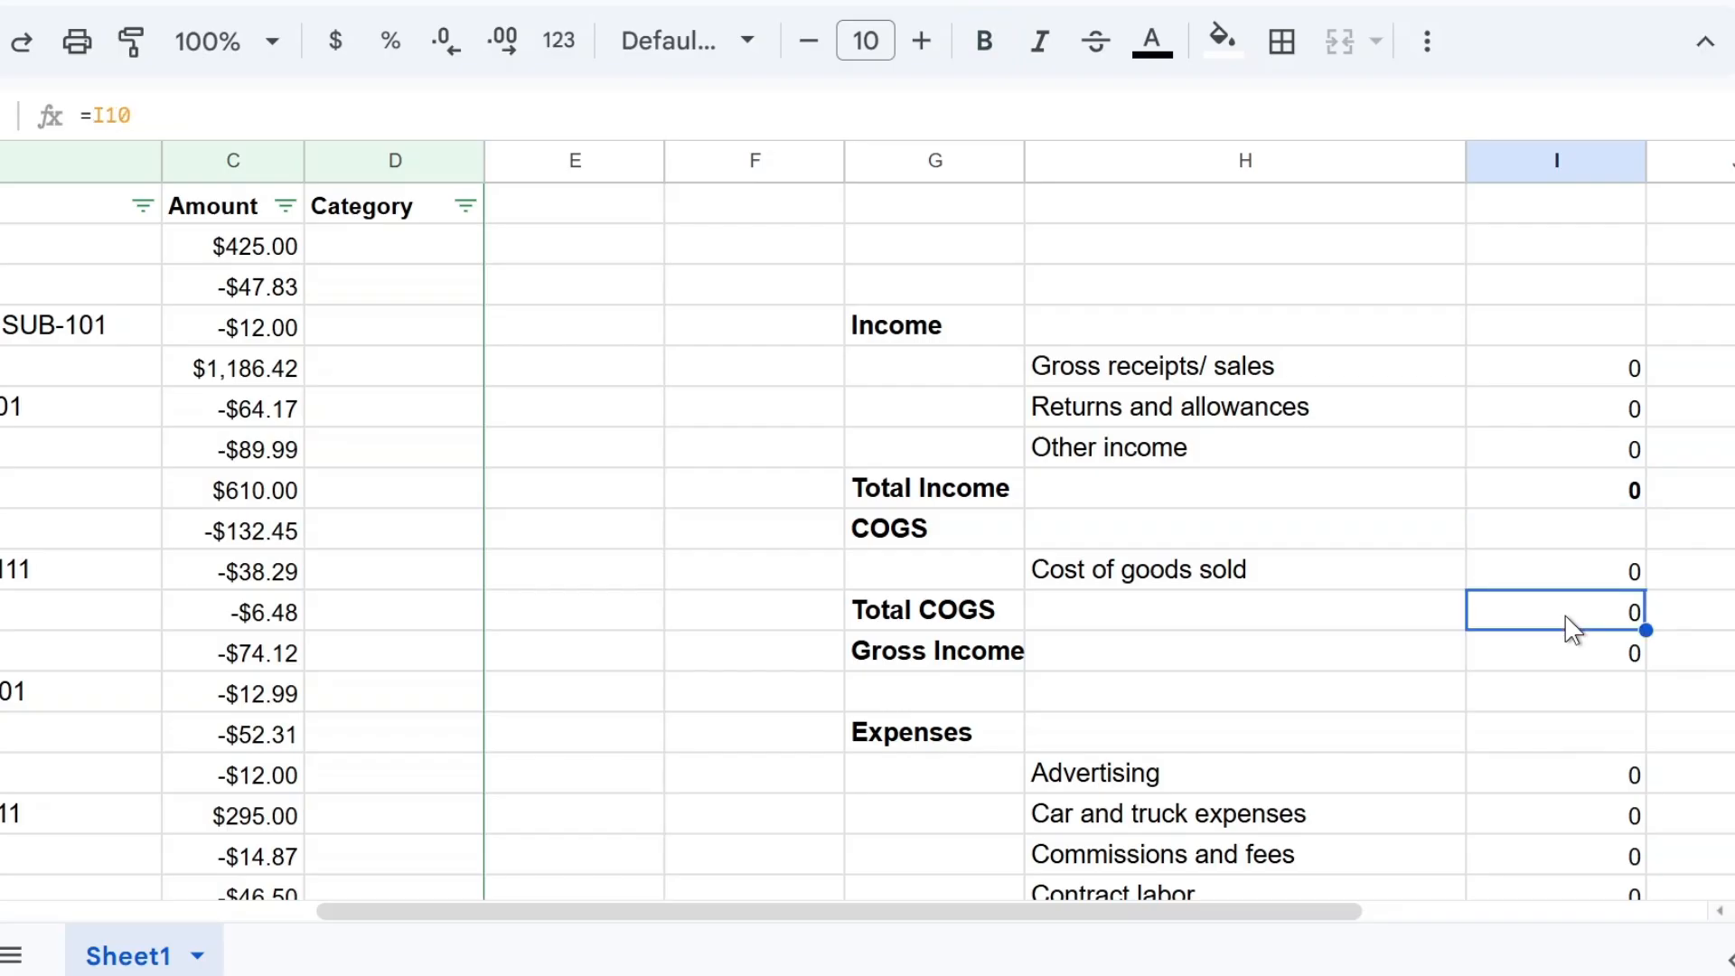
pyautogui.click(985, 41)
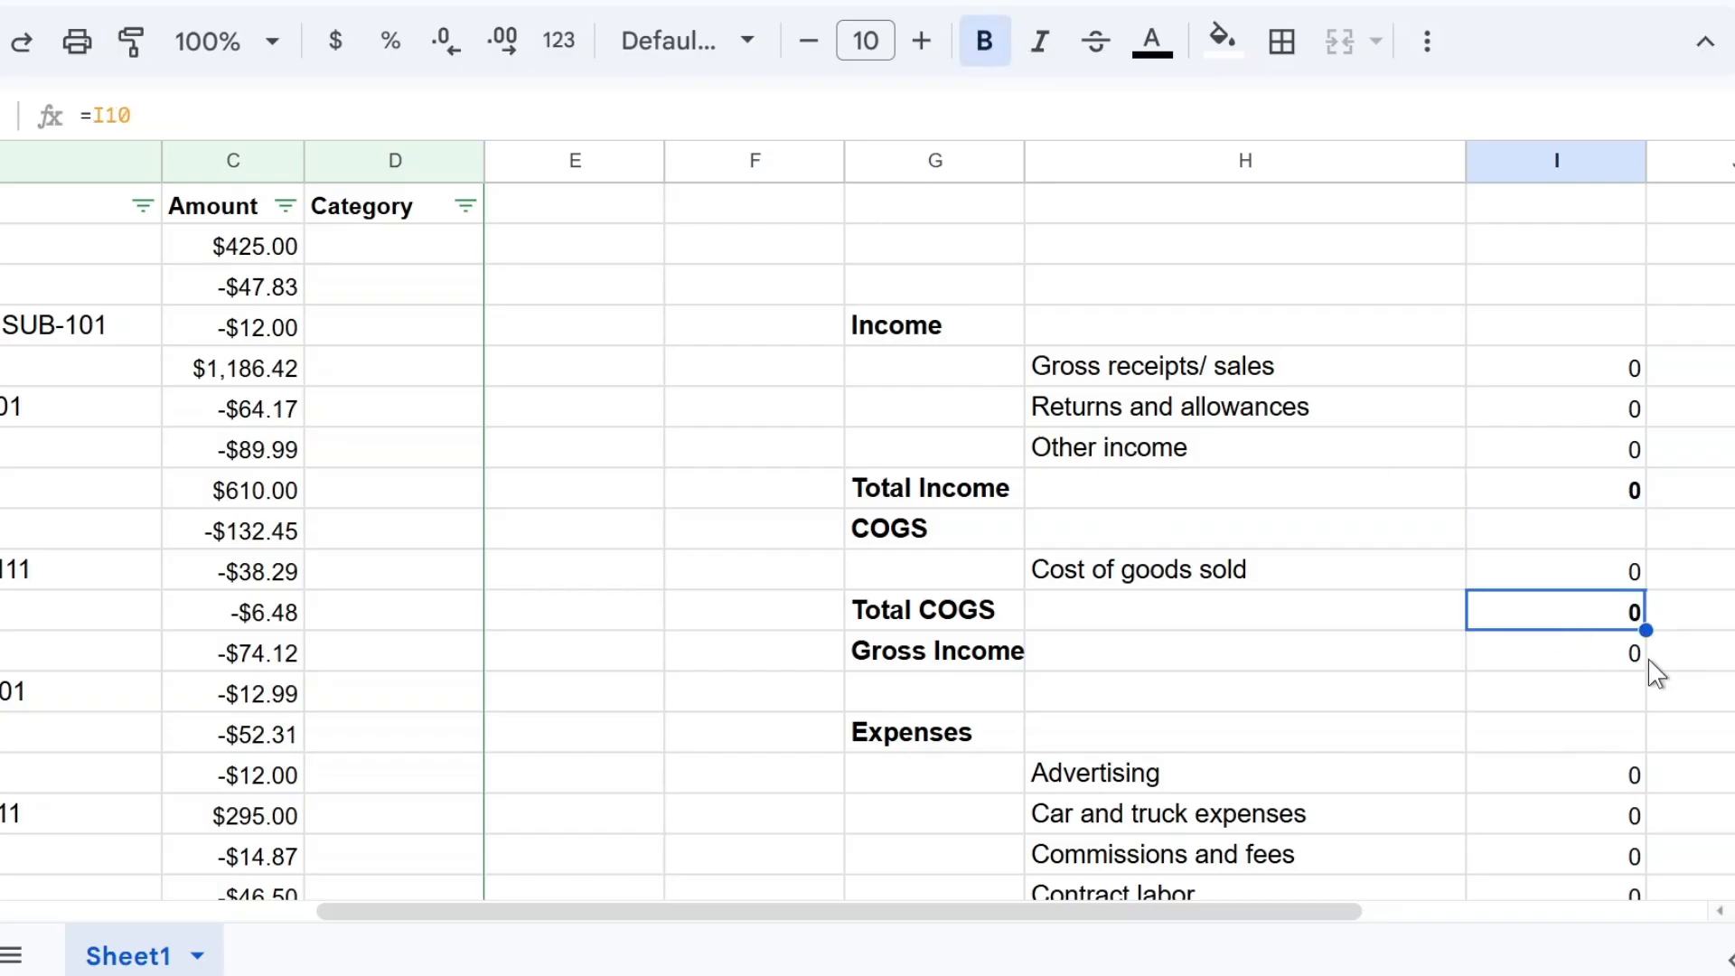
pyautogui.click(1614, 657)
pyautogui.click(985, 41)
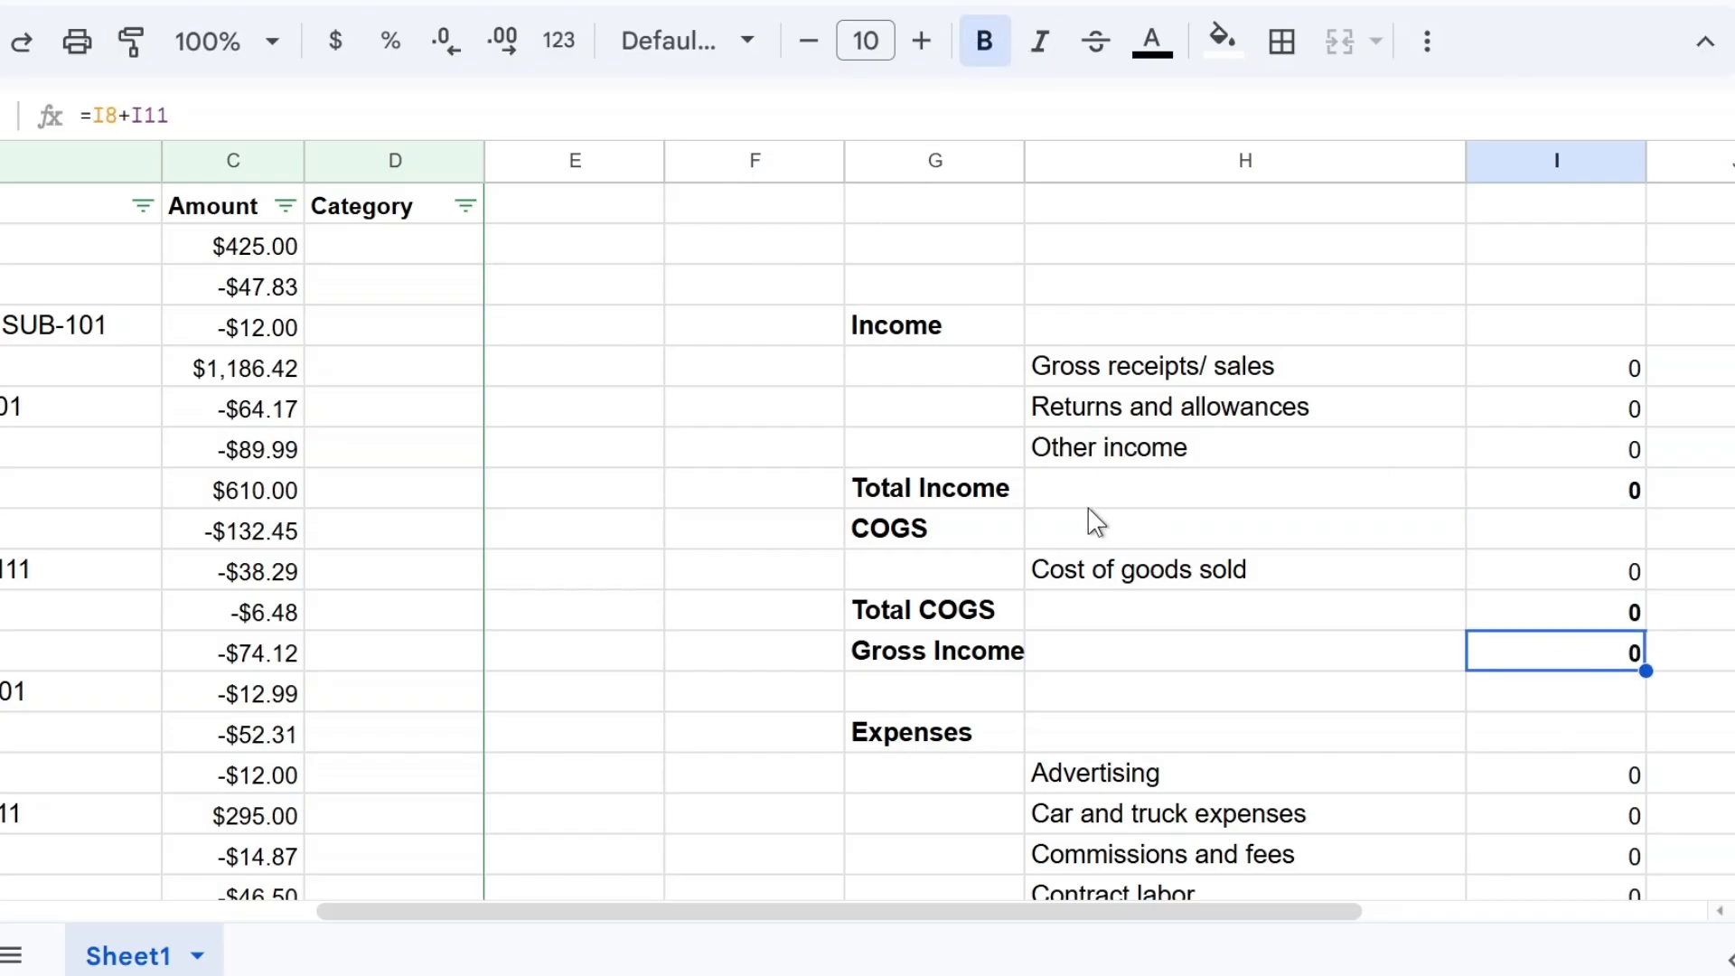
pyautogui.scroll(-7, 1075, 542)
pyautogui.scroll(7, 1072, 556)
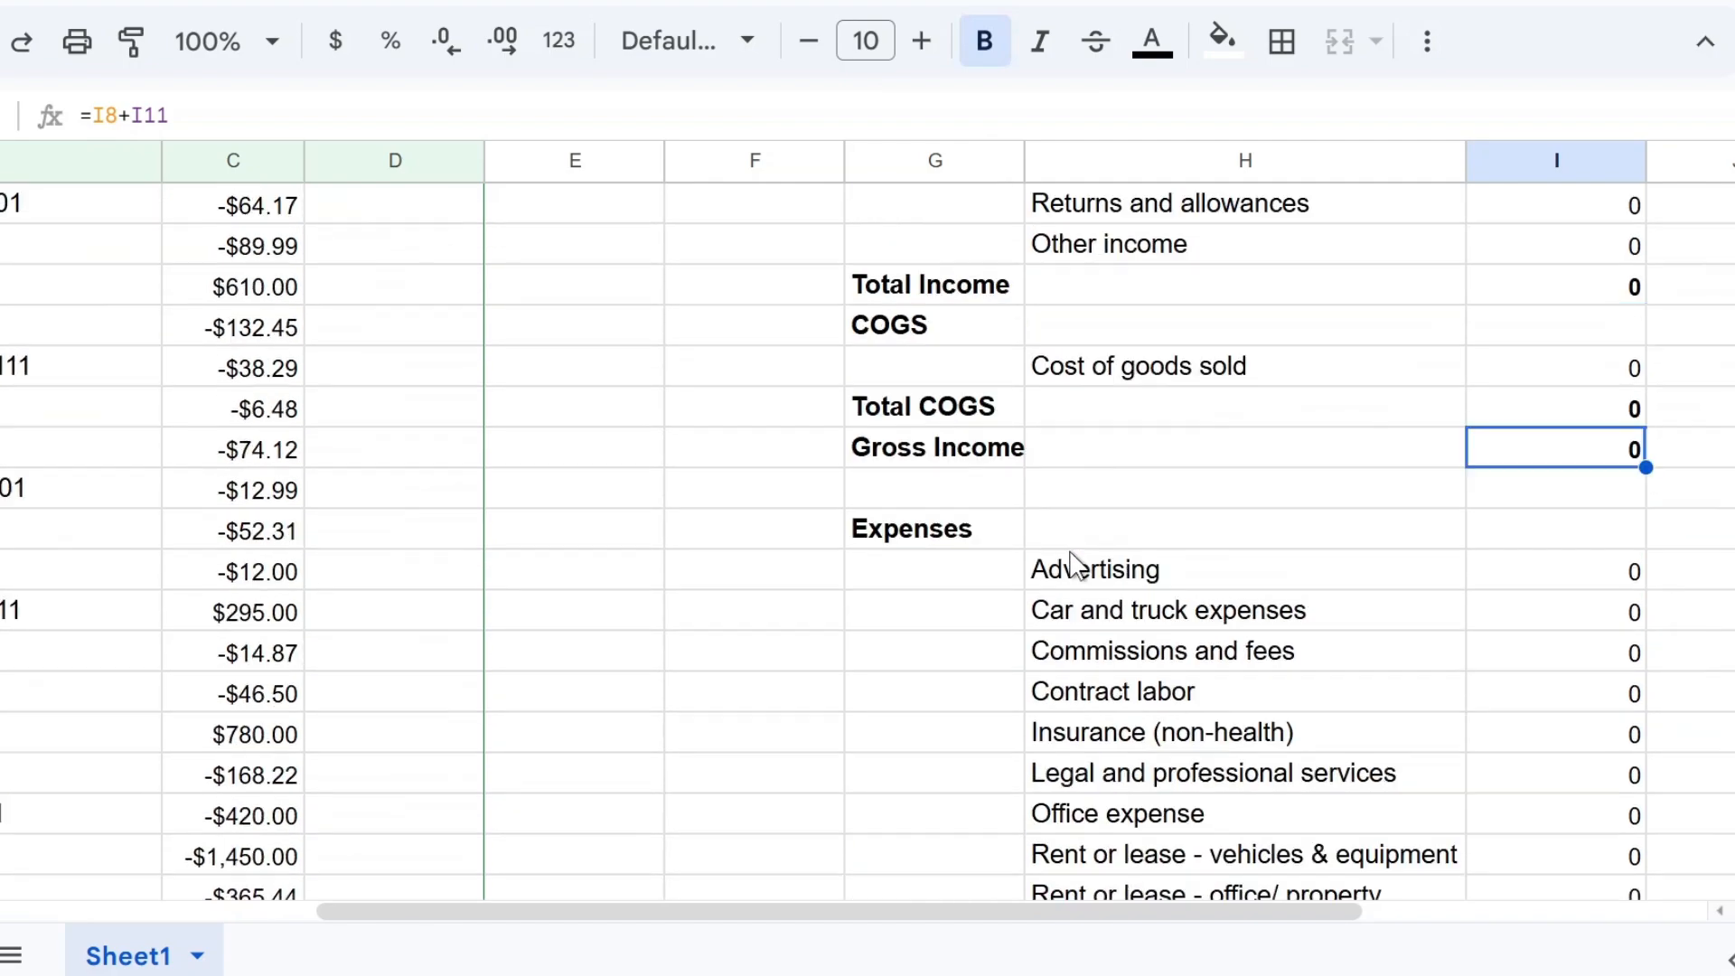
pyautogui.click(1607, 490)
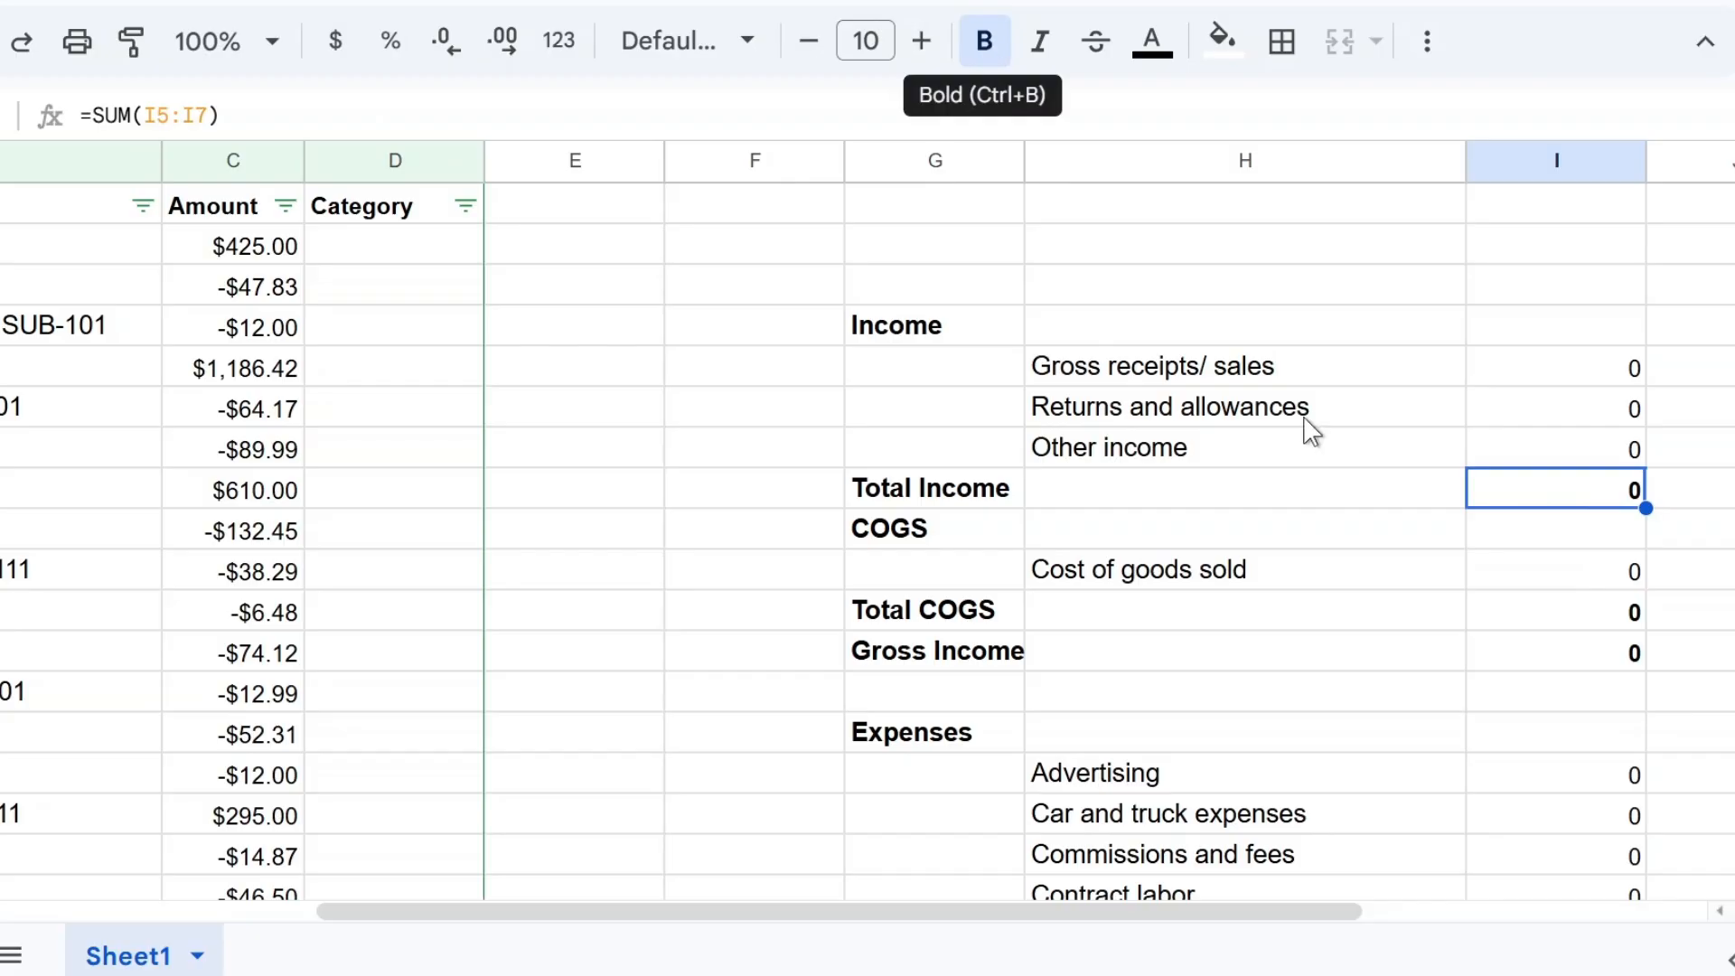
# Enter =SUM(I15:I31) in I32 beside Total Expenses to add up all expense categories from Advertising to Uncategorized.
pyautogui.scroll(-10, 1364, 555)
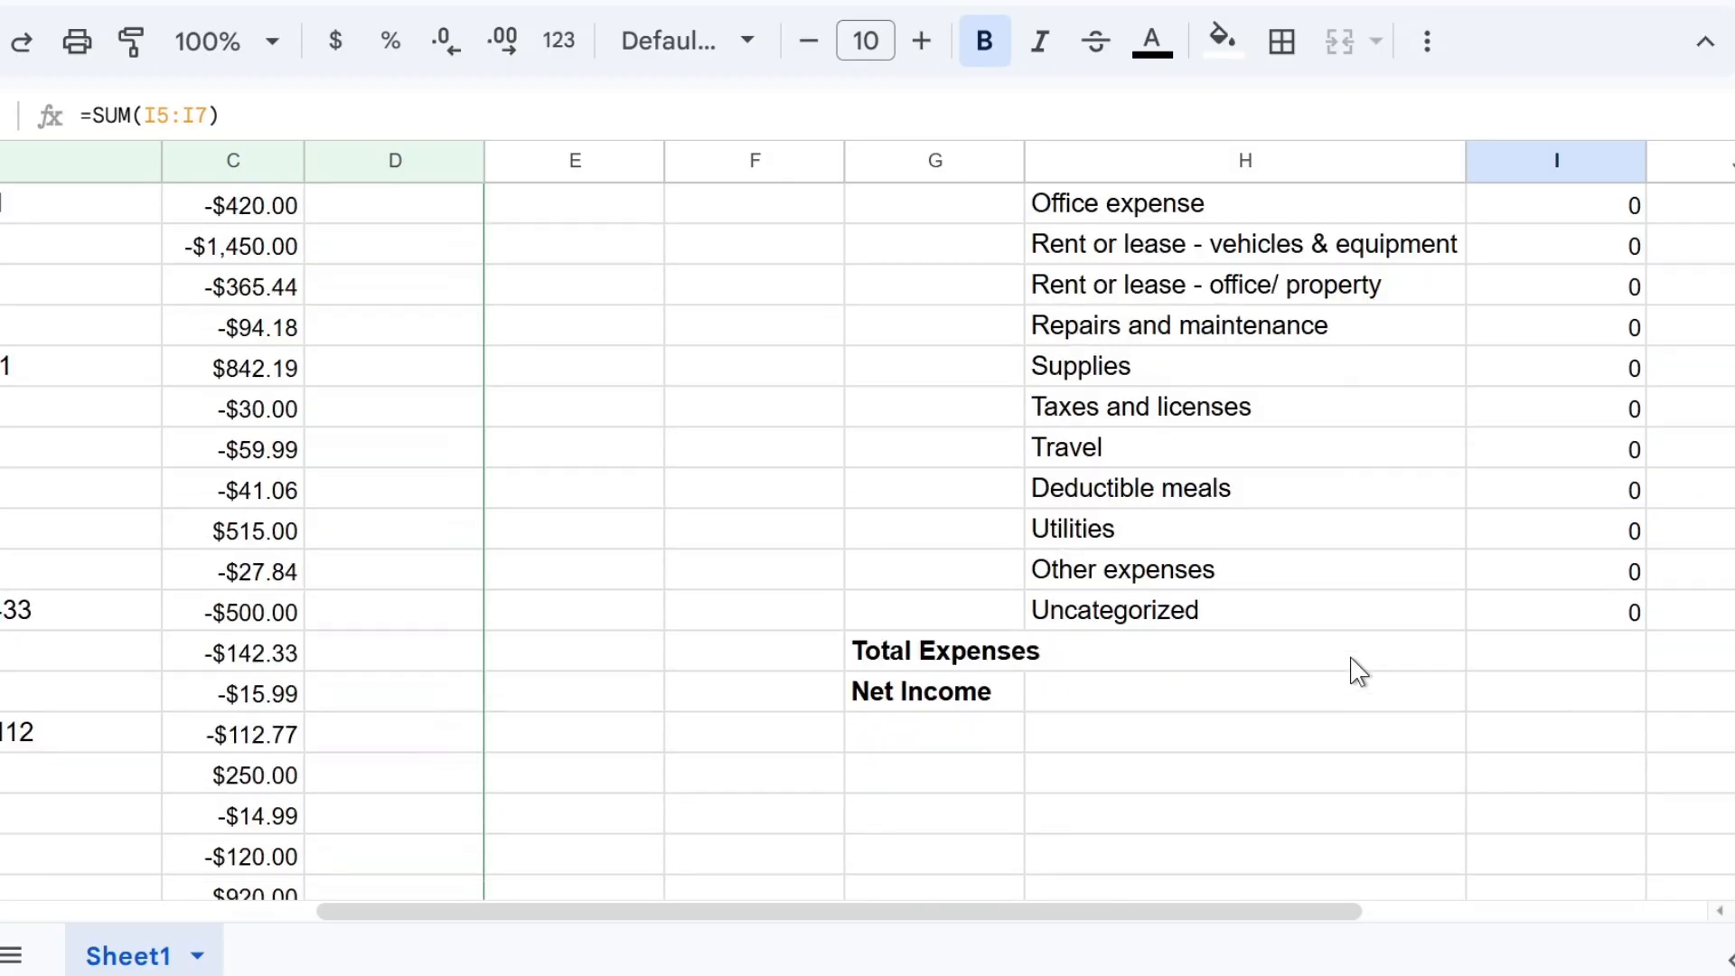
pyautogui.click(1542, 553)
pyautogui.doubleClick(1546, 547)
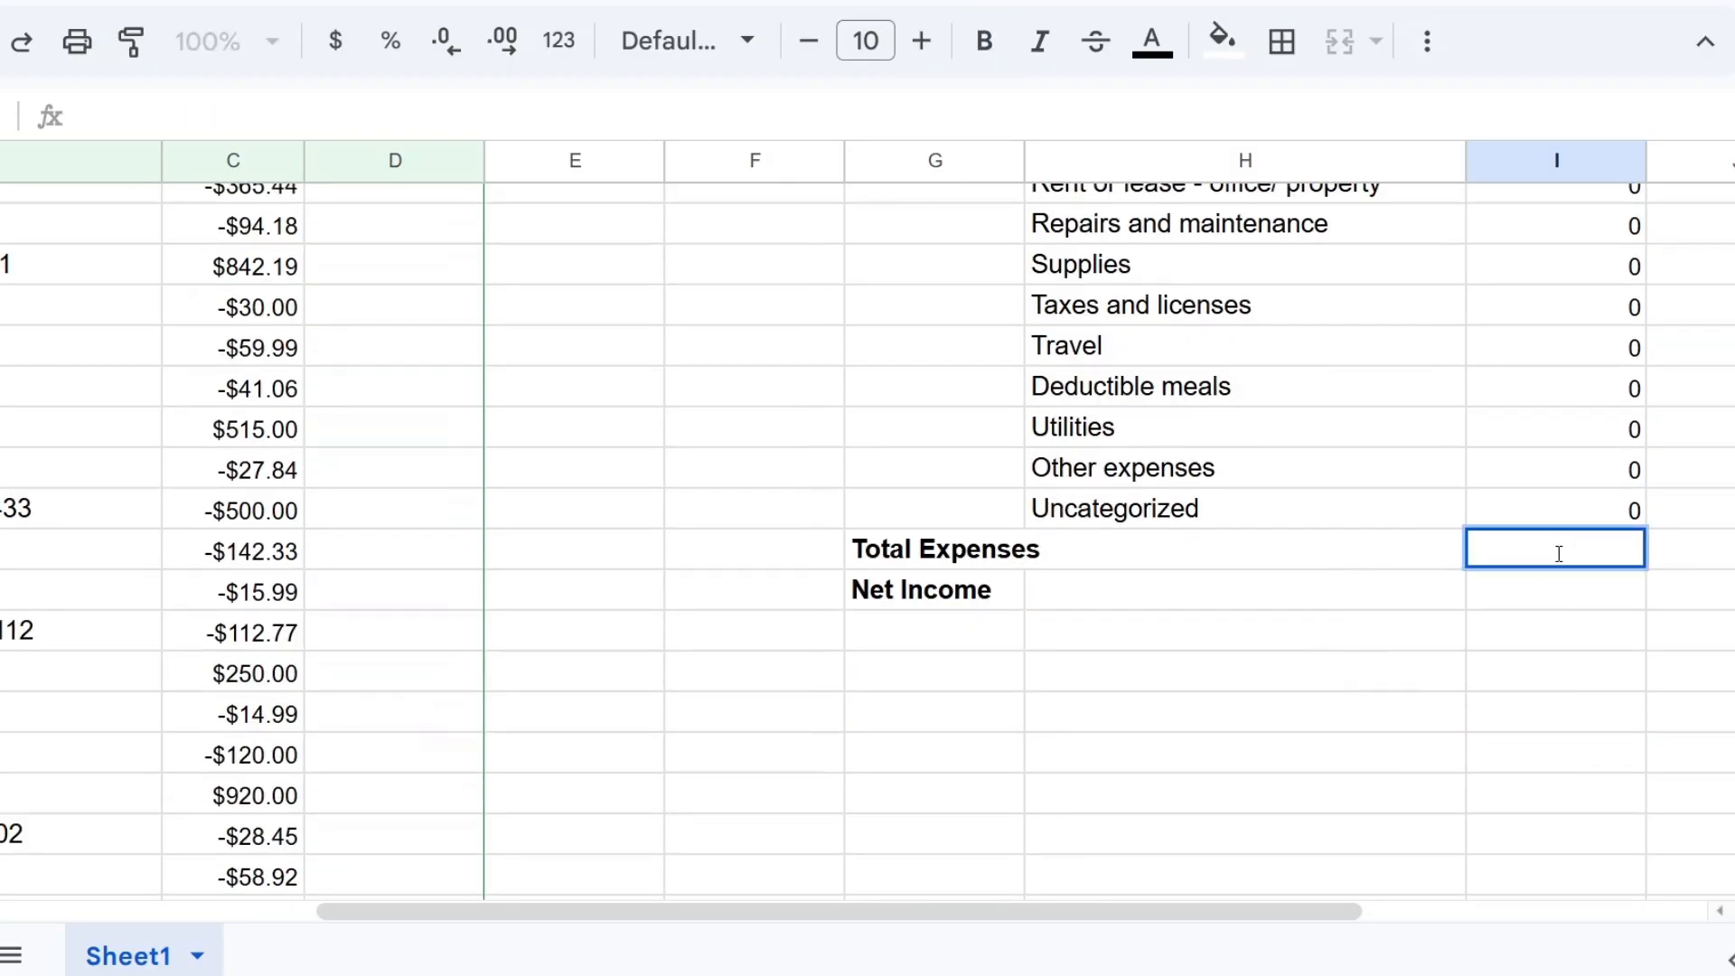
pyautogui.write('=SUM(')
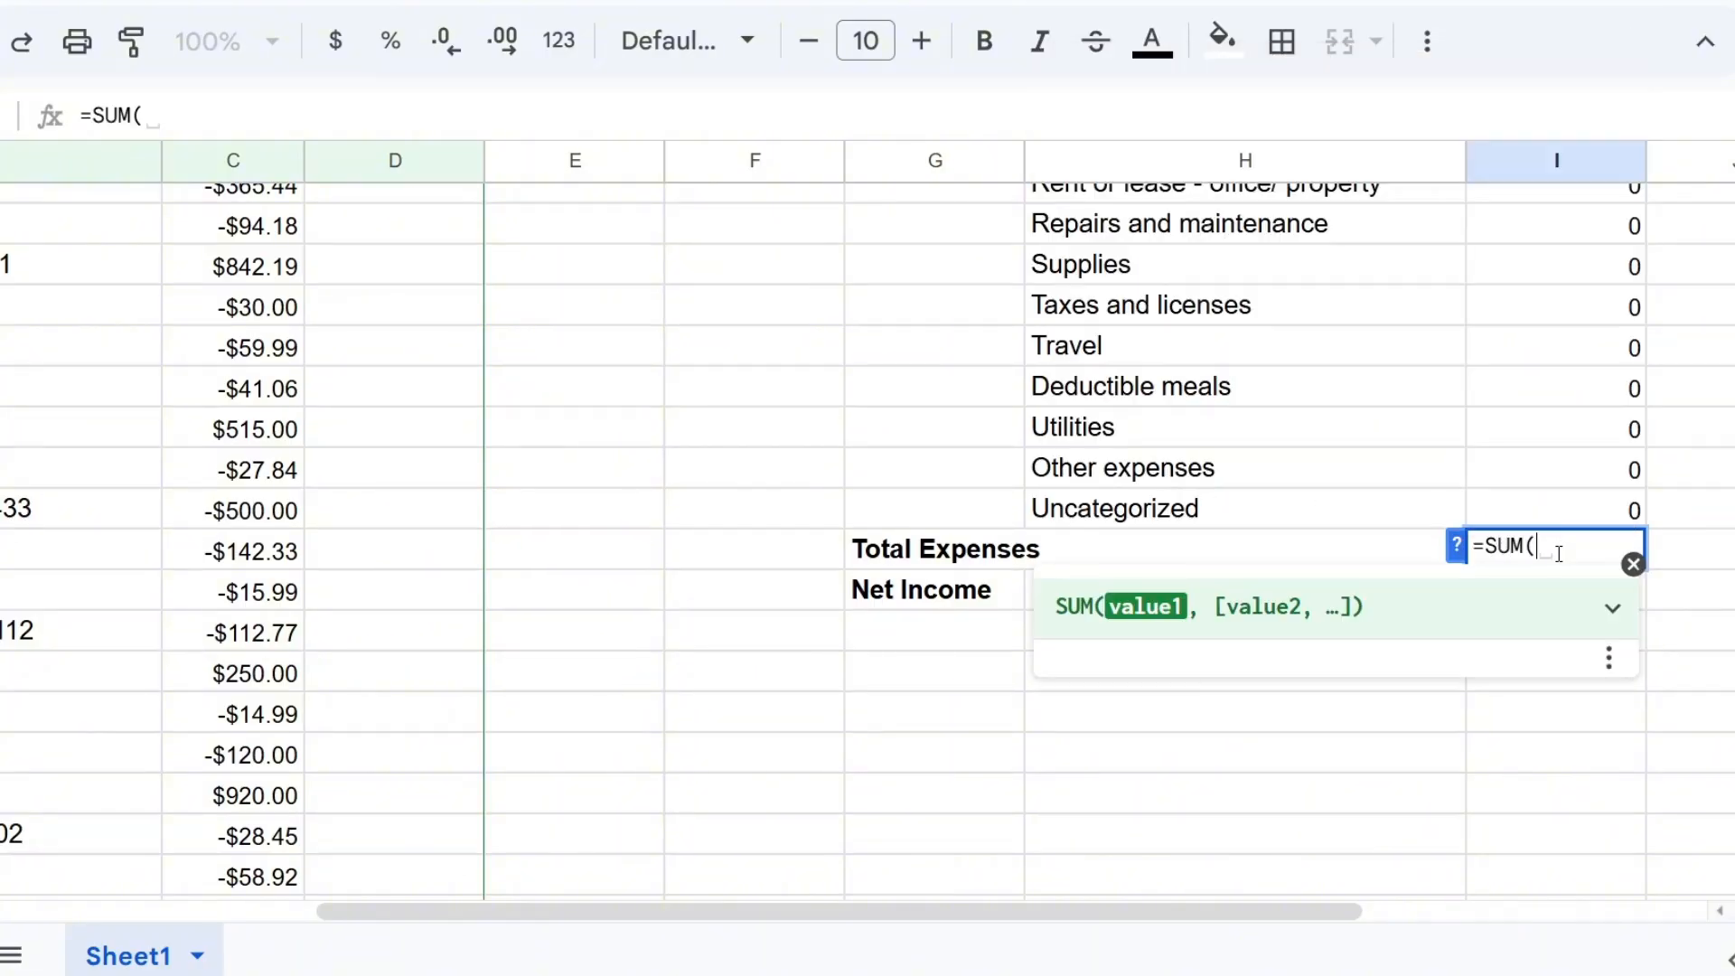
pyautogui.scroll(6, 1527, 475)
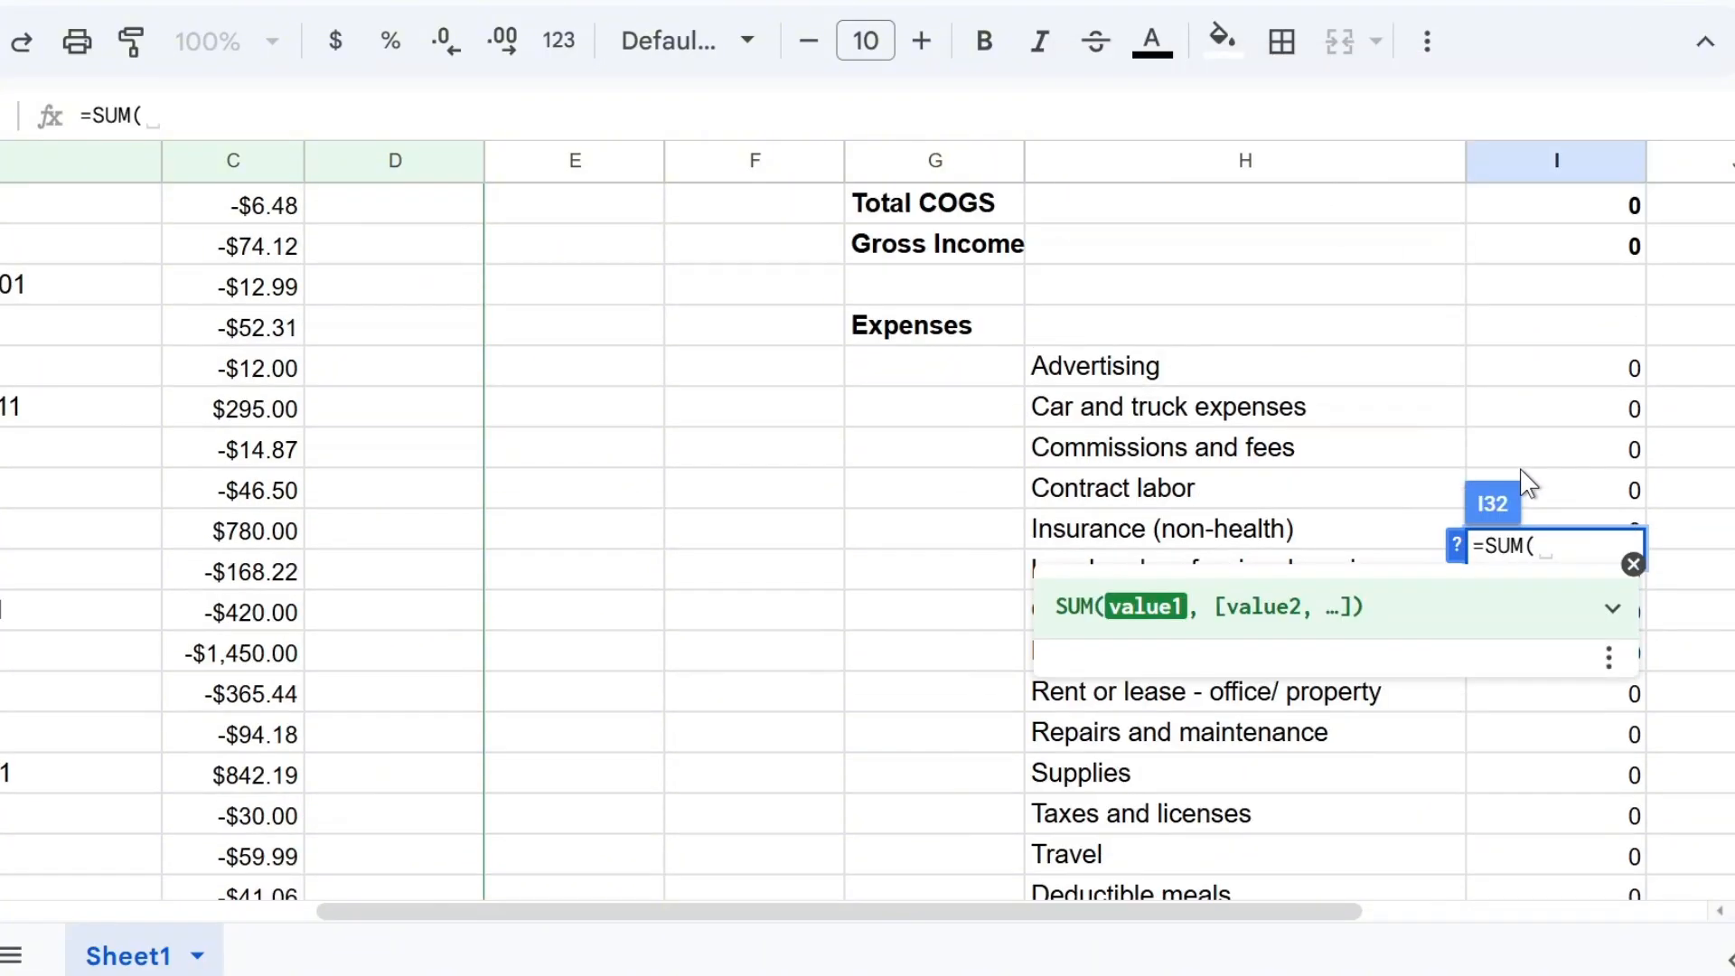
pyautogui.moveTo(1608, 381); pyautogui.dragTo(1573, 805)
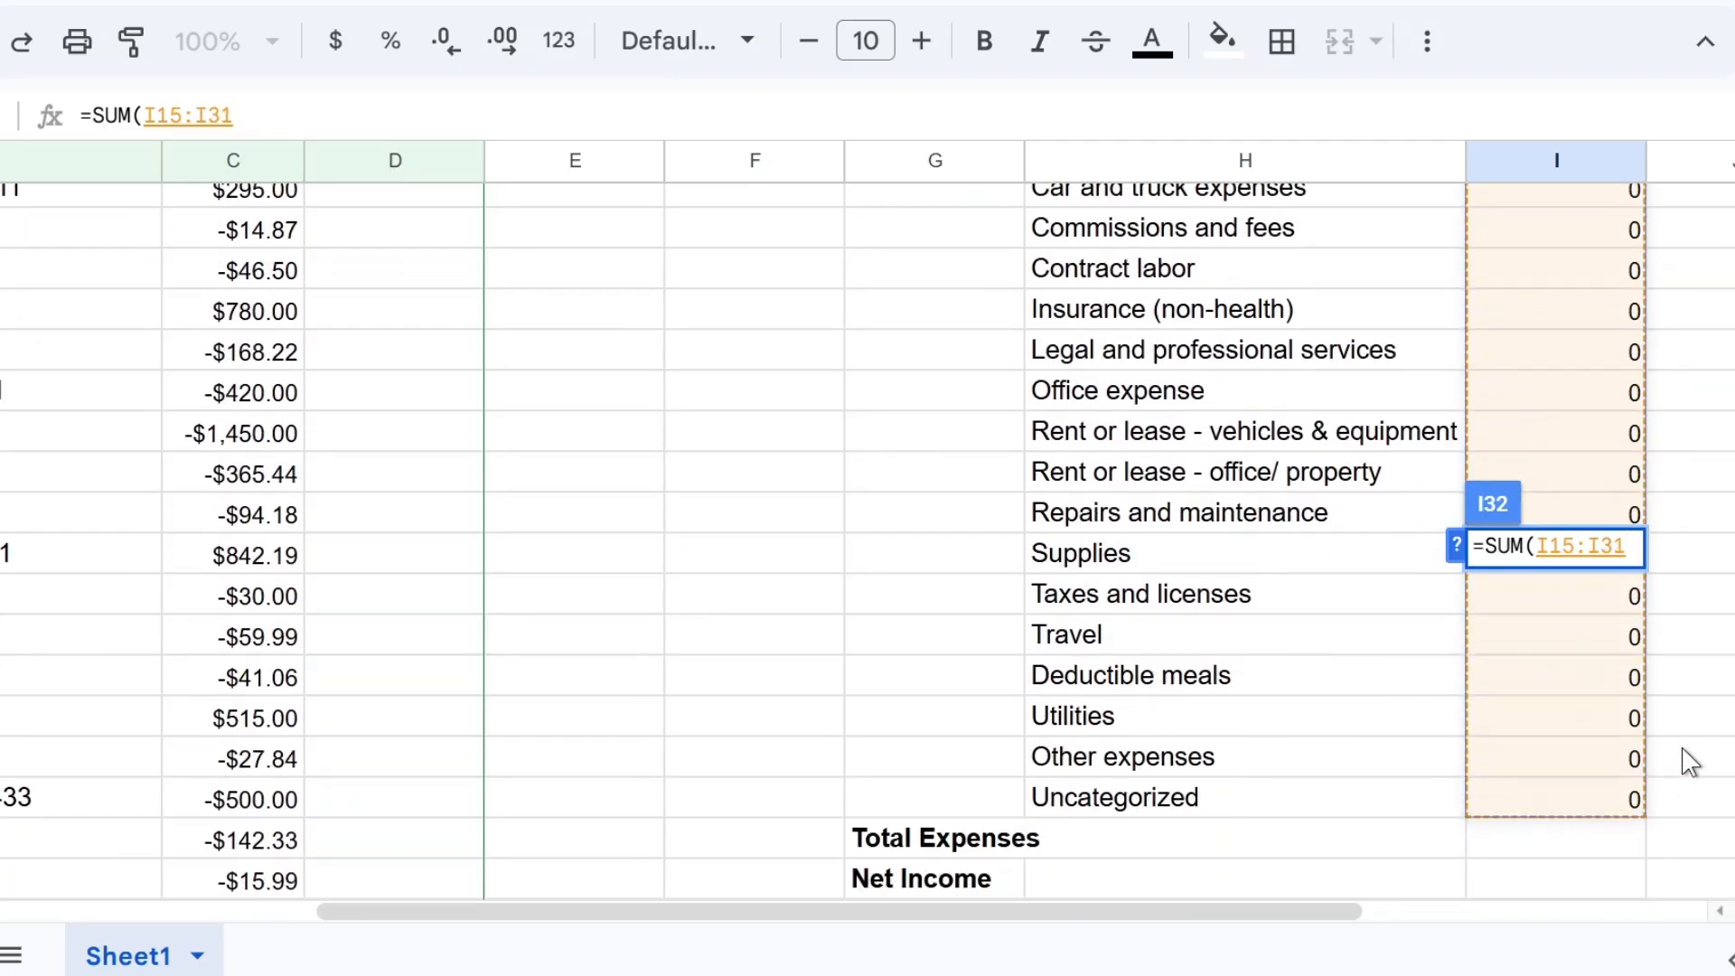
pyautogui.press('Return')
# Enter =I12+I32 in I33 beside Net Income to combine Gross Income and Total Expenses.
pyautogui.scroll(-2, 1582, 737)
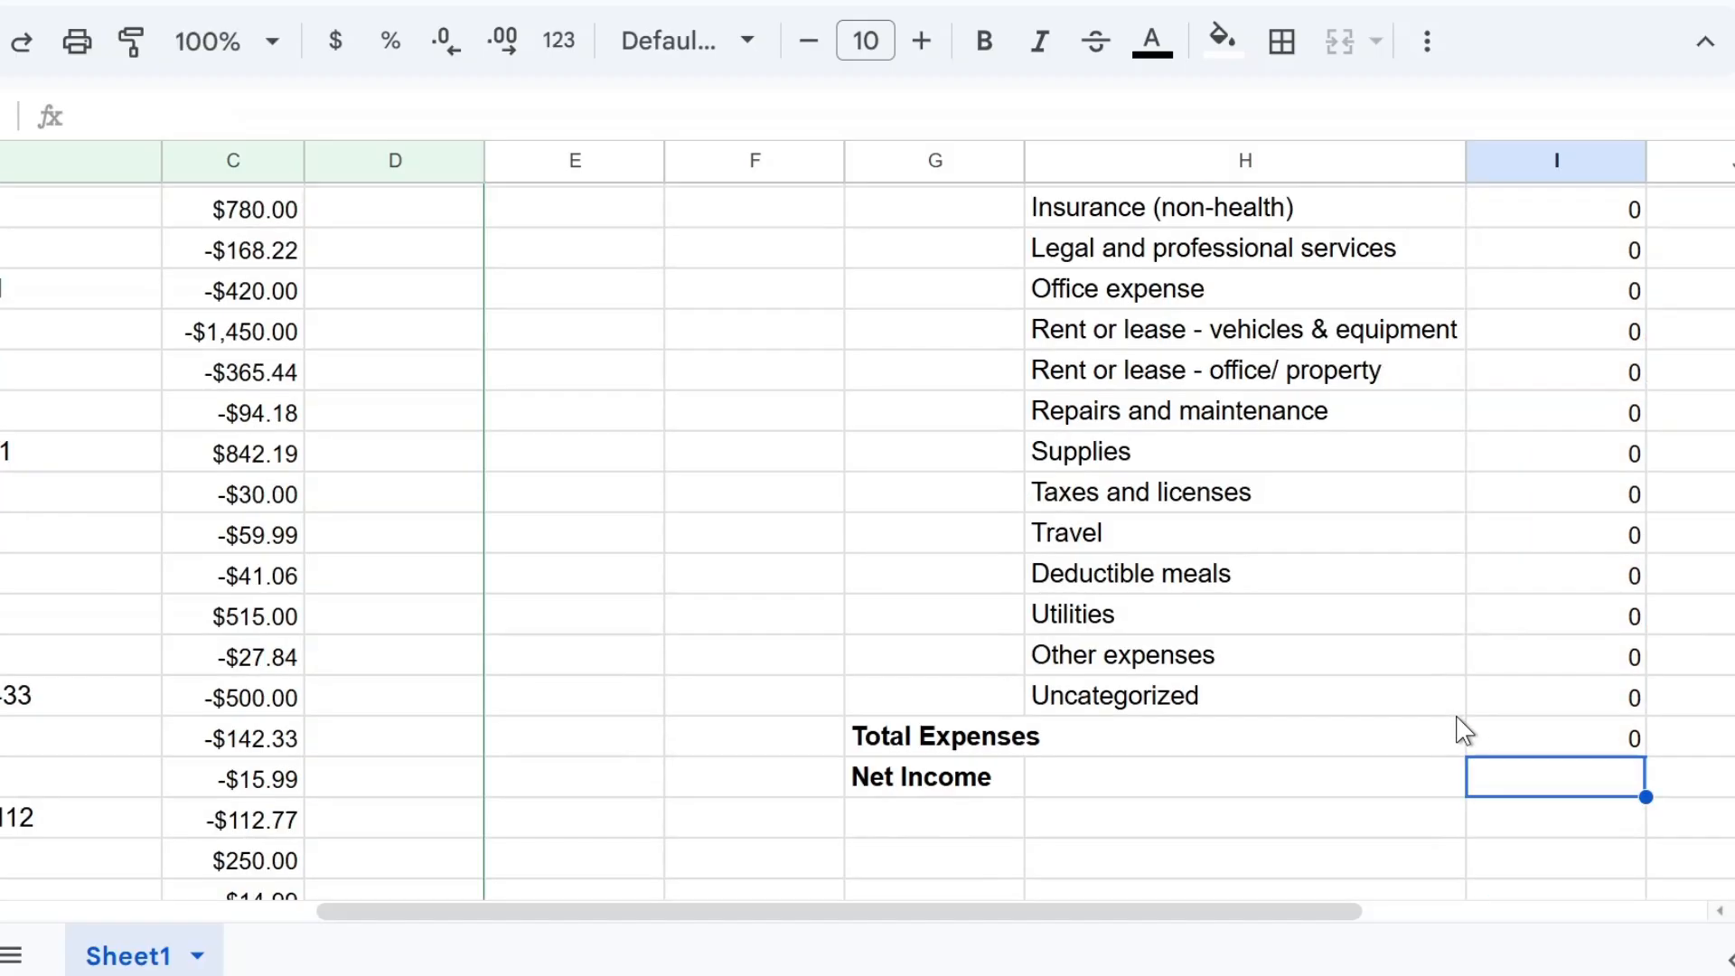
pyautogui.doubleClick(1527, 778)
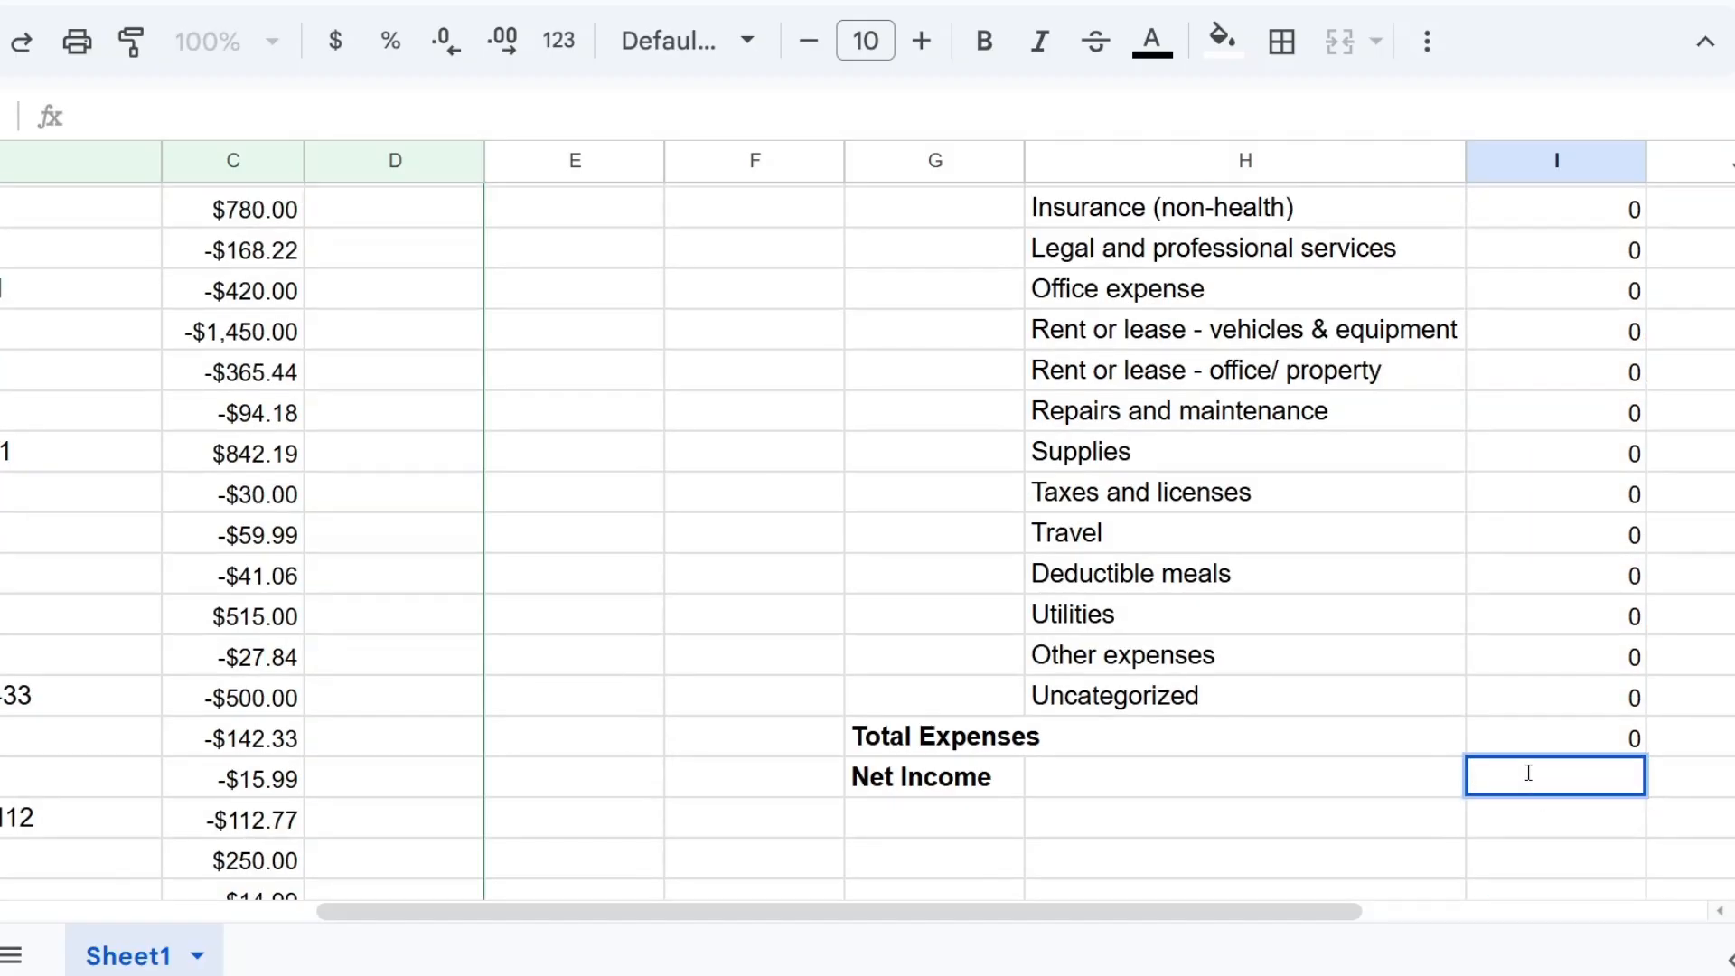
pyautogui.write('=')
pyautogui.scroll(1, 1559, 662)
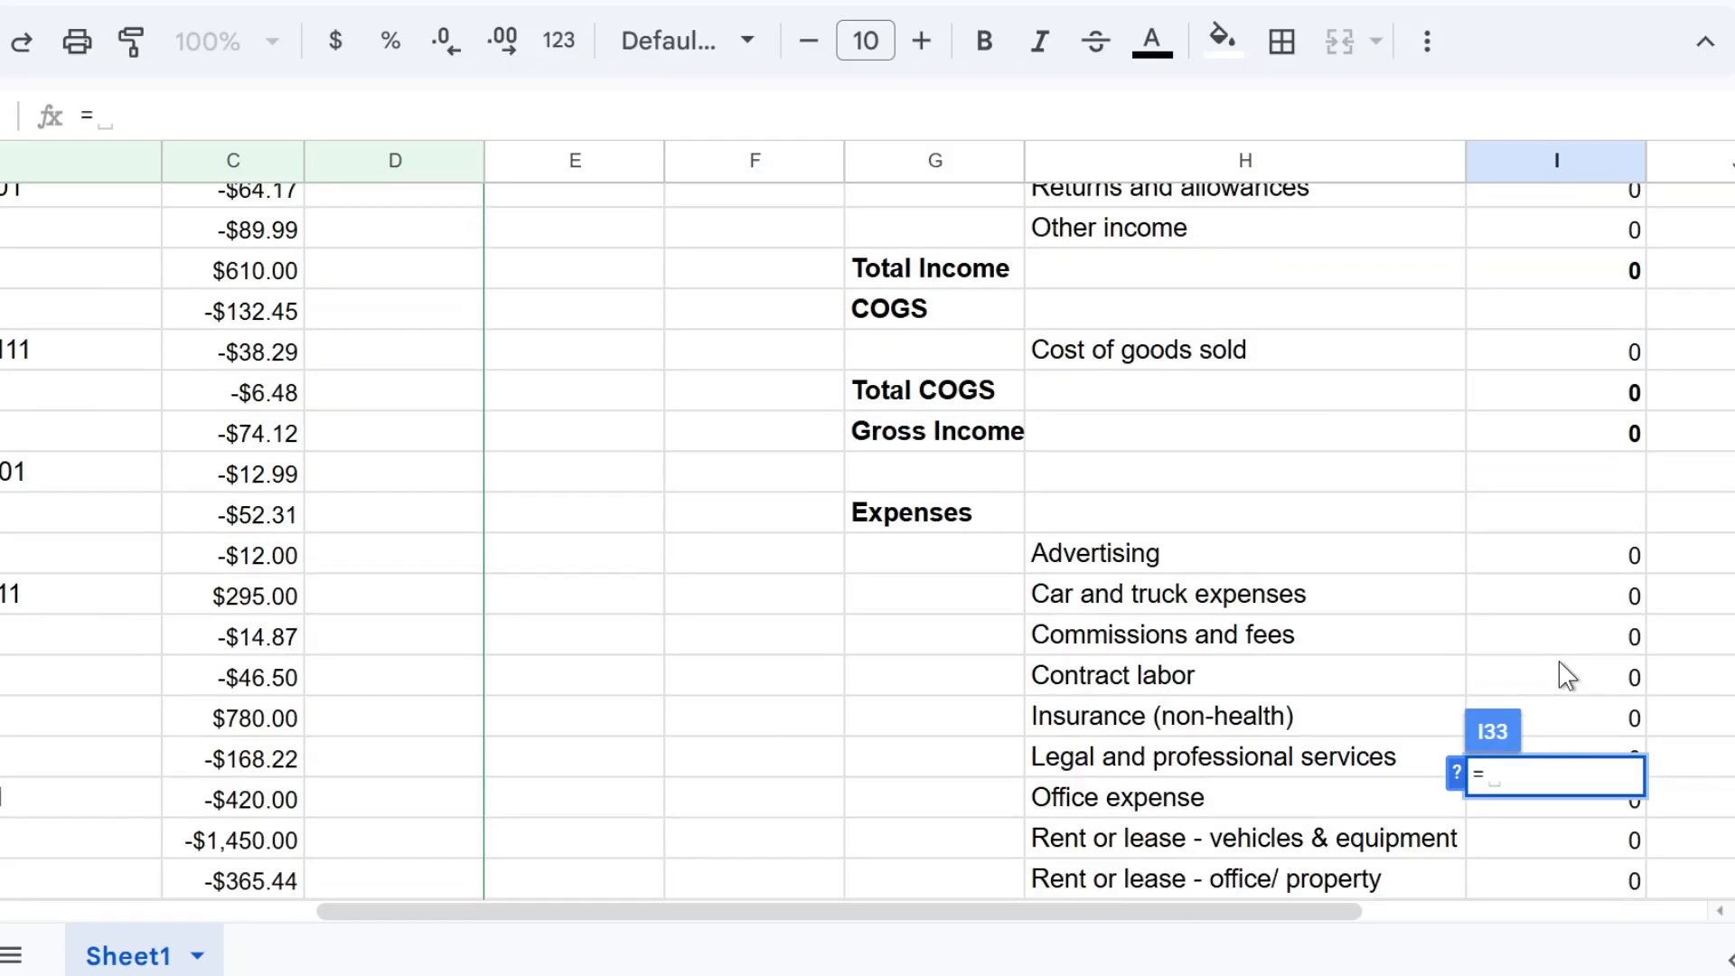
pyautogui.click(1617, 433)
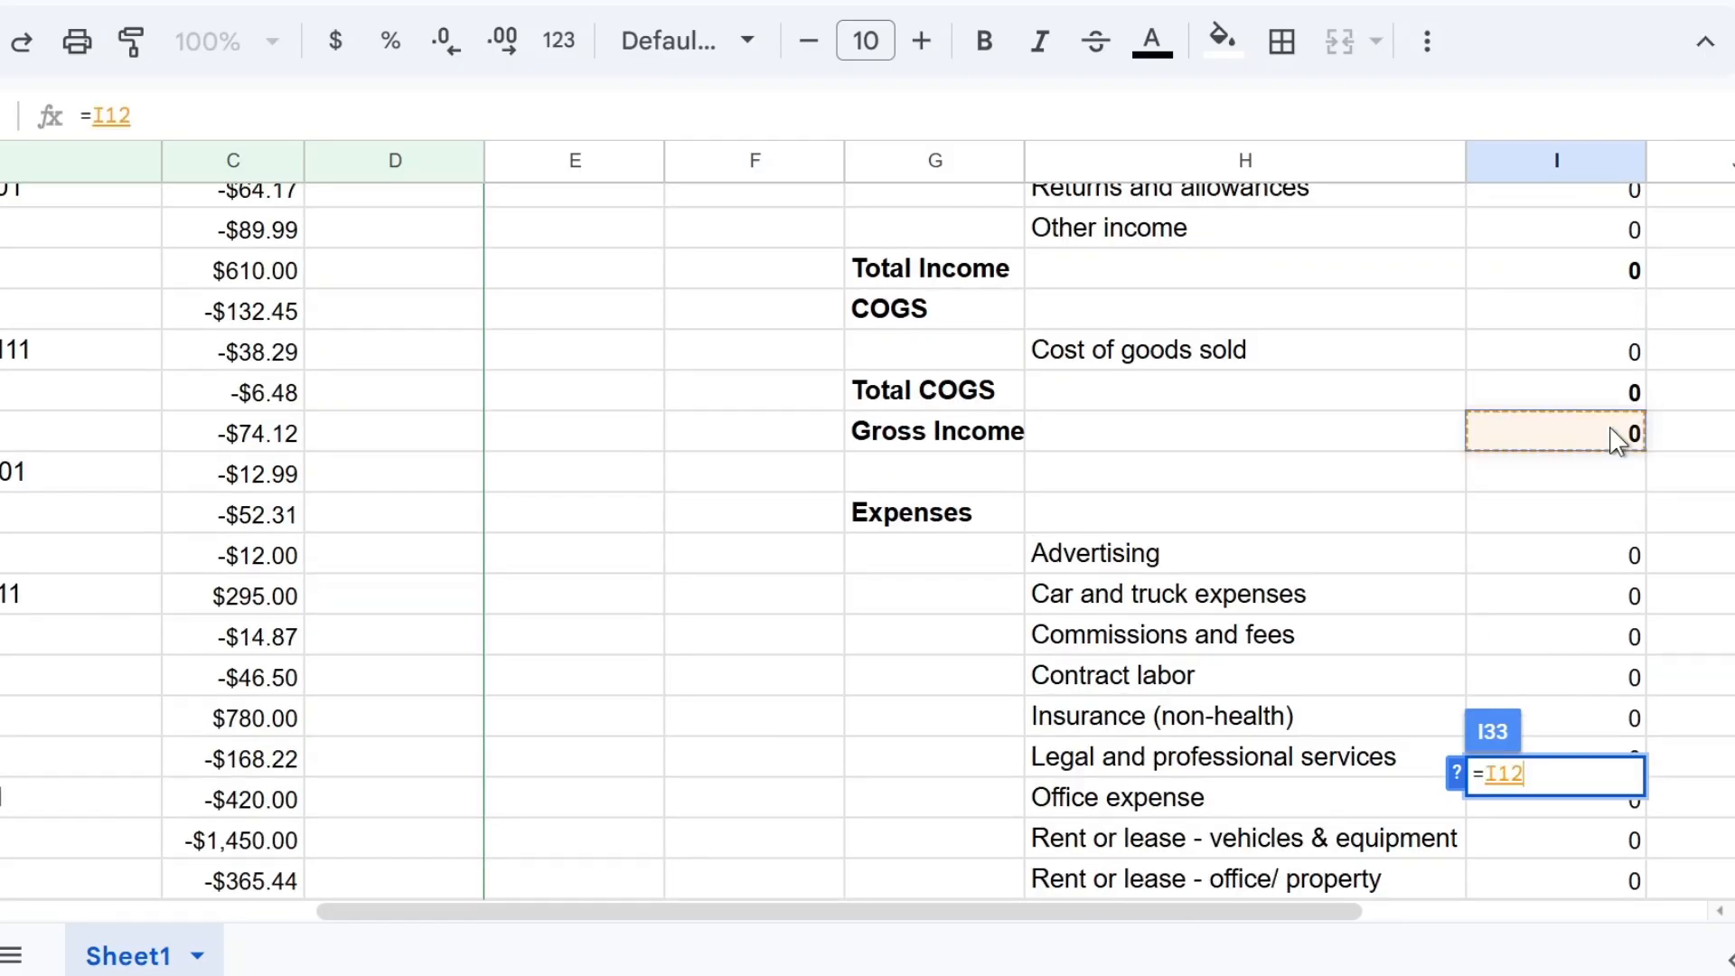
pyautogui.write('+')
pyautogui.scroll(-2, 1401, 599)
pyautogui.scroll(-3, 1400, 599)
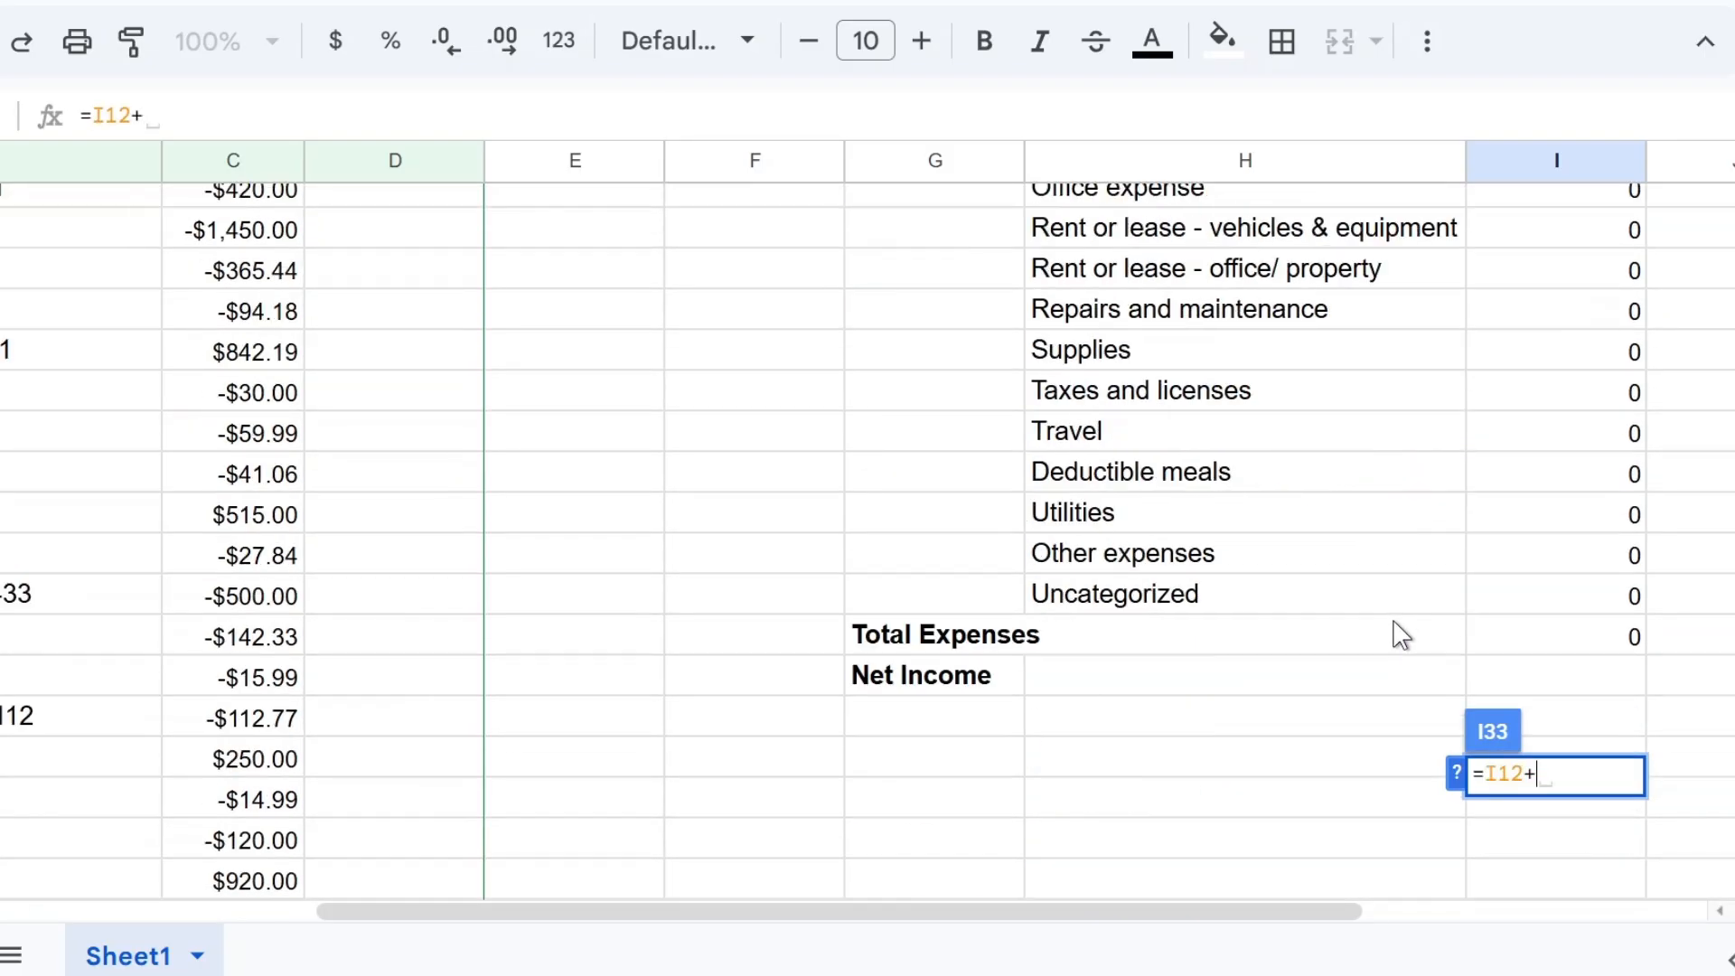
pyautogui.click(1543, 628)
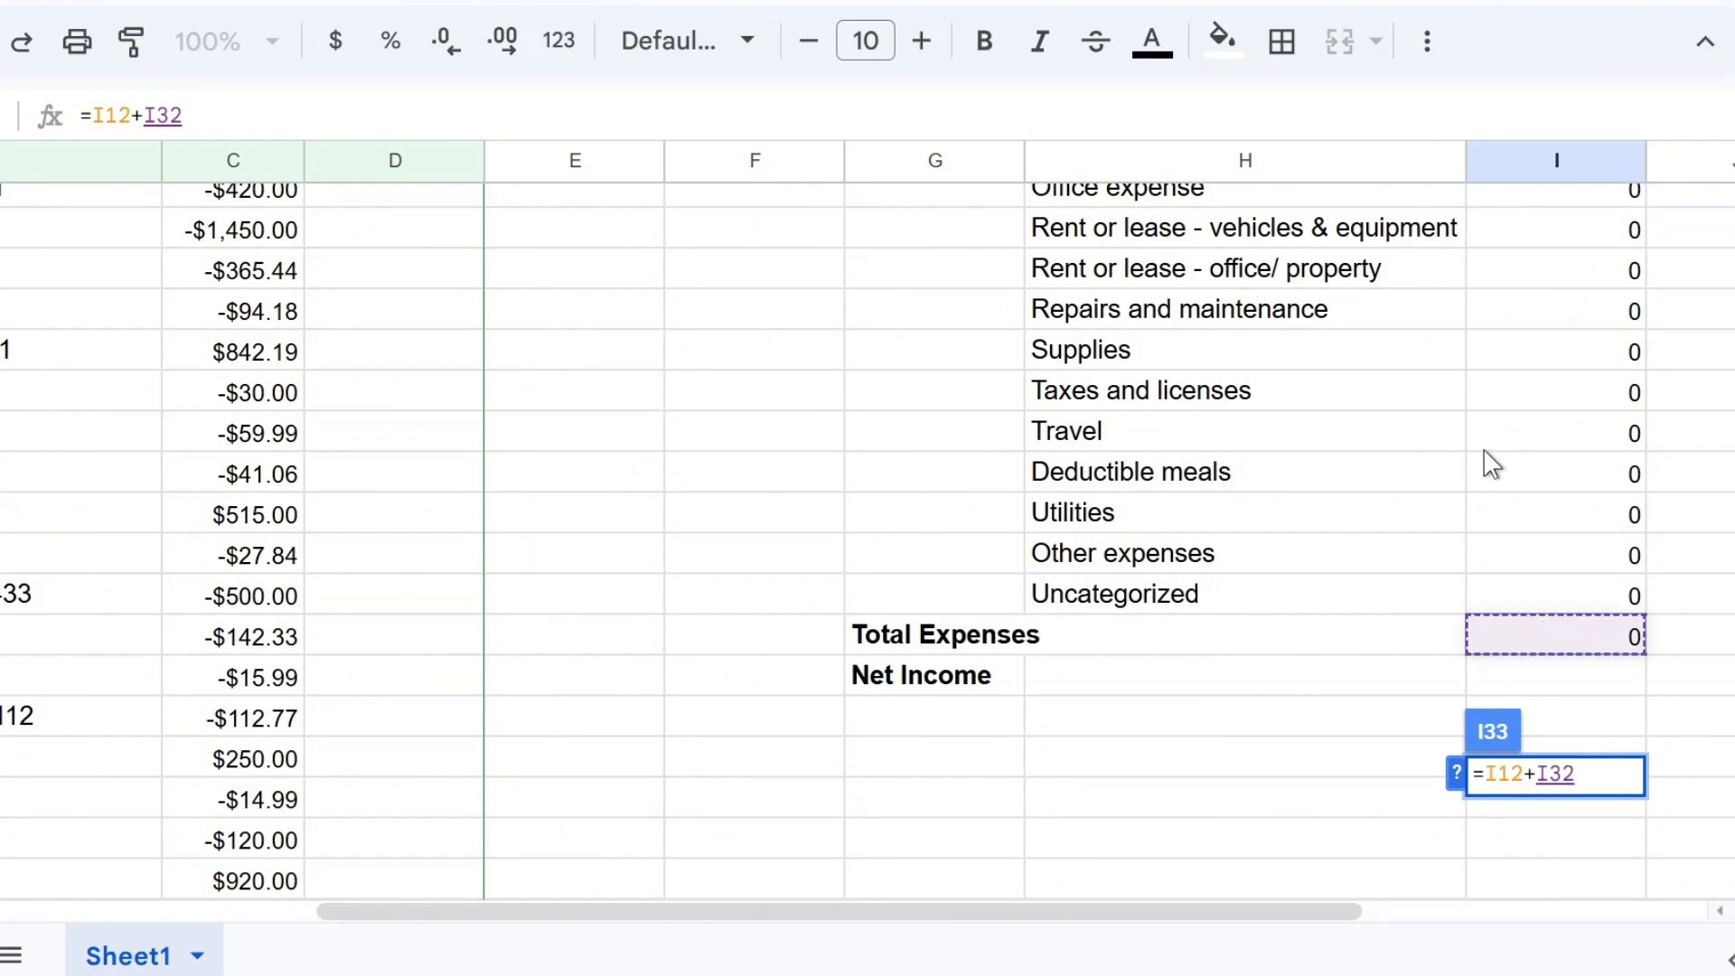
pyautogui.press('Return')
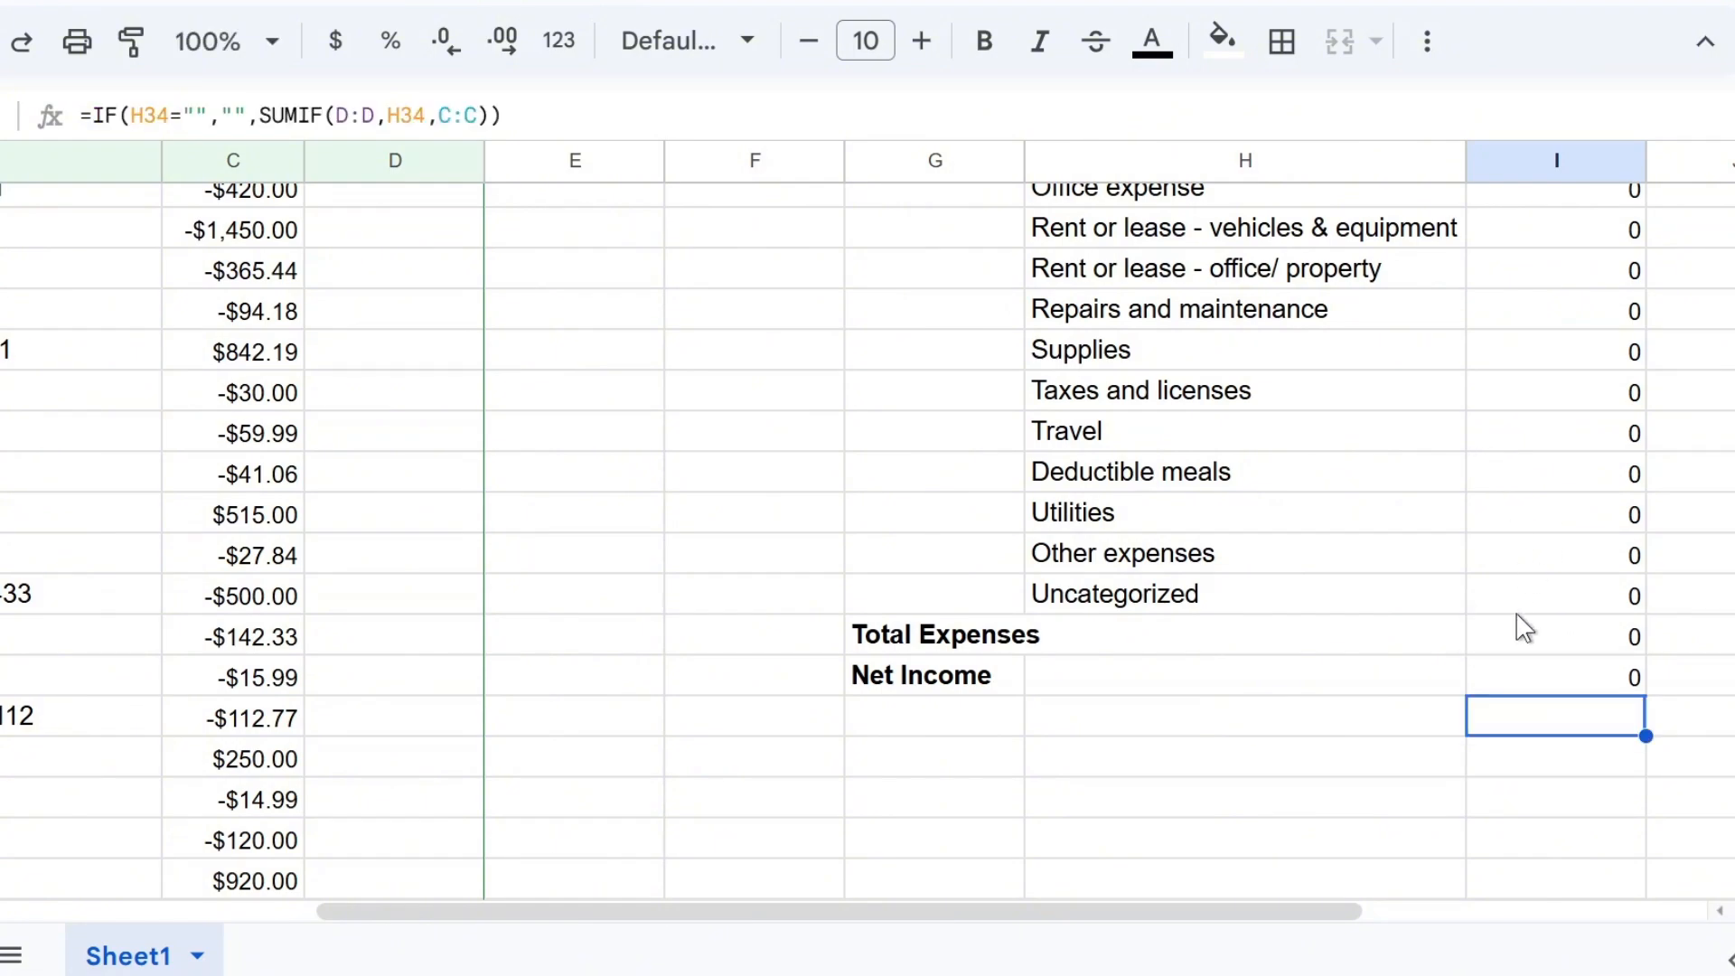
# Make the Total Expenses and Net Income amounts in I32:I33 bold.
pyautogui.moveTo(1523, 633); pyautogui.dragTo(1526, 684)
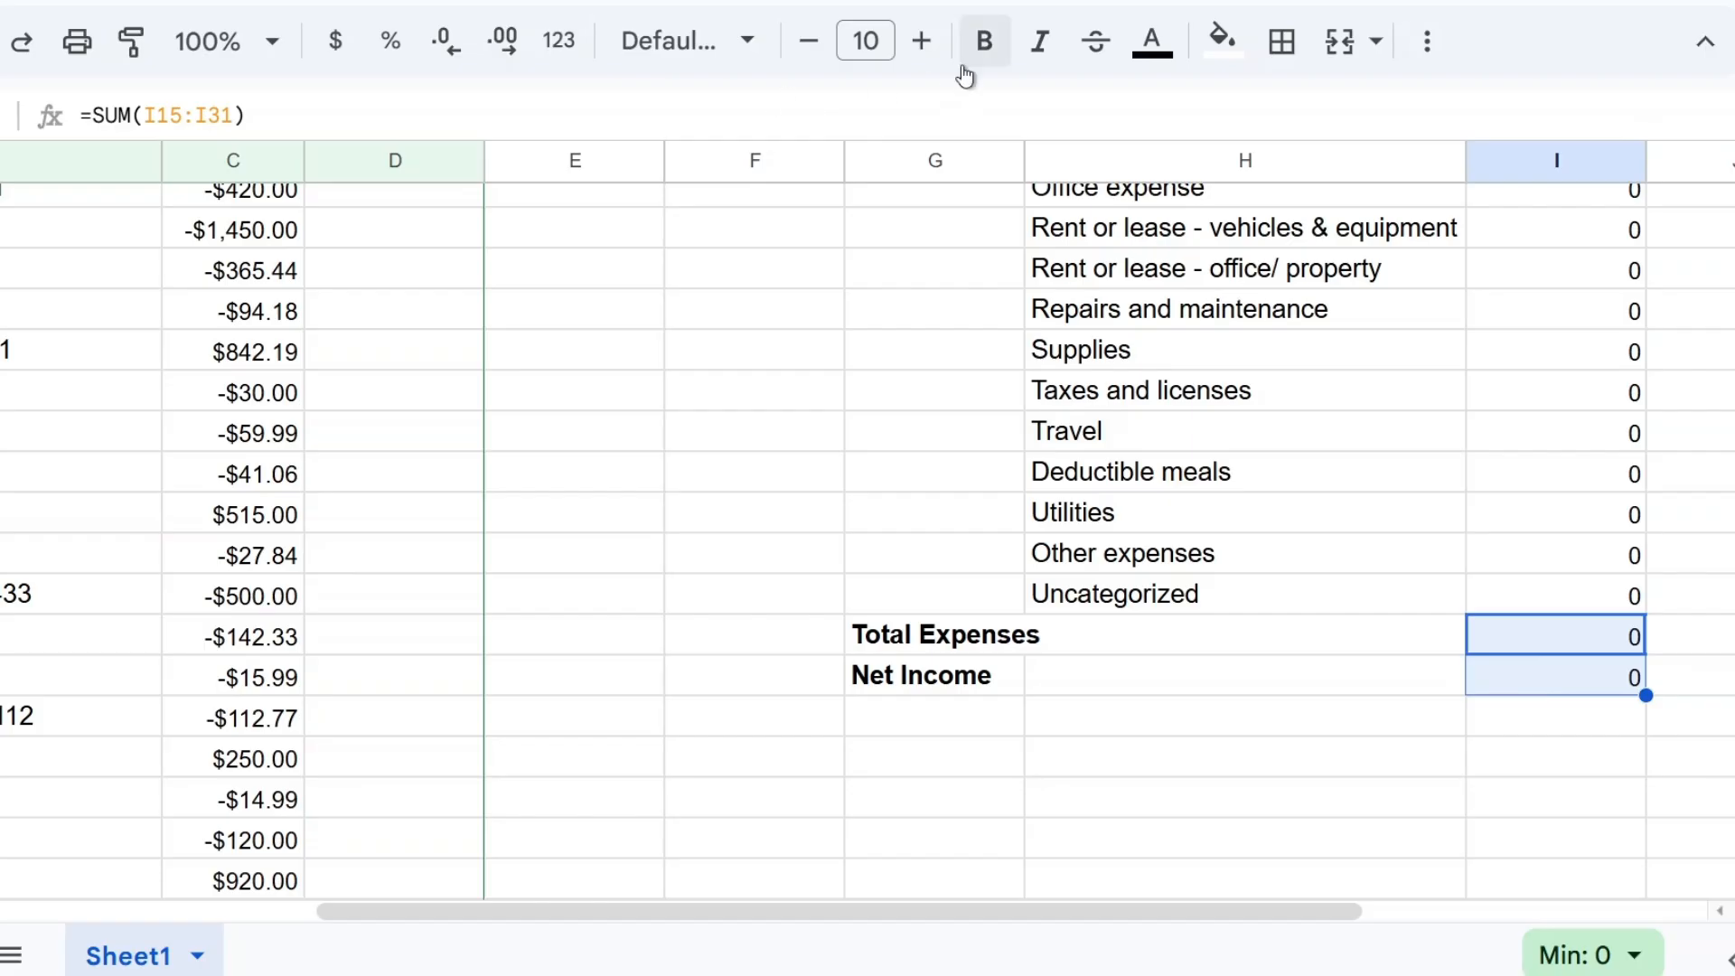
pyautogui.click(976, 47)
pyautogui.click(1229, 746)
# Add a data validation rule to the Category column, applied to Sheet1!D2:D1002 so the header is left out.
pyautogui.scroll(3, 1243, 605)
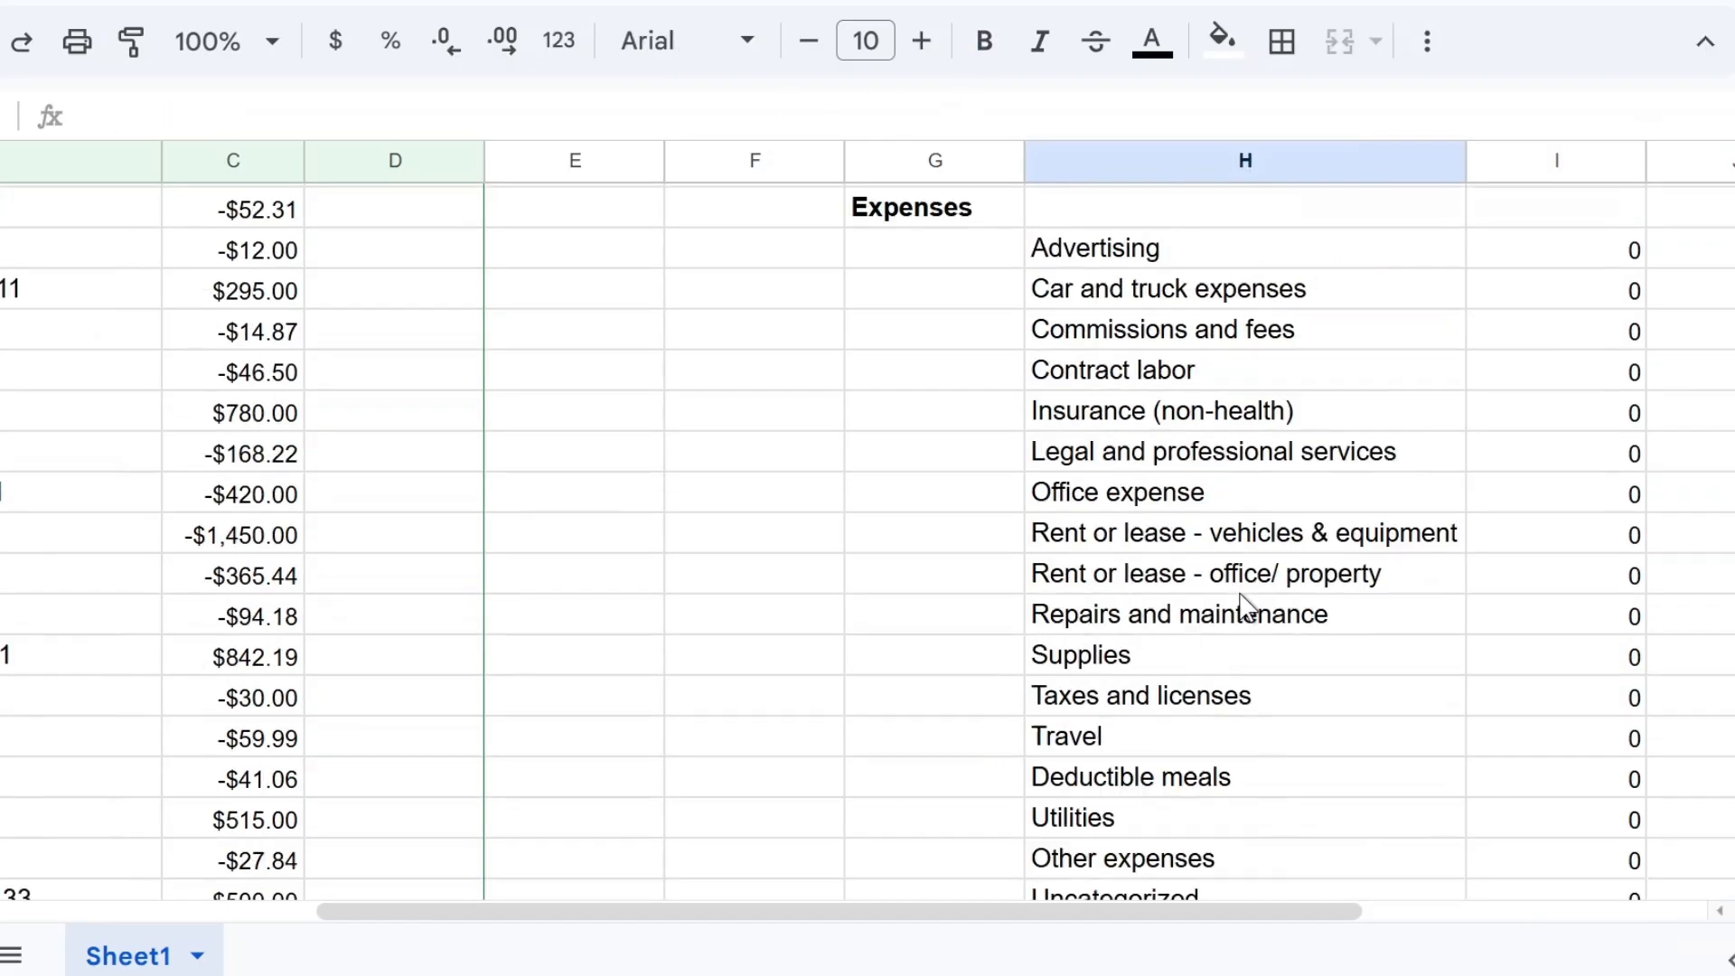
pyautogui.scroll(5, 1243, 606)
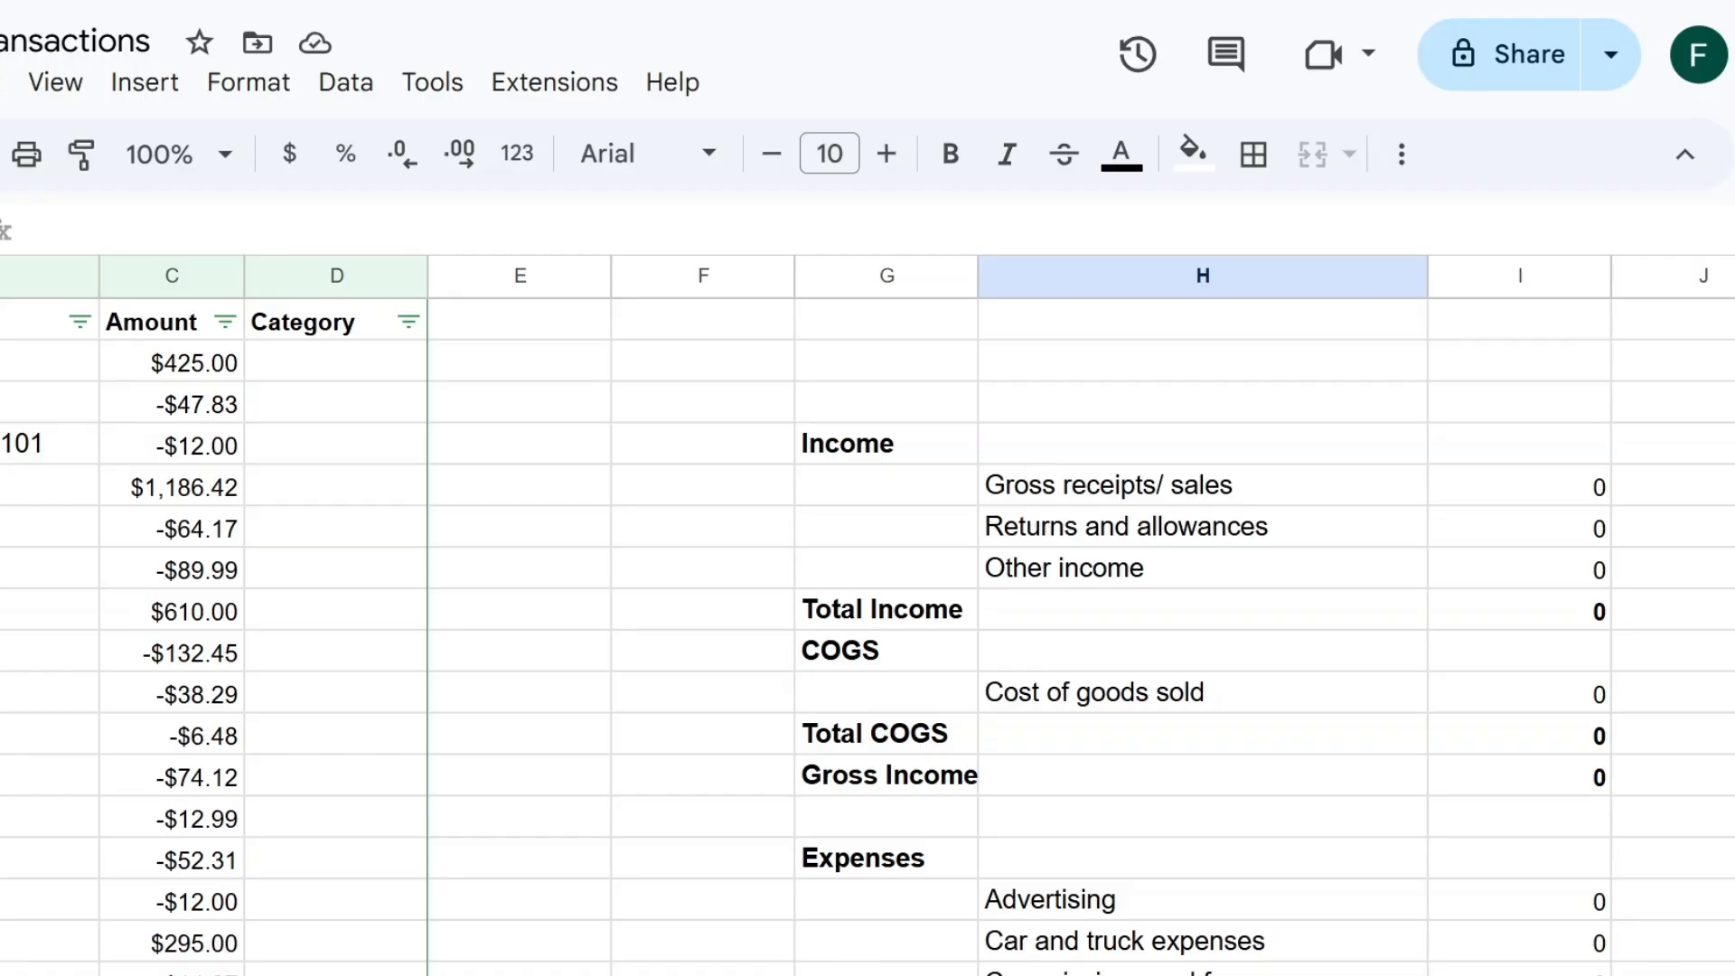
pyautogui.click(344, 275)
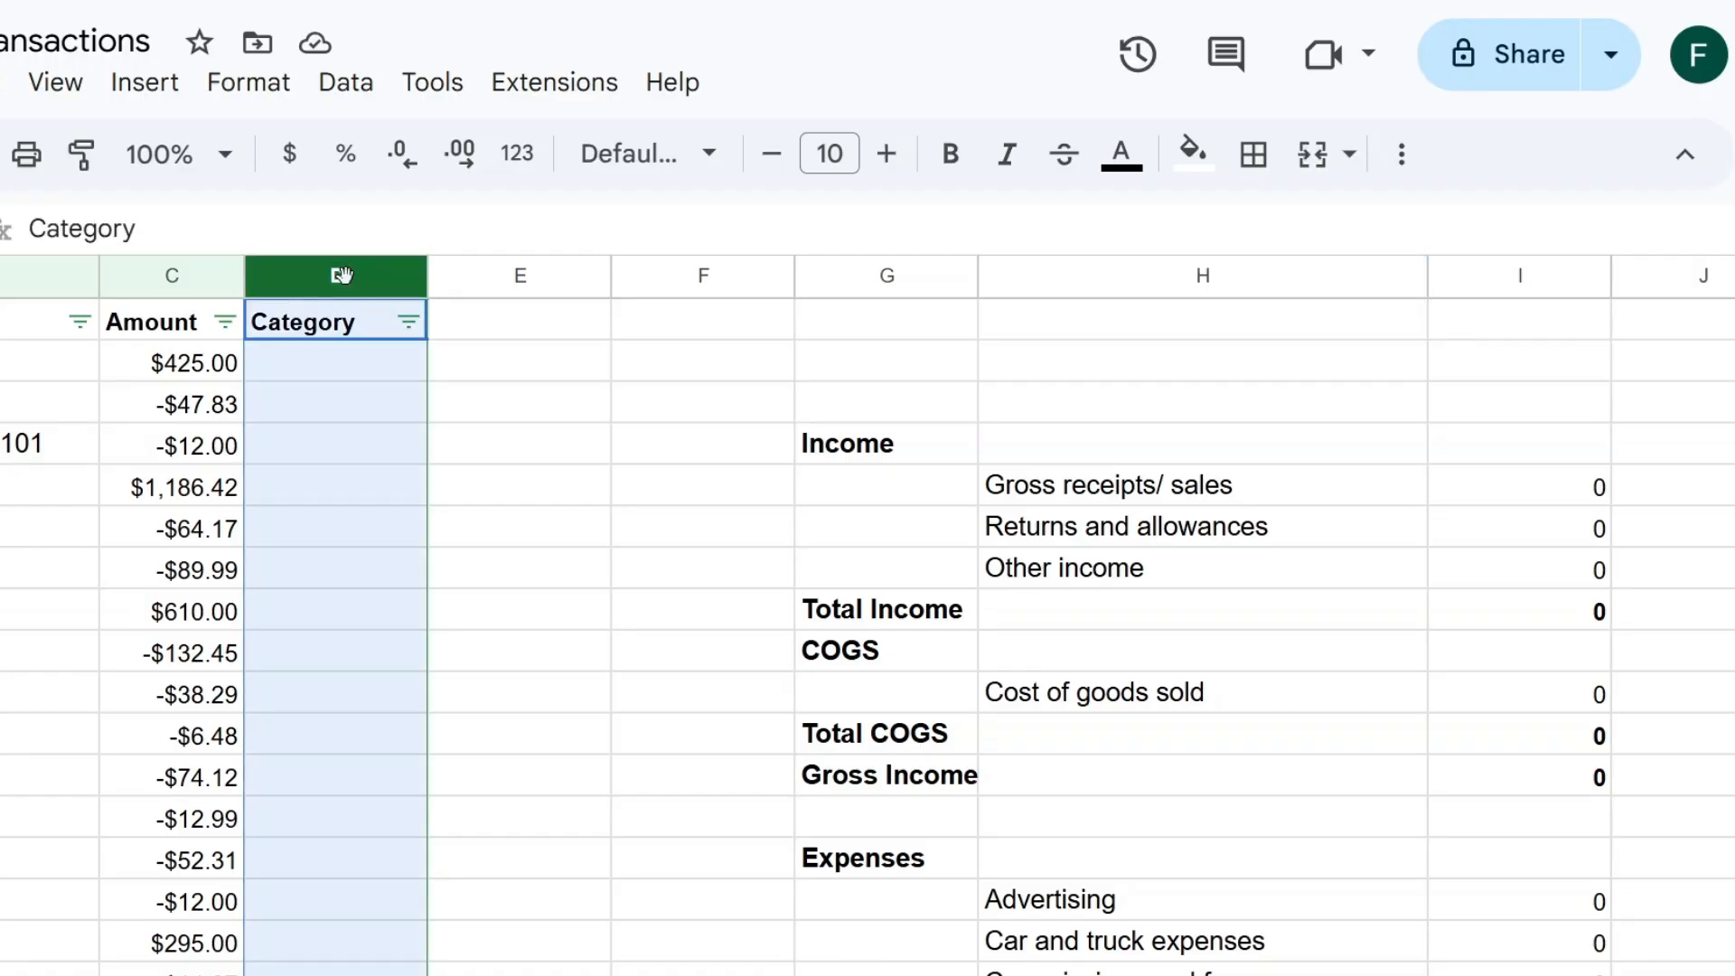
pyautogui.click(345, 84)
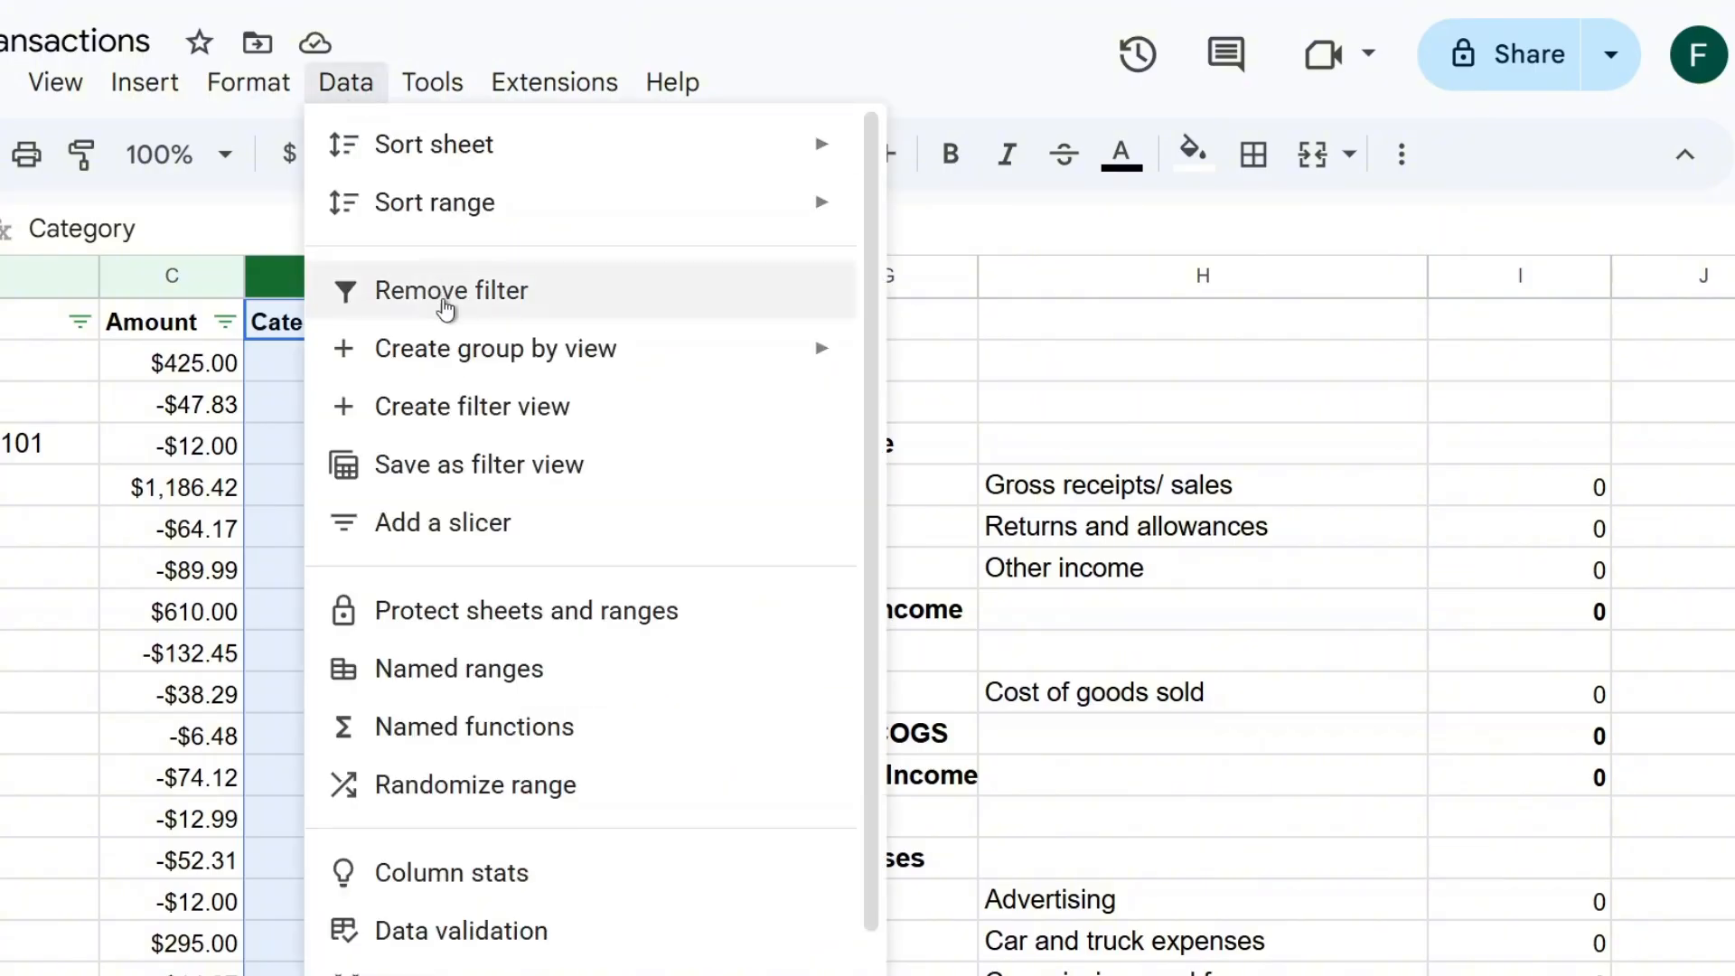
pyautogui.click(533, 931)
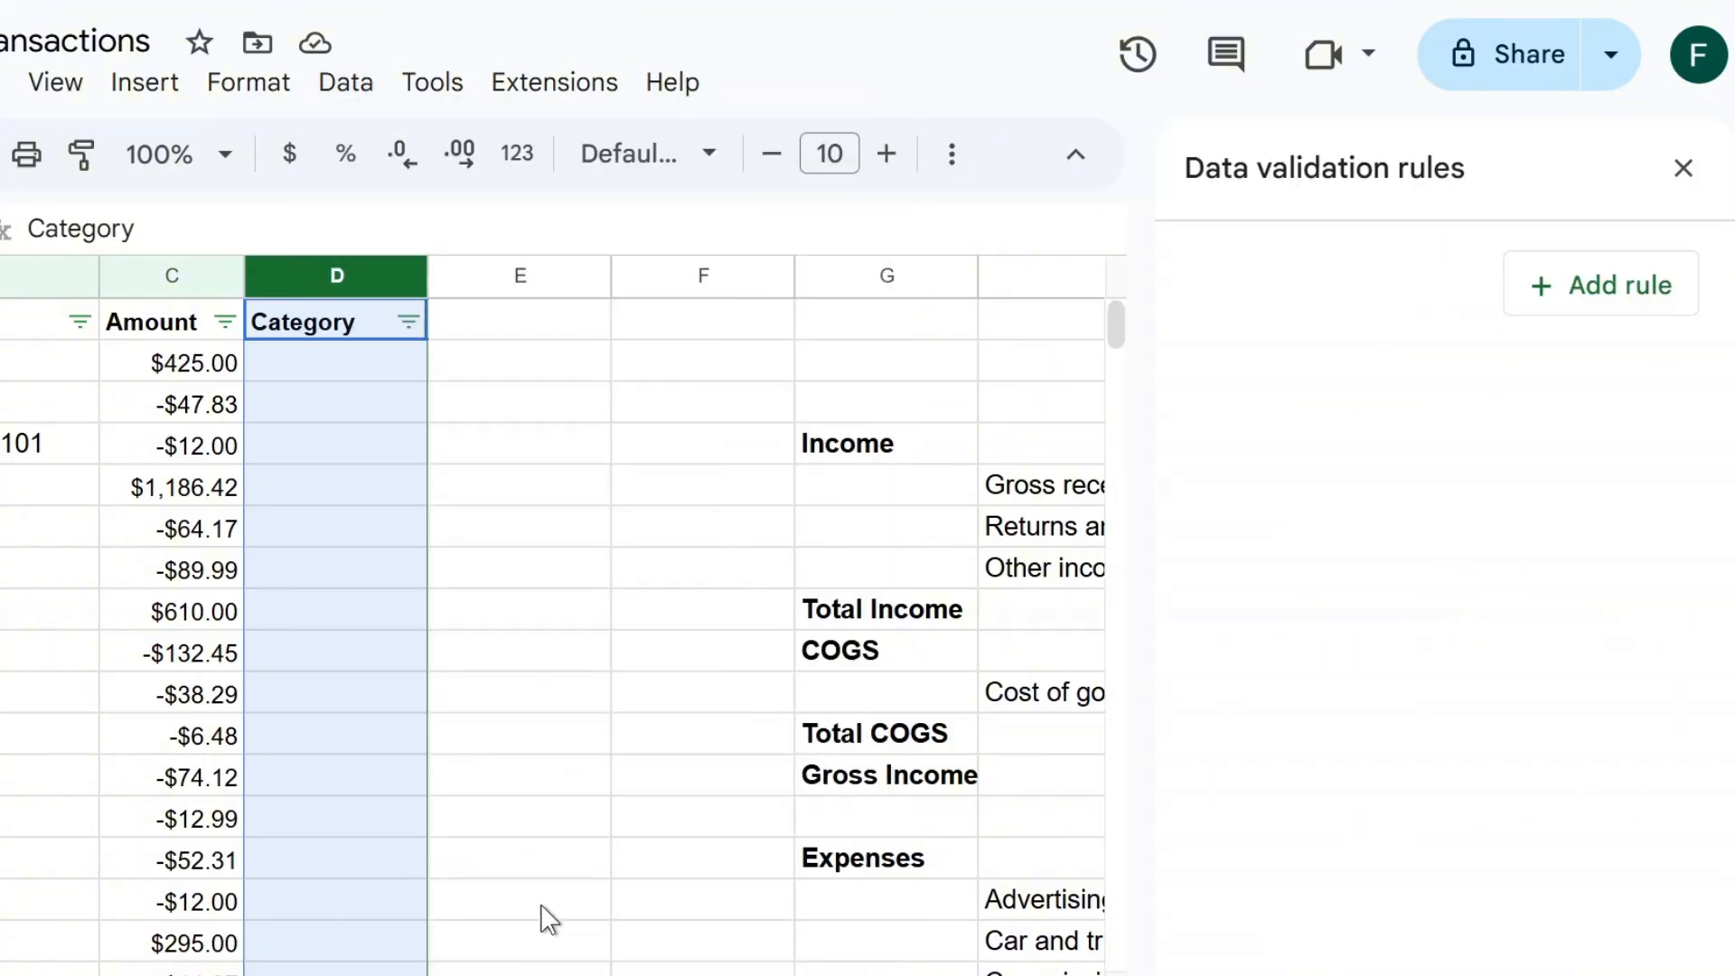
pyautogui.click(1647, 287)
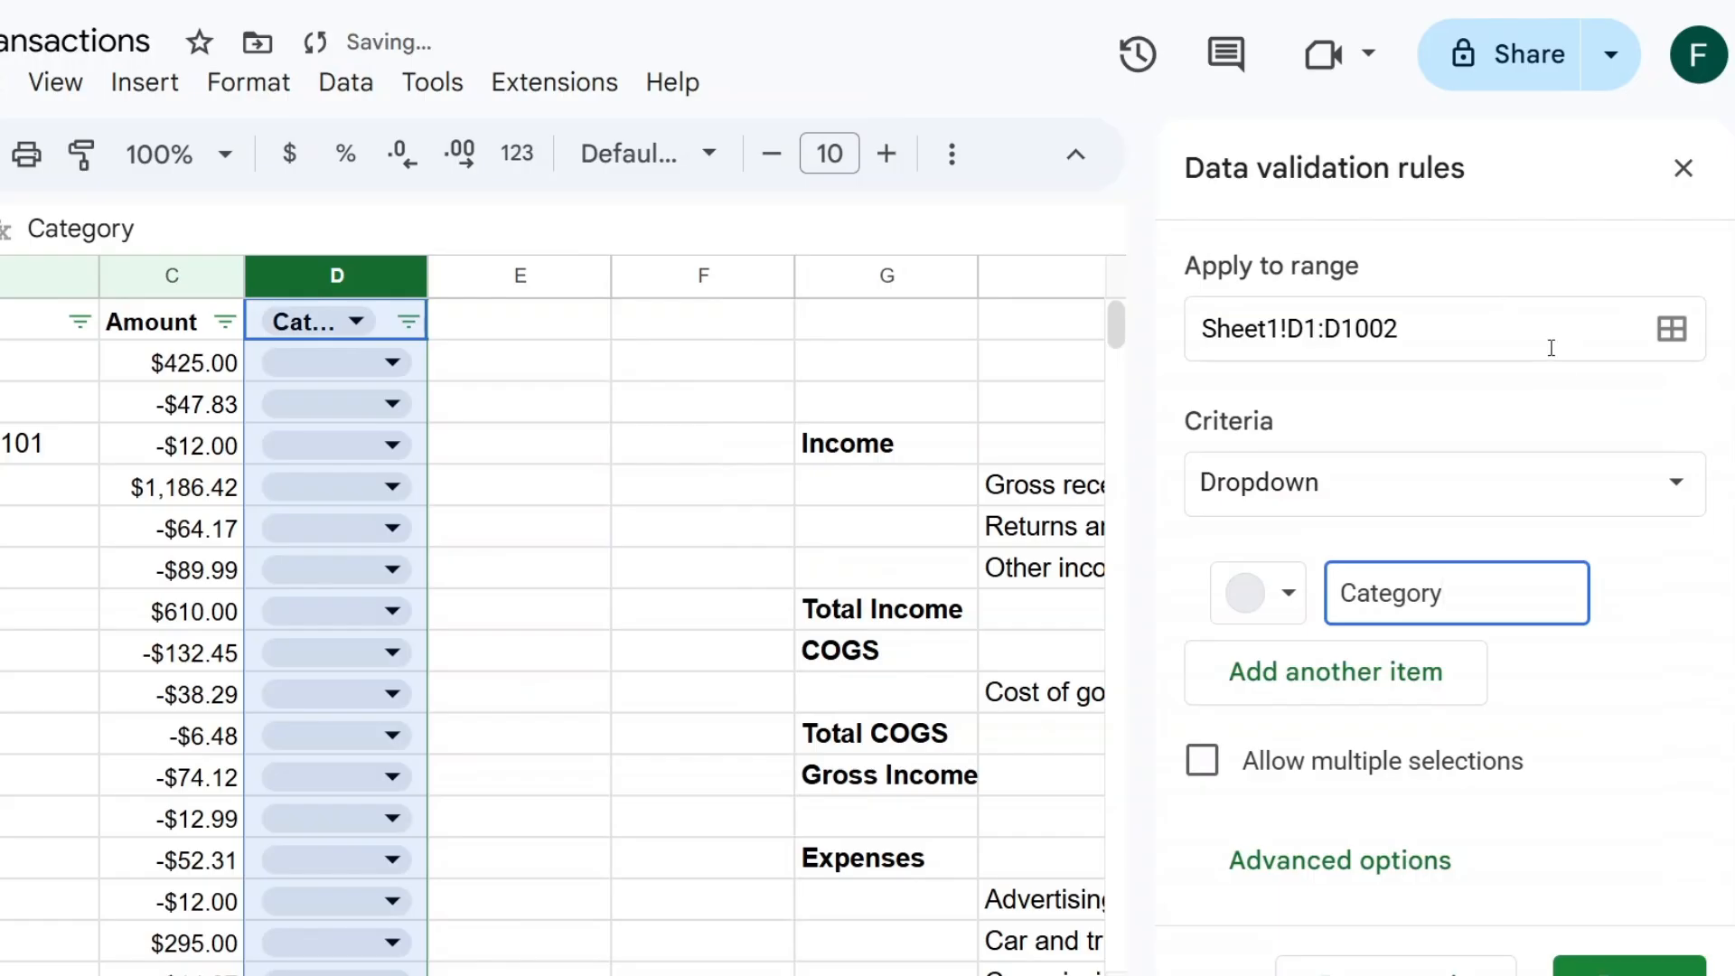
pyautogui.moveTo(1305, 329); pyautogui.dragTo(1317, 329)
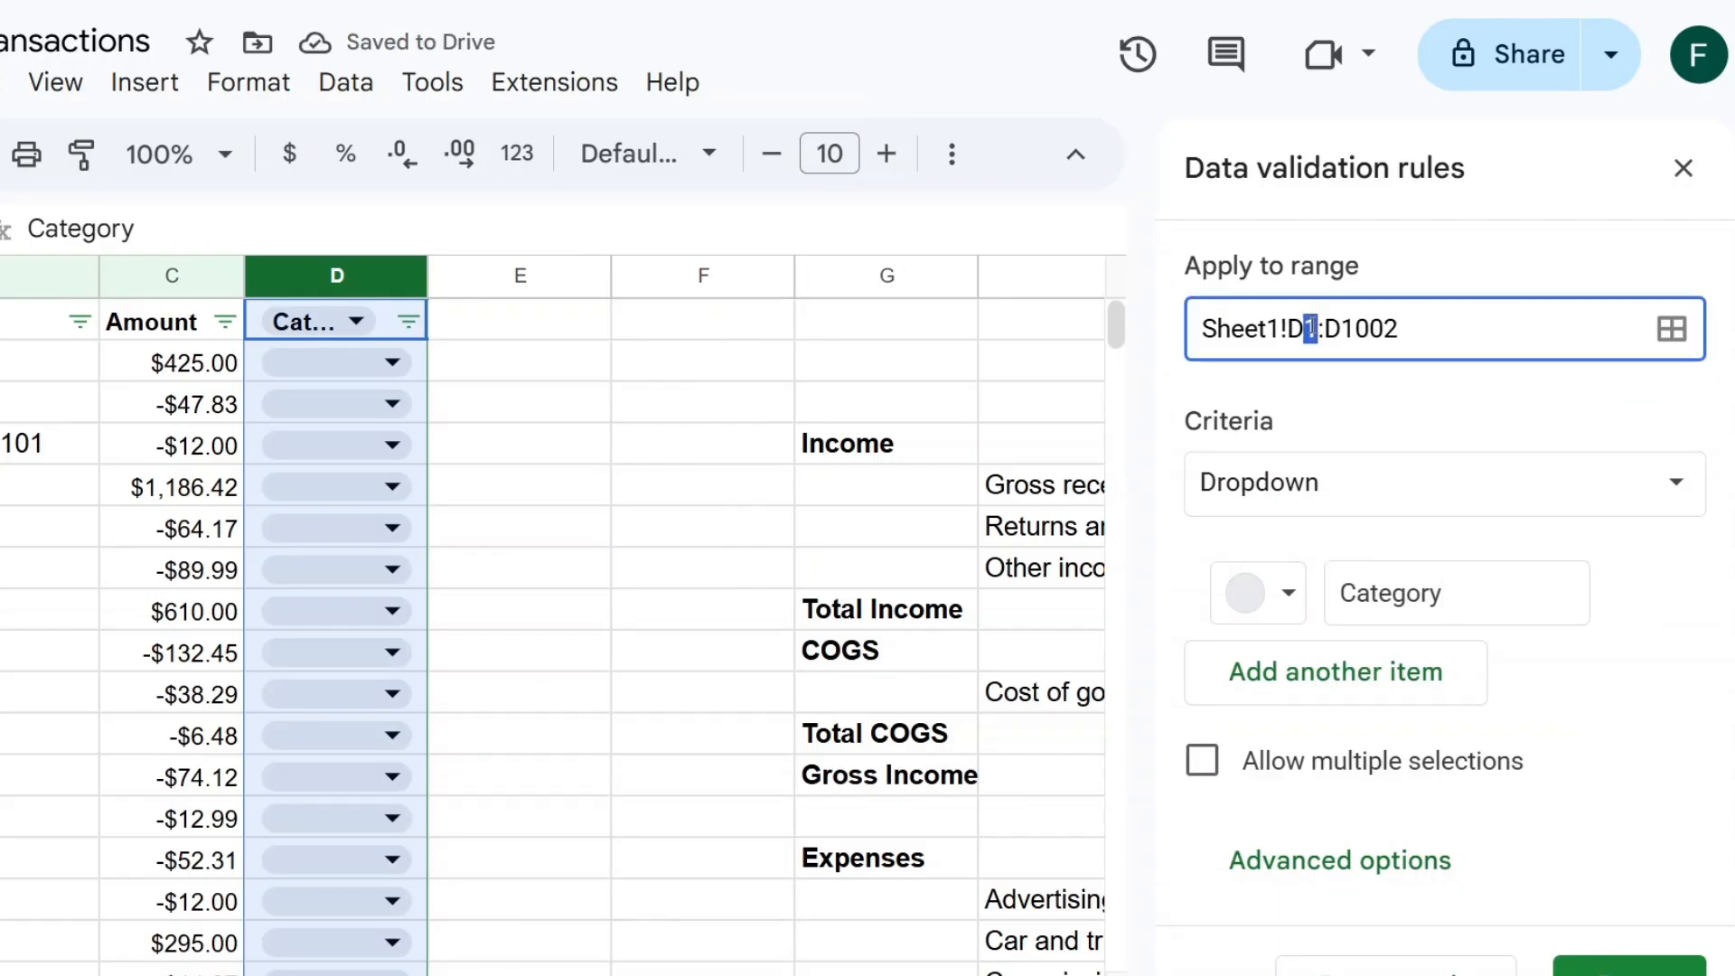
pyautogui.write('2')
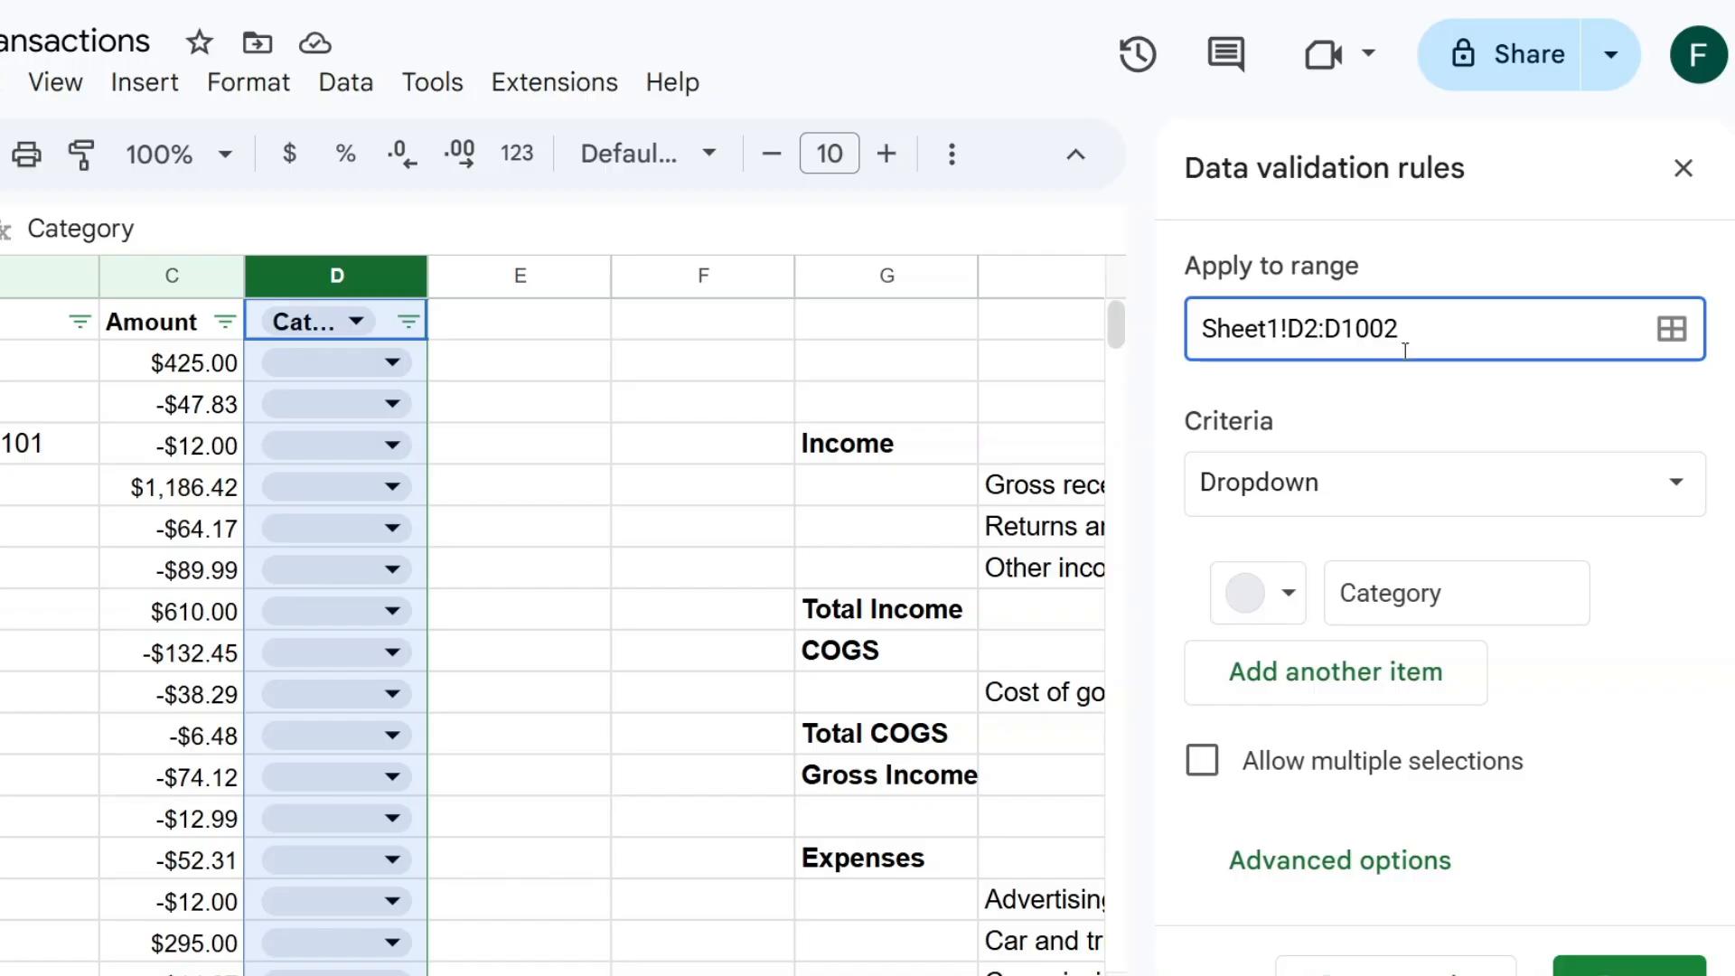
# Set the rule's criteria to Dropdown (from a range) with Sheet1!H:H as the source, and save the rule.
pyautogui.click(1346, 486)
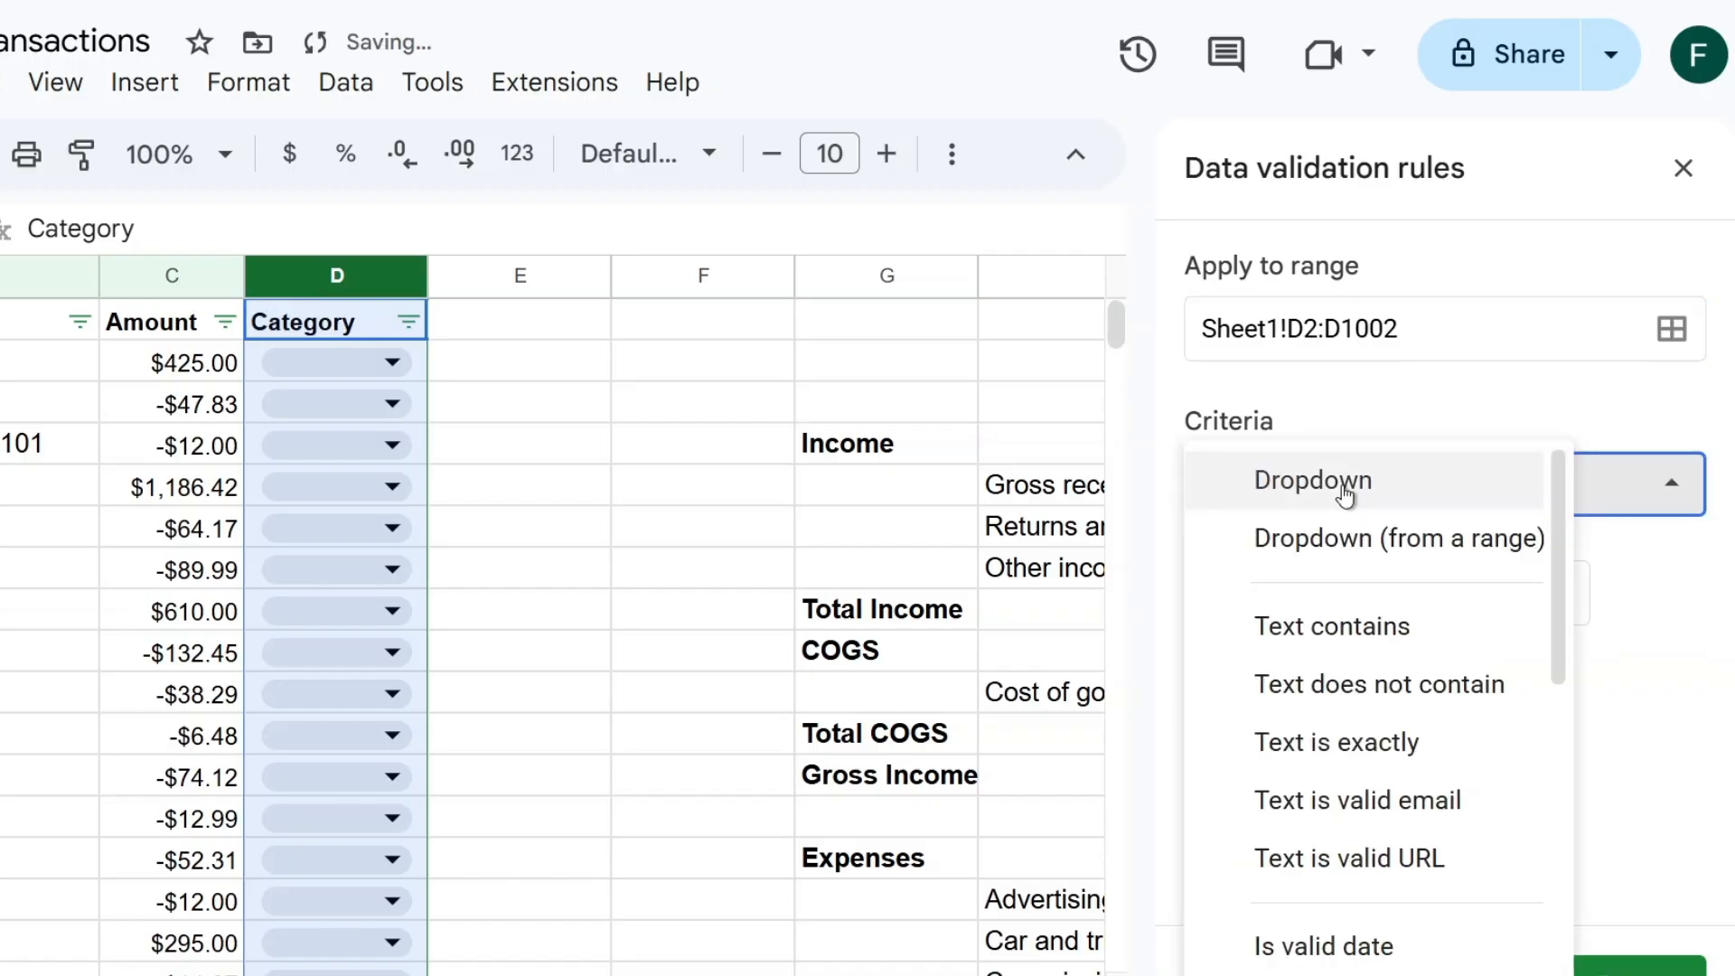
pyautogui.click(1311, 543)
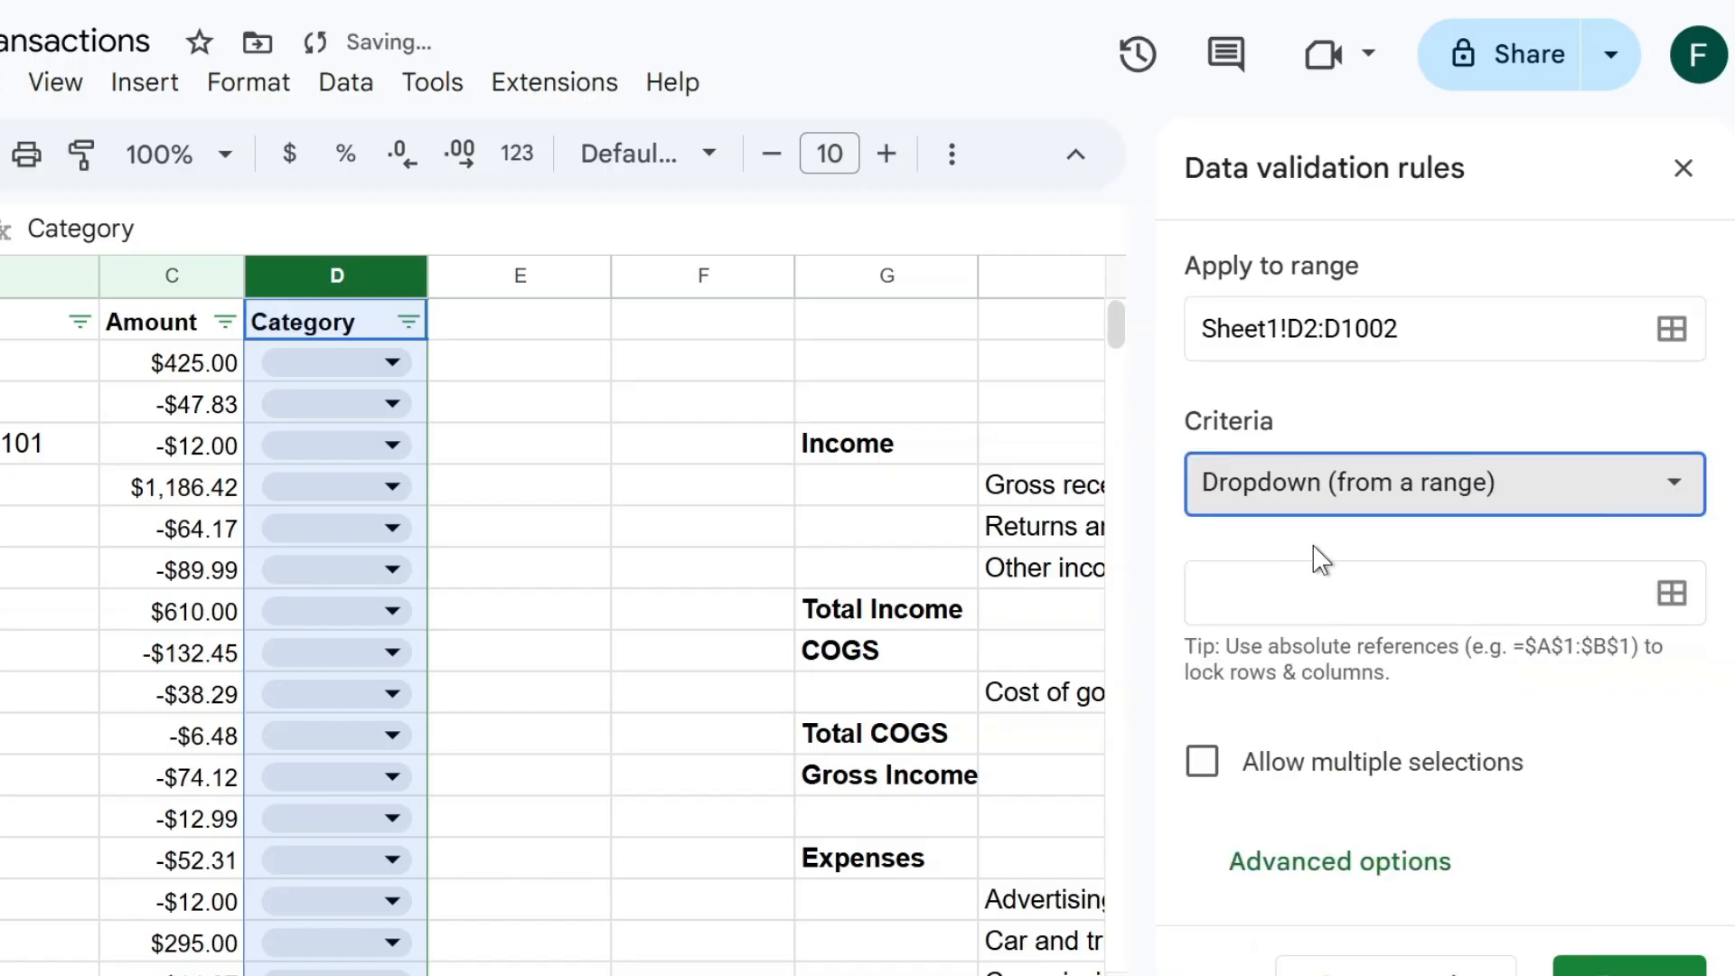
pyautogui.click(1309, 598)
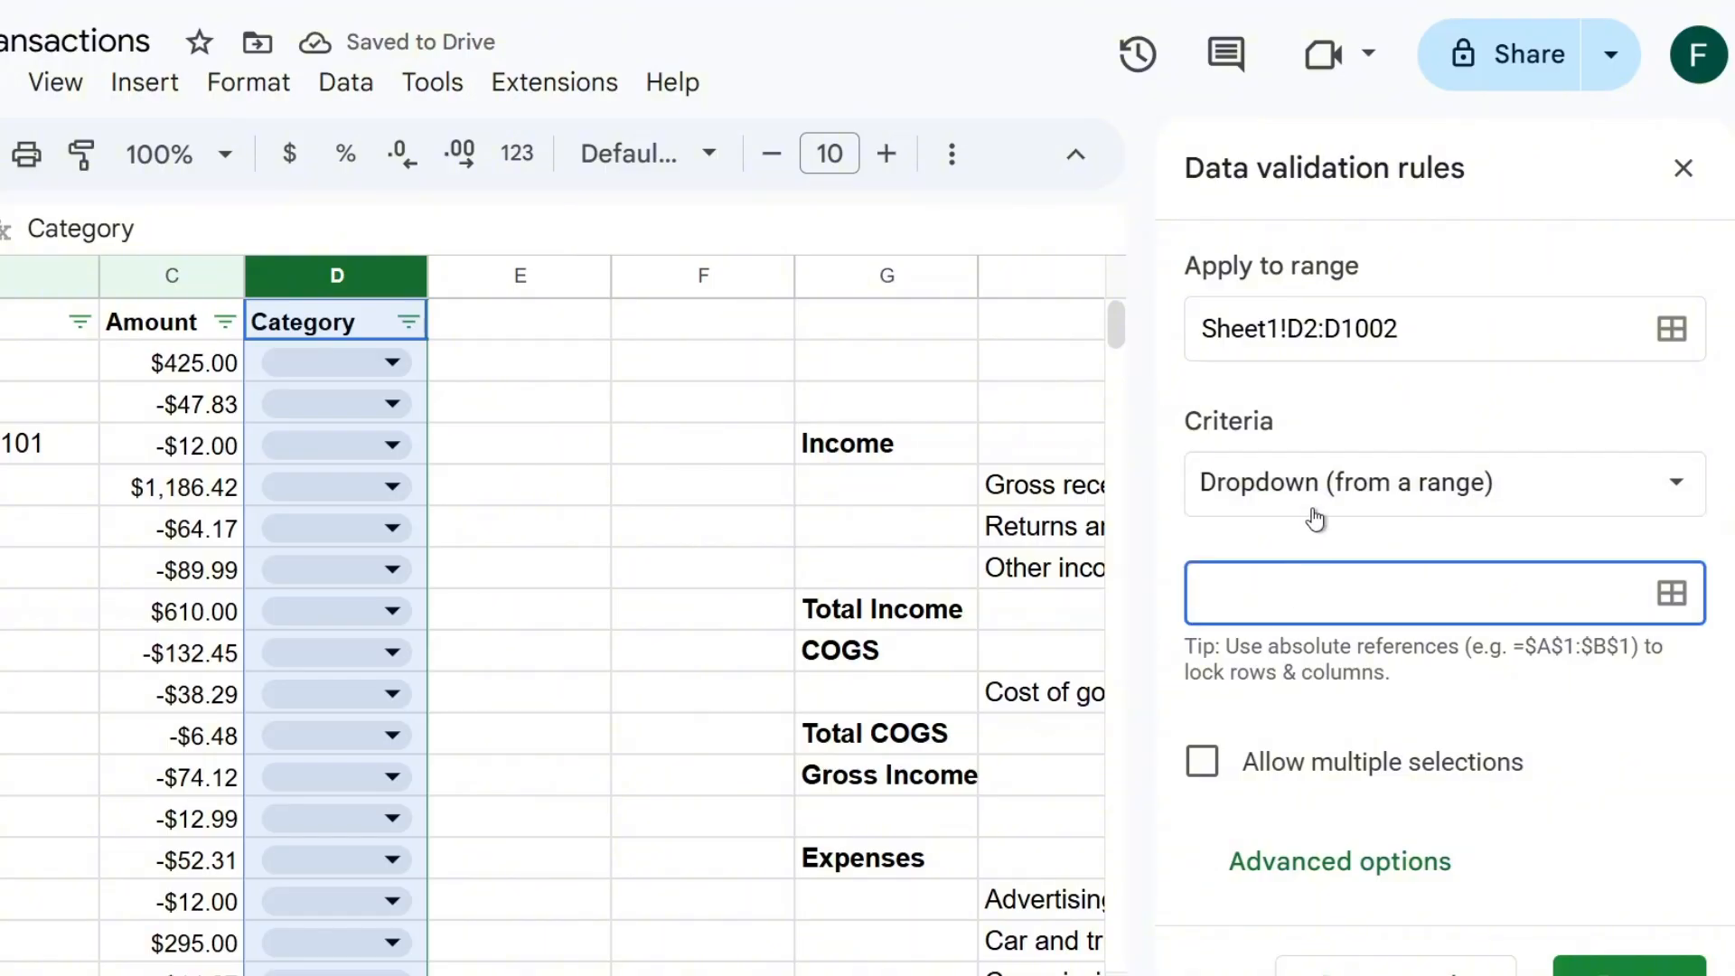
pyautogui.click(1031, 277)
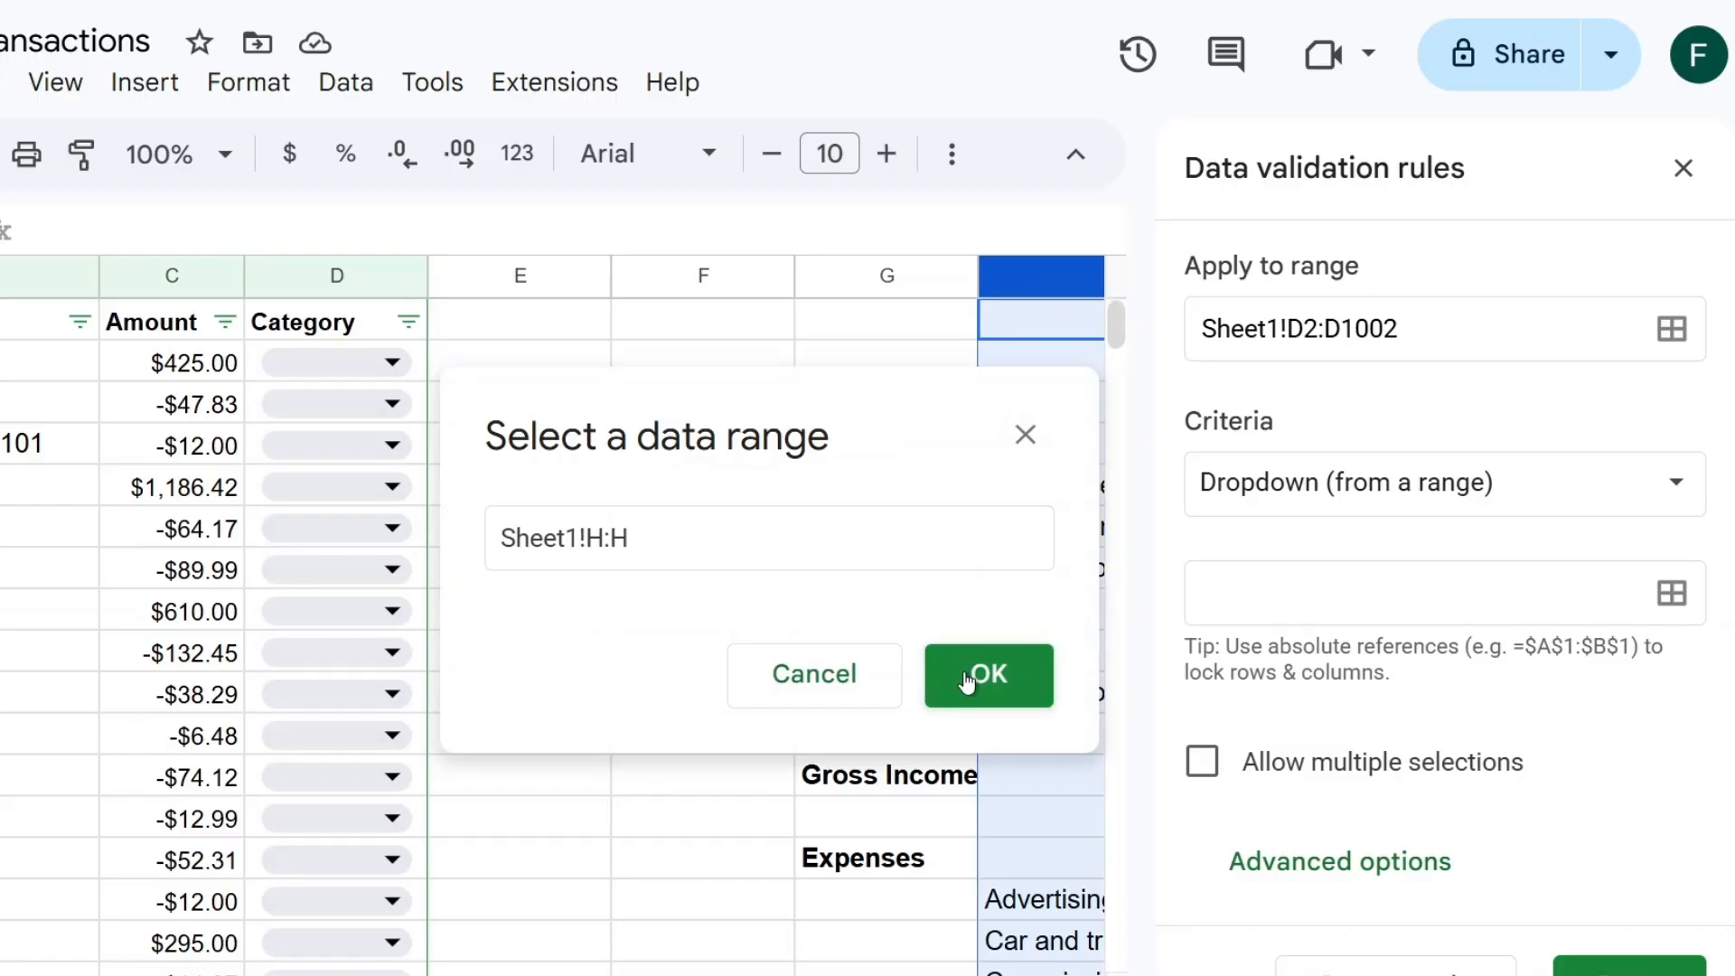
pyautogui.click(967, 683)
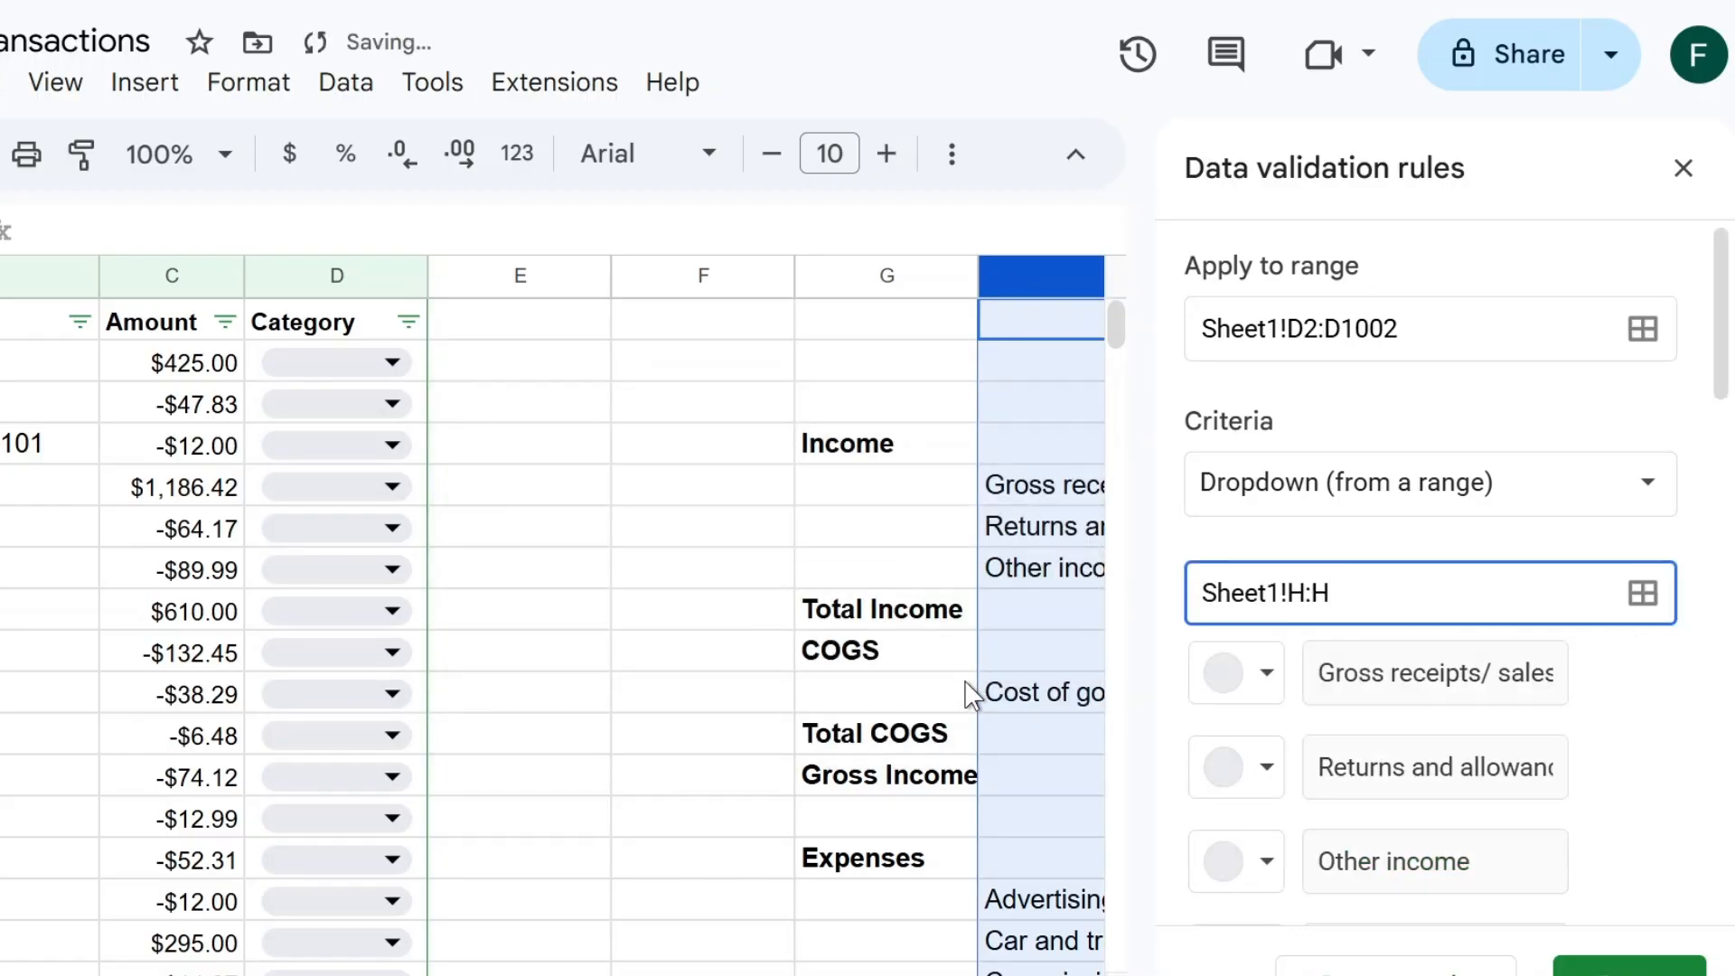
pyautogui.scroll(-10, 1507, 712)
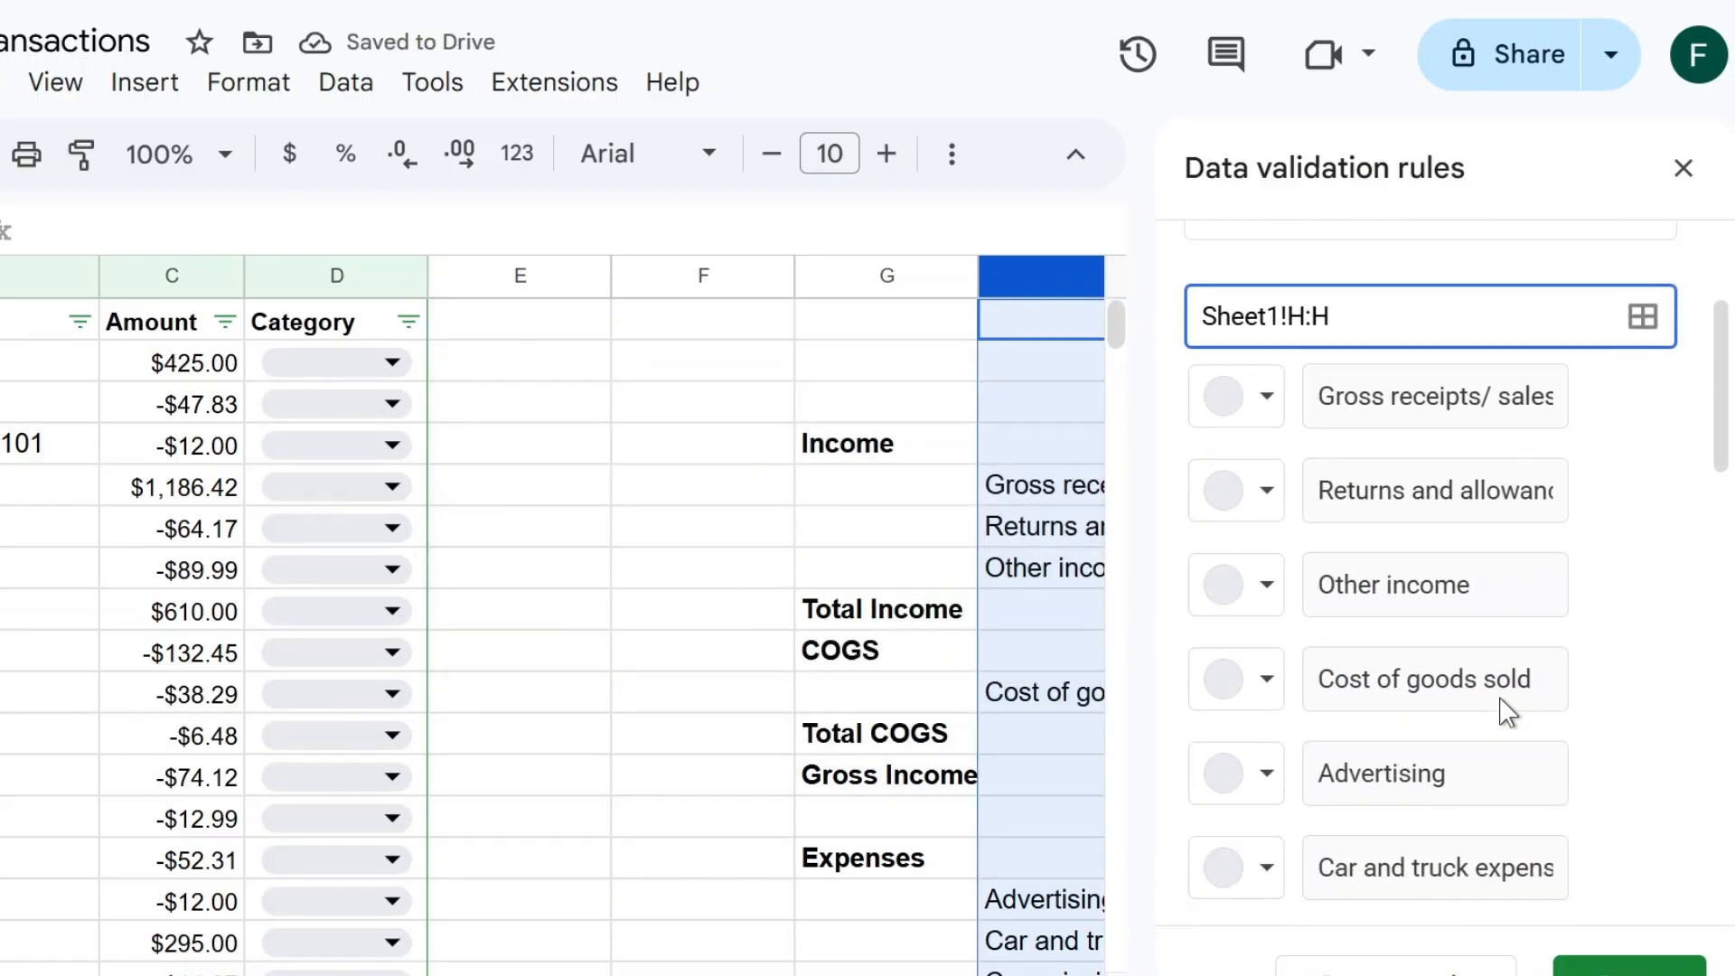
pyautogui.scroll(10, 1508, 714)
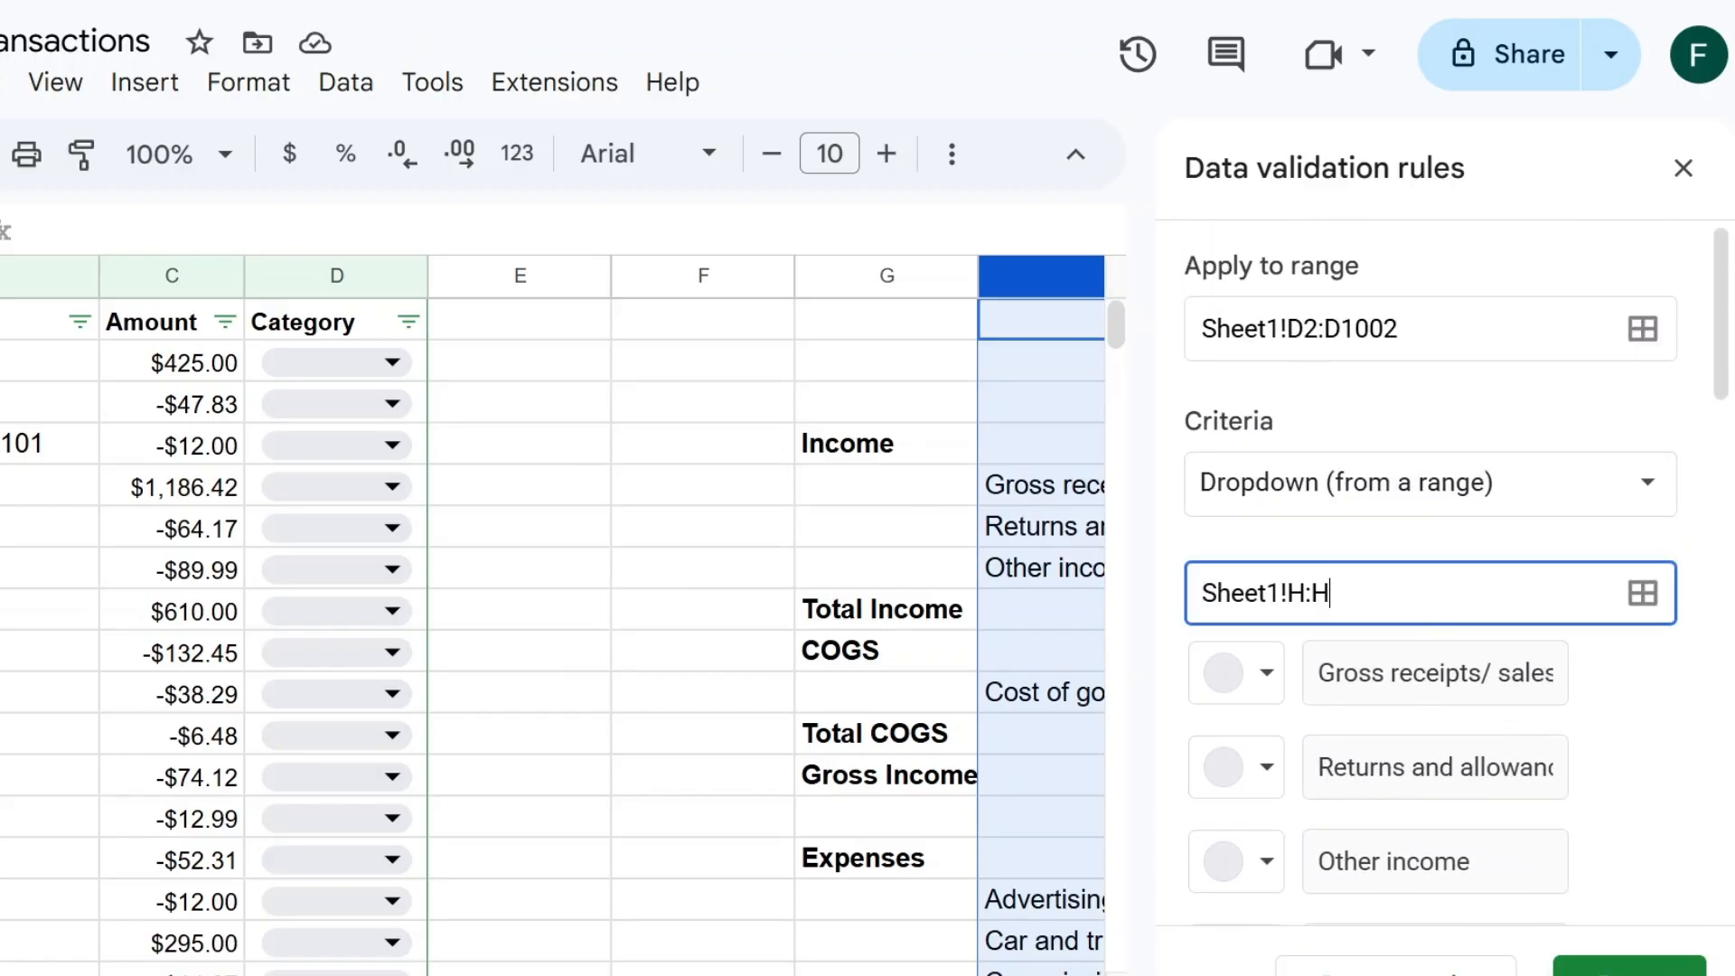
pyautogui.click(1630, 963)
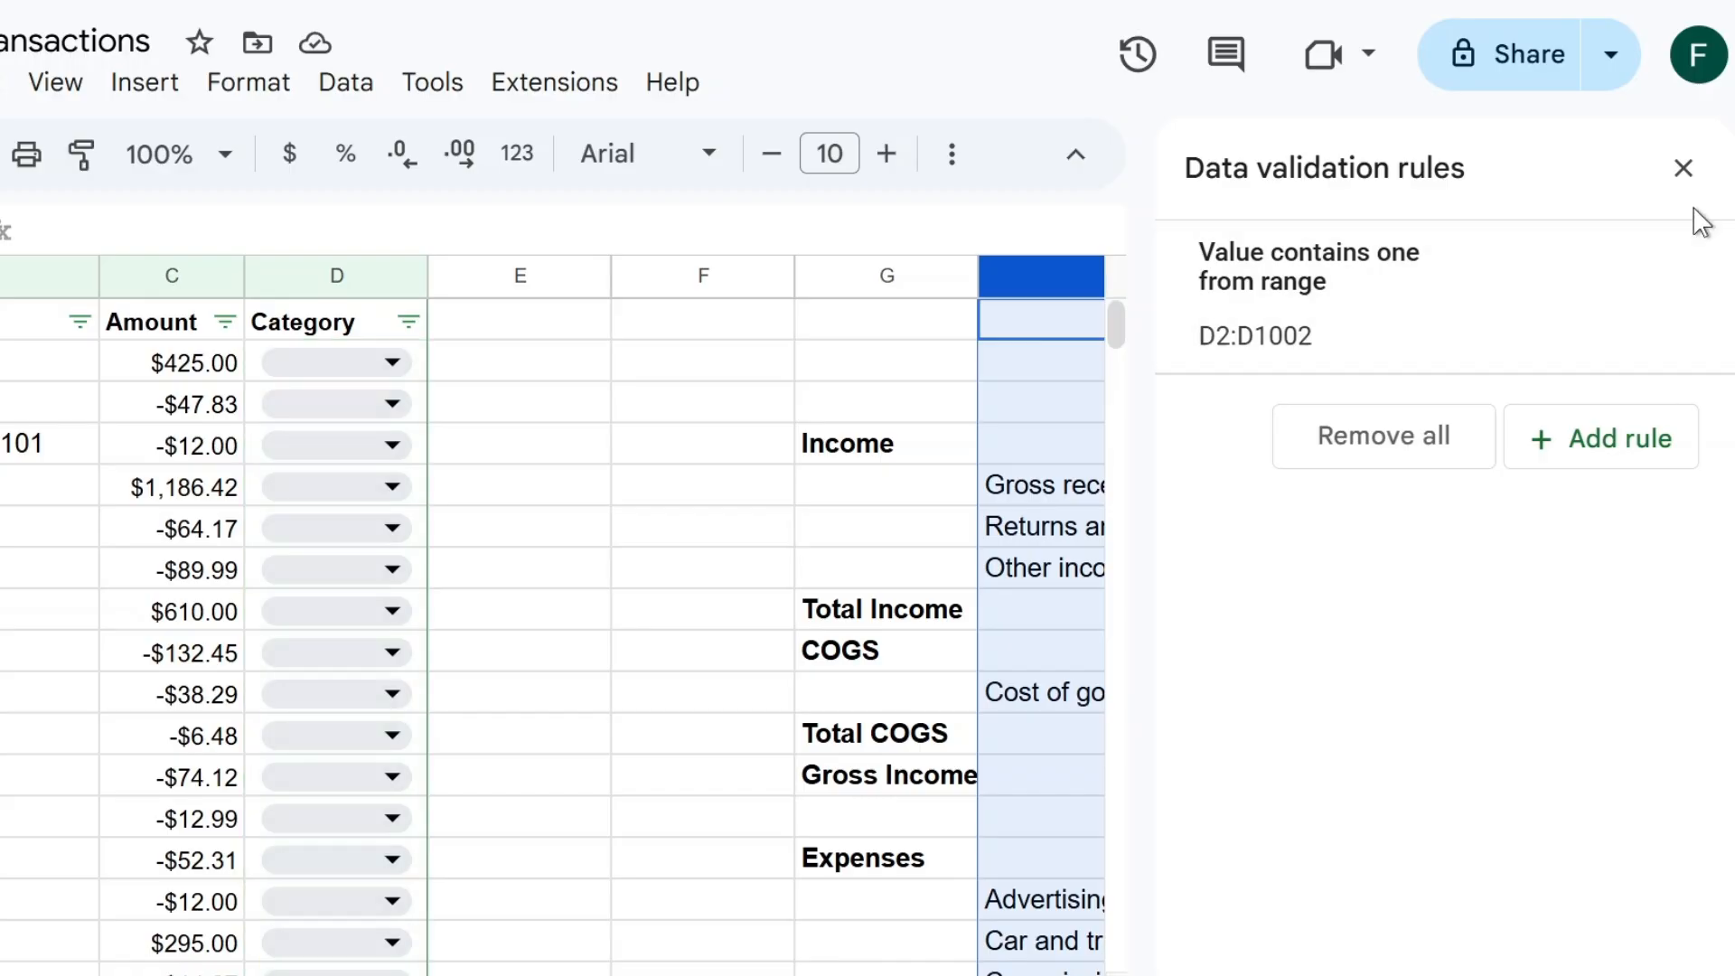
pyautogui.click(1682, 175)
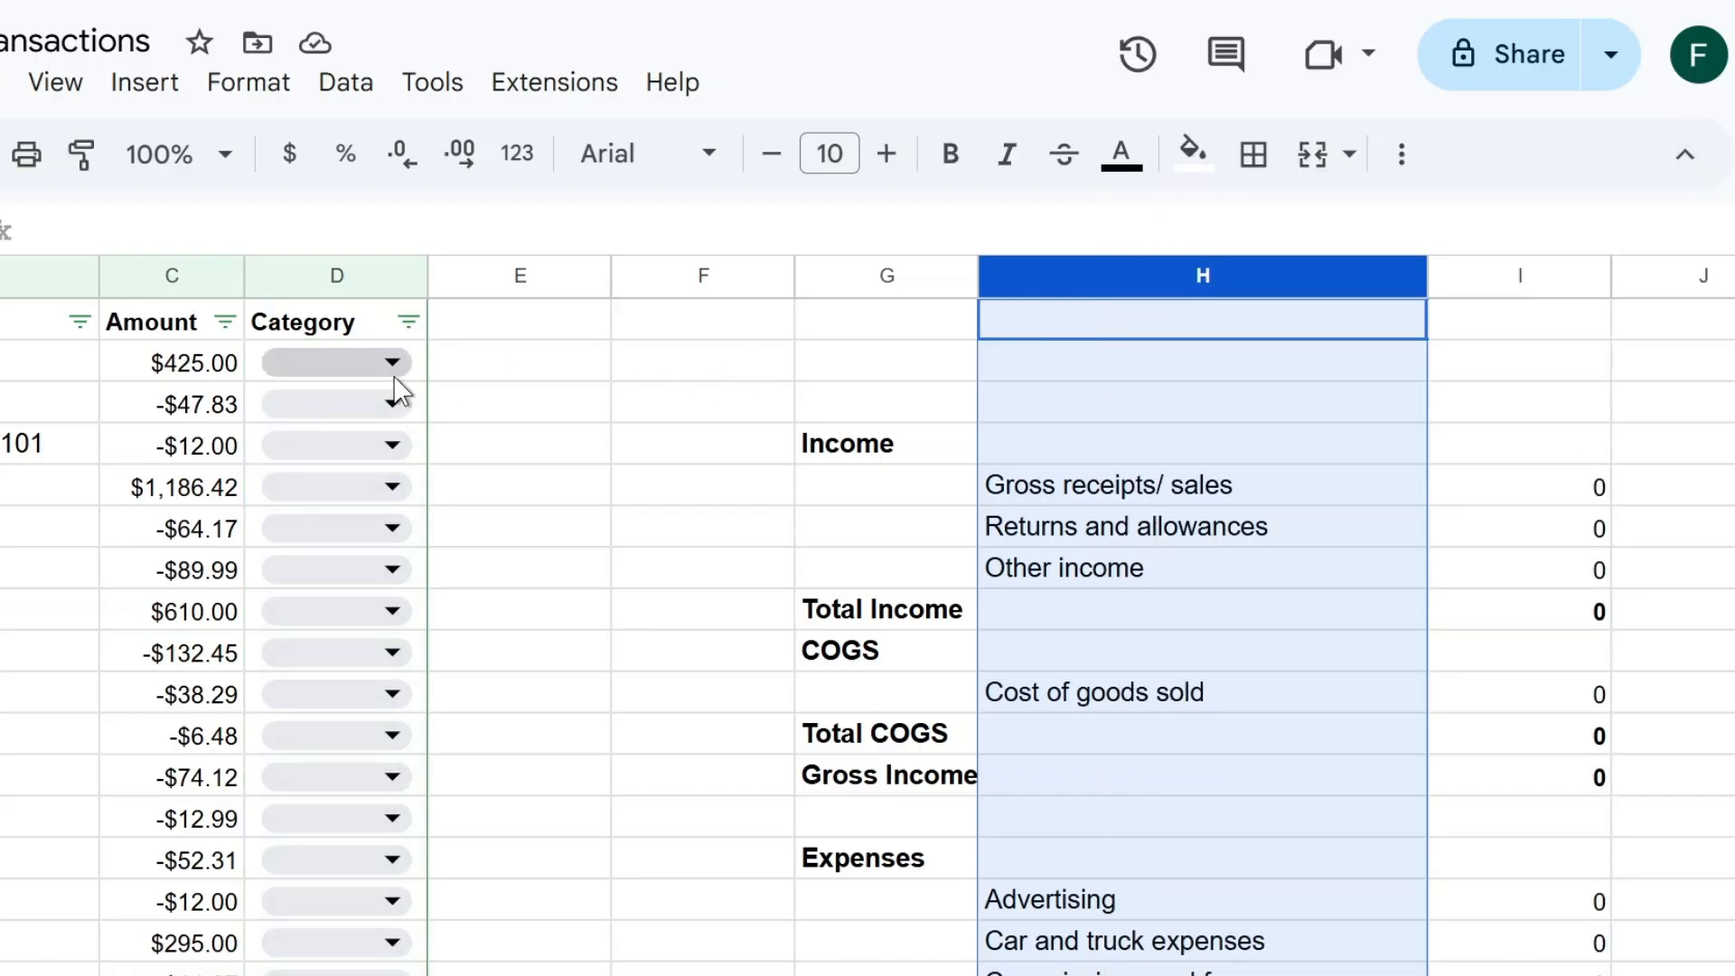
# Categorize the first transaction in D2 as Gross receipts/ sales and widen column D to fit the full category name.
pyautogui.rightClick(388, 287)
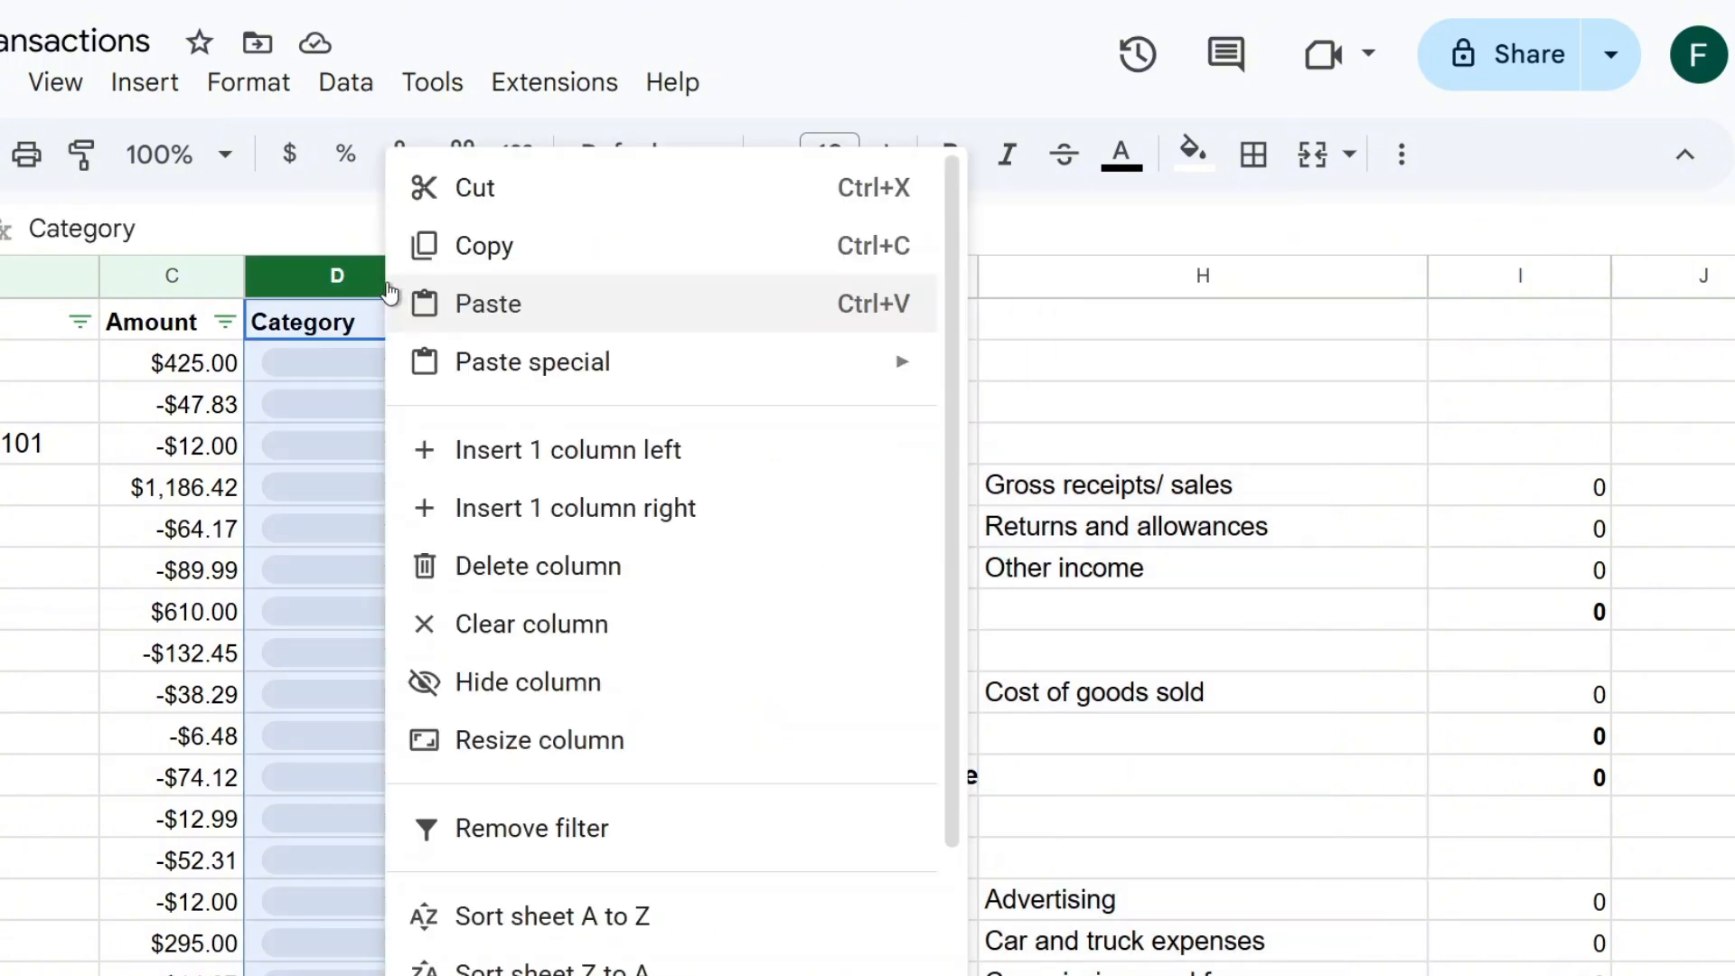
pyautogui.click(1003, 401)
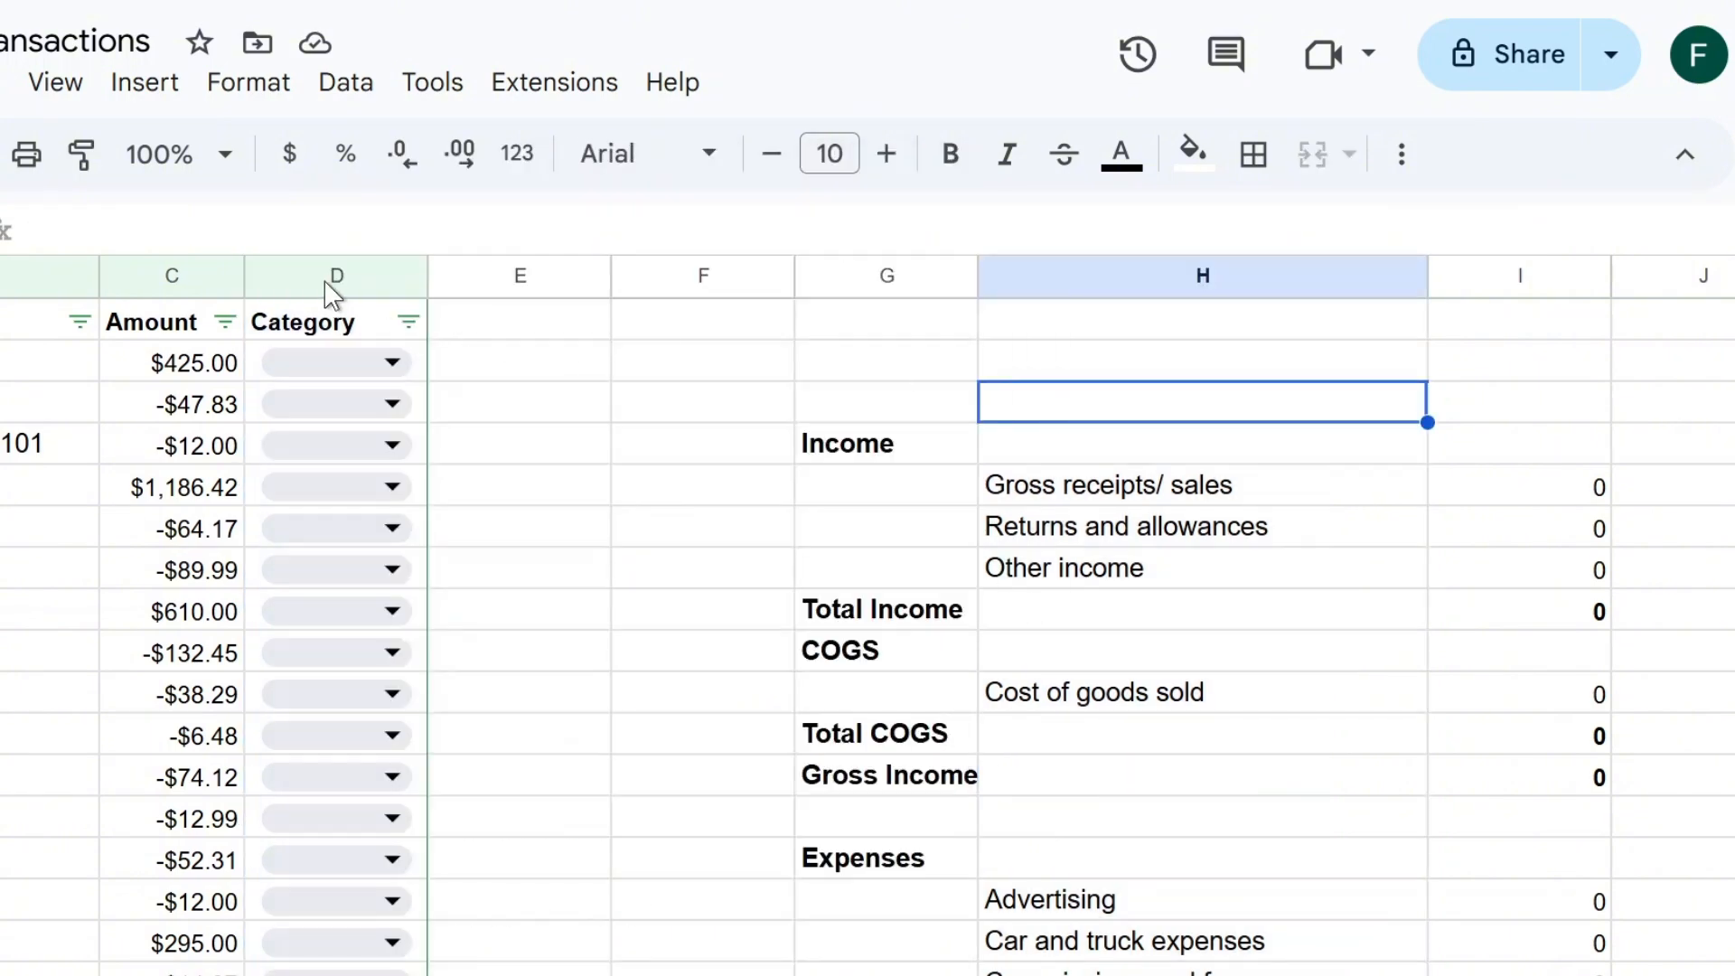
pyautogui.click(392, 362)
pyautogui.click(391, 408)
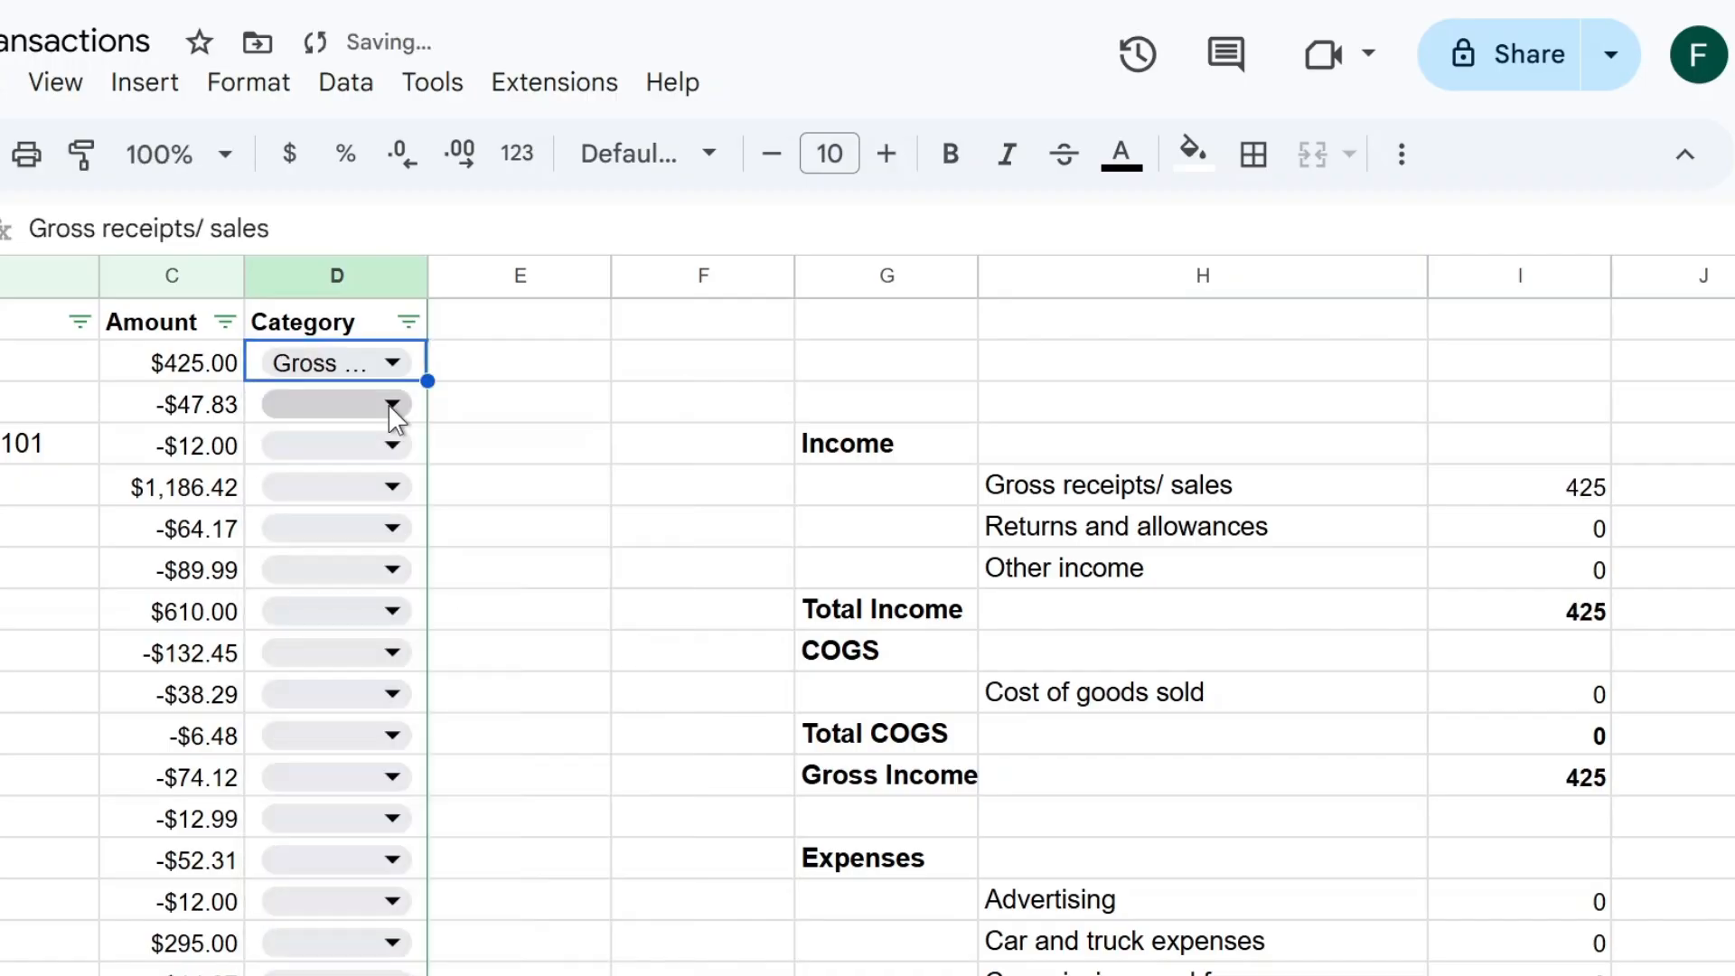
pyautogui.moveTo(426, 275); pyautogui.dragTo(641, 275)
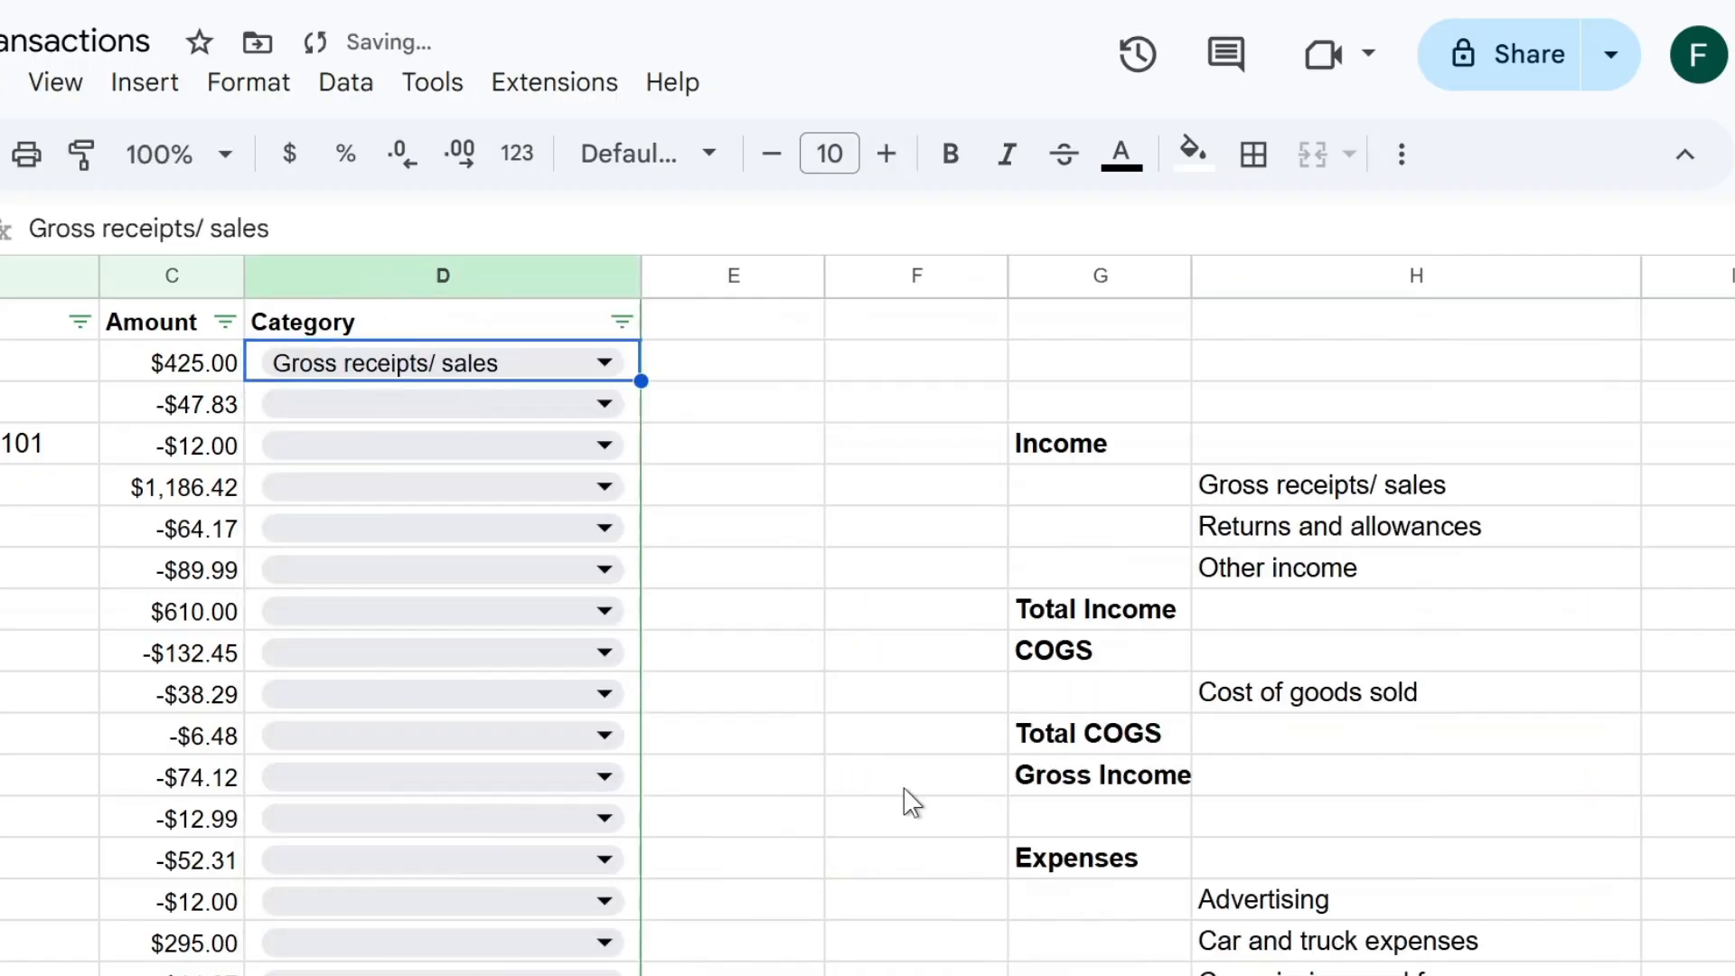
# Enter the title Profit & Loss Summary in G3, above the Income heading.
pyautogui.hscroll(-5, 907, 802)
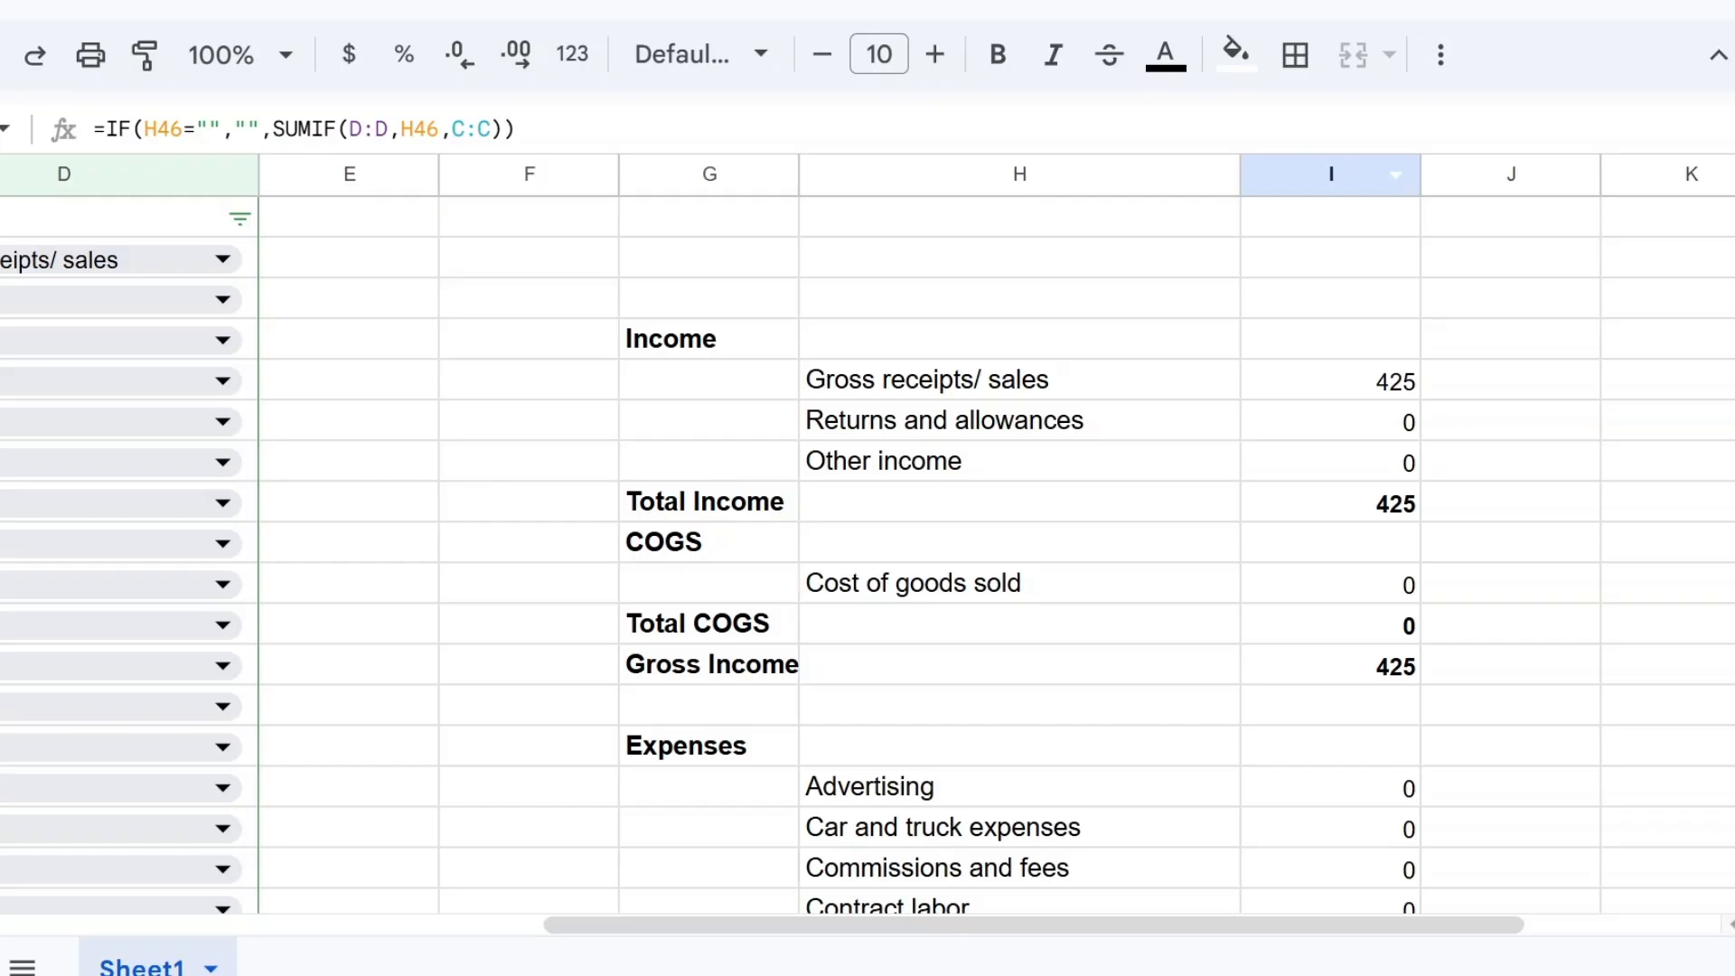
pyautogui.doubleClick(706, 295)
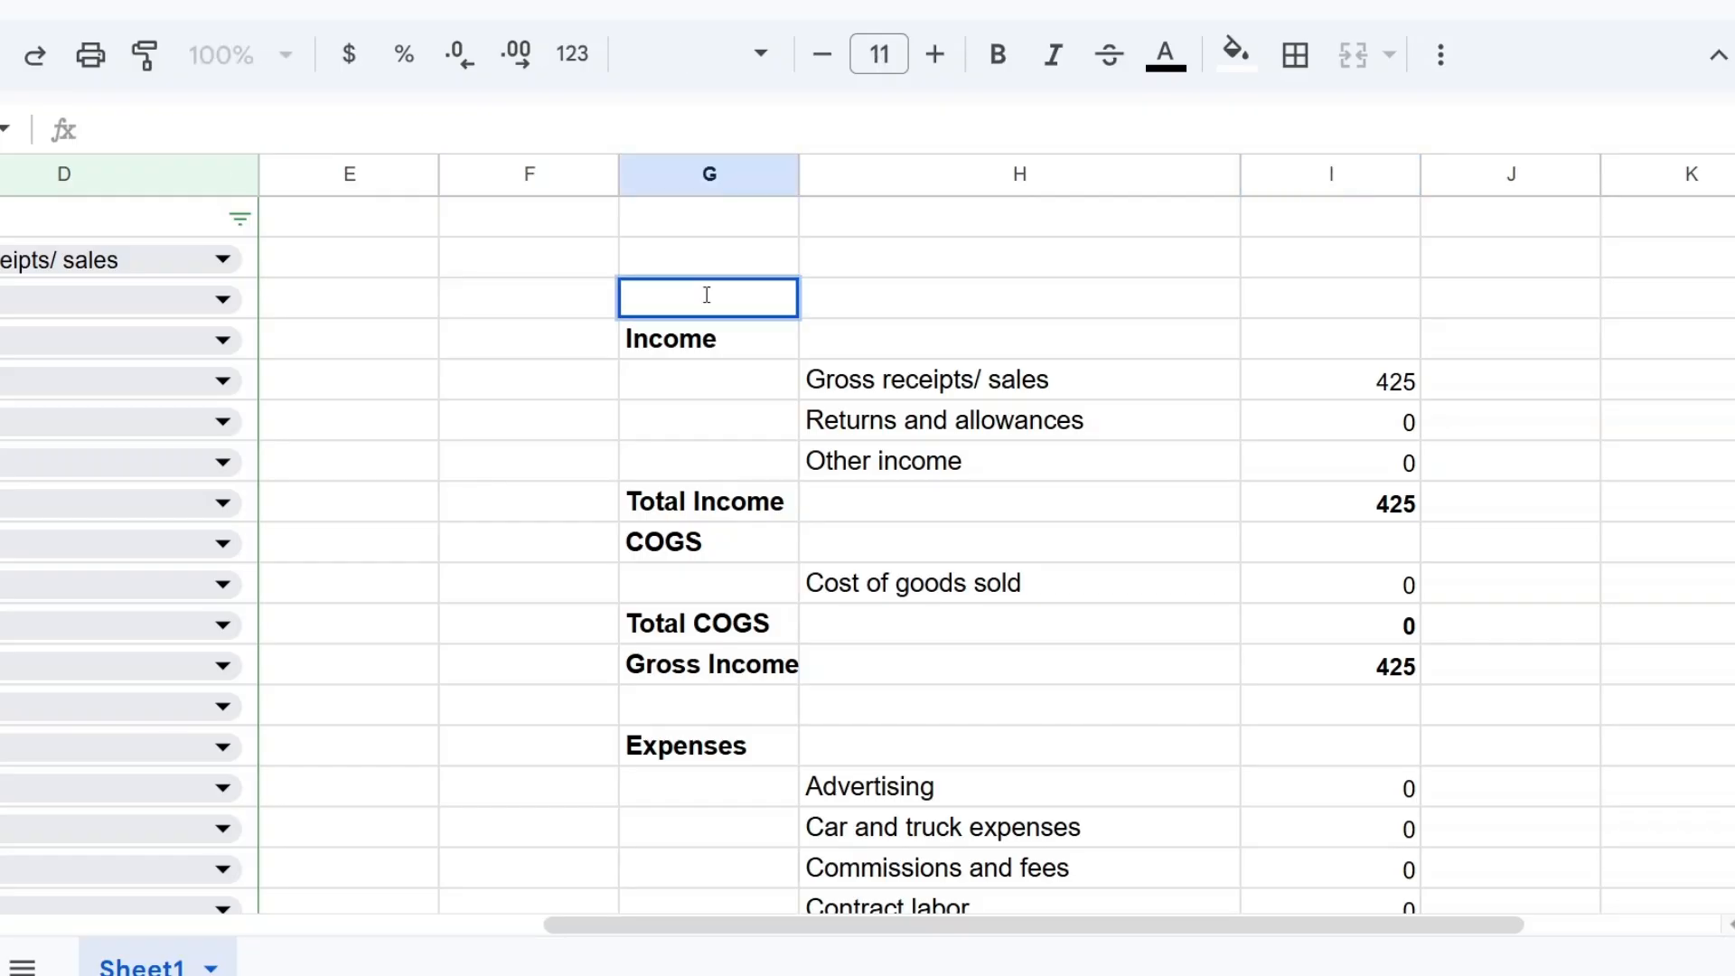
pyautogui.write('Profit & L')
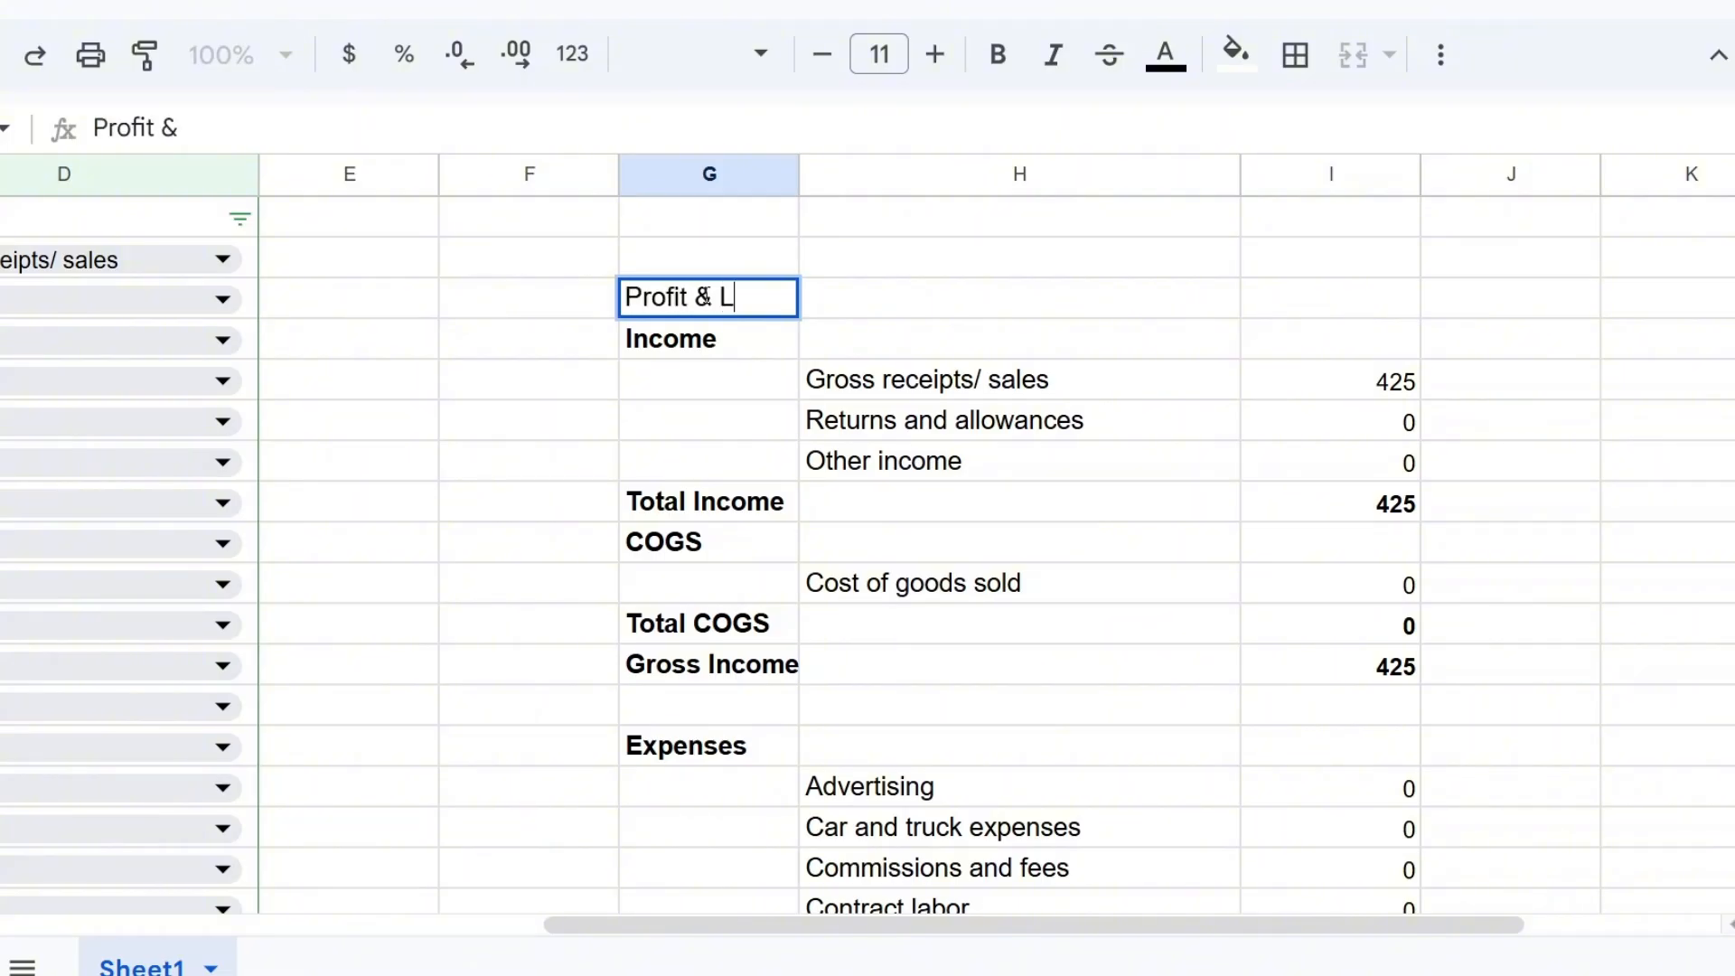
pyautogui.write('oss Summary')
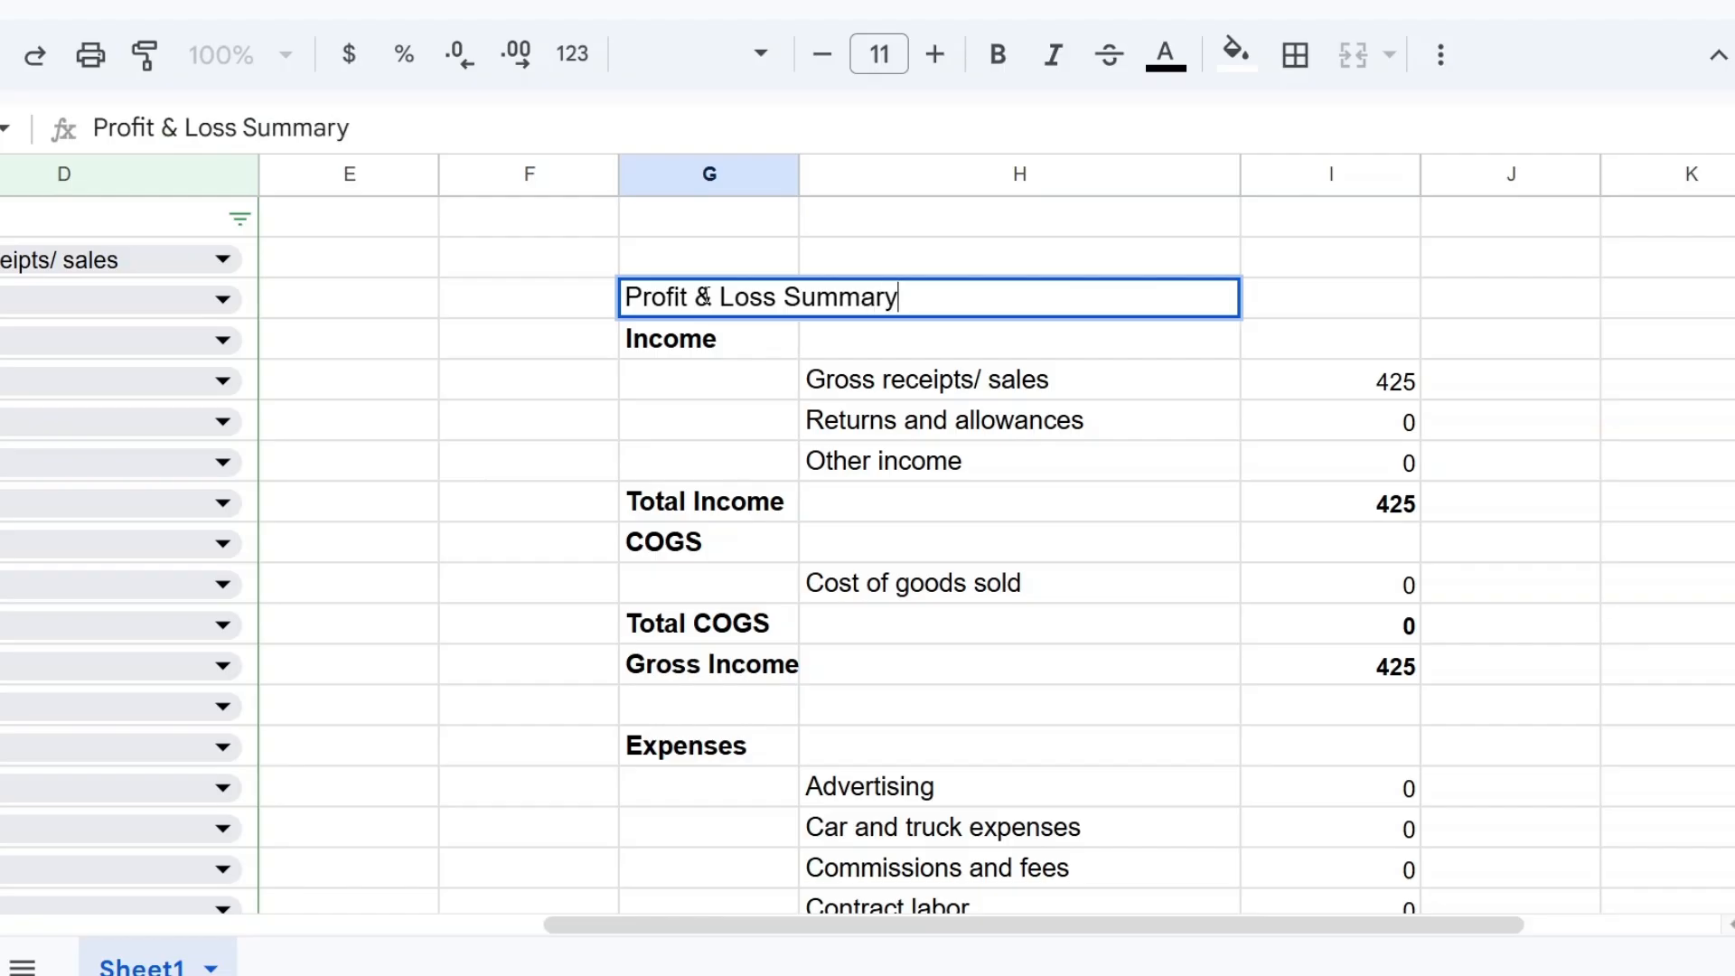
pyautogui.press('Return')
# Make the Profit & Loss Summary title bold and increase its font size to 15.
pyautogui.click(687, 302)
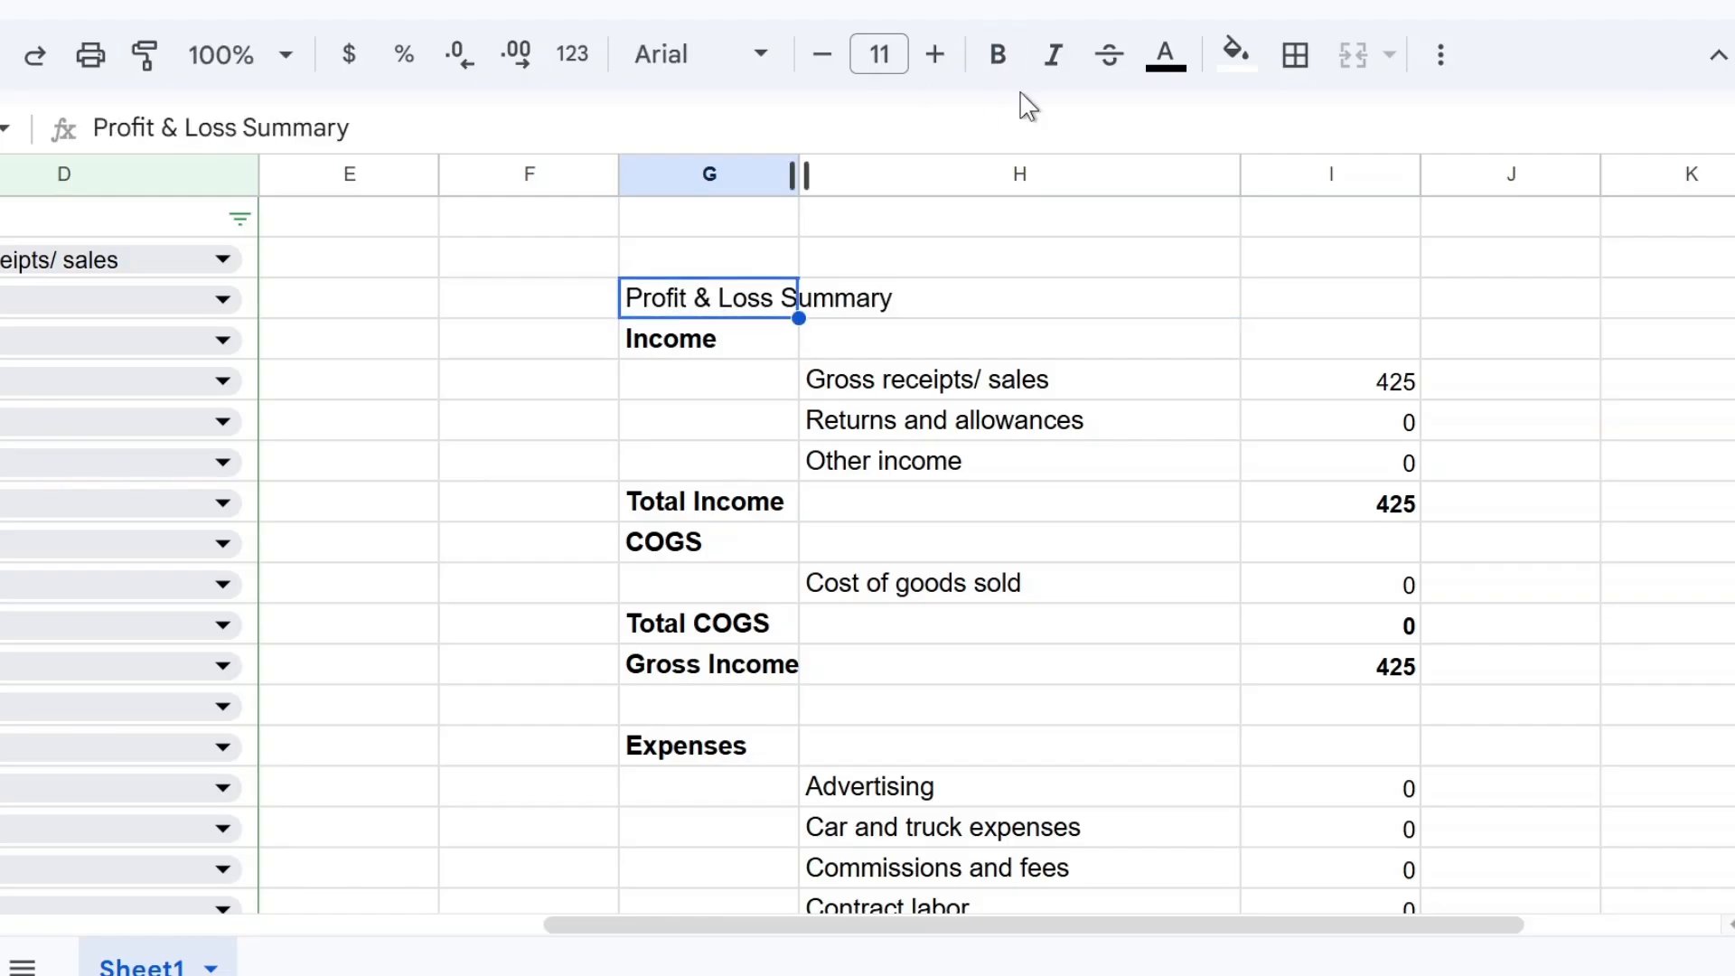
pyautogui.click(998, 54)
pyautogui.click(935, 55)
pyautogui.click(935, 54)
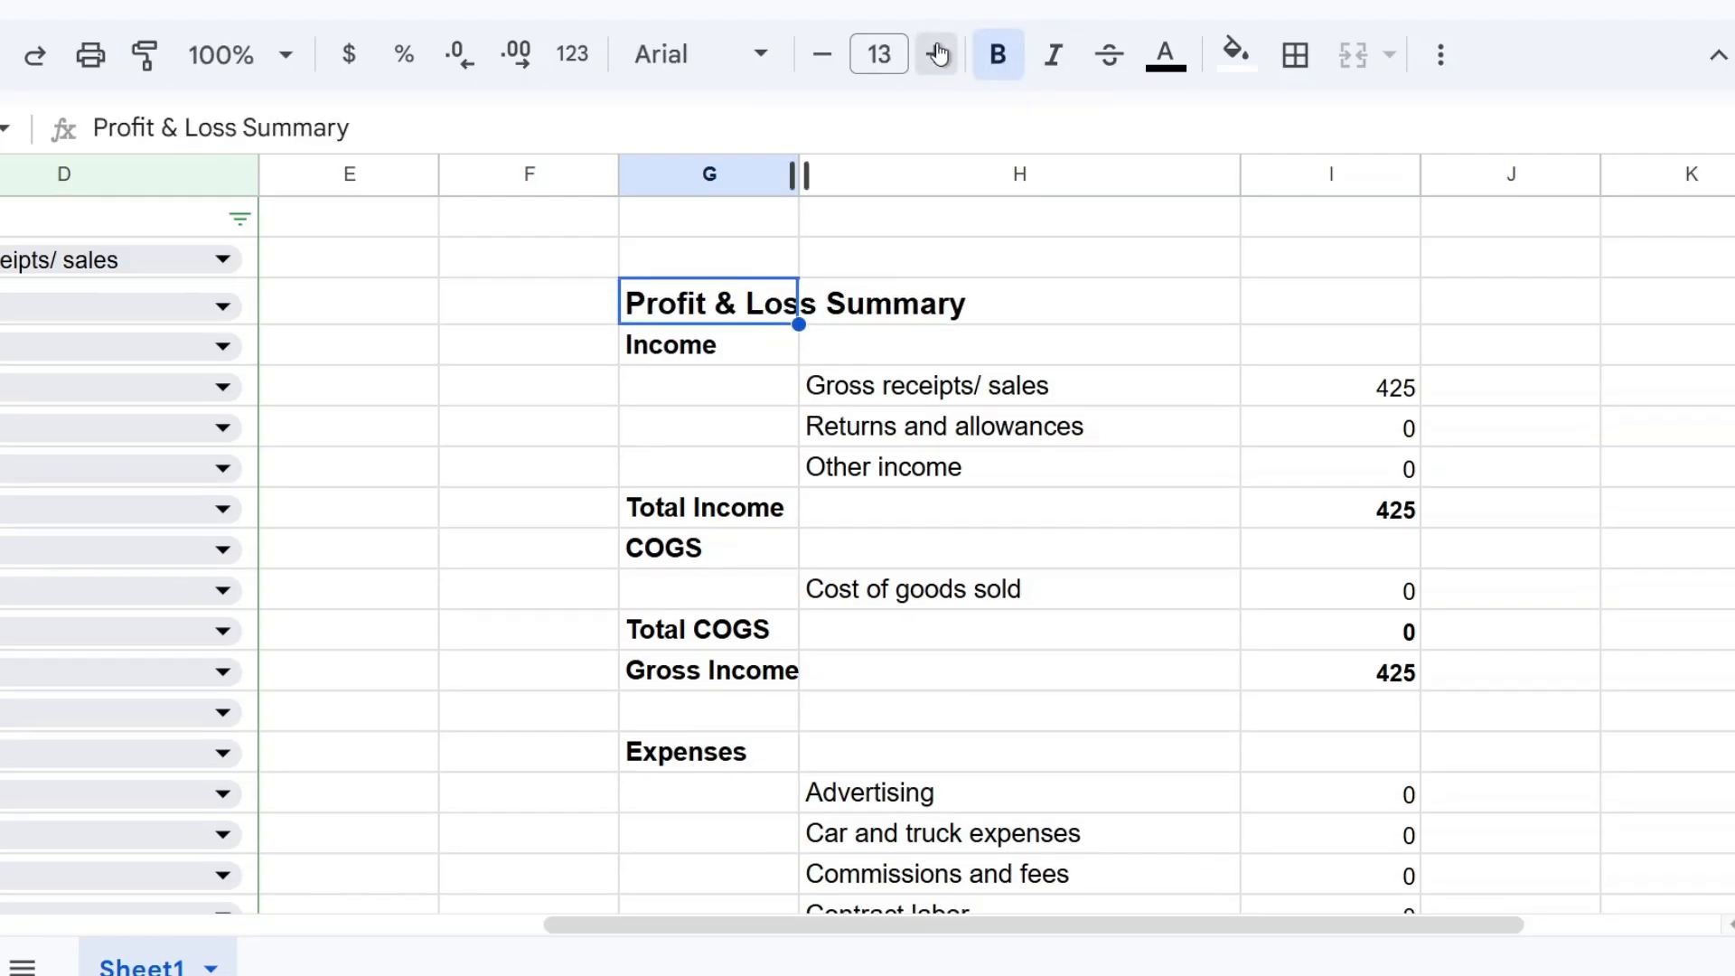
pyautogui.click(935, 55)
pyautogui.click(935, 54)
pyautogui.click(1039, 527)
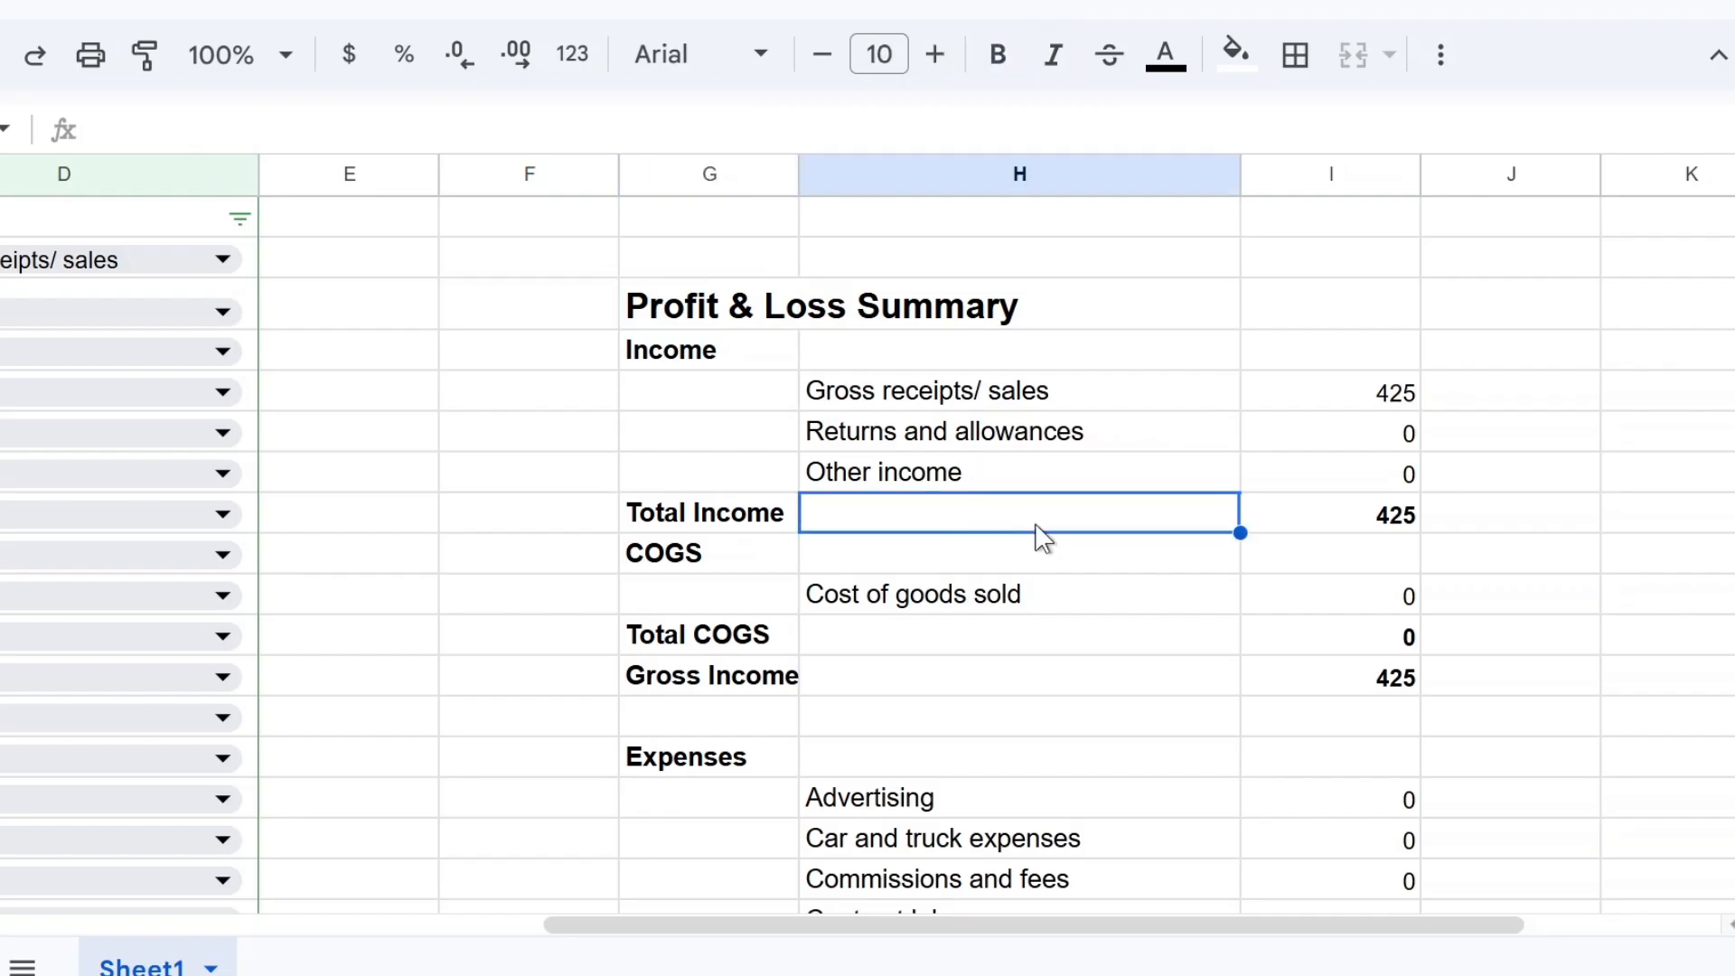
# Apply white borders to all cells of F2:J34 around the profit and loss summary to hide its gridlines.
pyautogui.click(571, 257)
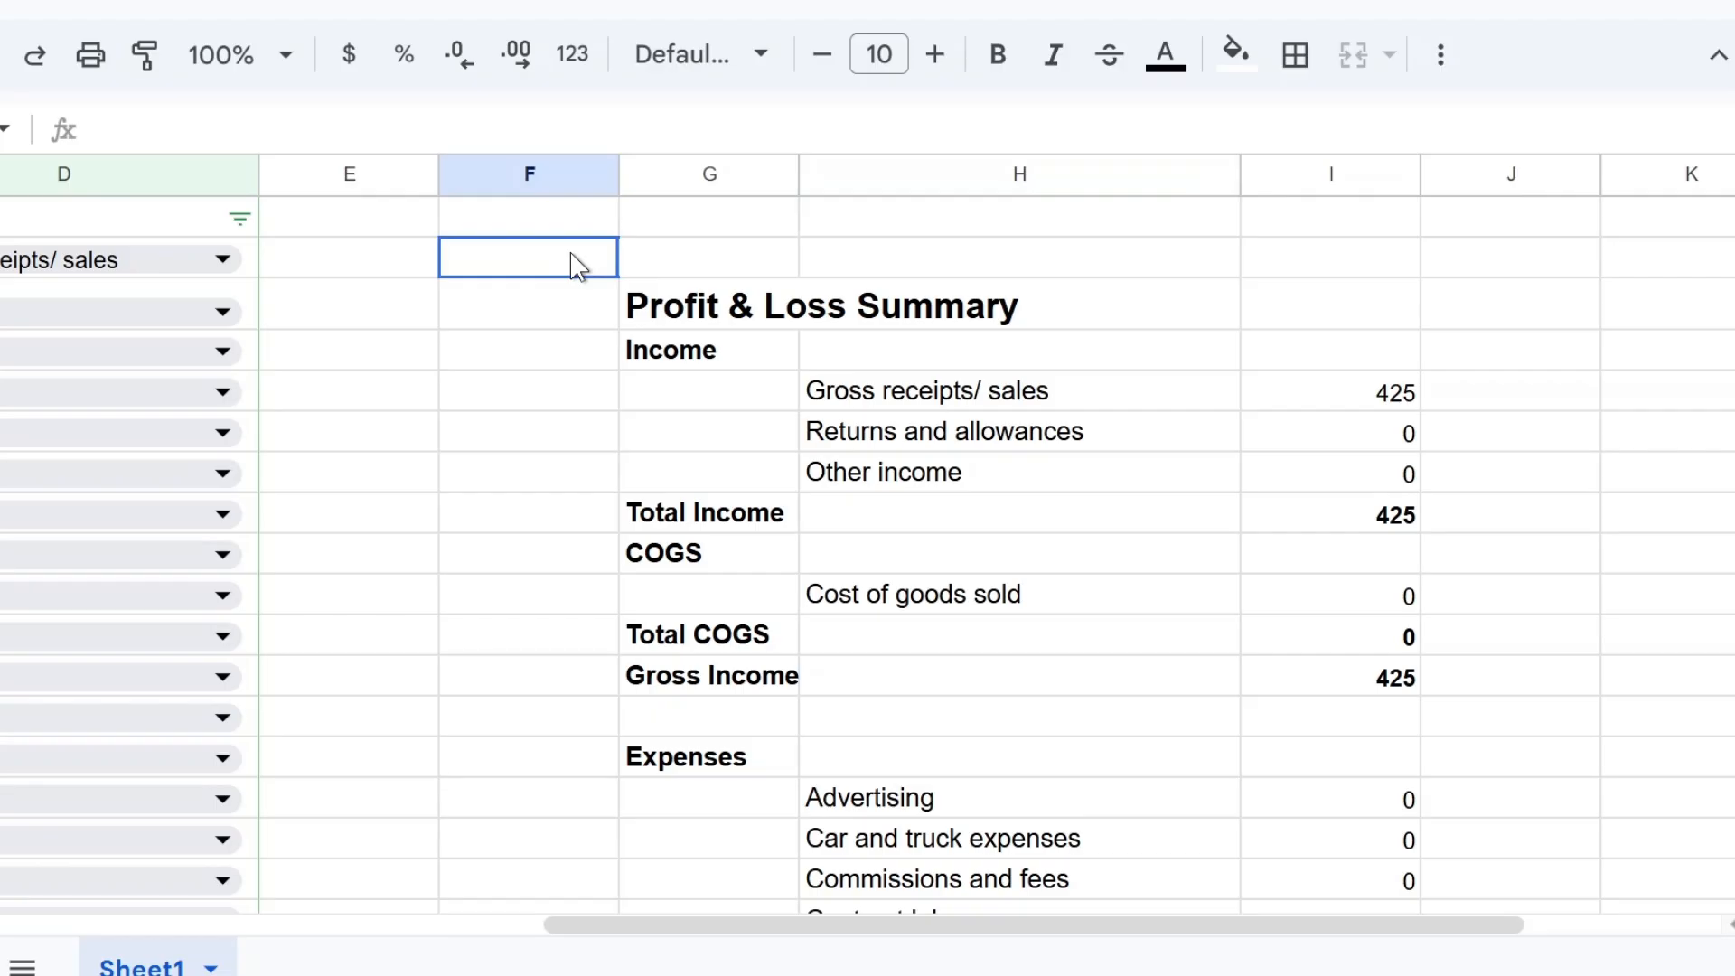
pyautogui.moveTo(571, 257); pyautogui.dragTo(1511, 271)
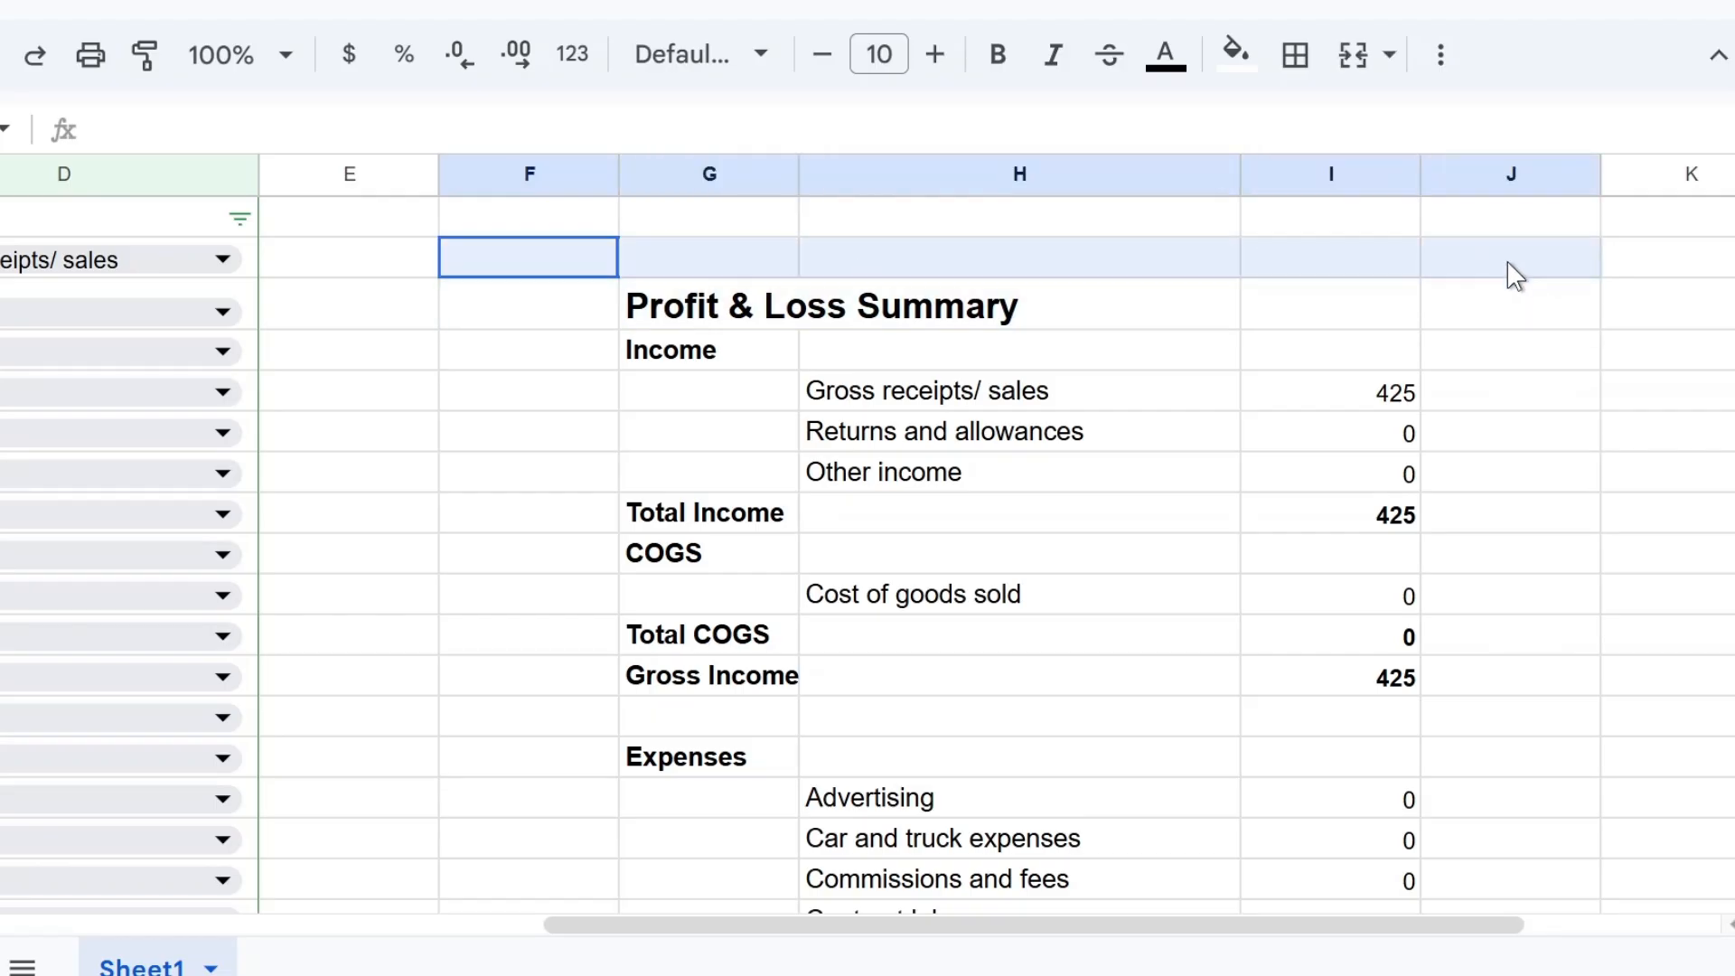
pyautogui.moveTo(1507, 262); pyautogui.dragTo(1501, 830)
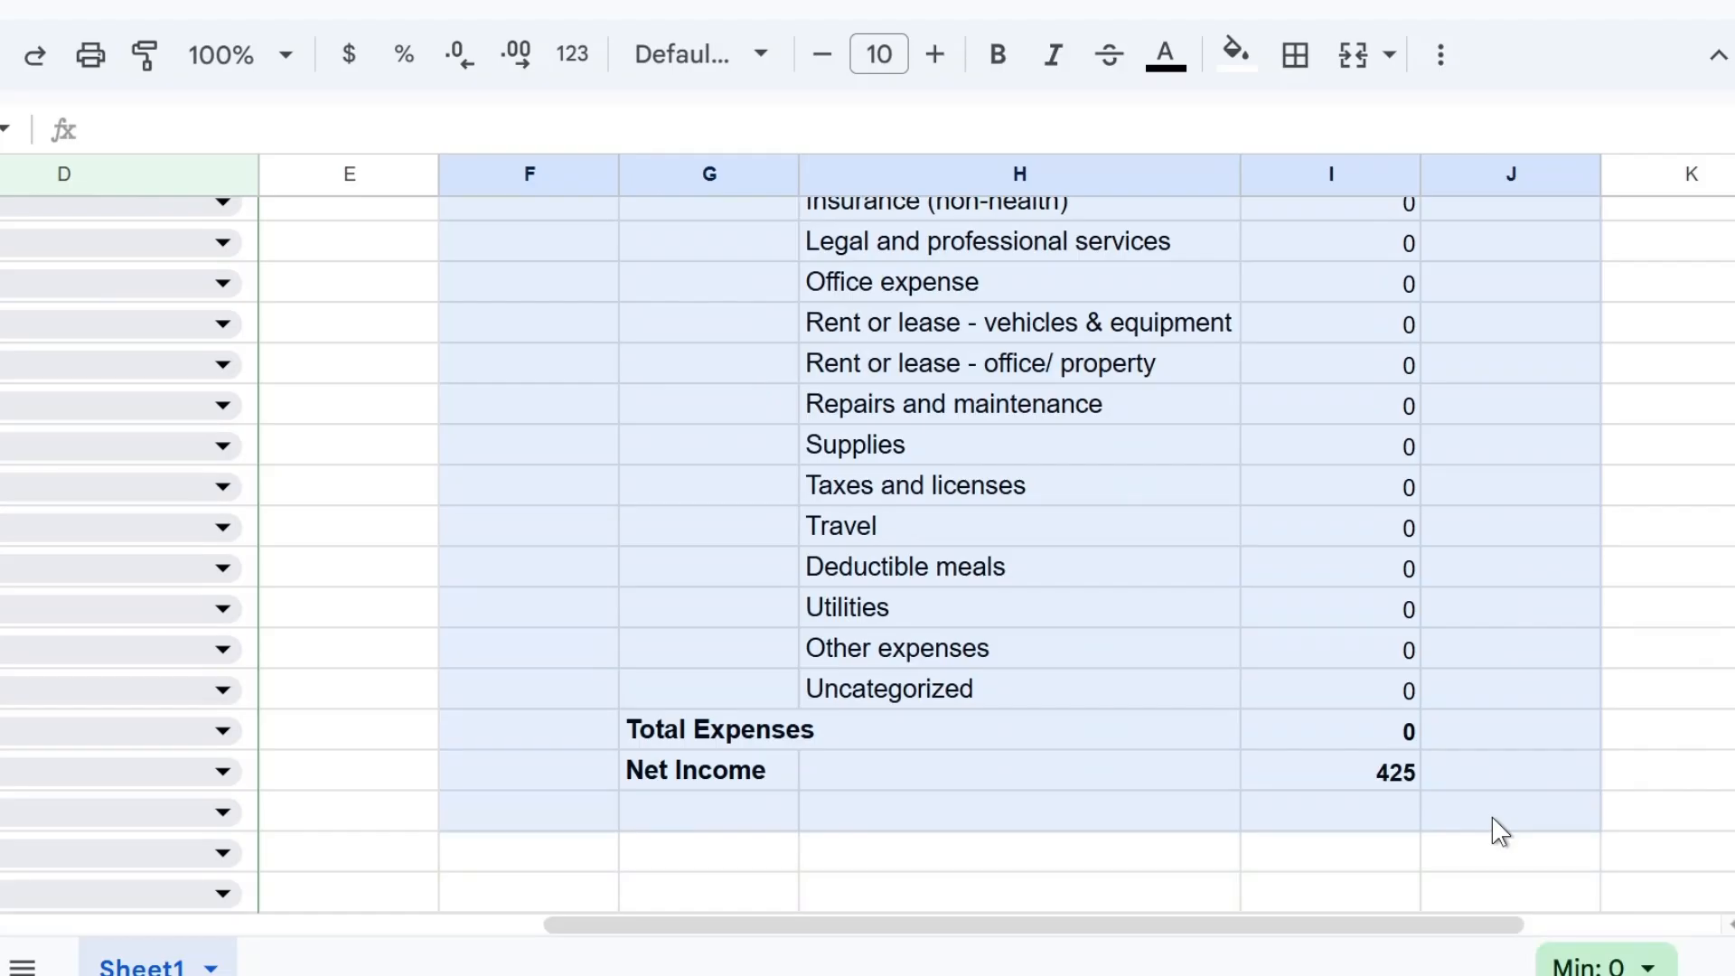
pyautogui.moveTo(1493, 818); pyautogui.dragTo(1494, 817)
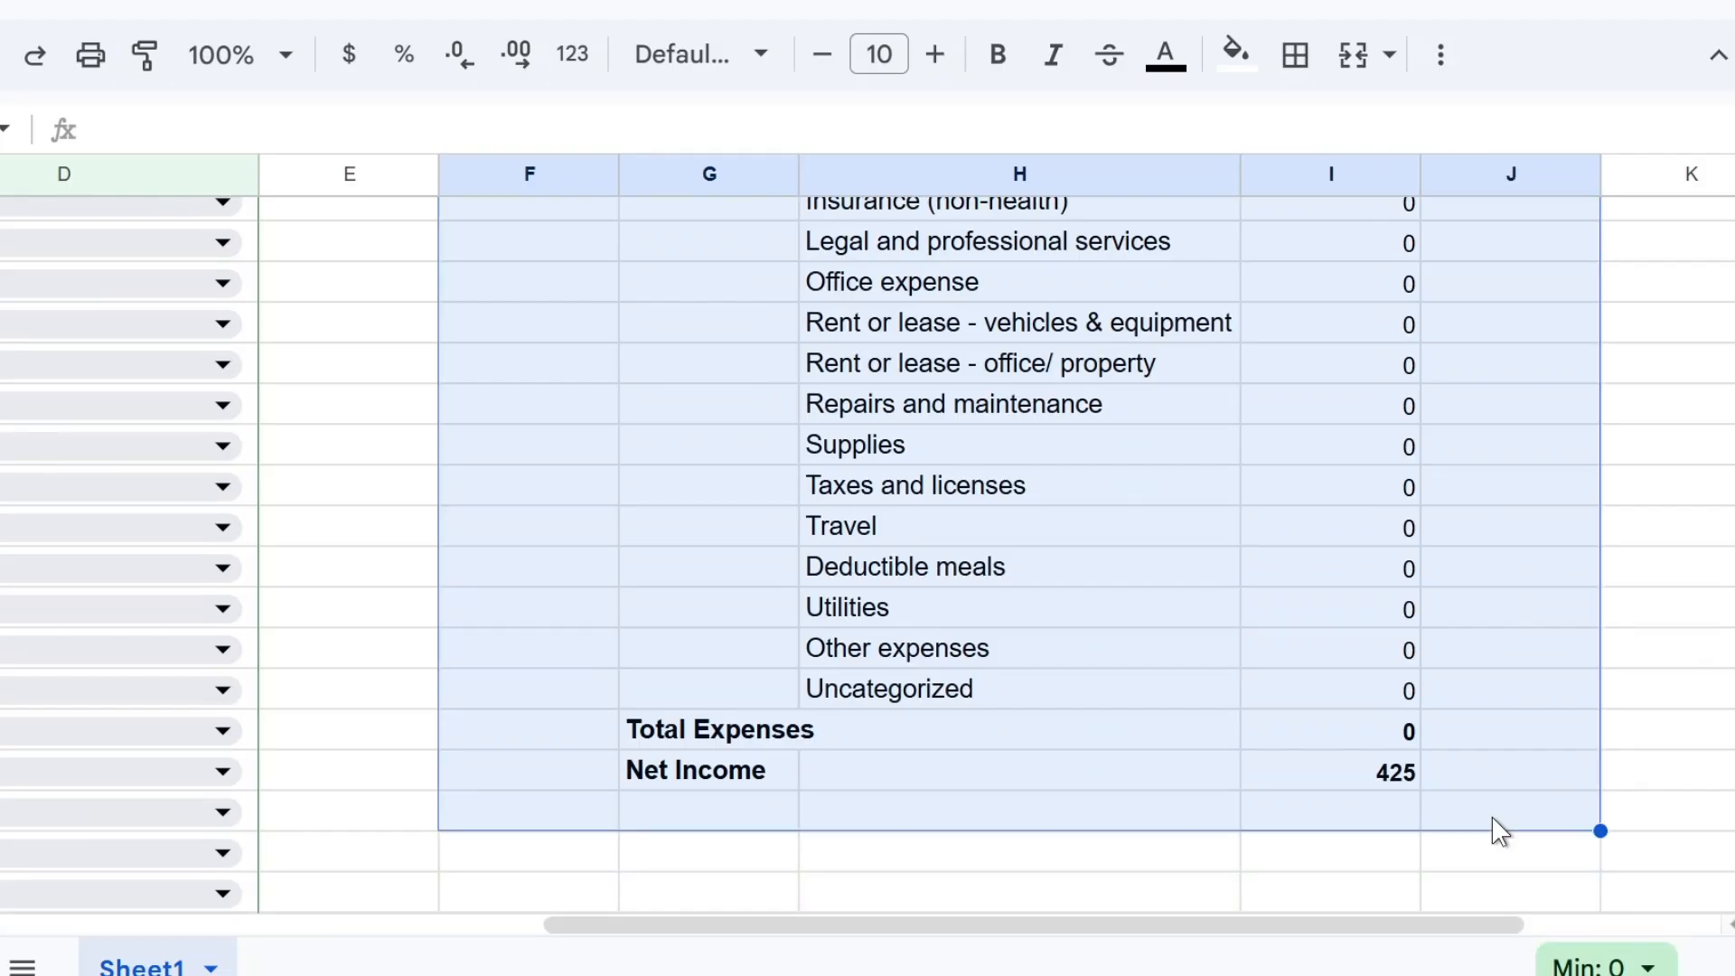
pyautogui.click(1295, 54)
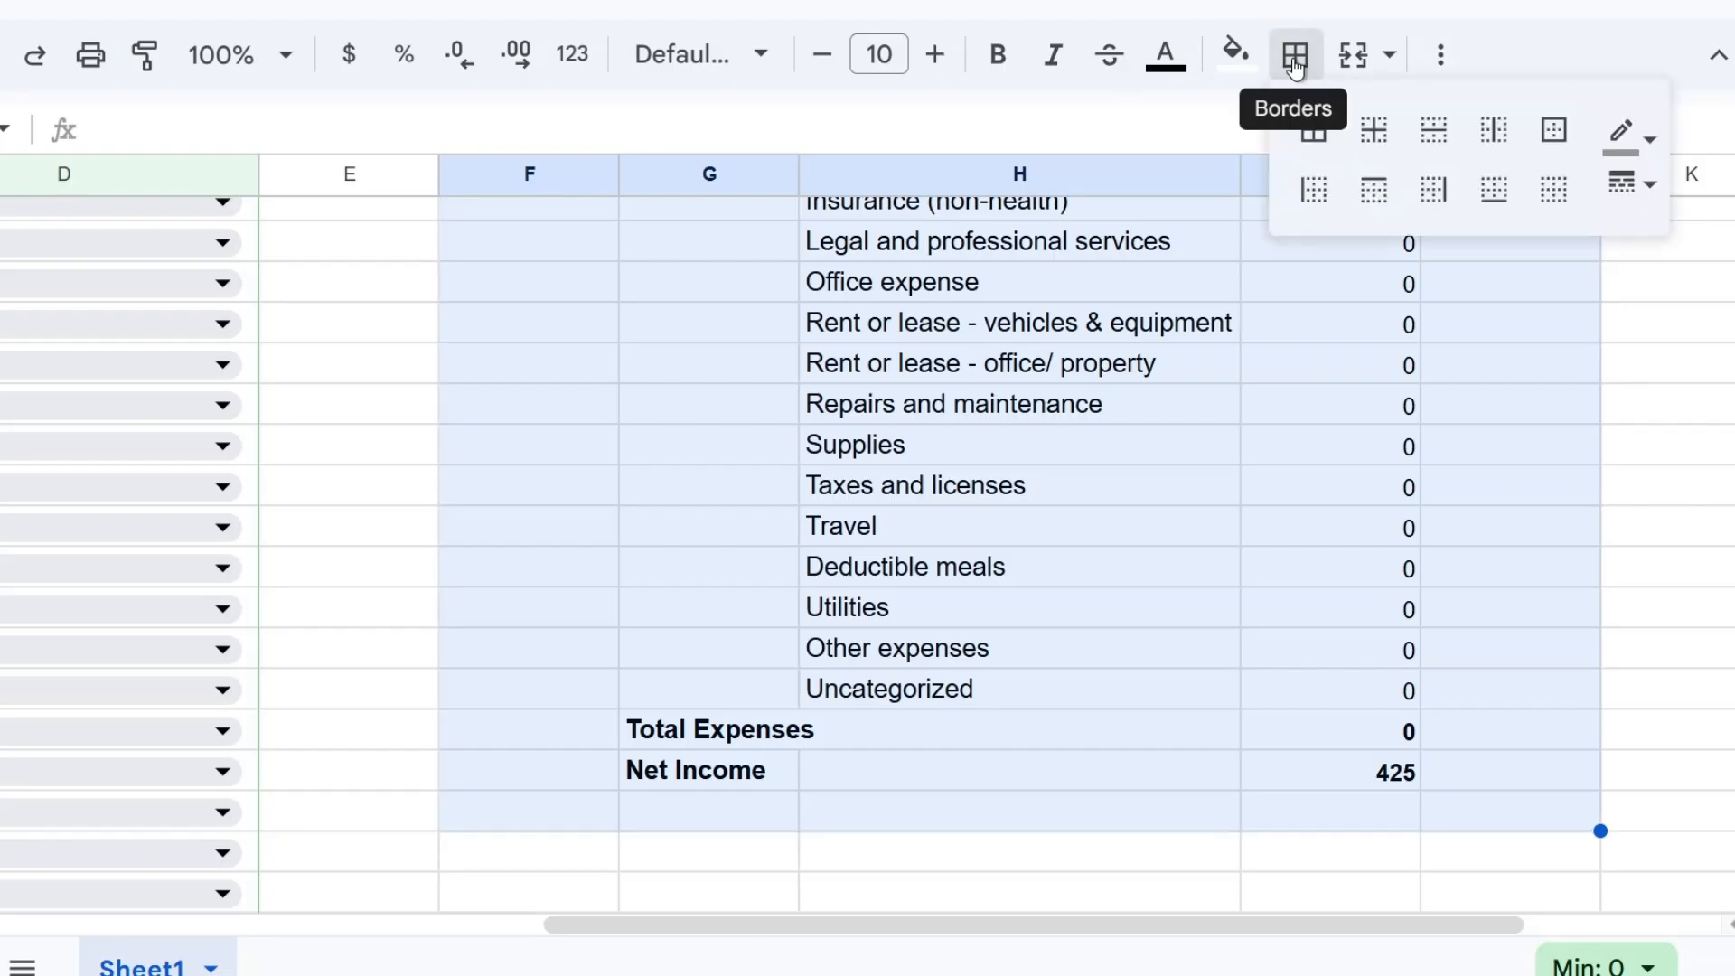
pyautogui.click(1622, 138)
pyautogui.click(1624, 267)
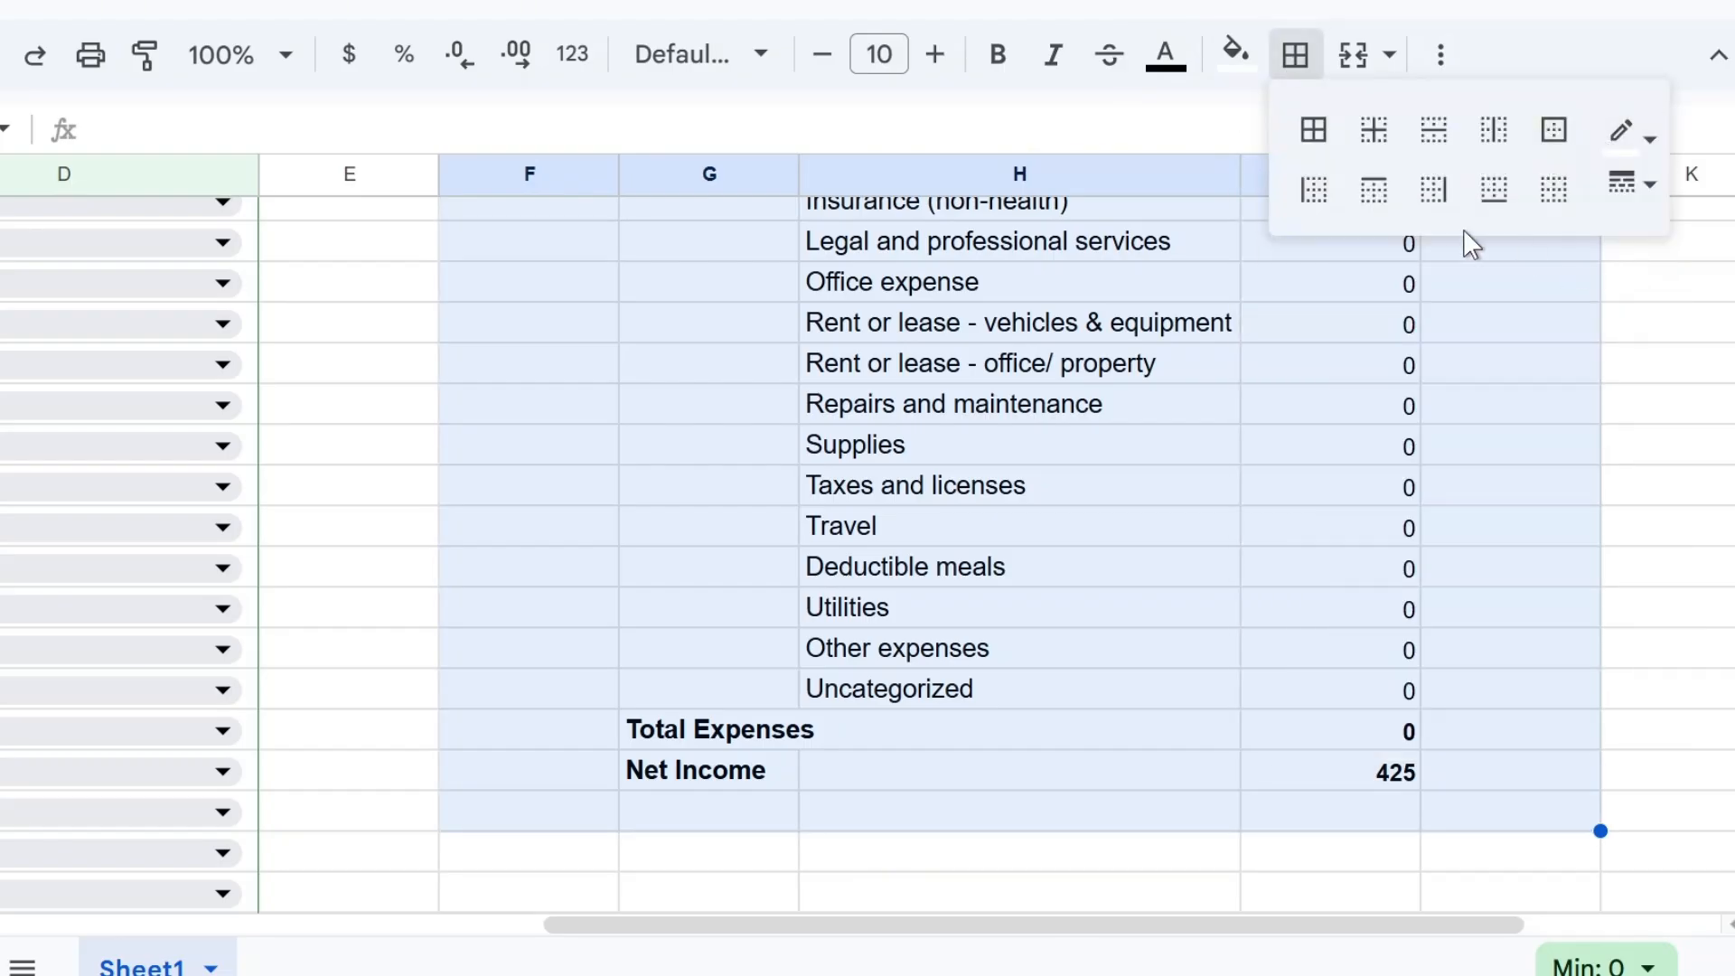
pyautogui.click(1317, 132)
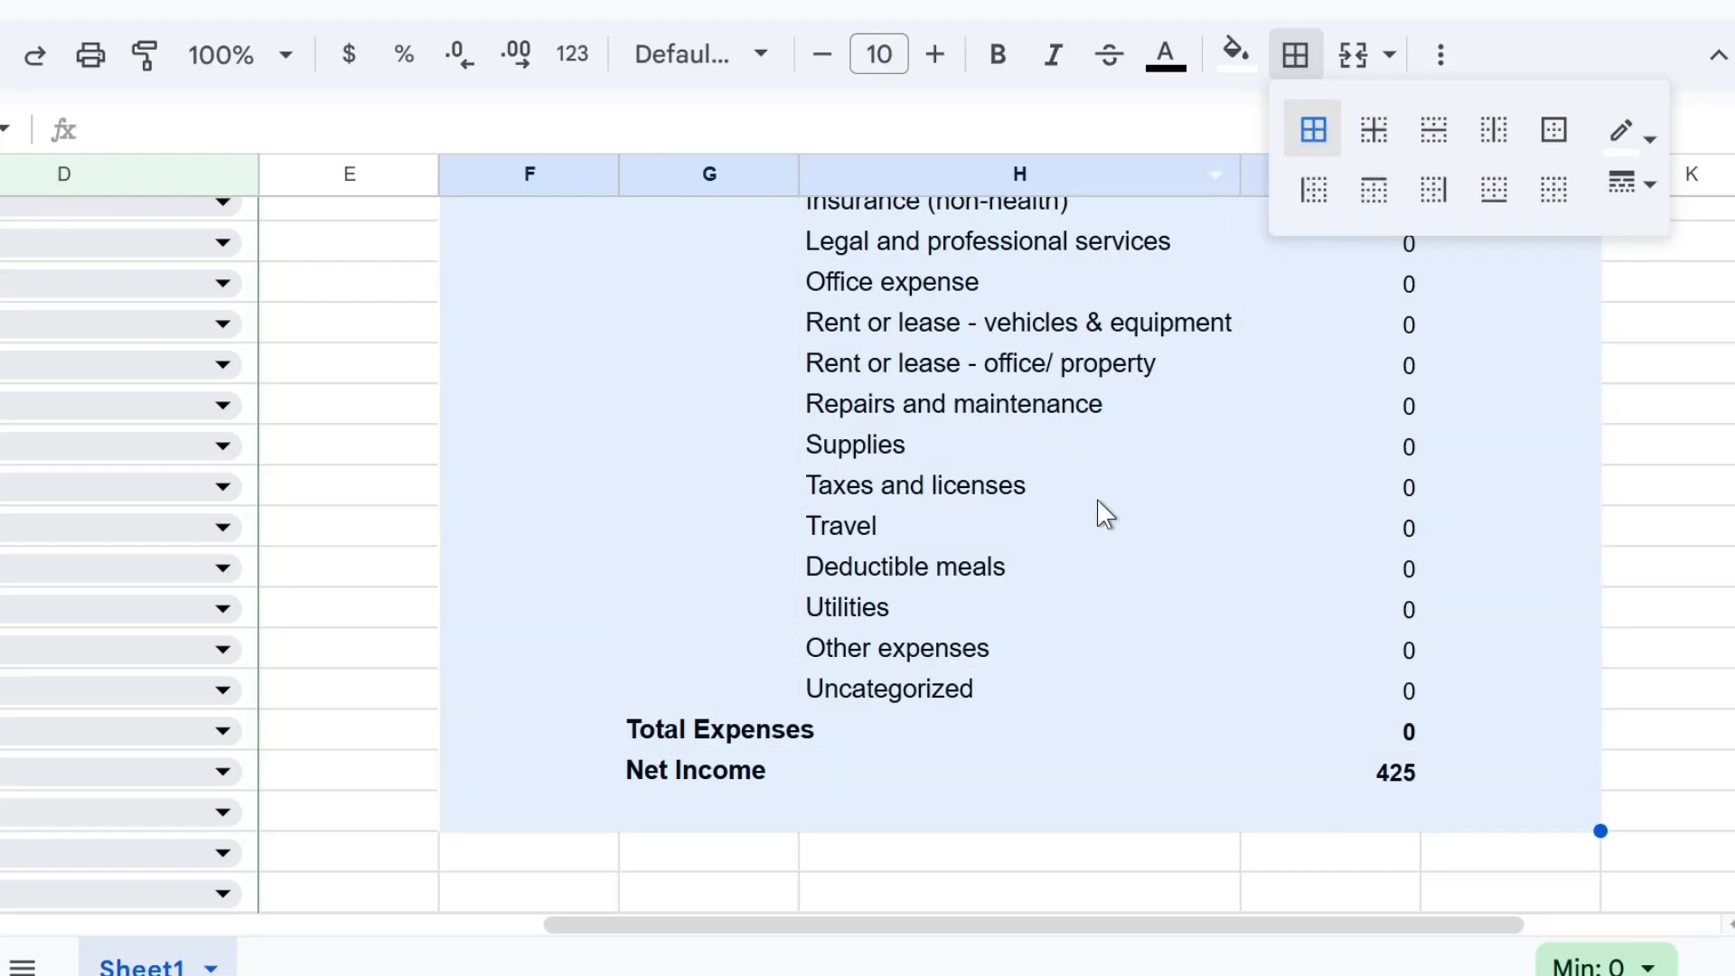
# Add a gray outer border around F2:J34 to frame the profit and loss summary.
pyautogui.scroll(8, 1106, 515)
pyautogui.click(1004, 565)
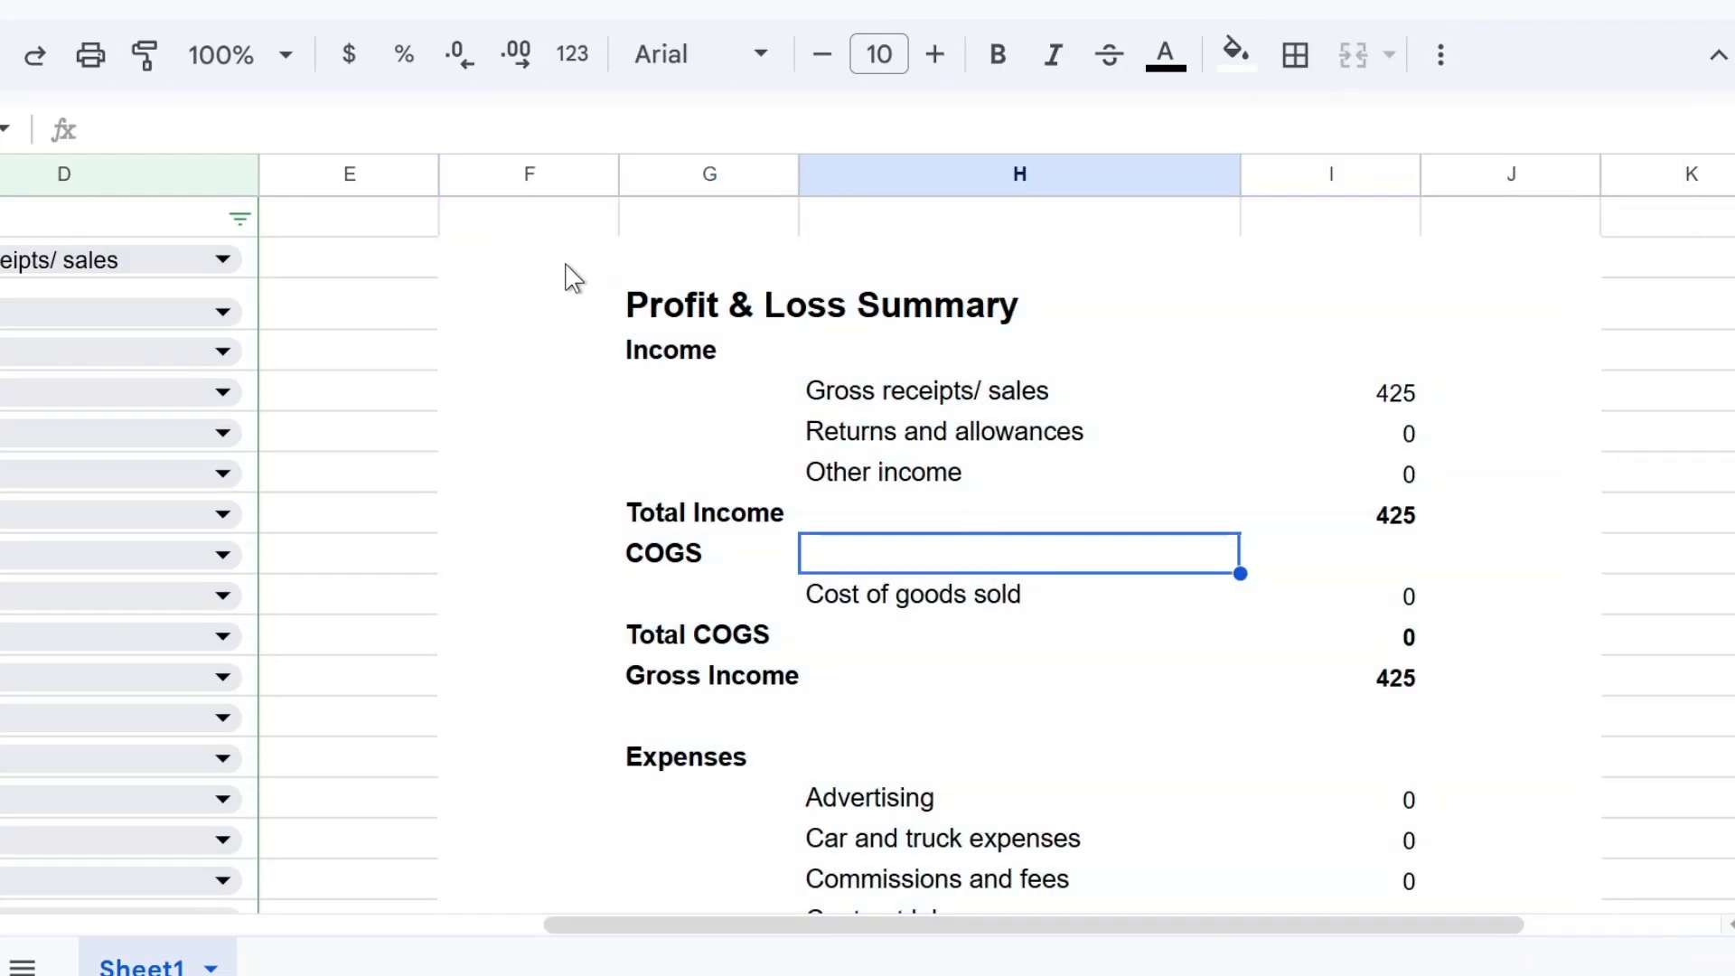
pyautogui.moveTo(569, 262); pyautogui.dragTo(1438, 856)
pyautogui.click(1296, 55)
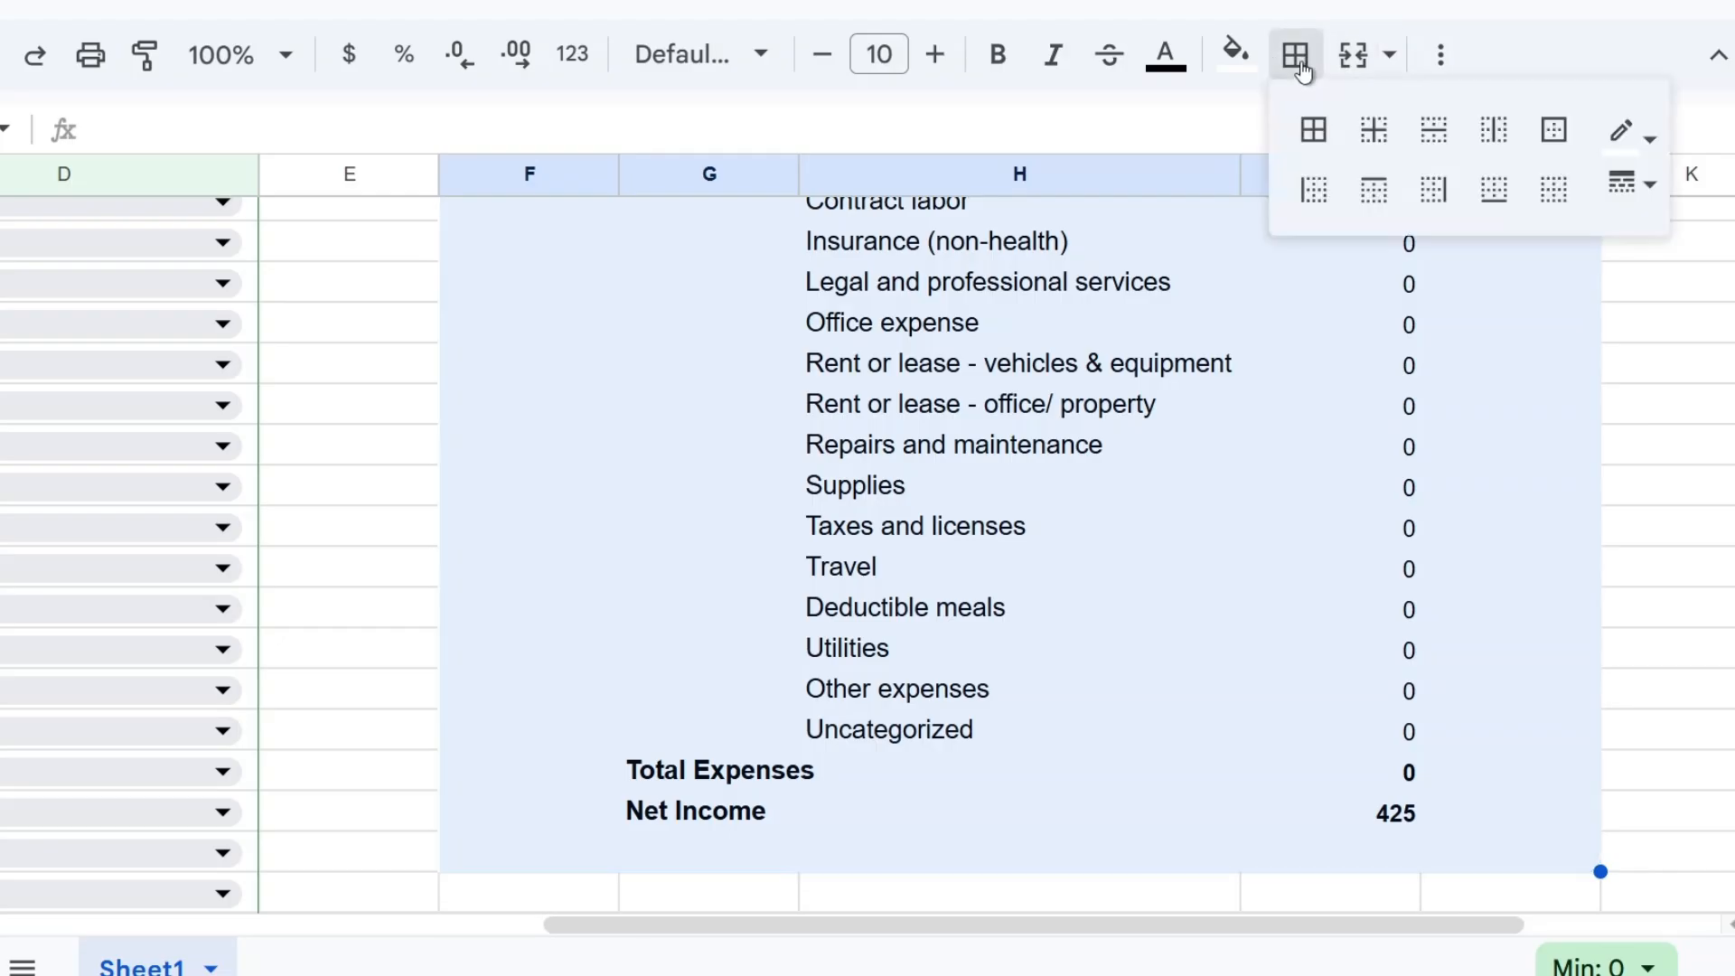
pyautogui.click(1638, 136)
pyautogui.click(1638, 136)
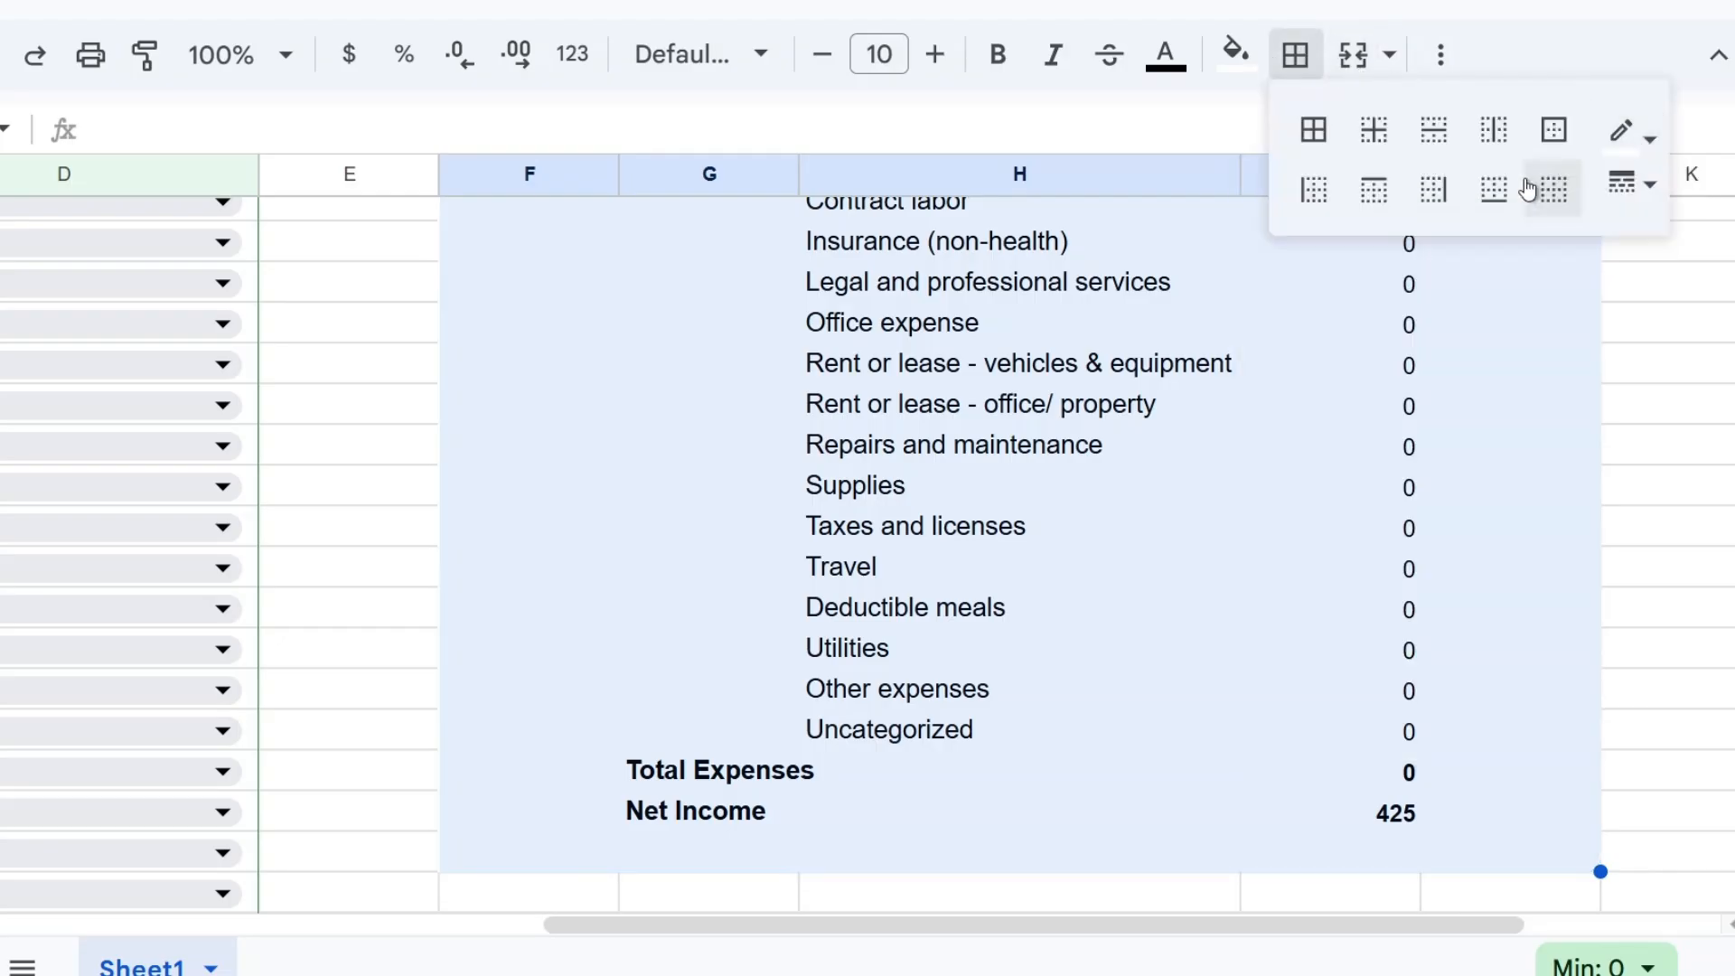
pyautogui.click(1646, 152)
pyautogui.click(1403, 242)
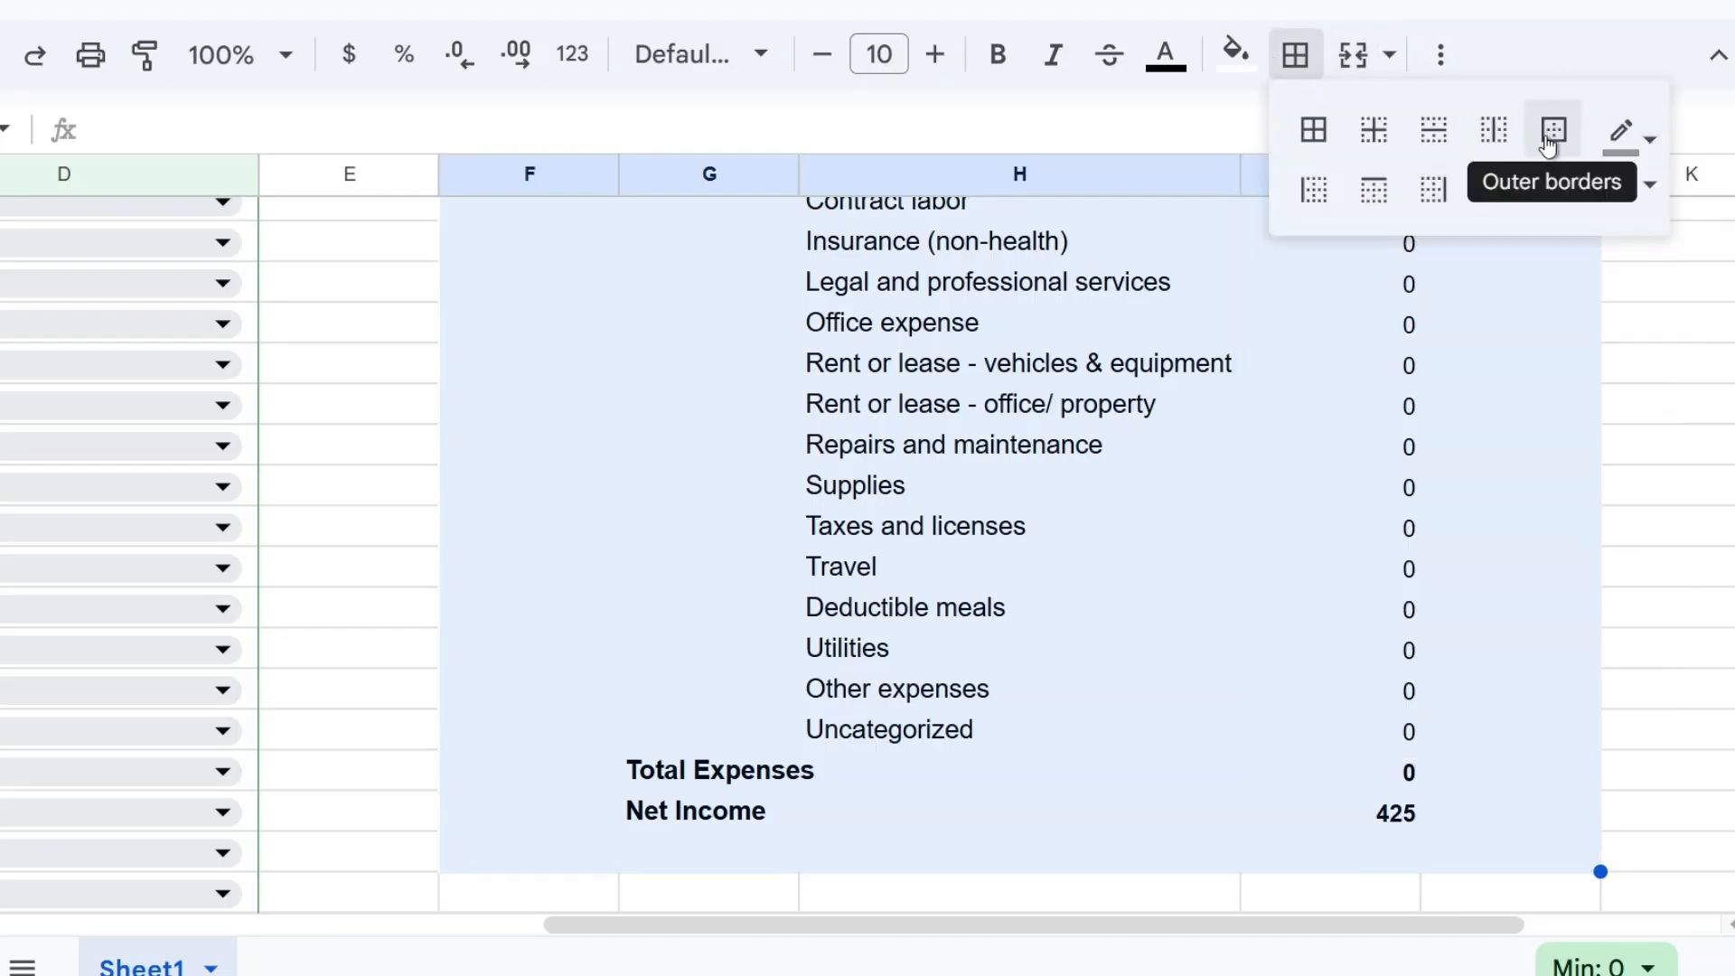
pyautogui.click(1554, 137)
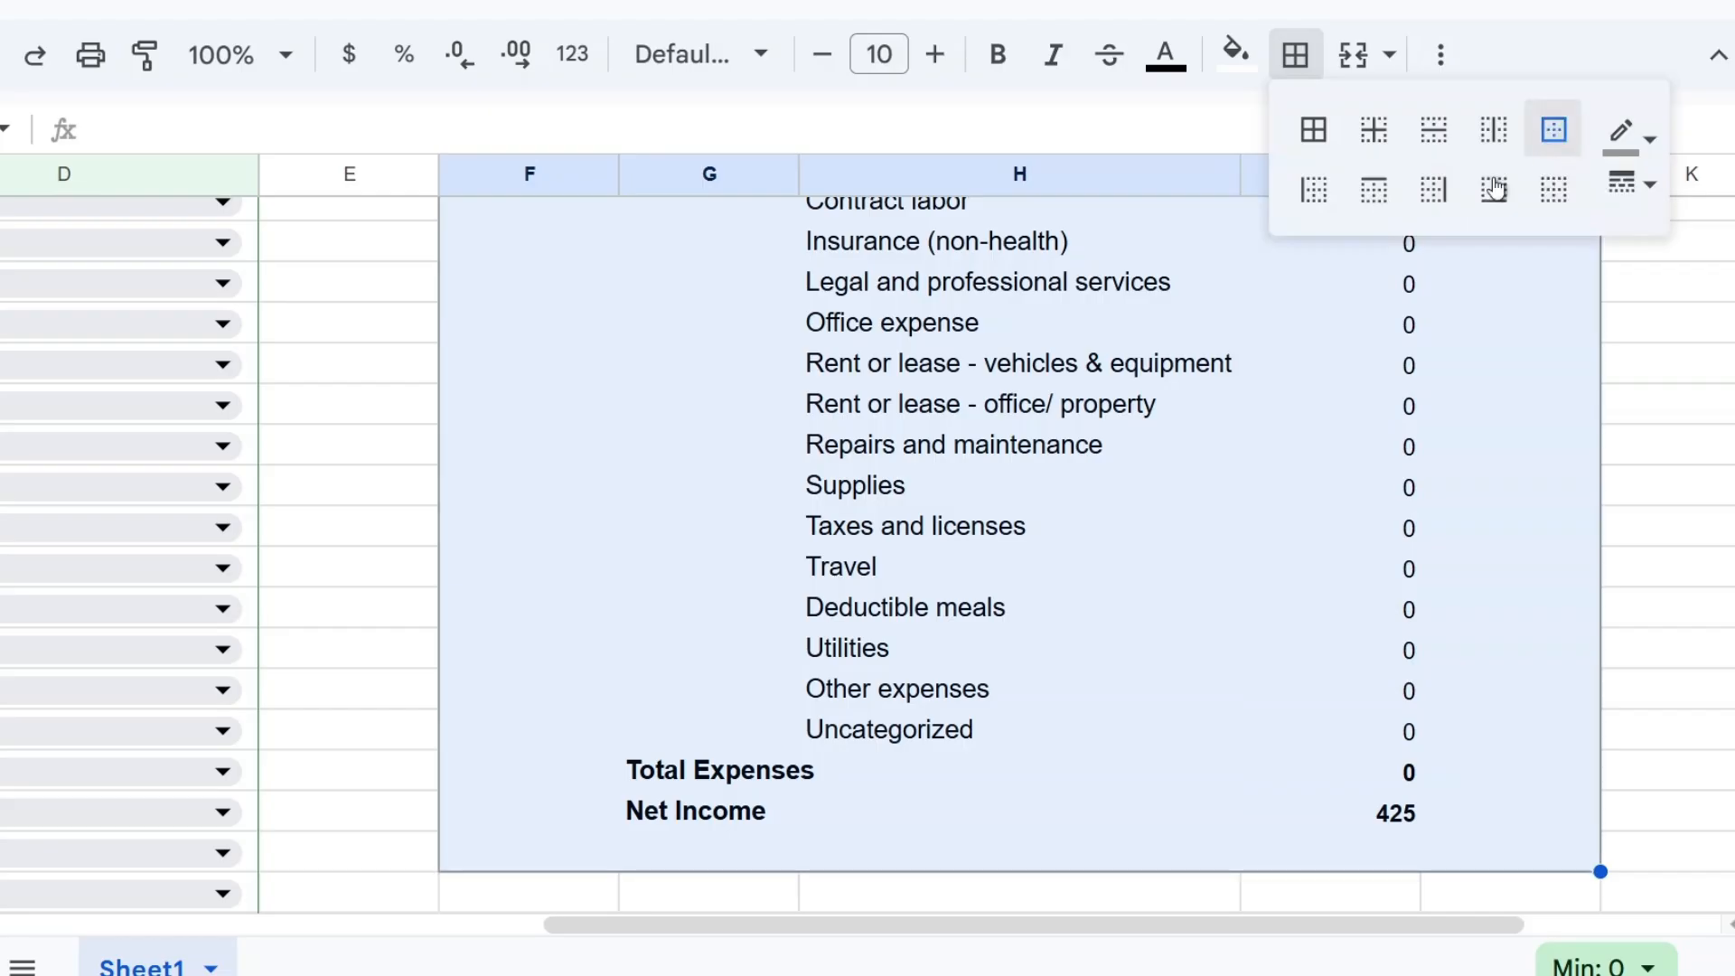
pyautogui.click(1638, 635)
# Format the summary amounts in column I with the Accounting number format.
pyautogui.scroll(8, 1119, 606)
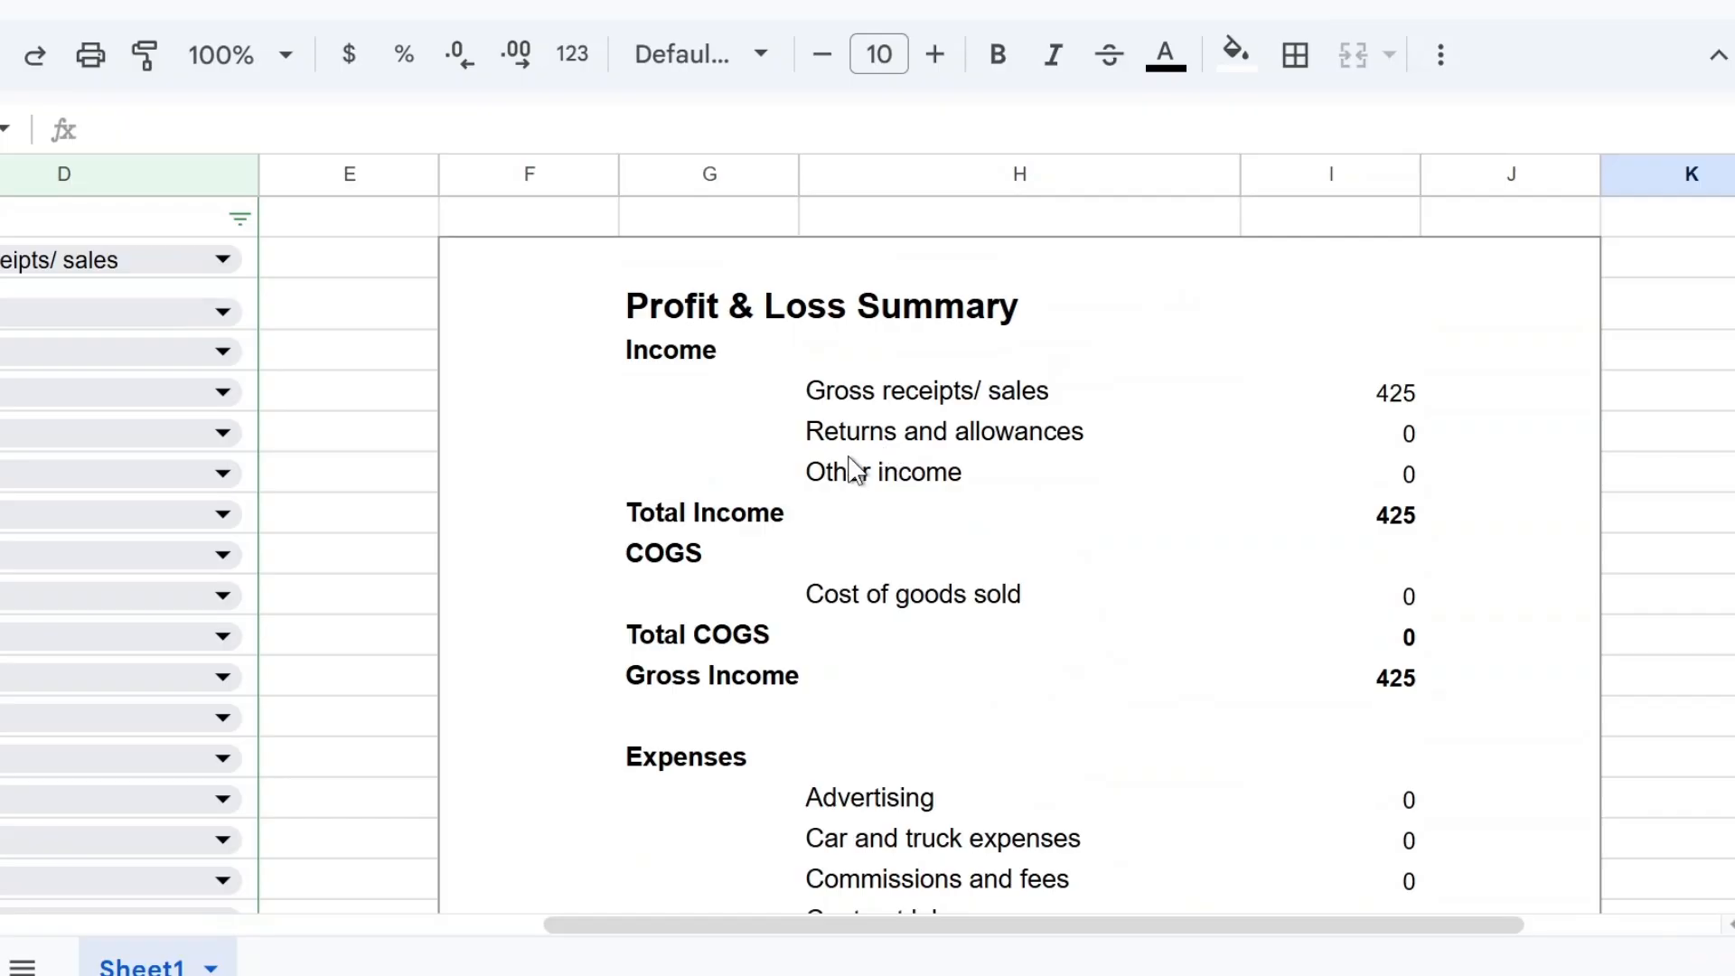
pyautogui.click(1314, 181)
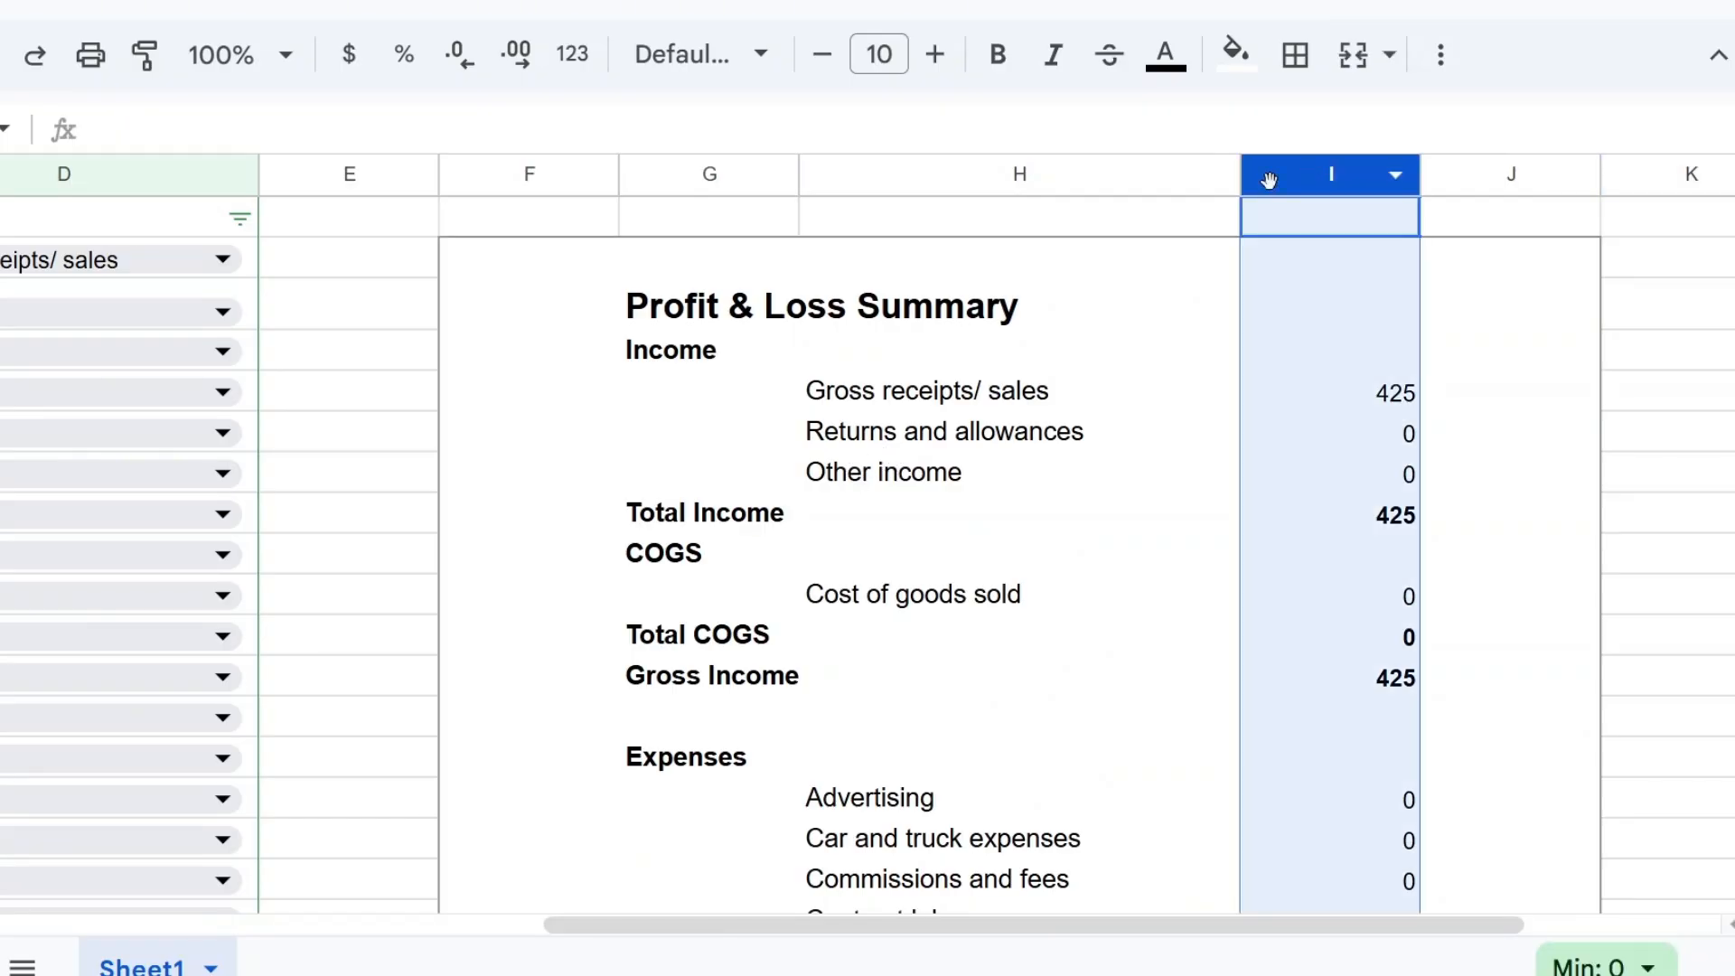
pyautogui.click(572, 55)
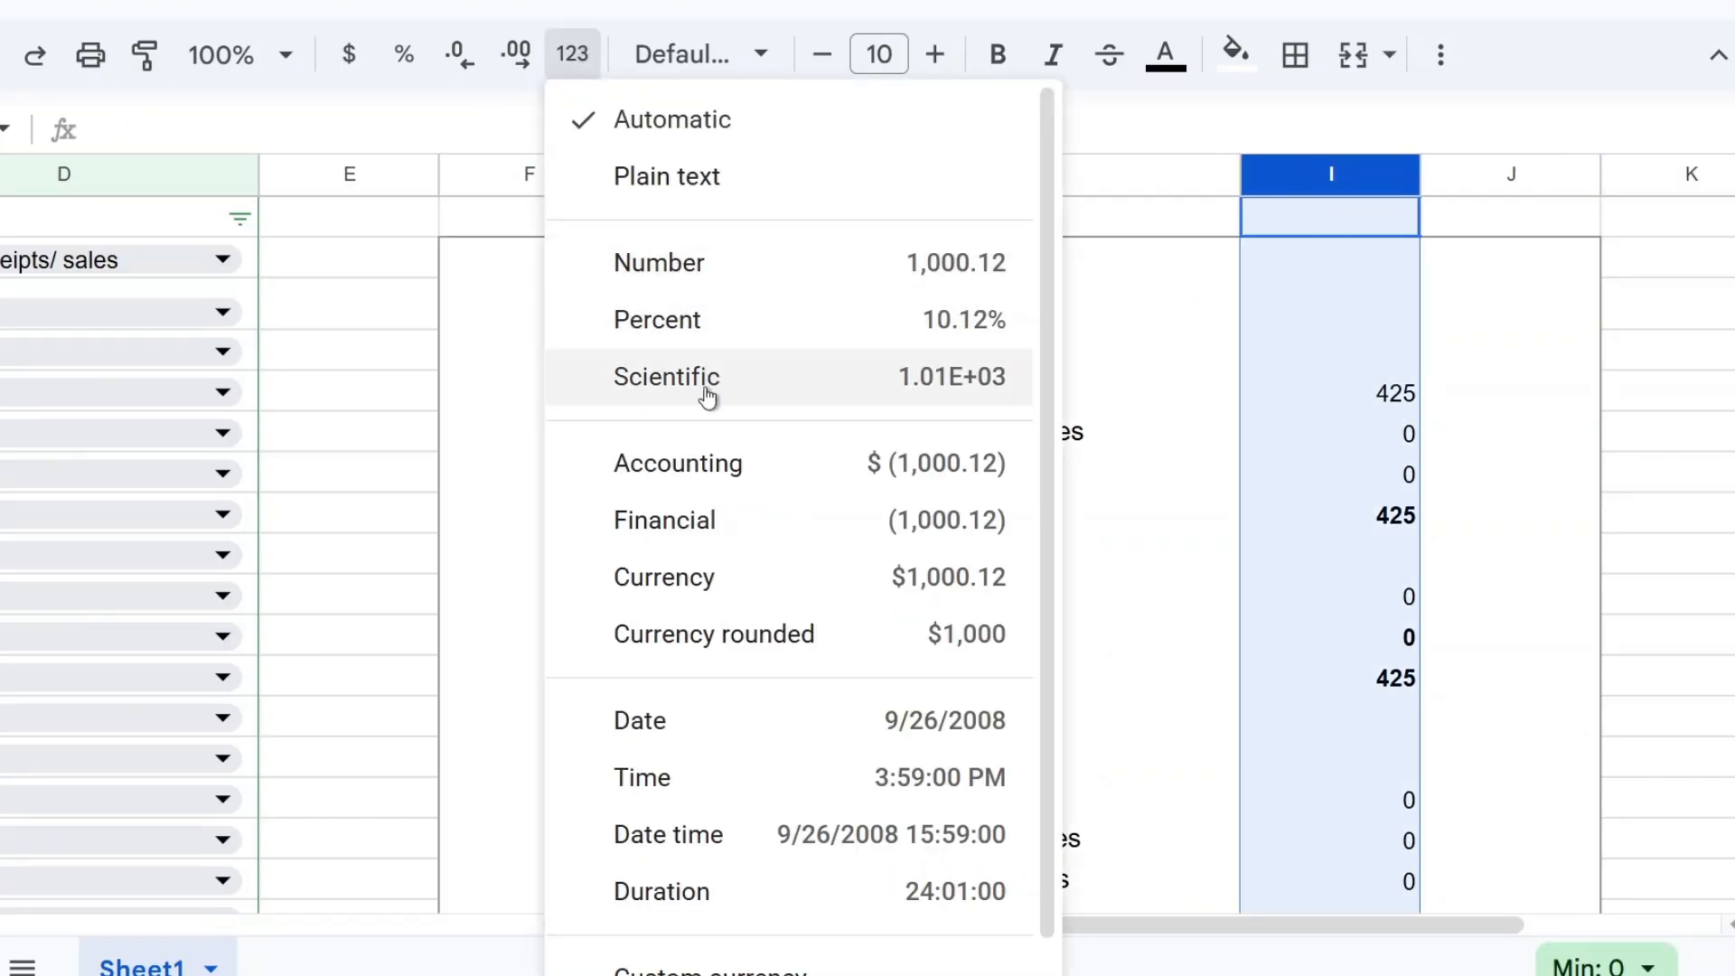
pyautogui.click(716, 468)
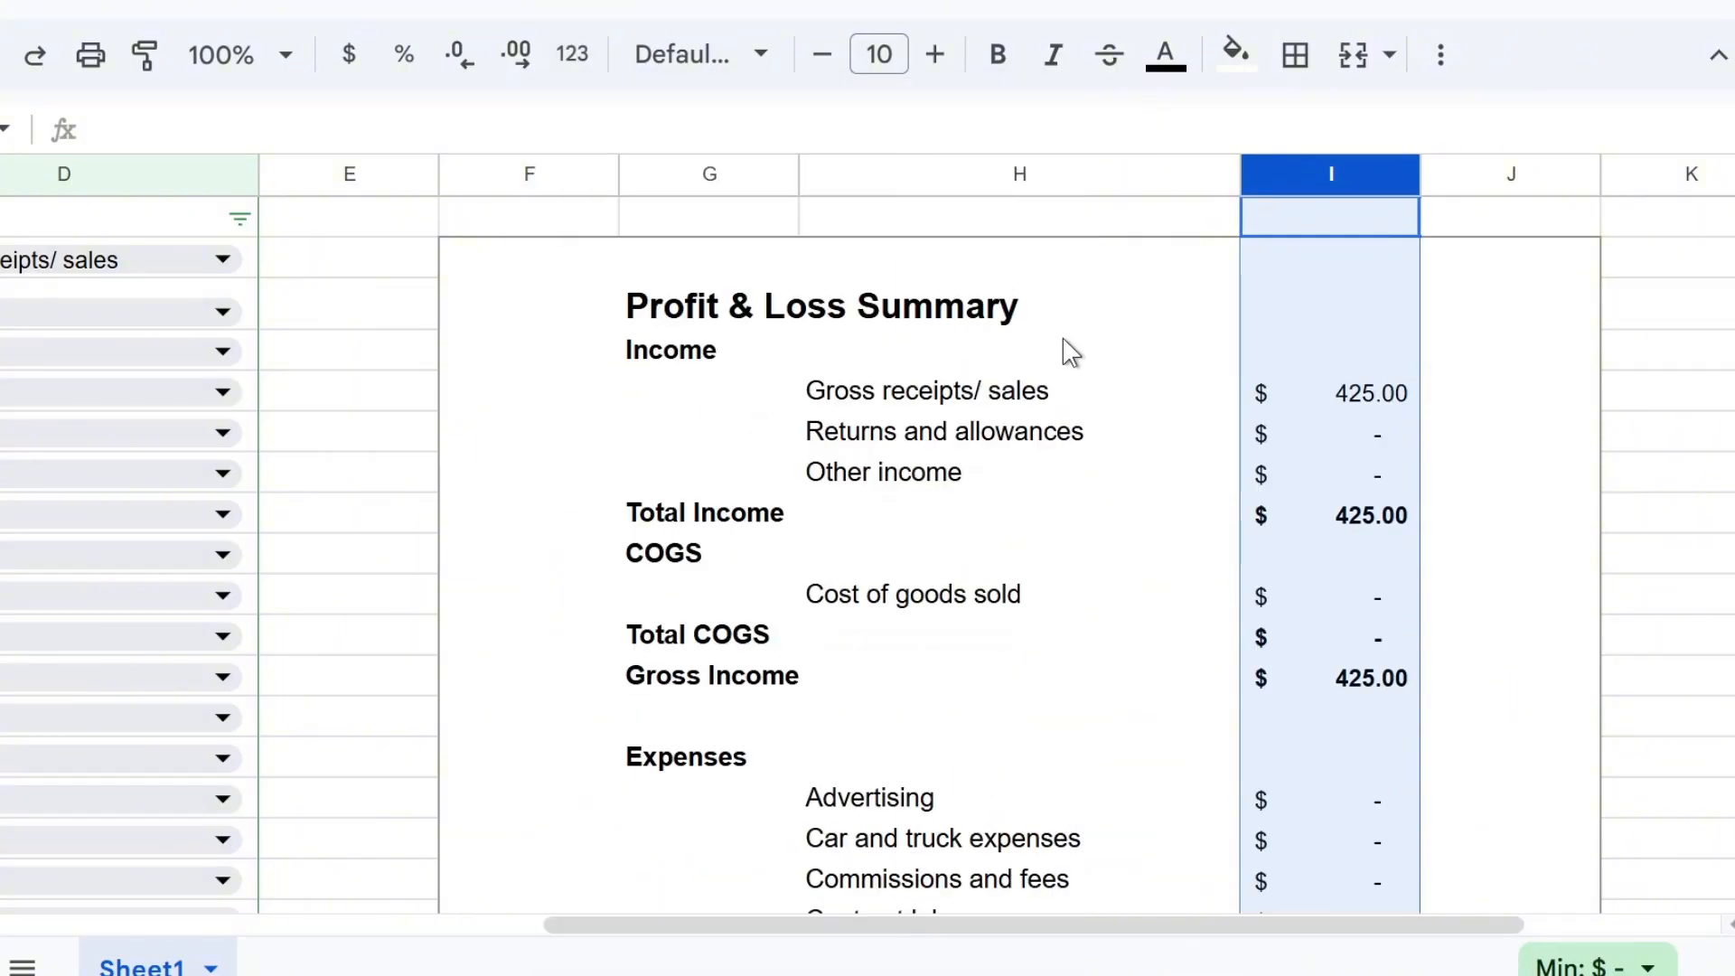
# Narrow column G so the category names in column H appear slightly indented under their section headings.
pyautogui.click(679, 170)
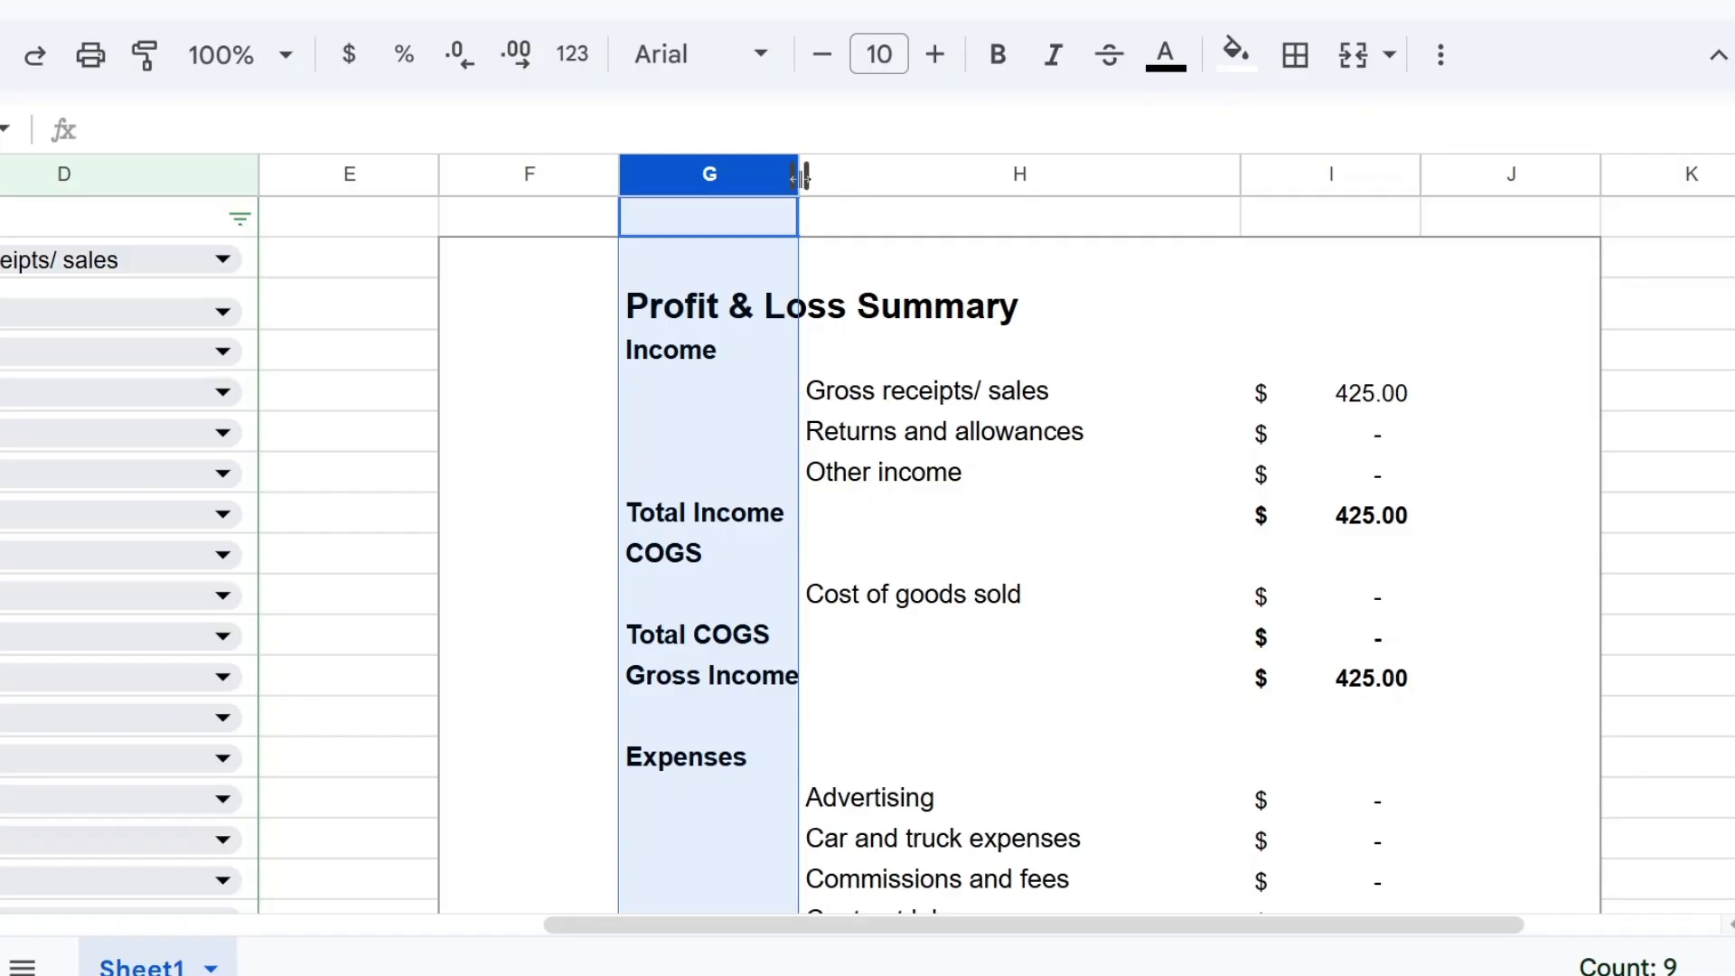
pyautogui.moveTo(801, 177); pyautogui.dragTo(673, 178)
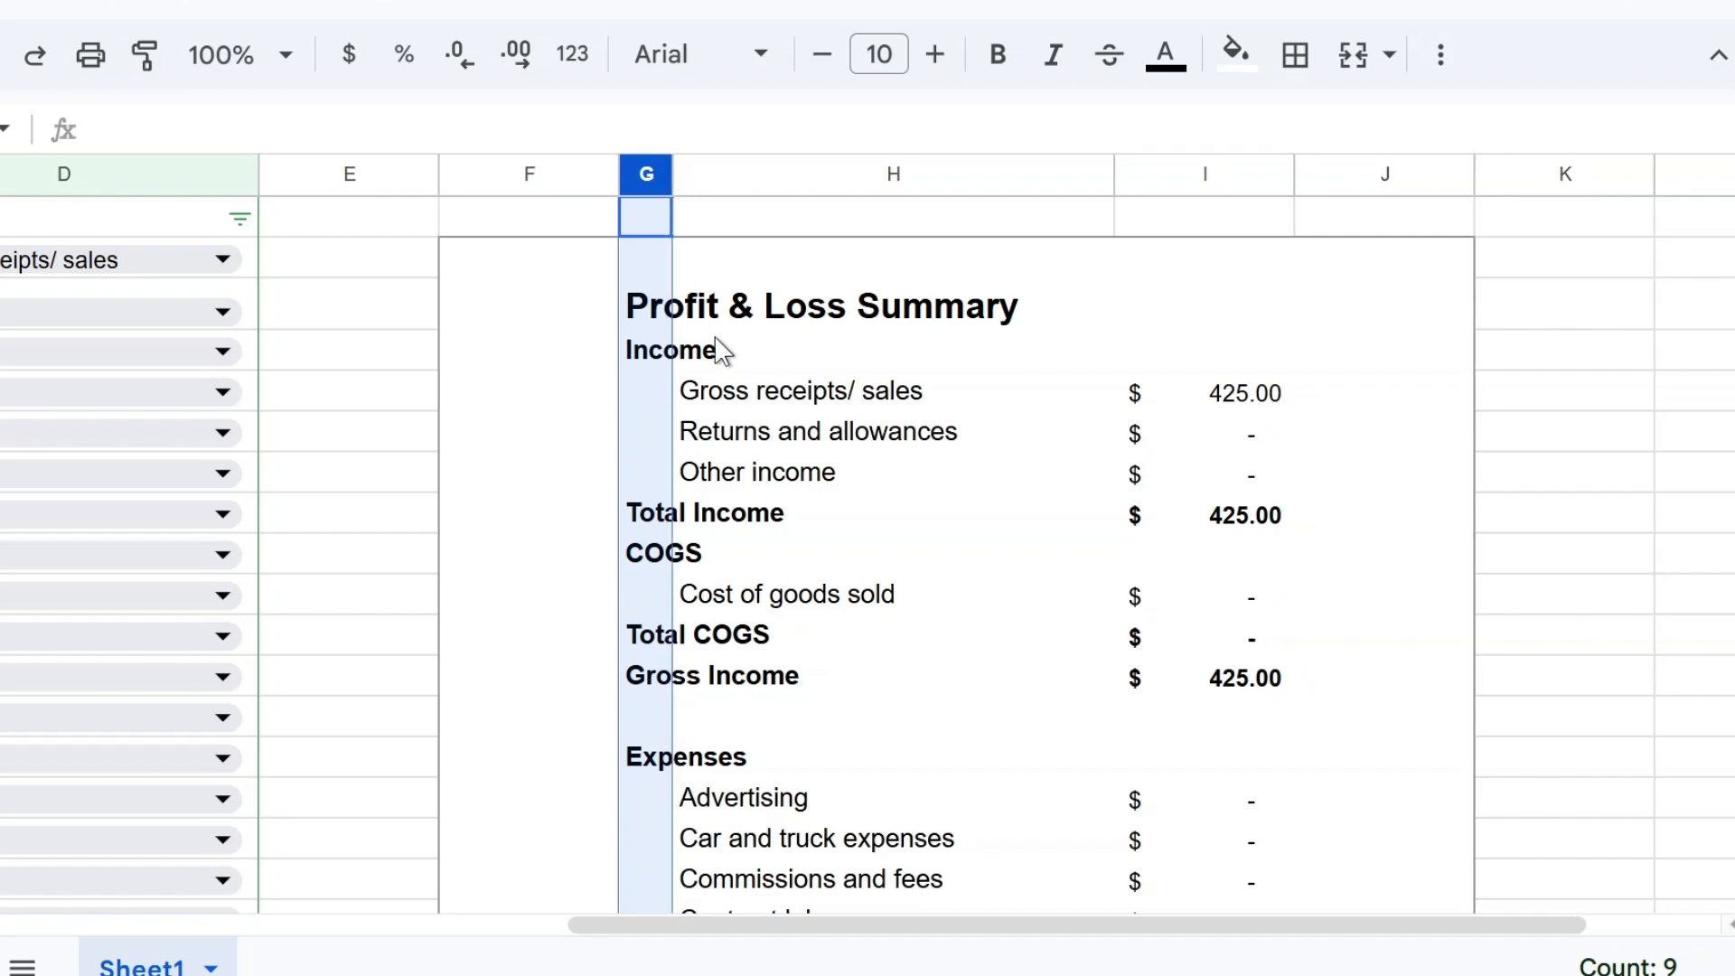
pyautogui.click(718, 392)
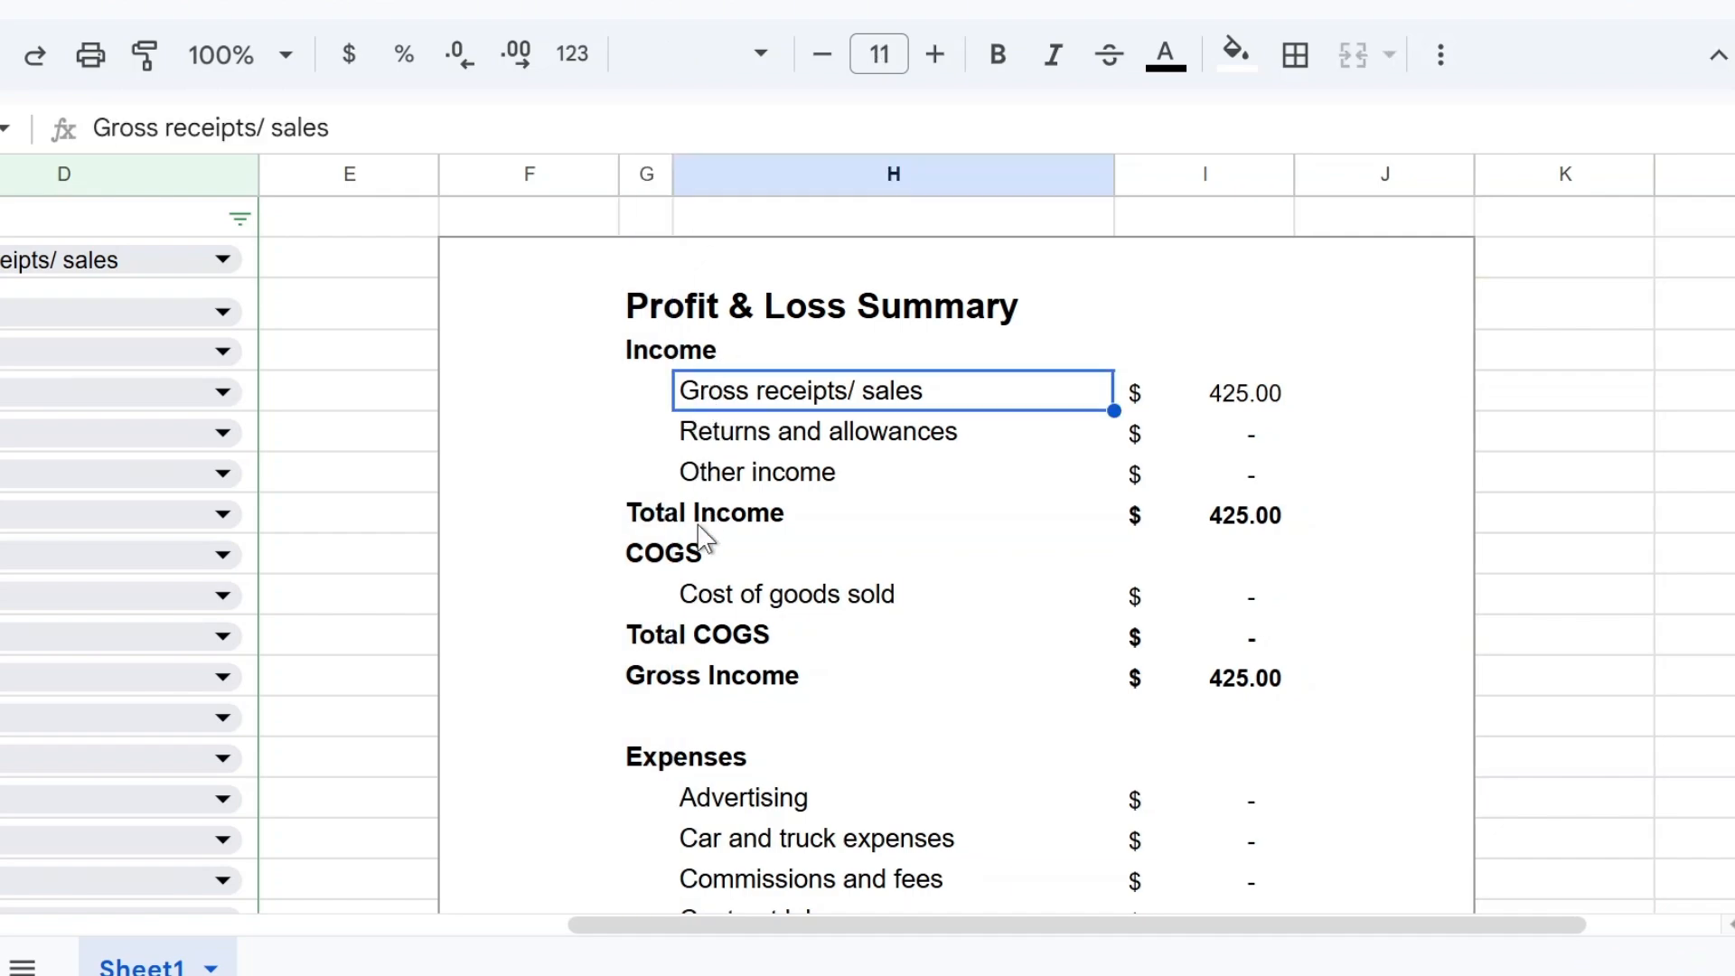
pyautogui.click(649, 184)
pyautogui.moveTo(673, 177); pyautogui.dragTo(669, 179)
# Narrow columns F and J together to make slim, equal margins on both sides of the summary.
pyautogui.click(521, 180)
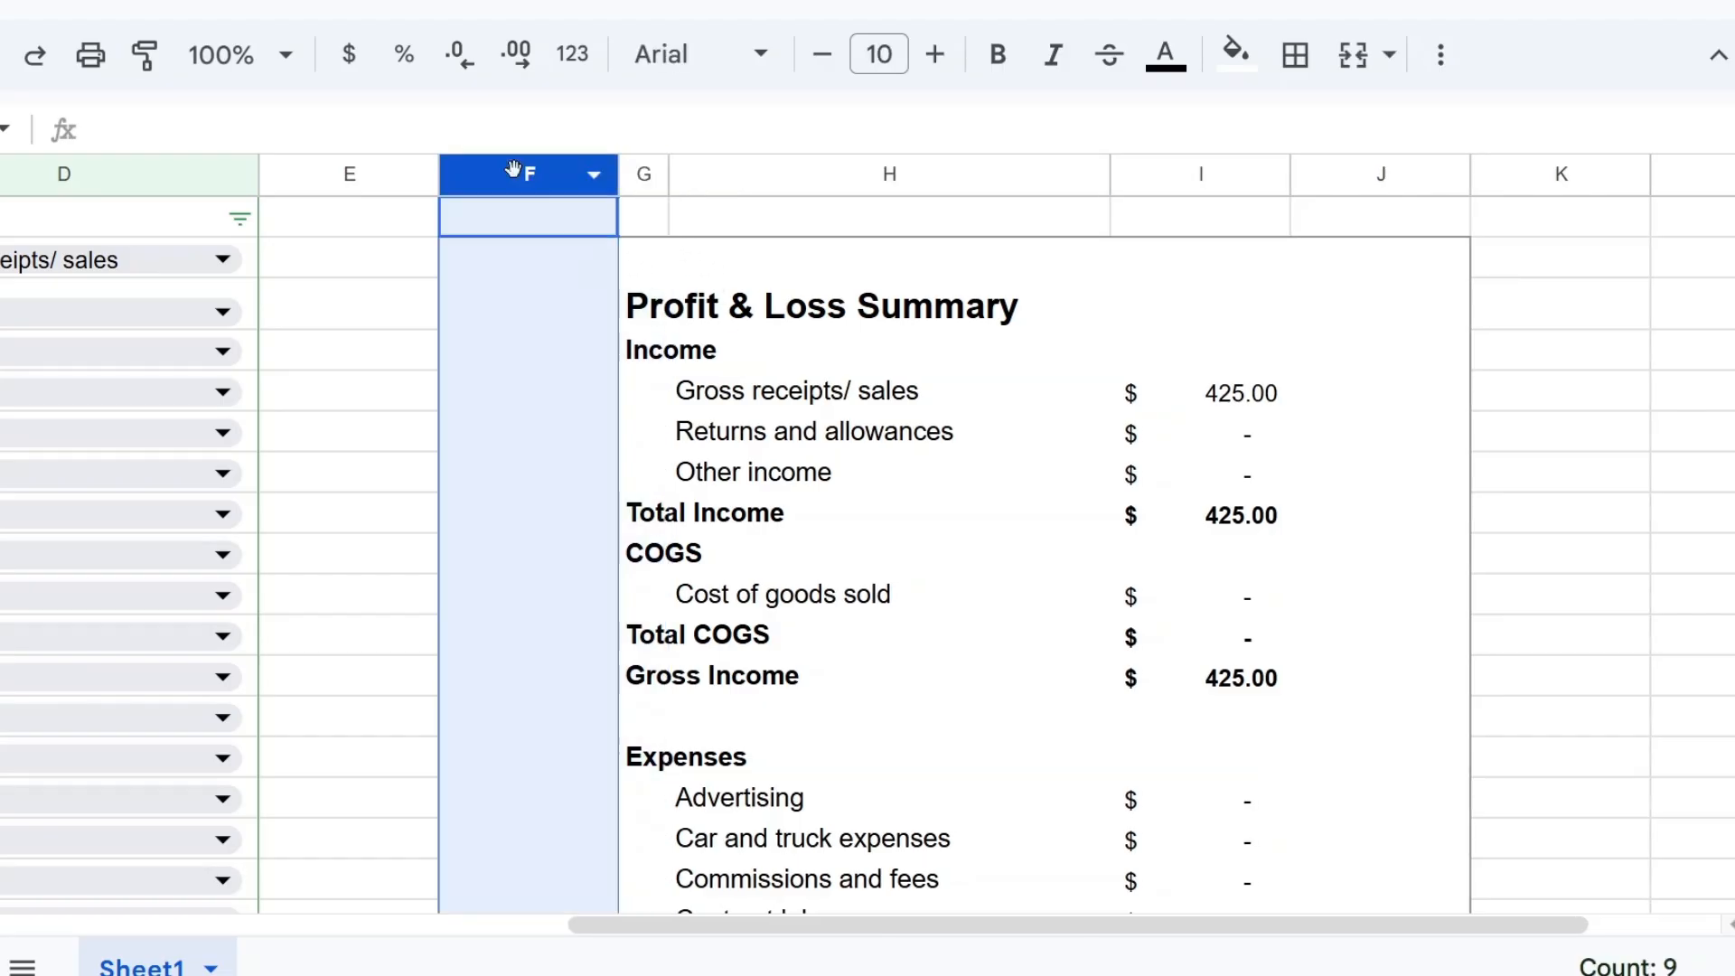
pyautogui.keyDown('ctrl'); pyautogui.click(1375, 181); pyautogui.keyUp('ctrl')
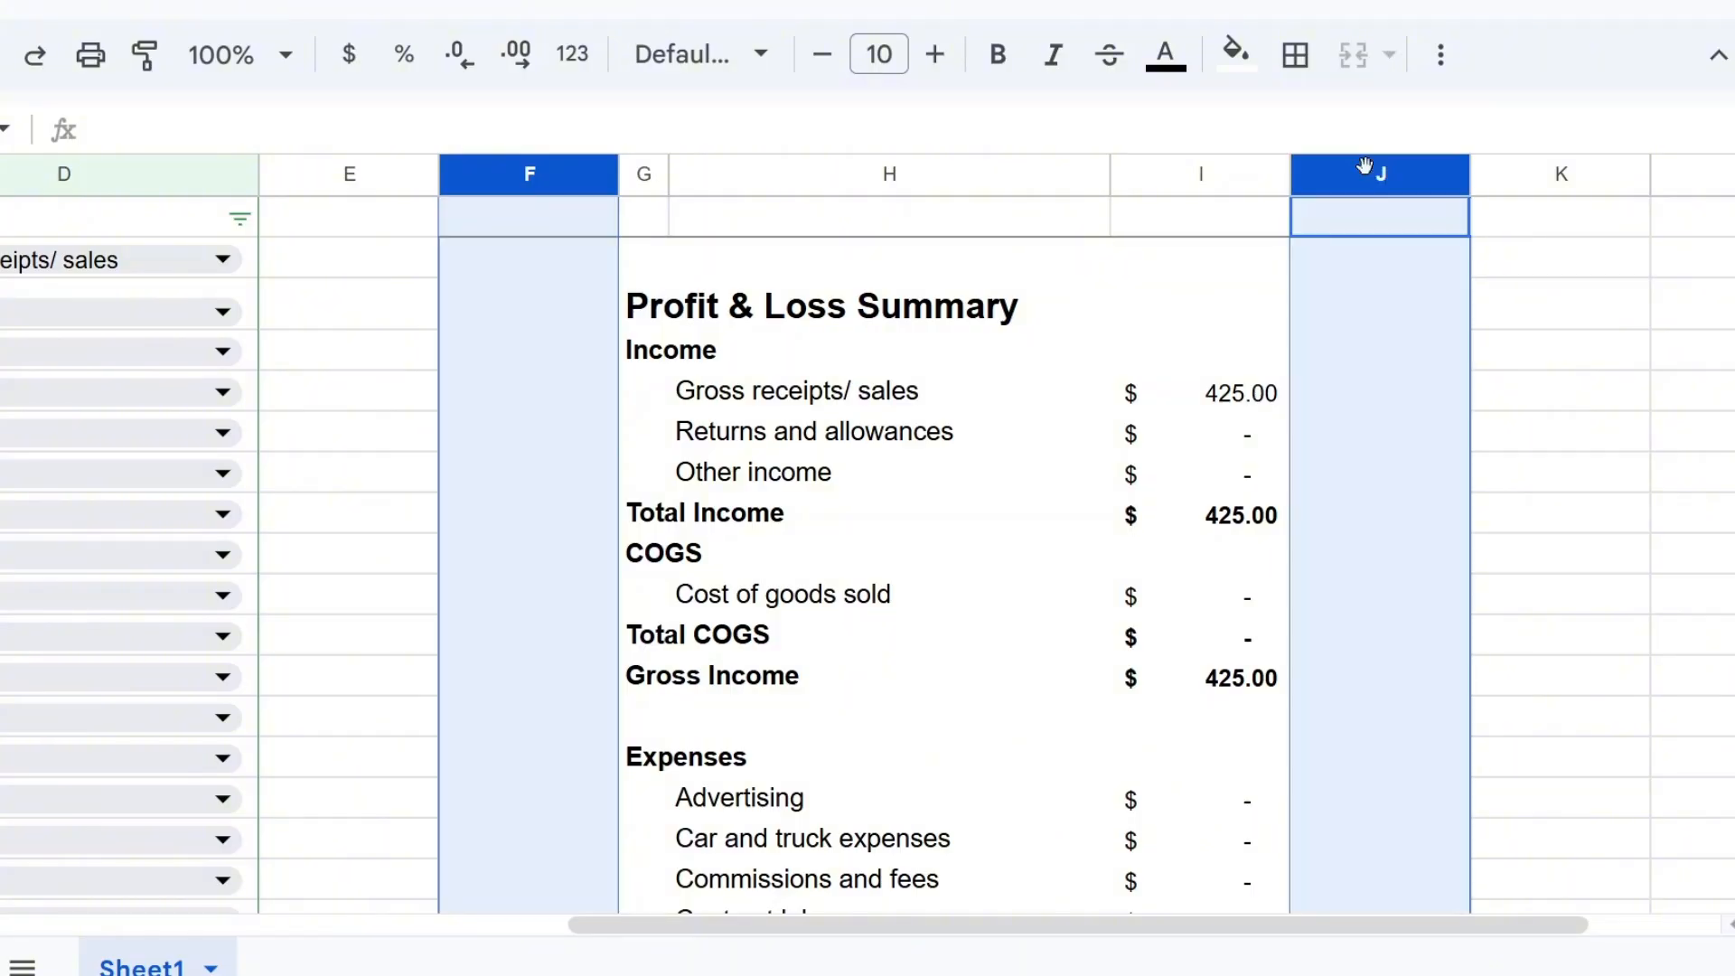
pyautogui.moveTo(618, 174); pyautogui.dragTo(486, 173)
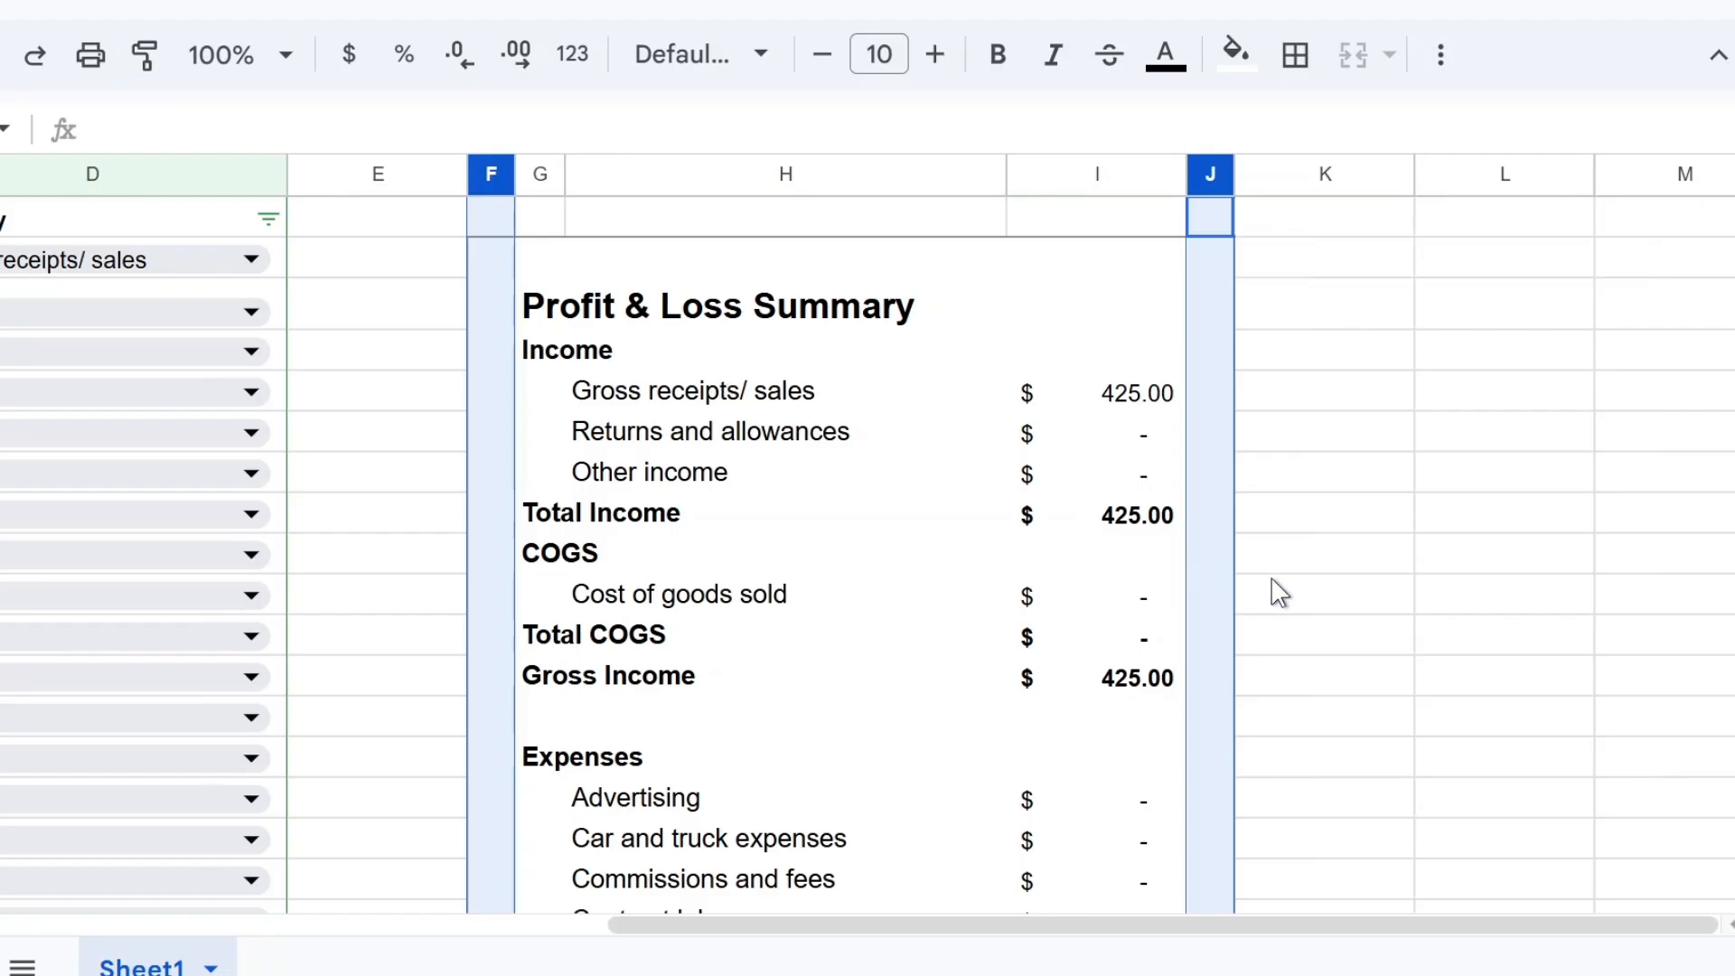
pyautogui.click(1425, 644)
# Open cell H36, two rows below the profit and loss summary box, for editing.
pyautogui.scroll(-10, 1258, 771)
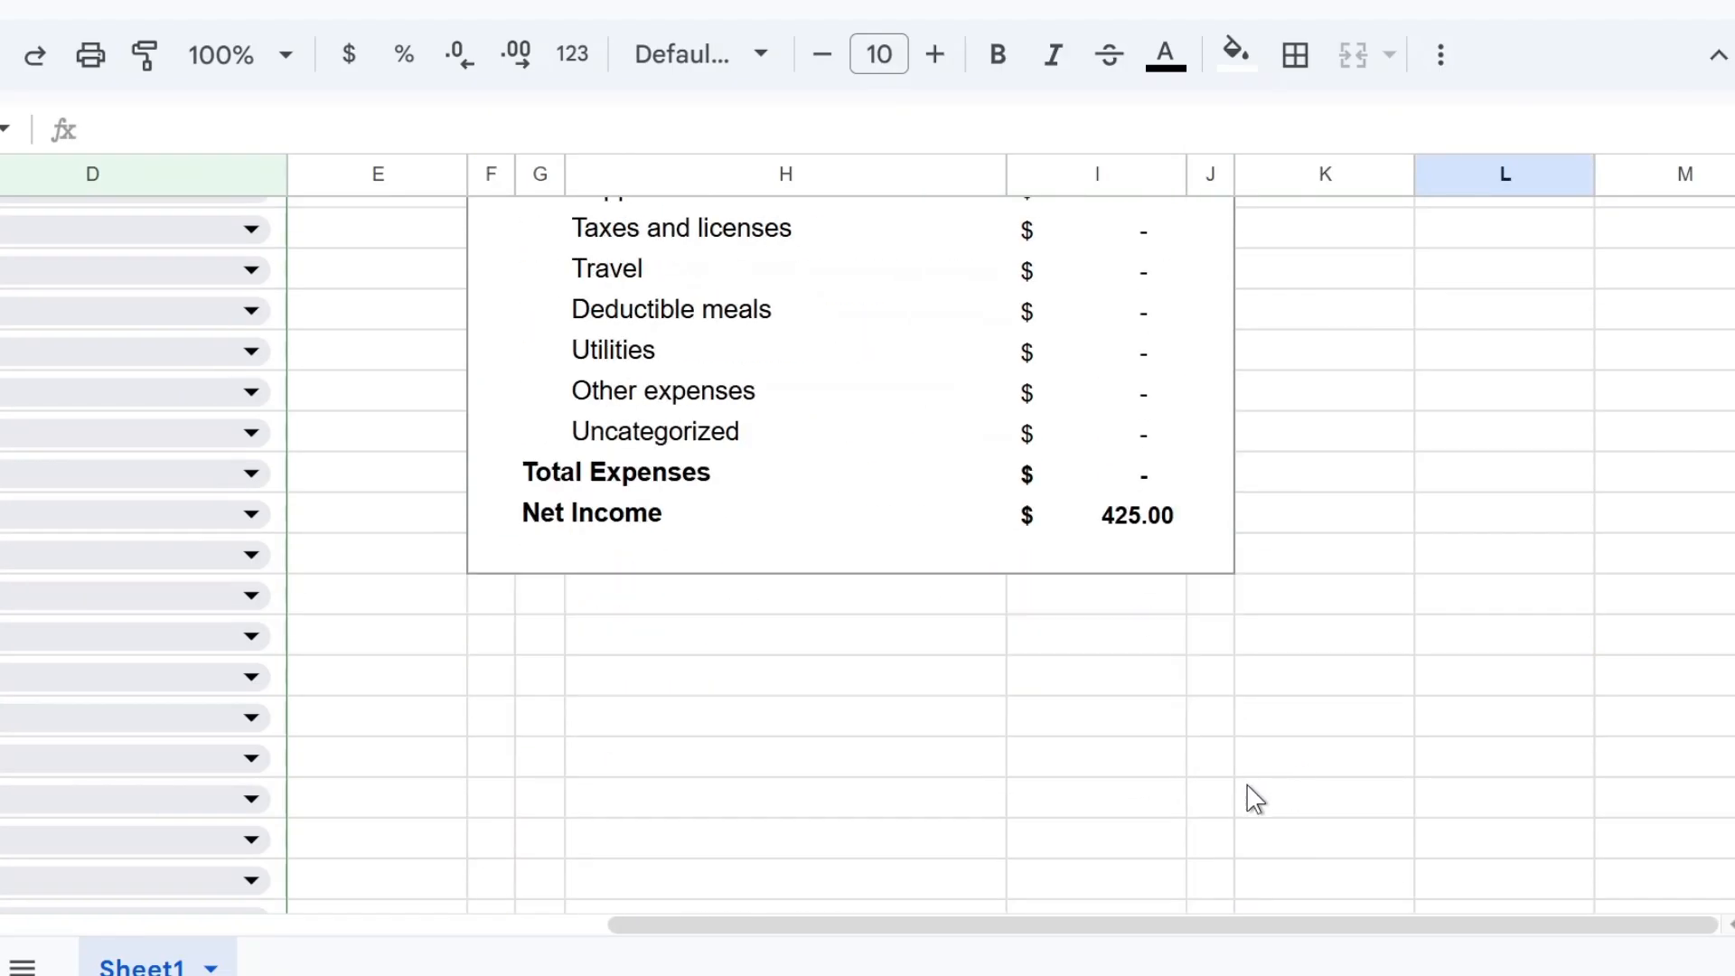
pyautogui.scroll(-1, 1253, 796)
pyautogui.doubleClick(752, 542)
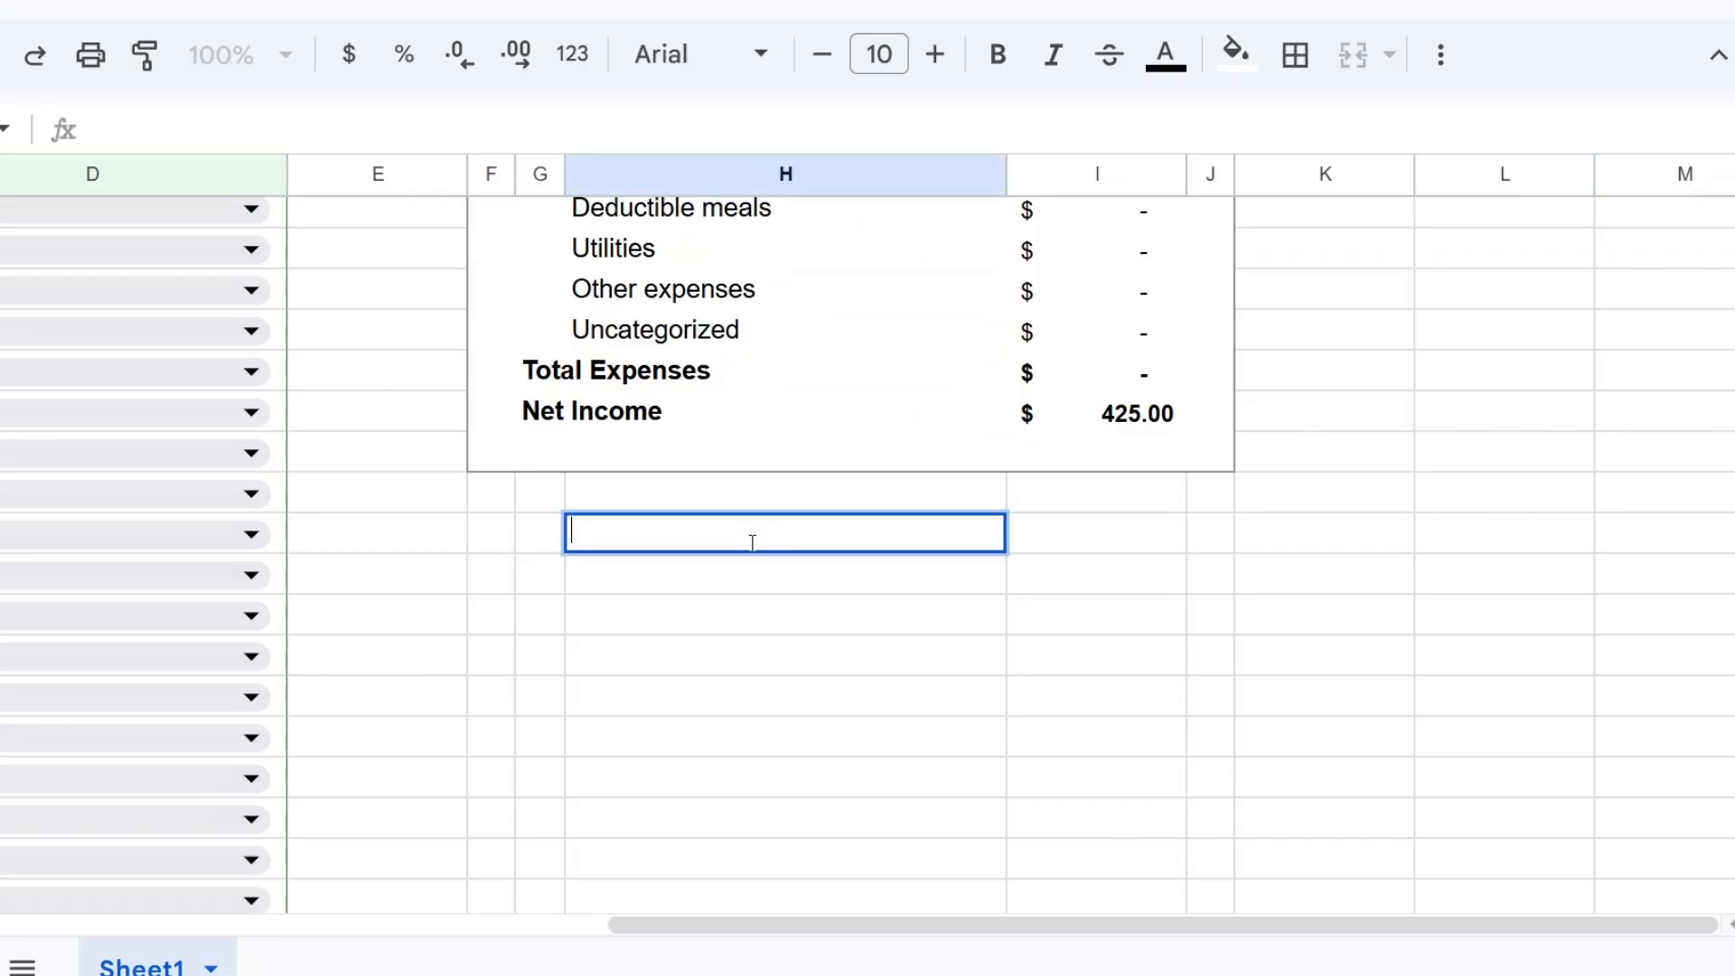
pyautogui.write('Other-No')
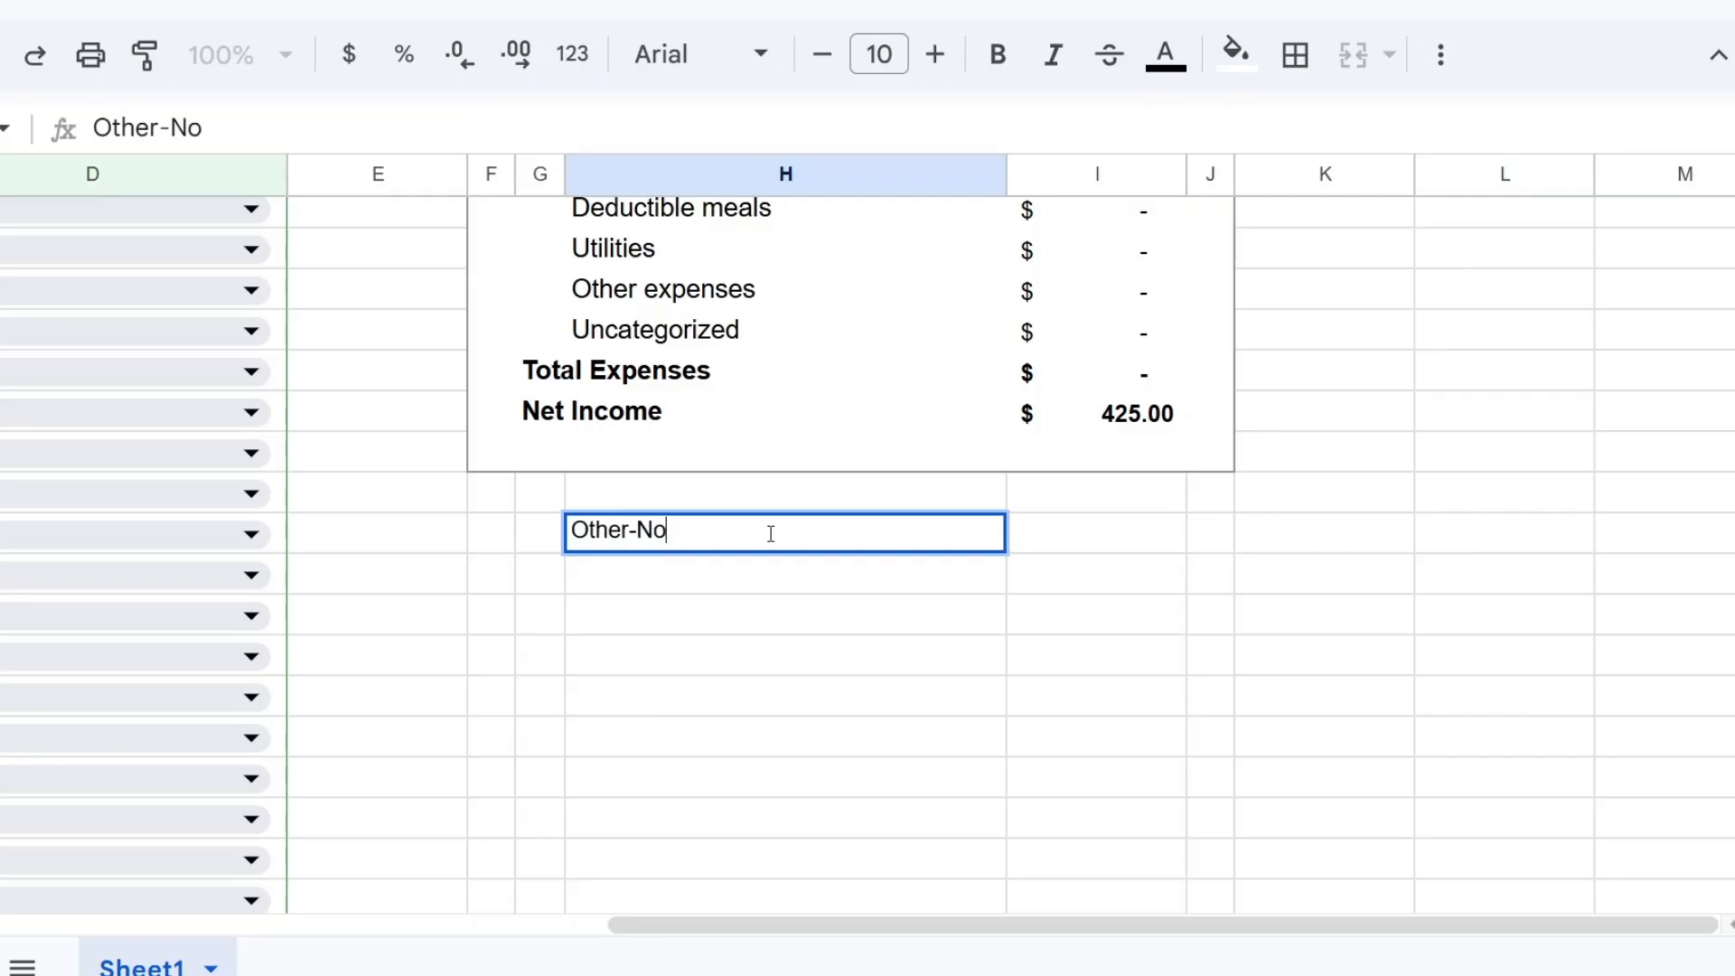
pyautogui.press('BackSpace')
pyautogui.press('BackSpace')
pyautogui.press('BackSpace')
pyautogui.press('BackSpace')
pyautogui.press('BackSpace')
pyautogui.press('BackSpace')
pyautogui.press('BackSpace')
pyautogui.press('BackSpace')
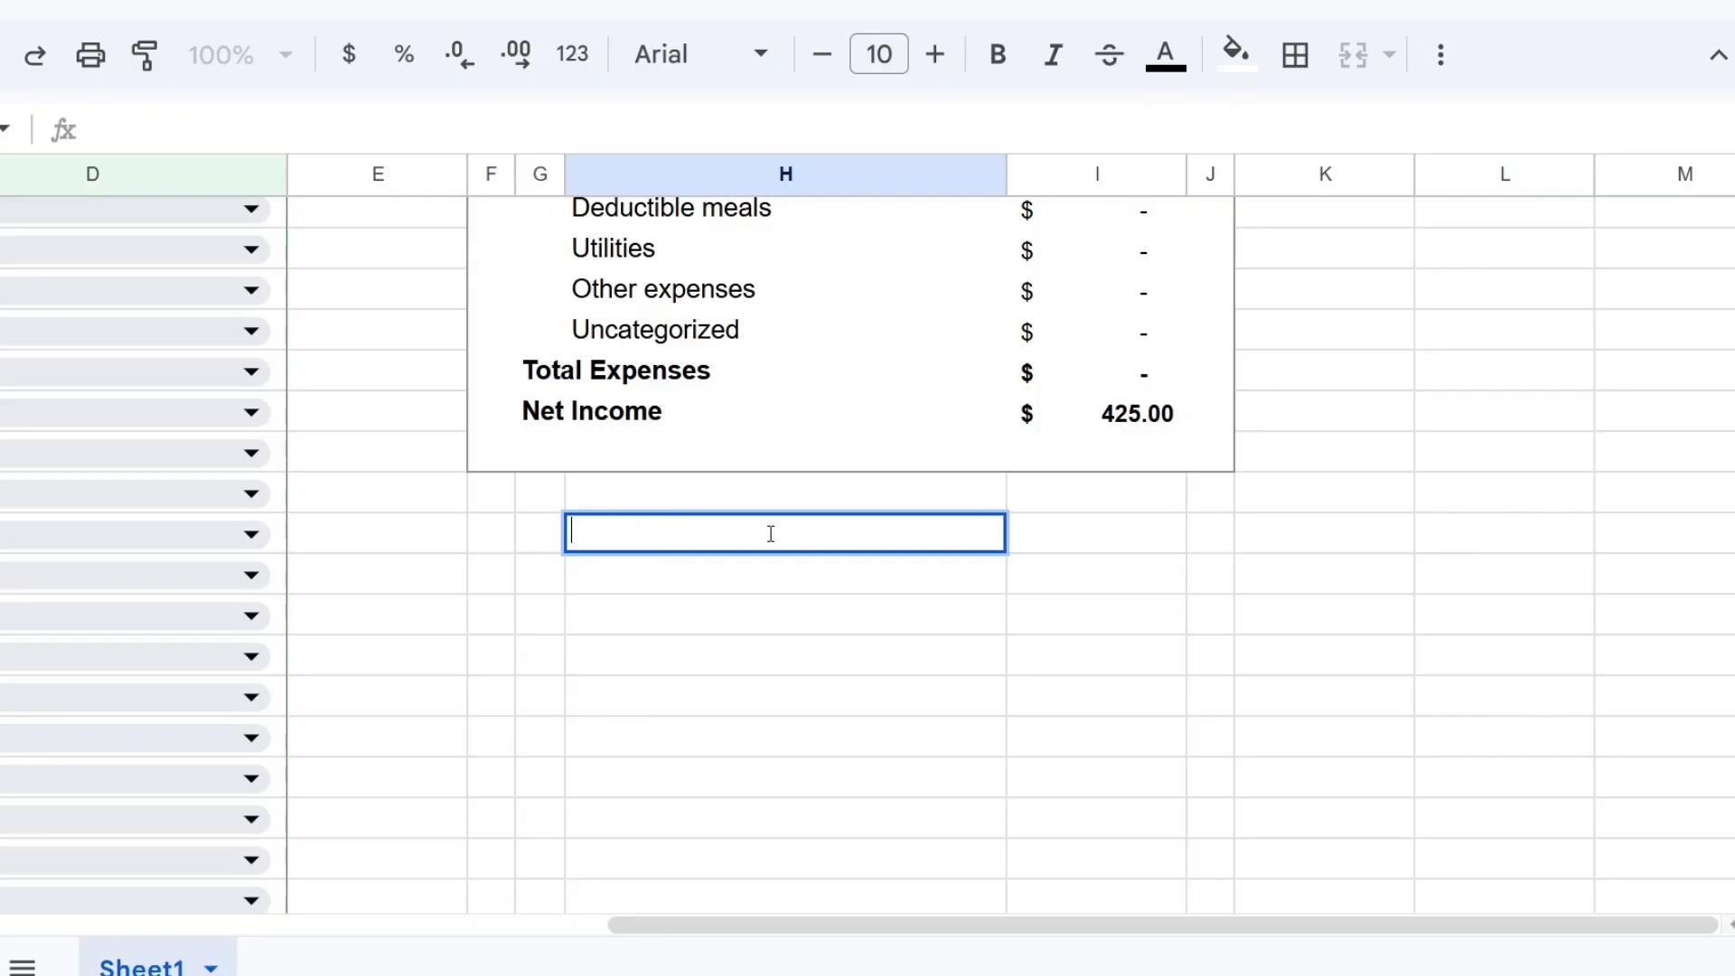
# Enter the category name Non-P&L in H36, below the profit and loss summary.
pyautogui.write('Non-P&L')
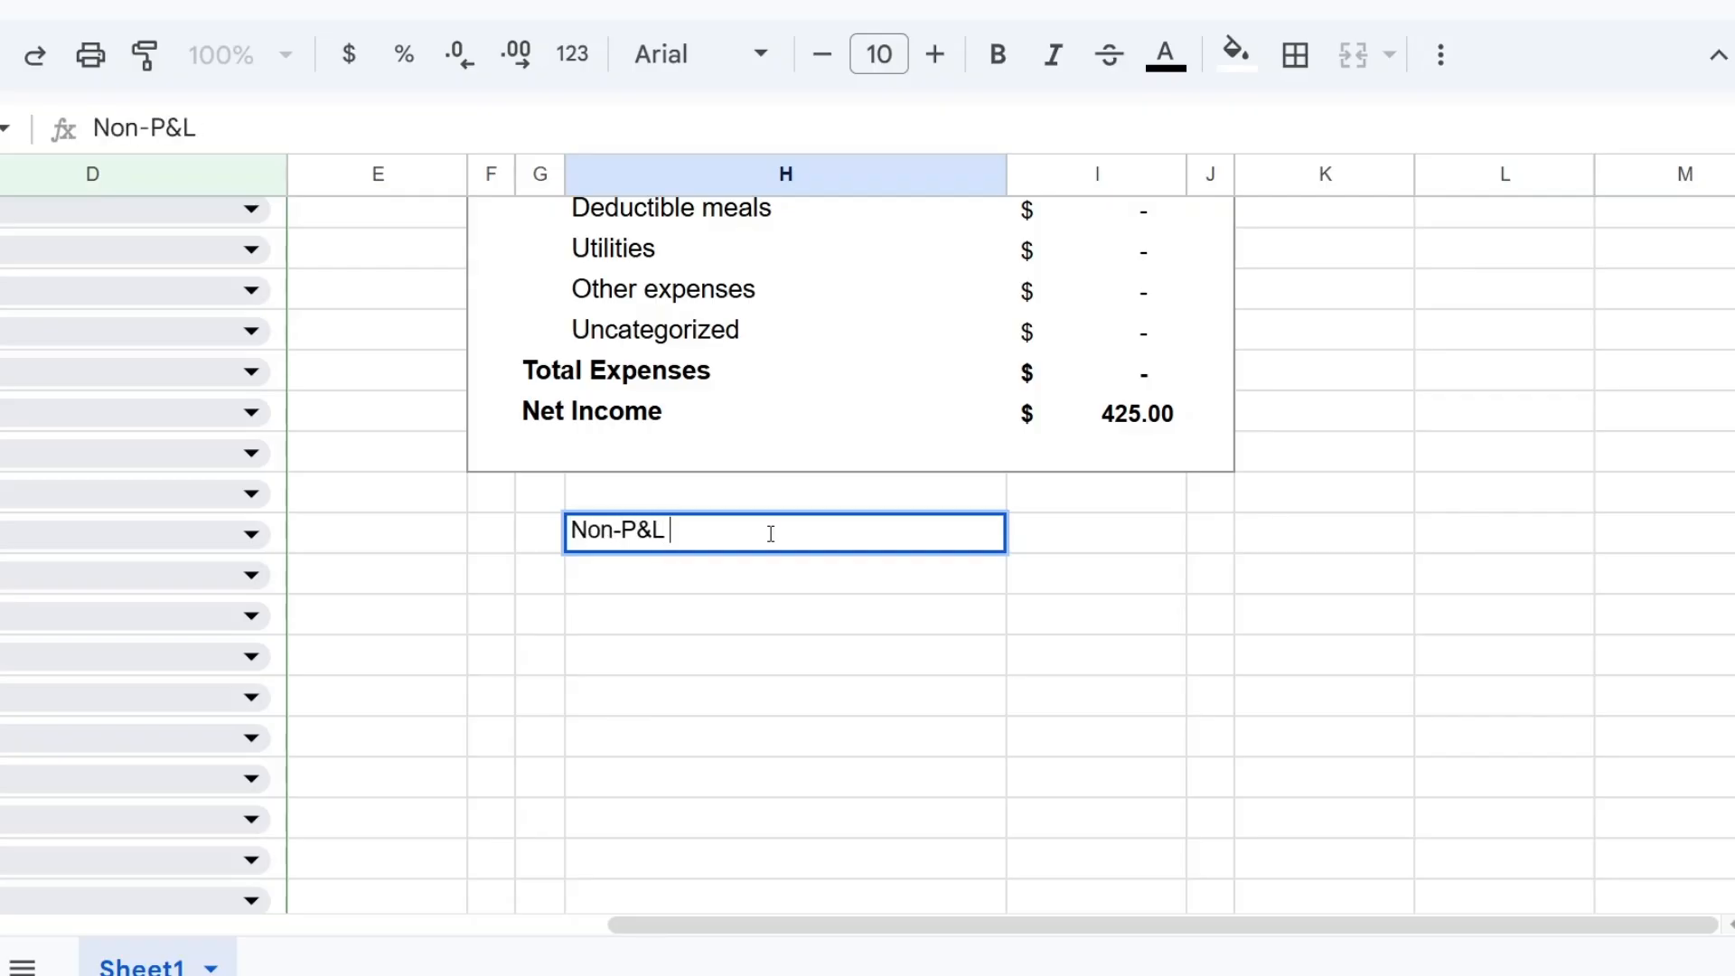
pyautogui.press('Return')
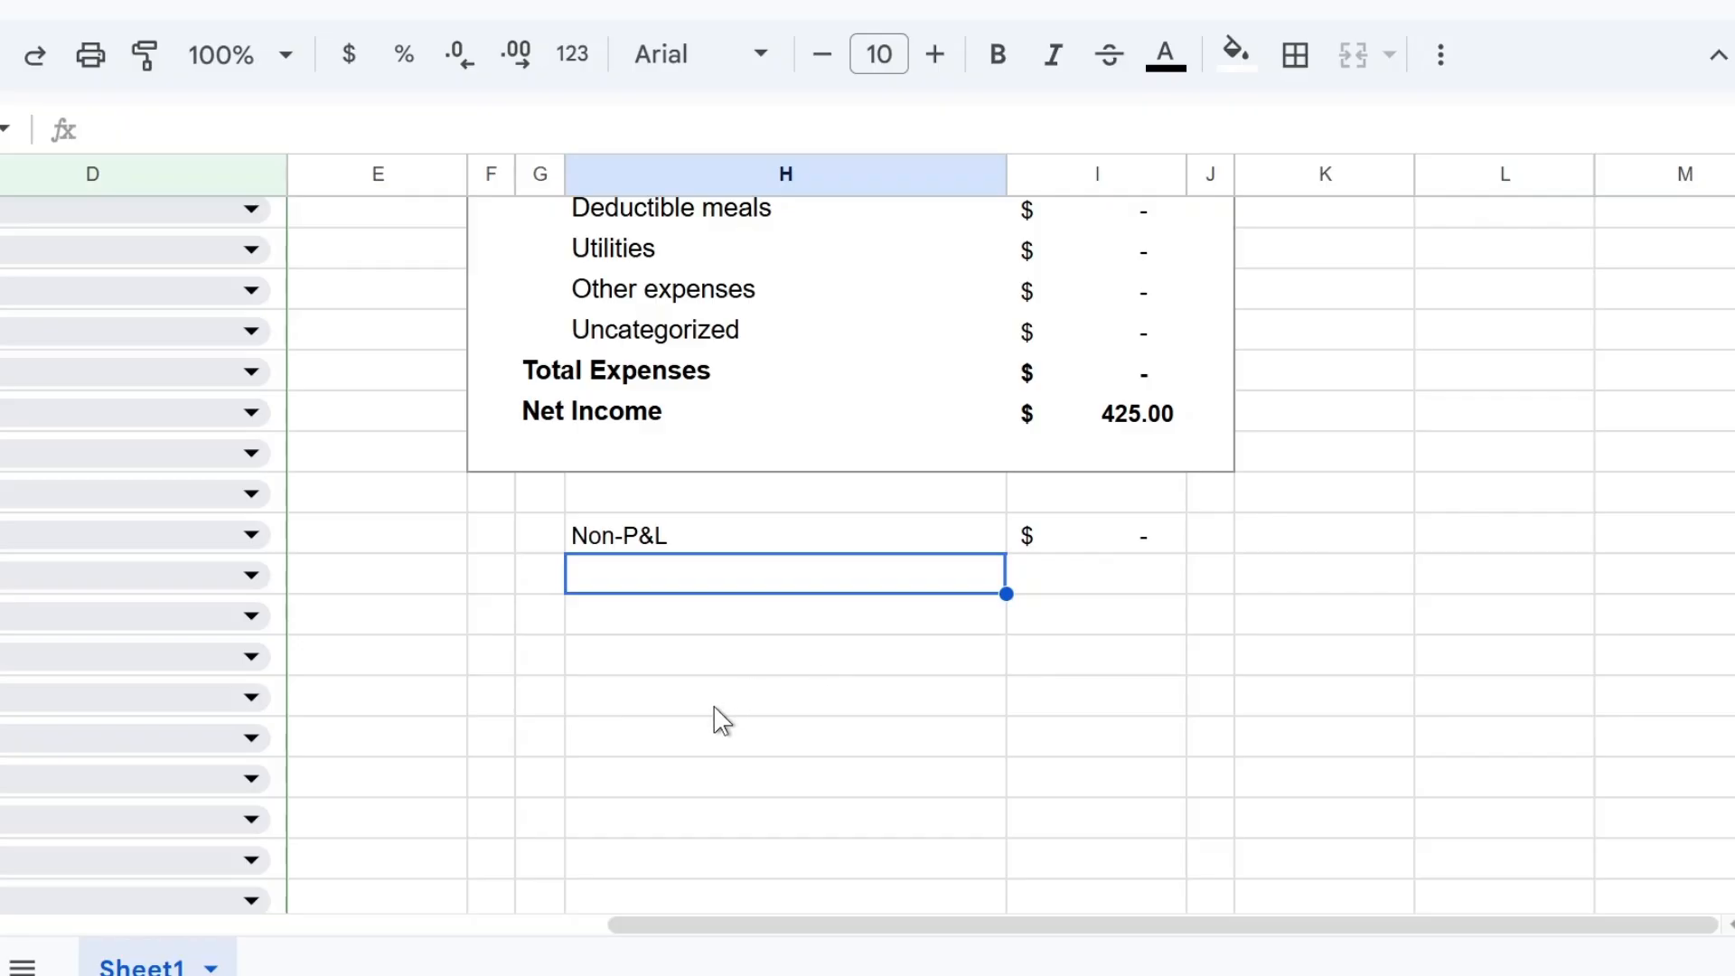
pyautogui.scroll(1, 708, 705)
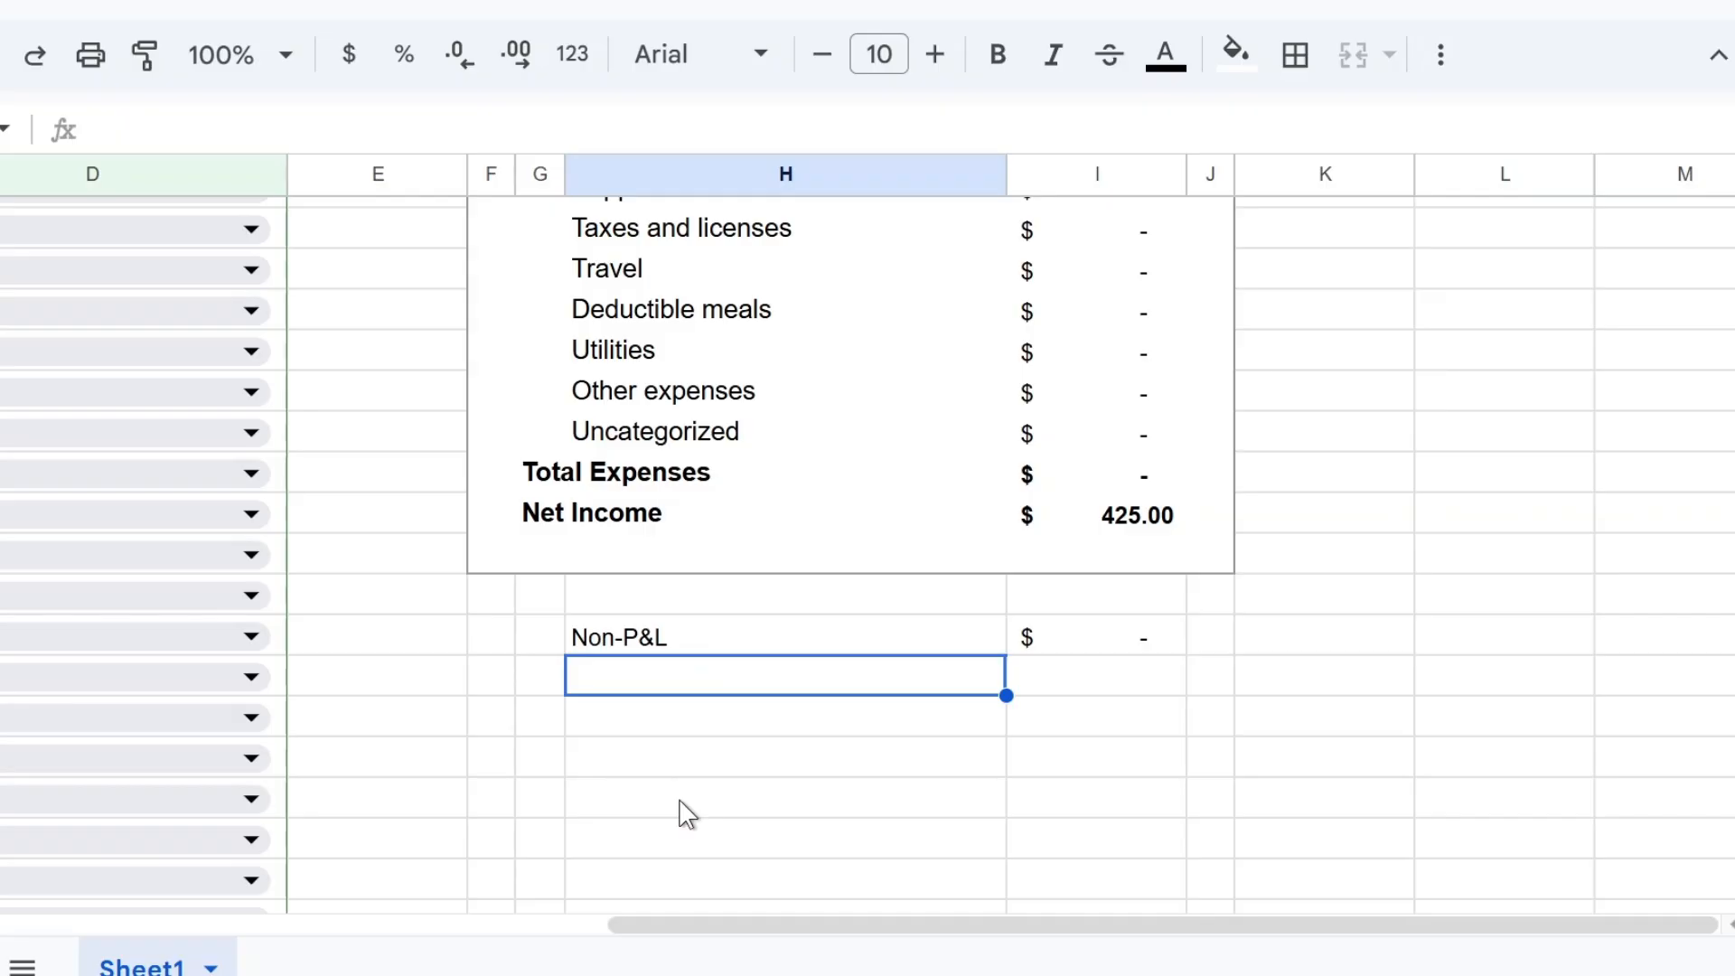
pyautogui.scroll(-1, 680, 801)
pyautogui.click(724, 539)
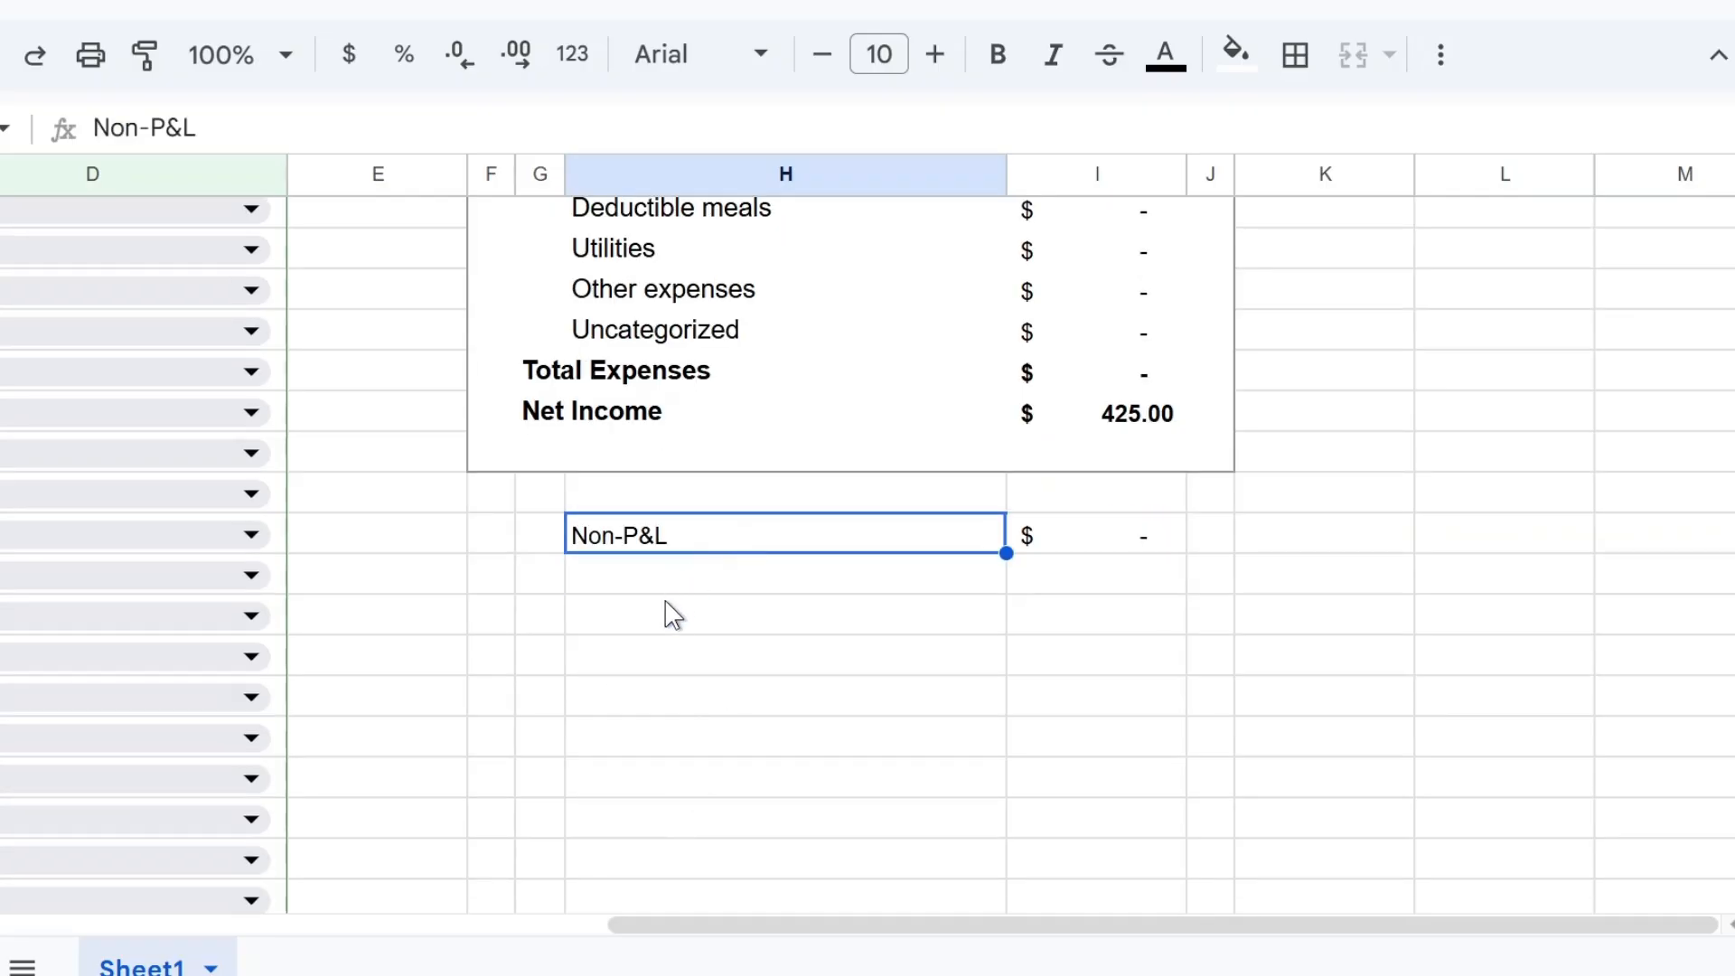
# Categorize the gas station purchase LOC-0119 in D3 as Non-P&L.
pyautogui.scroll(10, 666, 611)
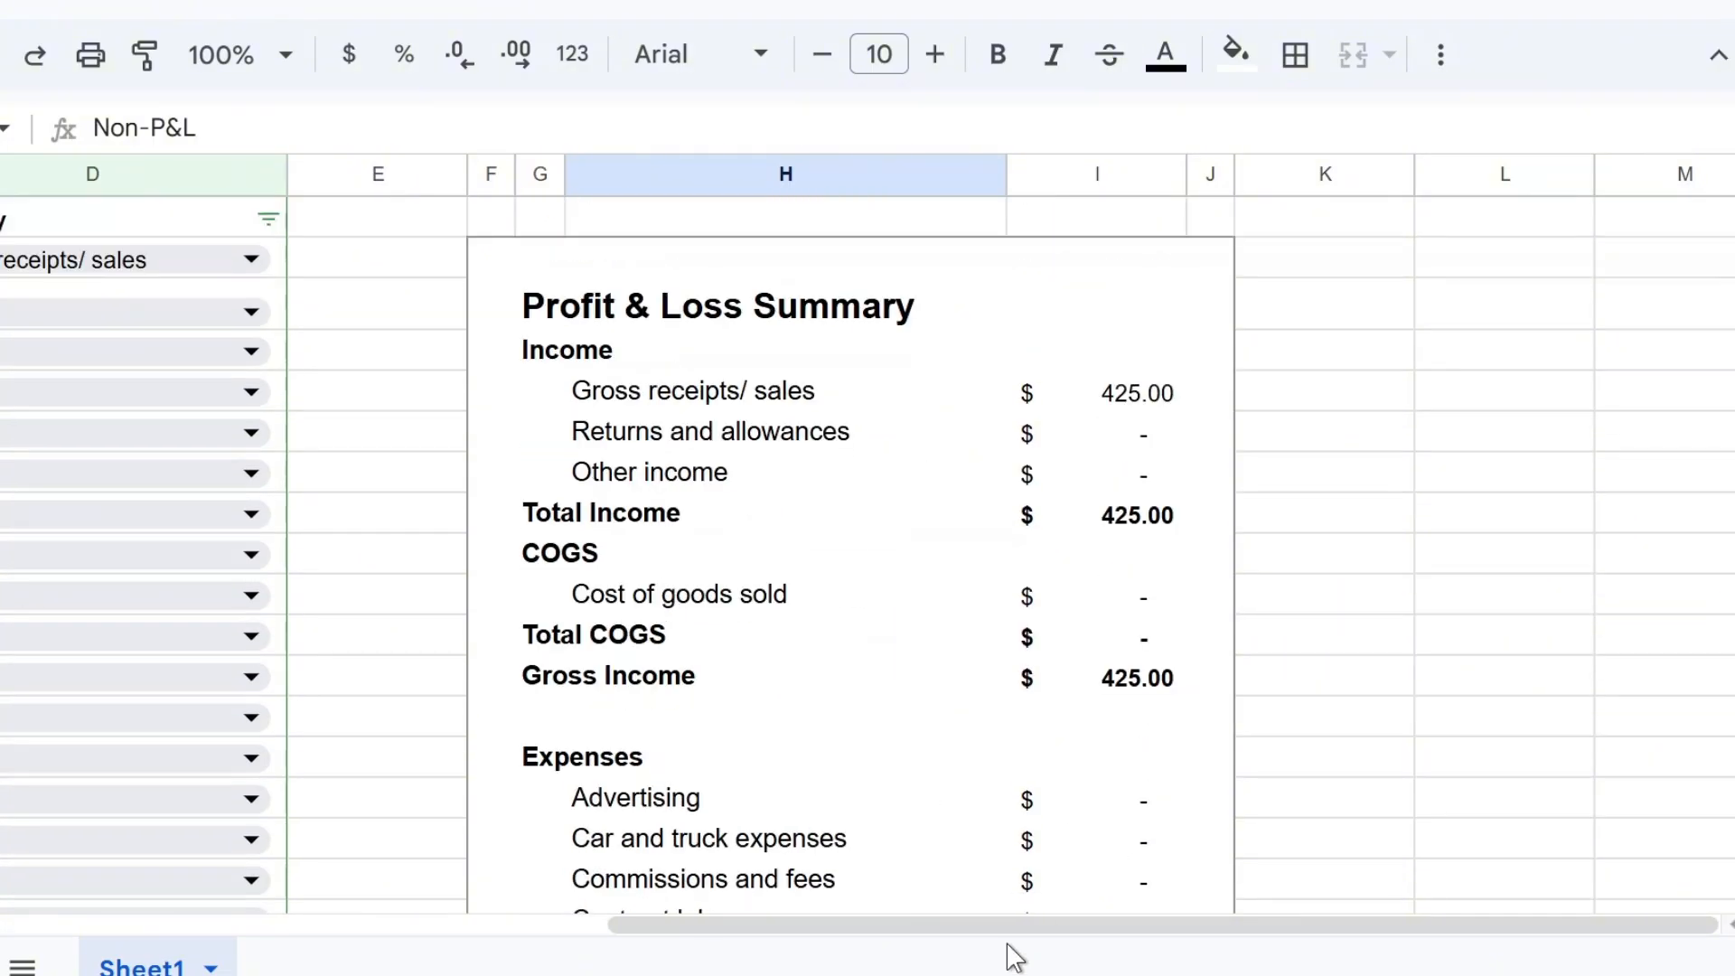
pyautogui.moveTo(992, 931); pyautogui.dragTo(534, 931)
pyautogui.click(820, 317)
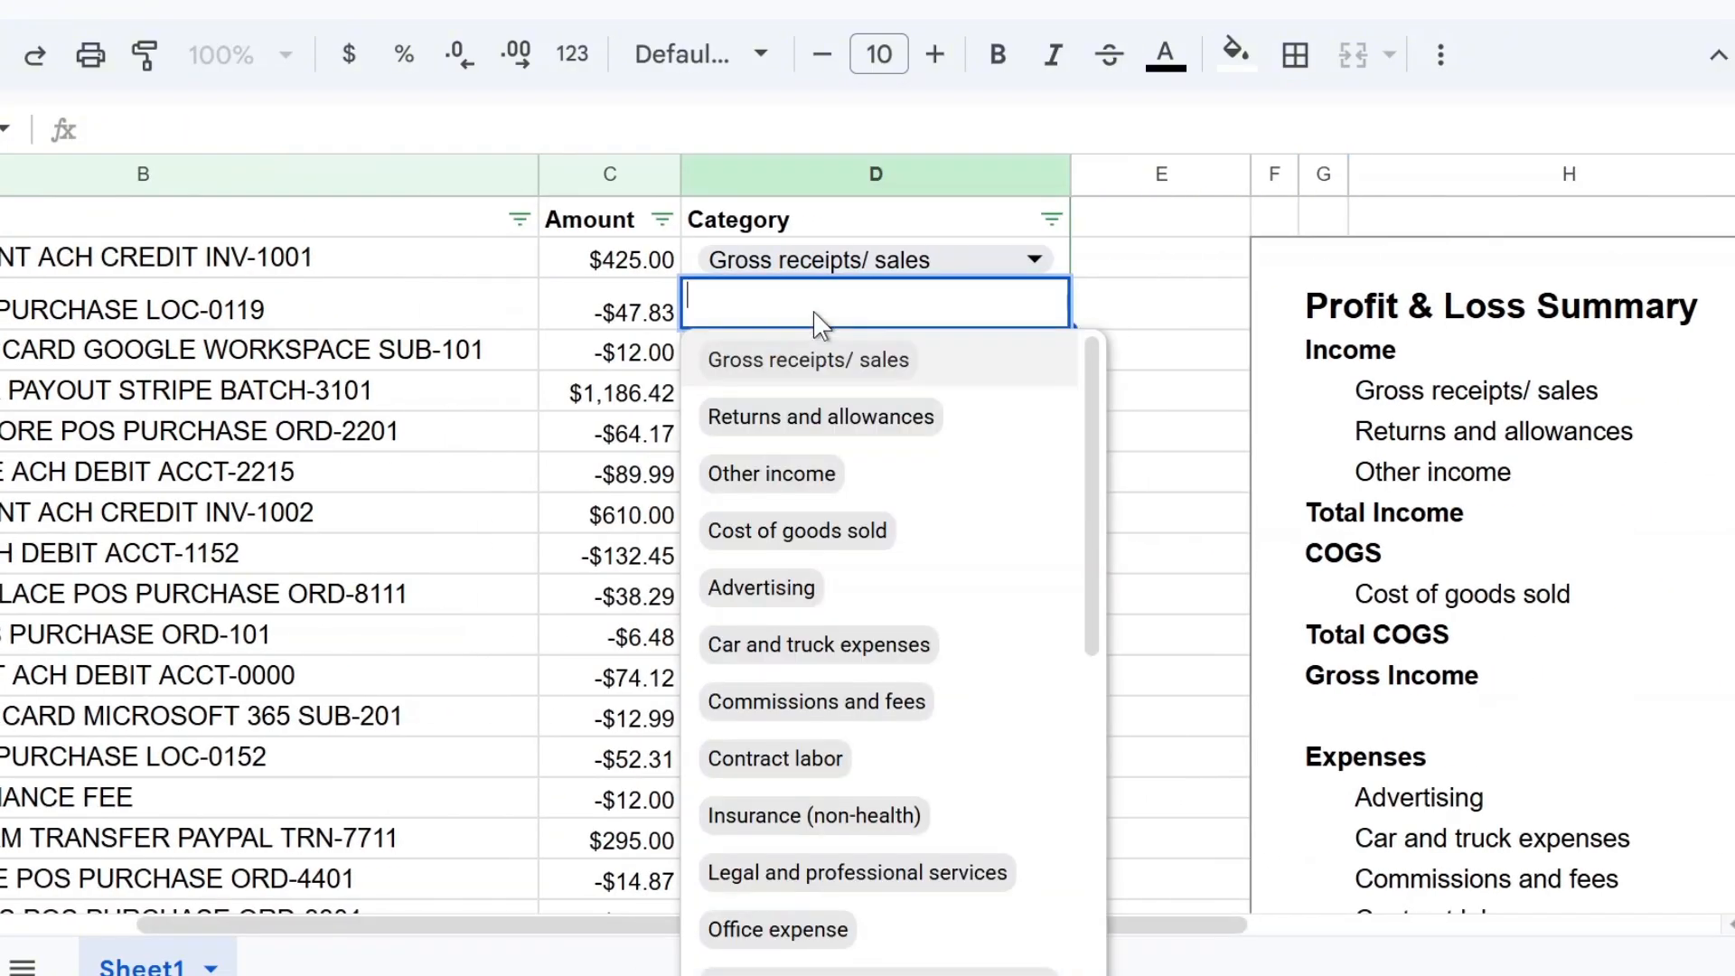
pyautogui.write('non')
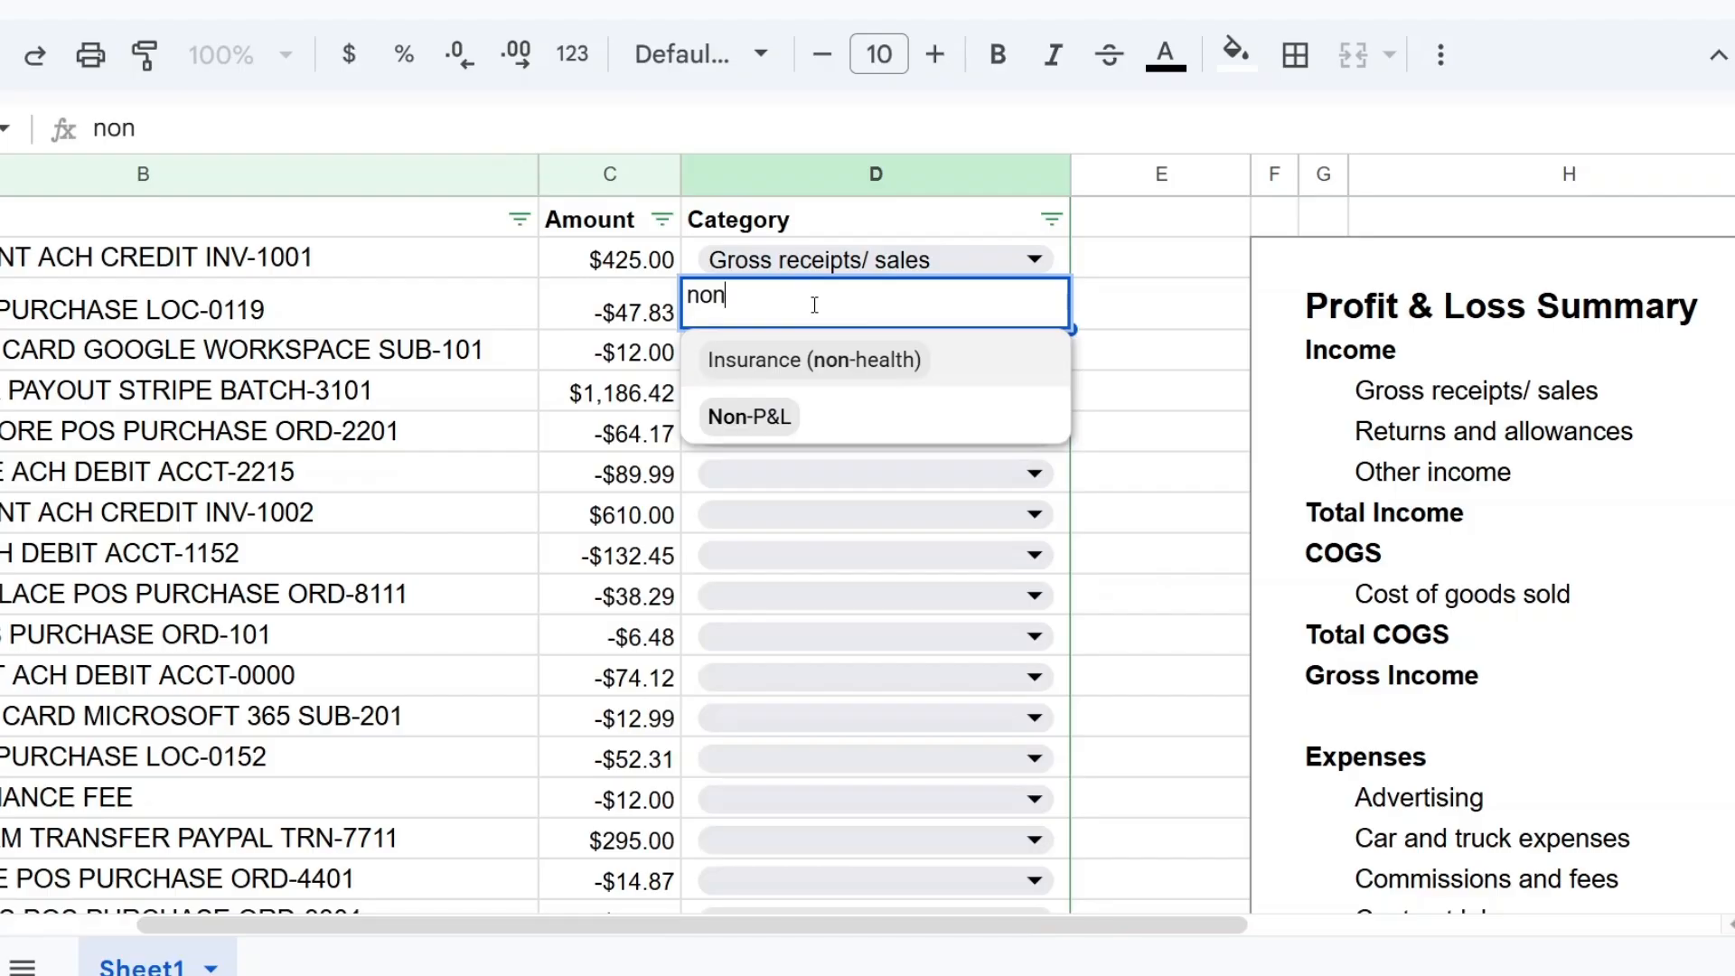
pyautogui.click(772, 415)
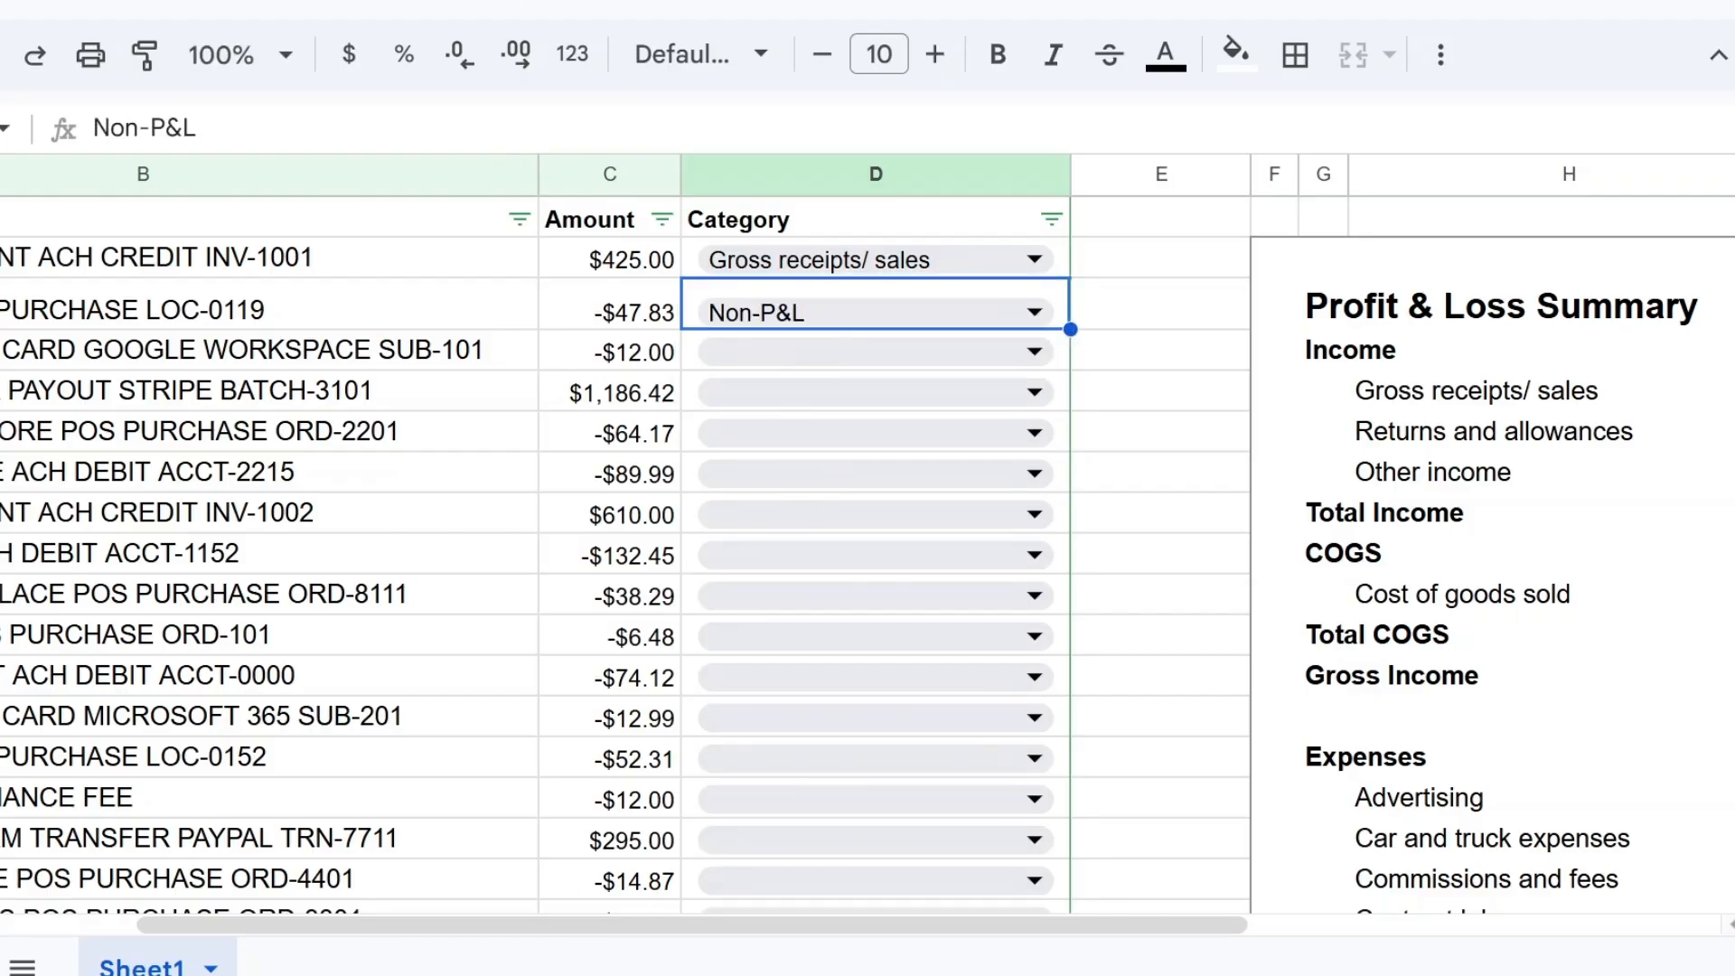
# Categorize the Google Workspace debit in D4 as Office expense and the Stripe payout in D5 as Gross receipts/ sales.
pyautogui.hscroll(-2, 868, 578)
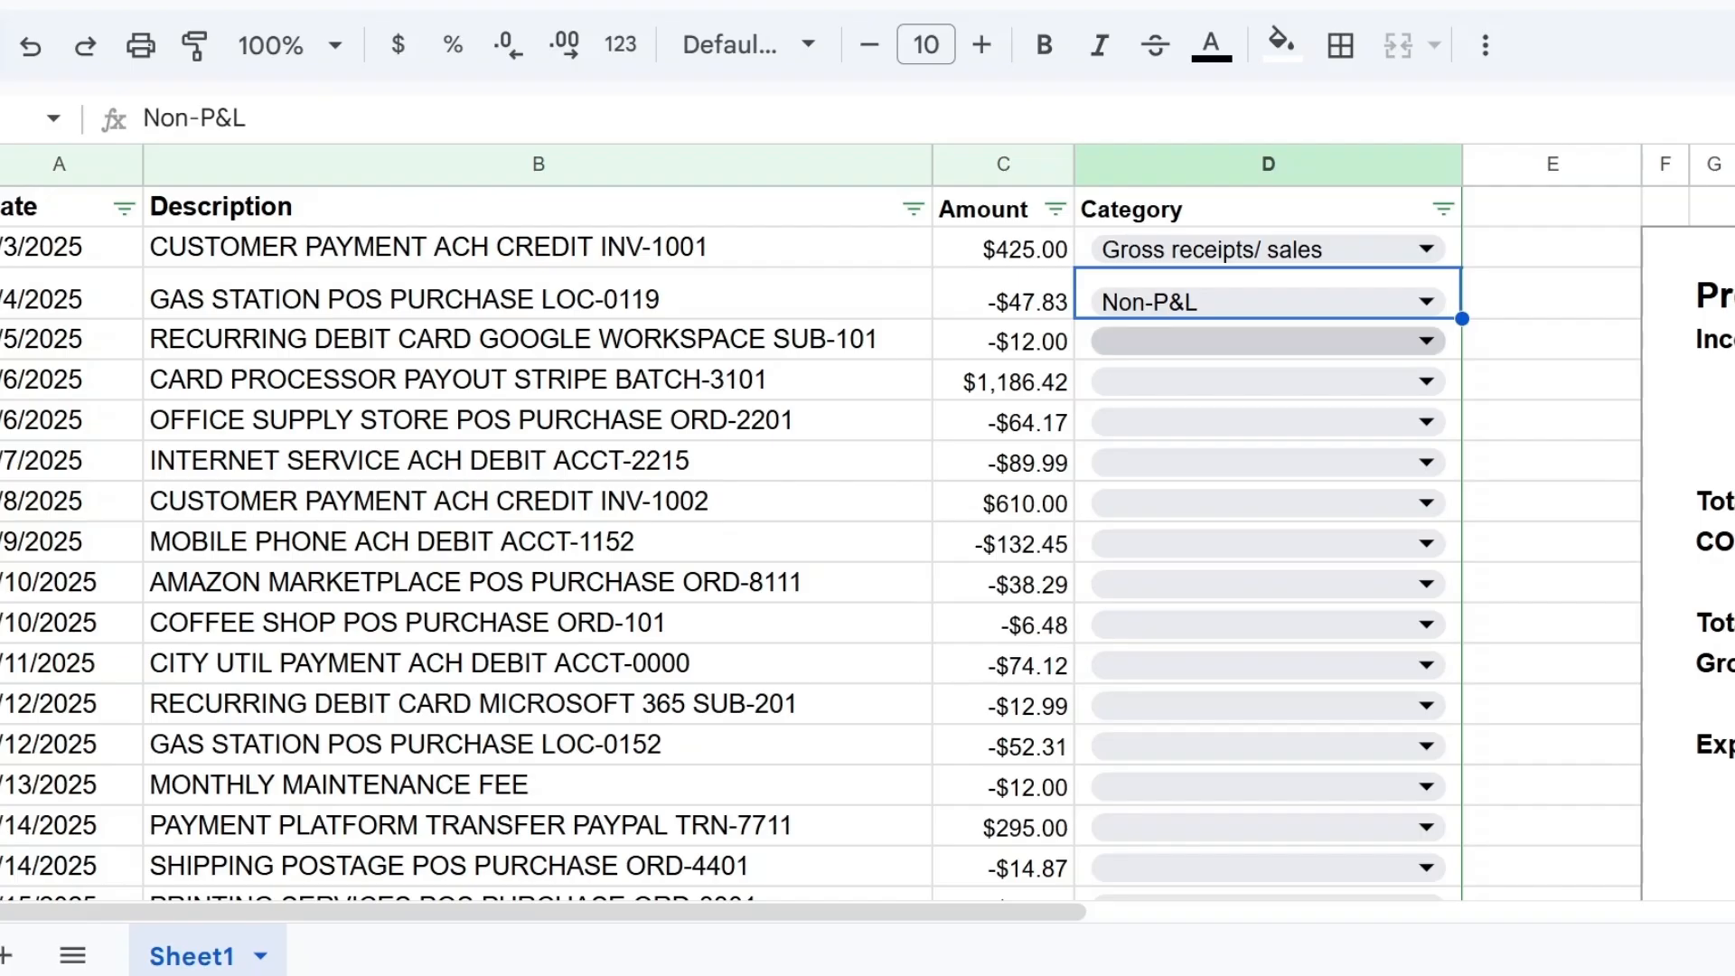
pyautogui.click(1384, 353)
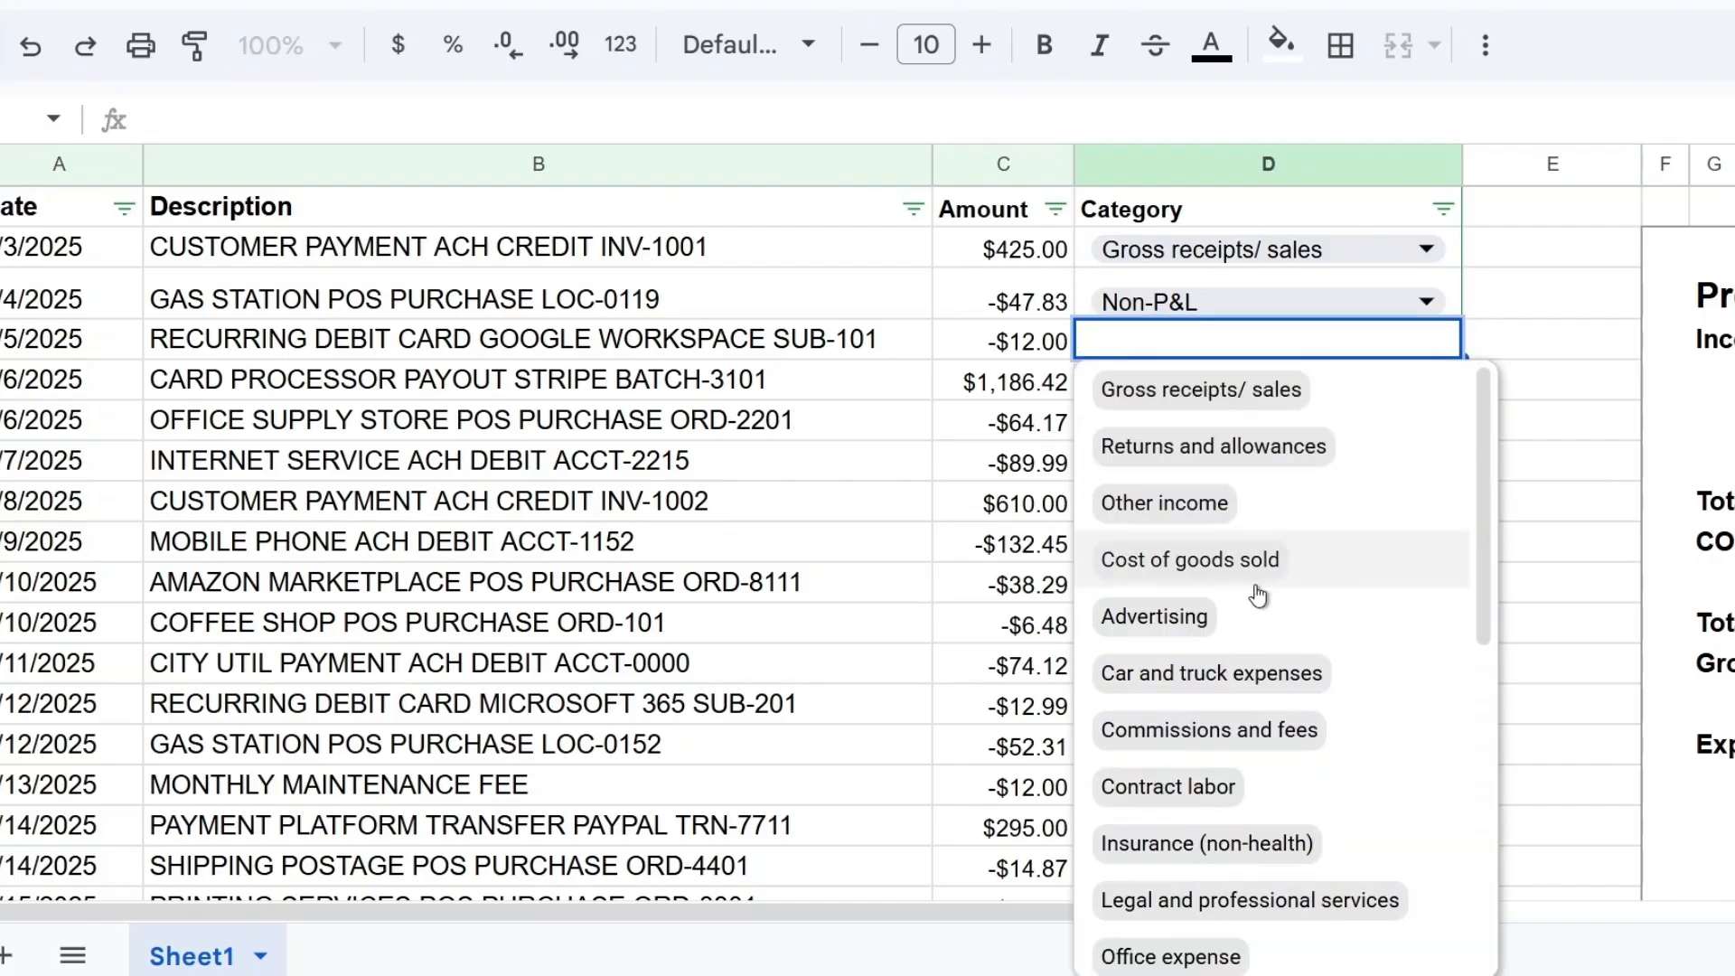
pyautogui.scroll(-5, 1247, 650)
pyautogui.click(1216, 556)
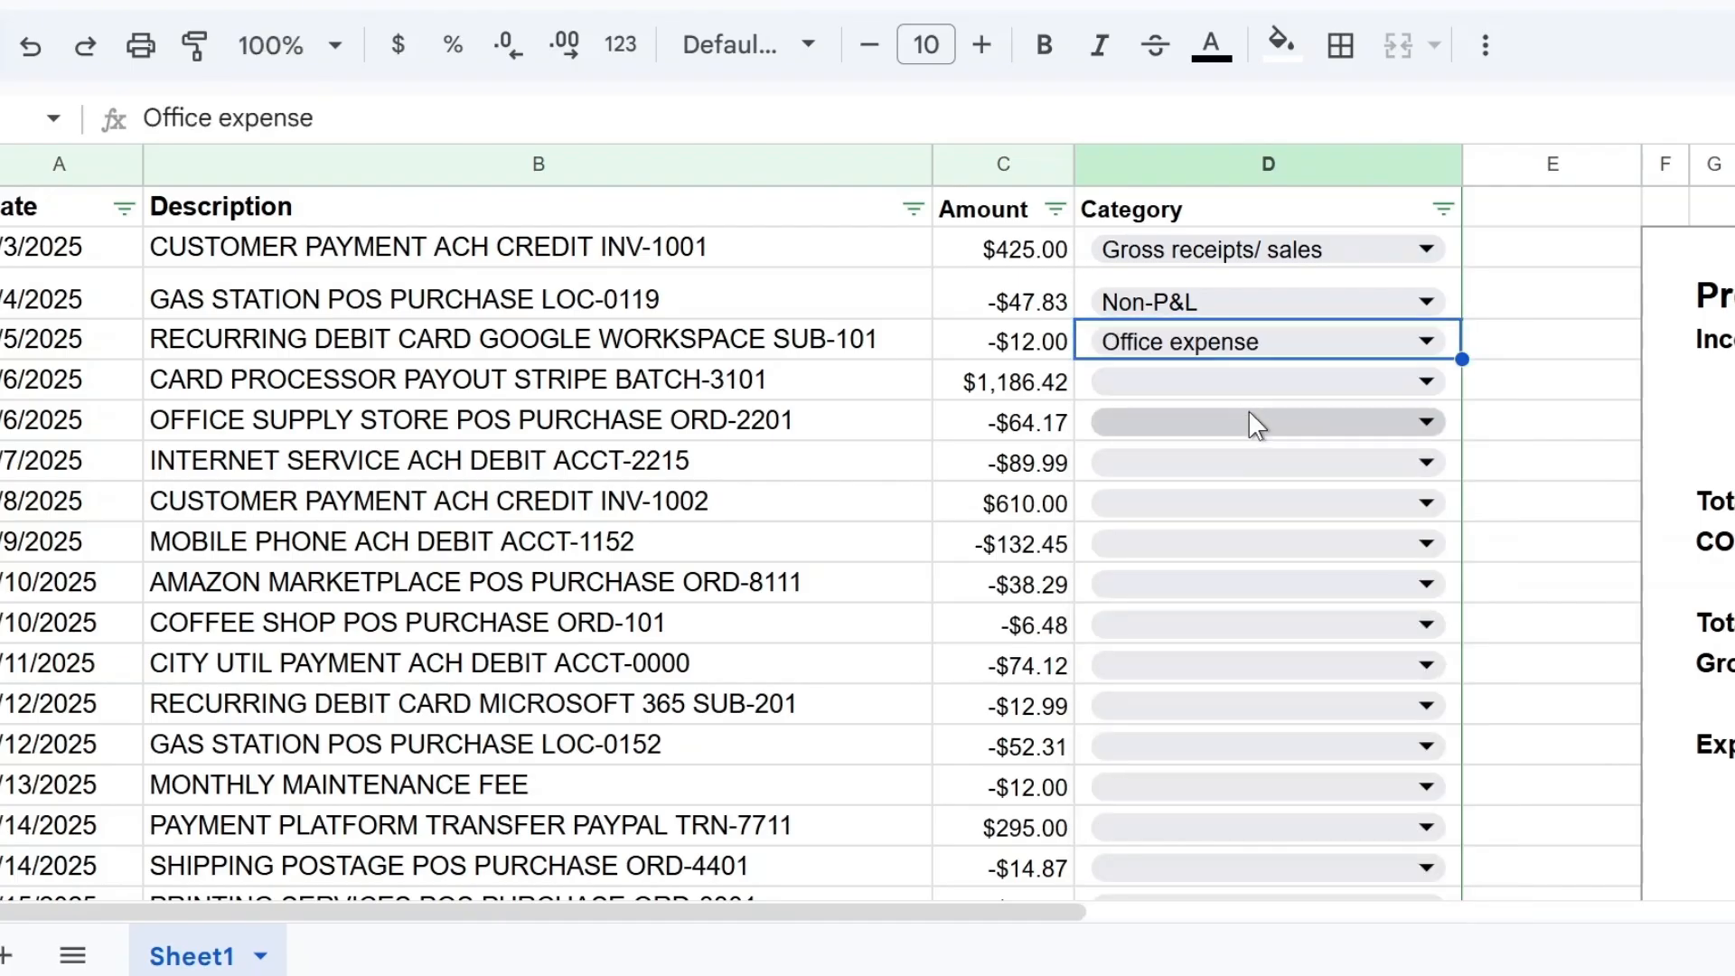
pyautogui.click(1236, 380)
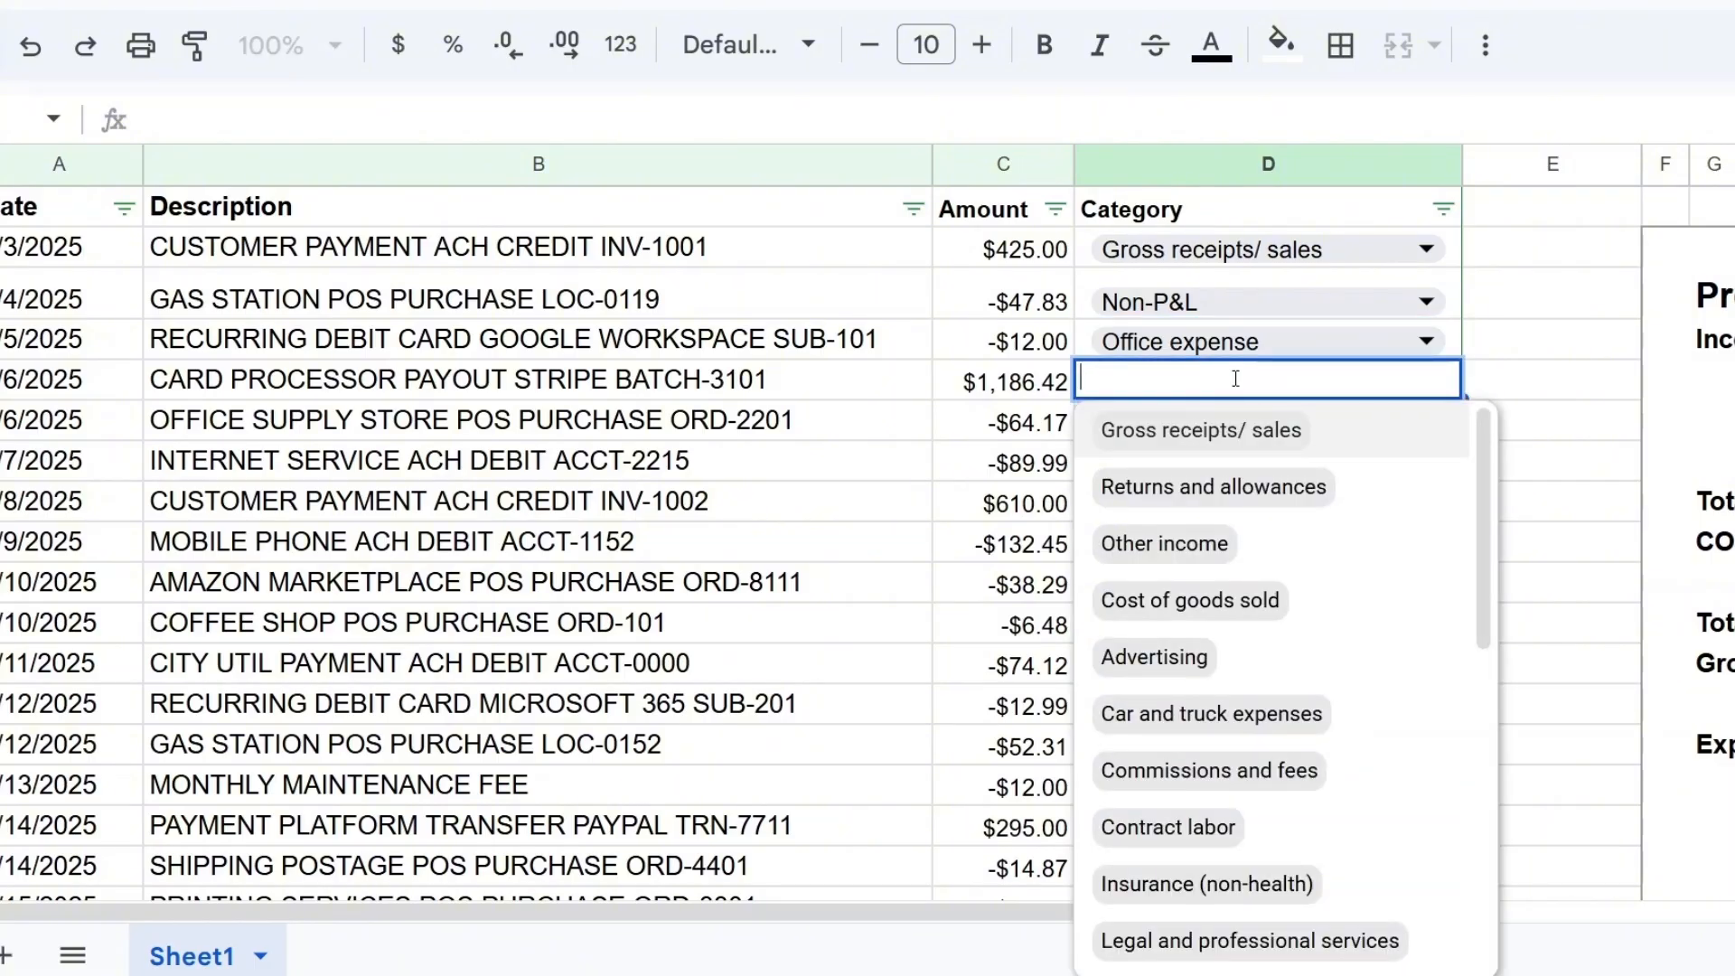
pyautogui.write('gro')
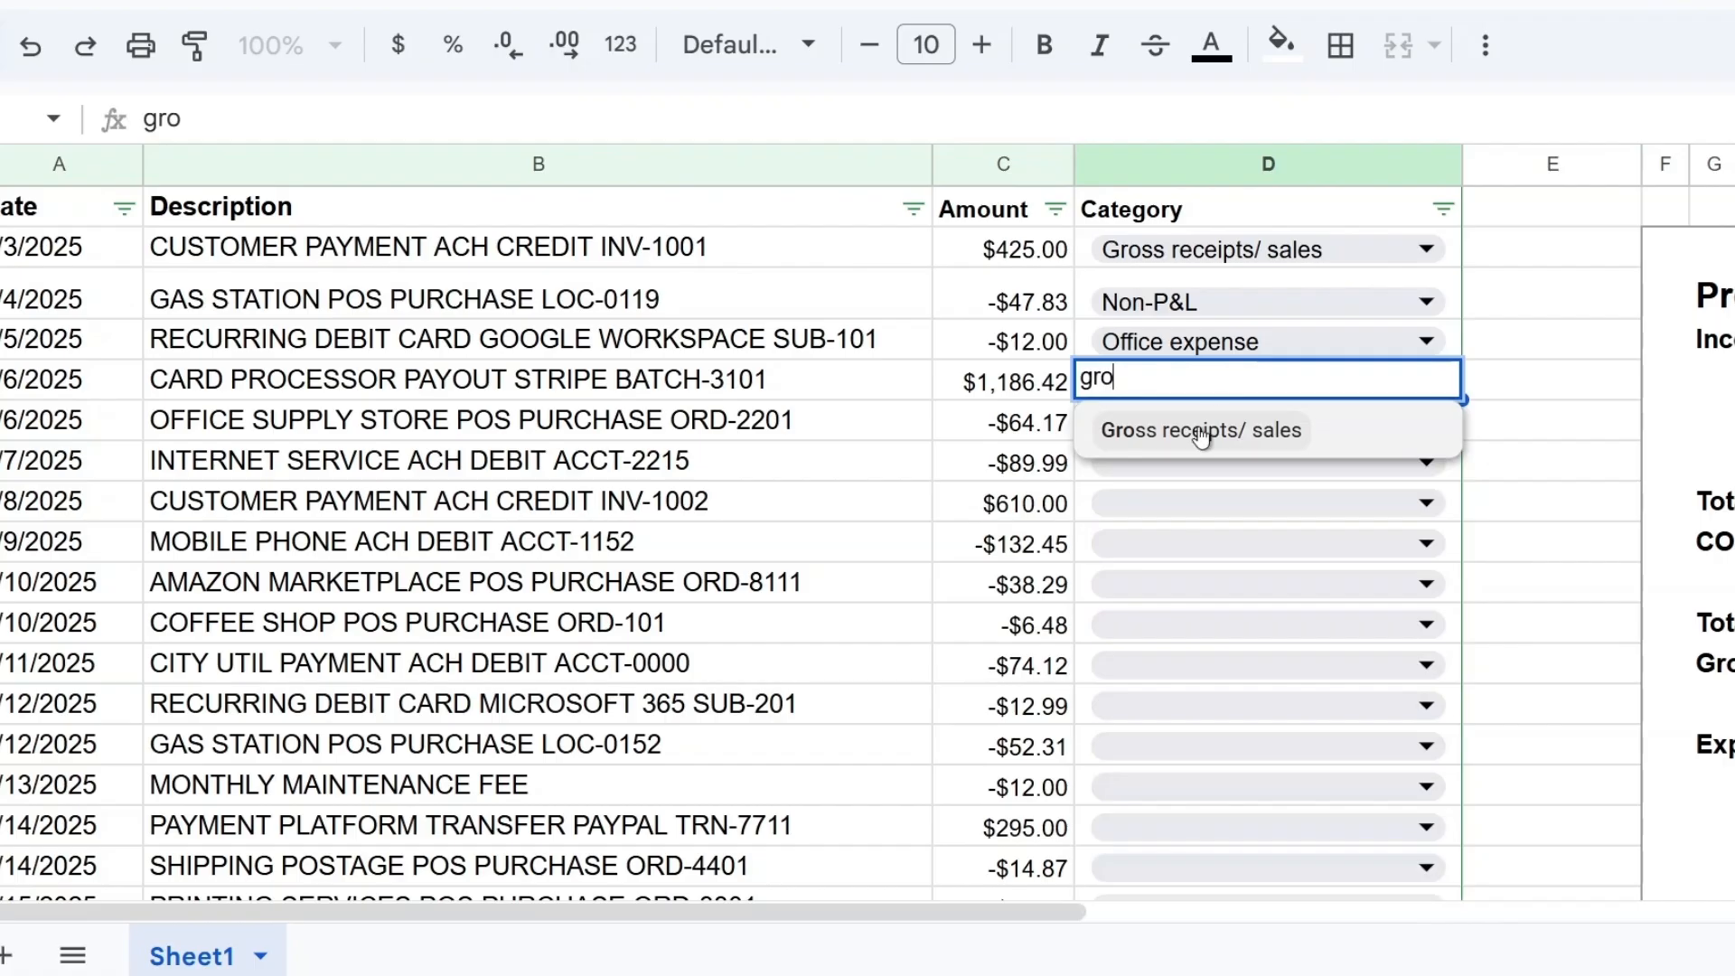
pyautogui.click(1200, 432)
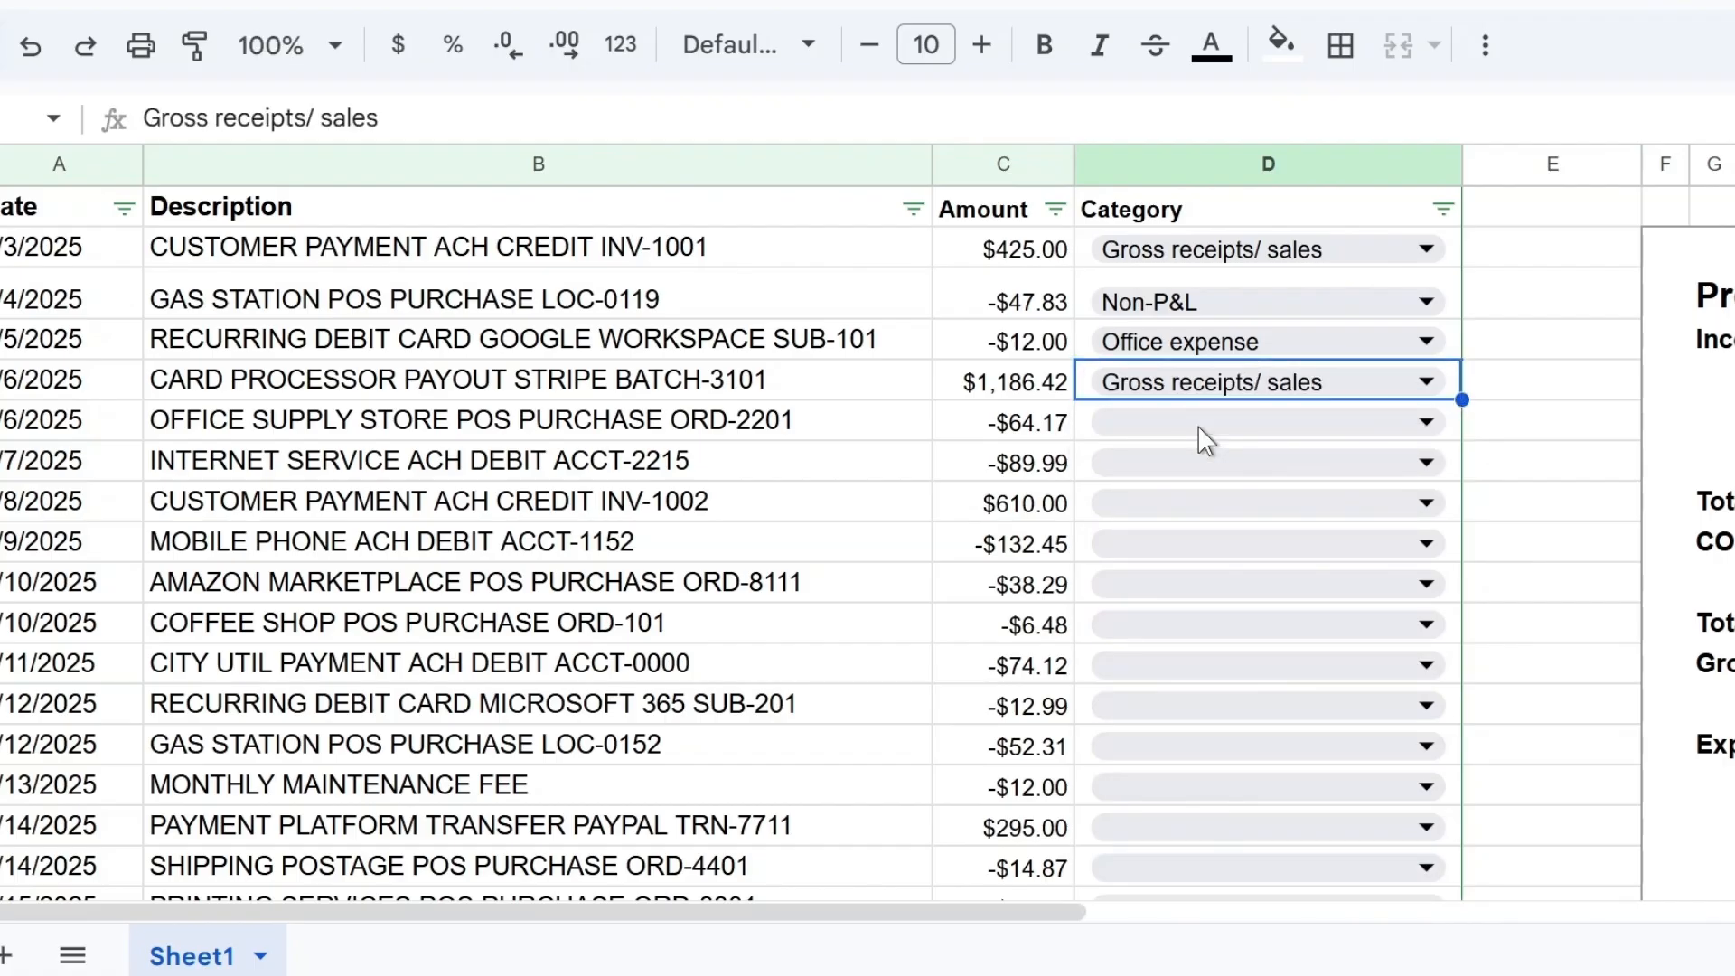
# Clear all selected values in the Description column's filter and search its values for amazon.
pyautogui.click(913, 210)
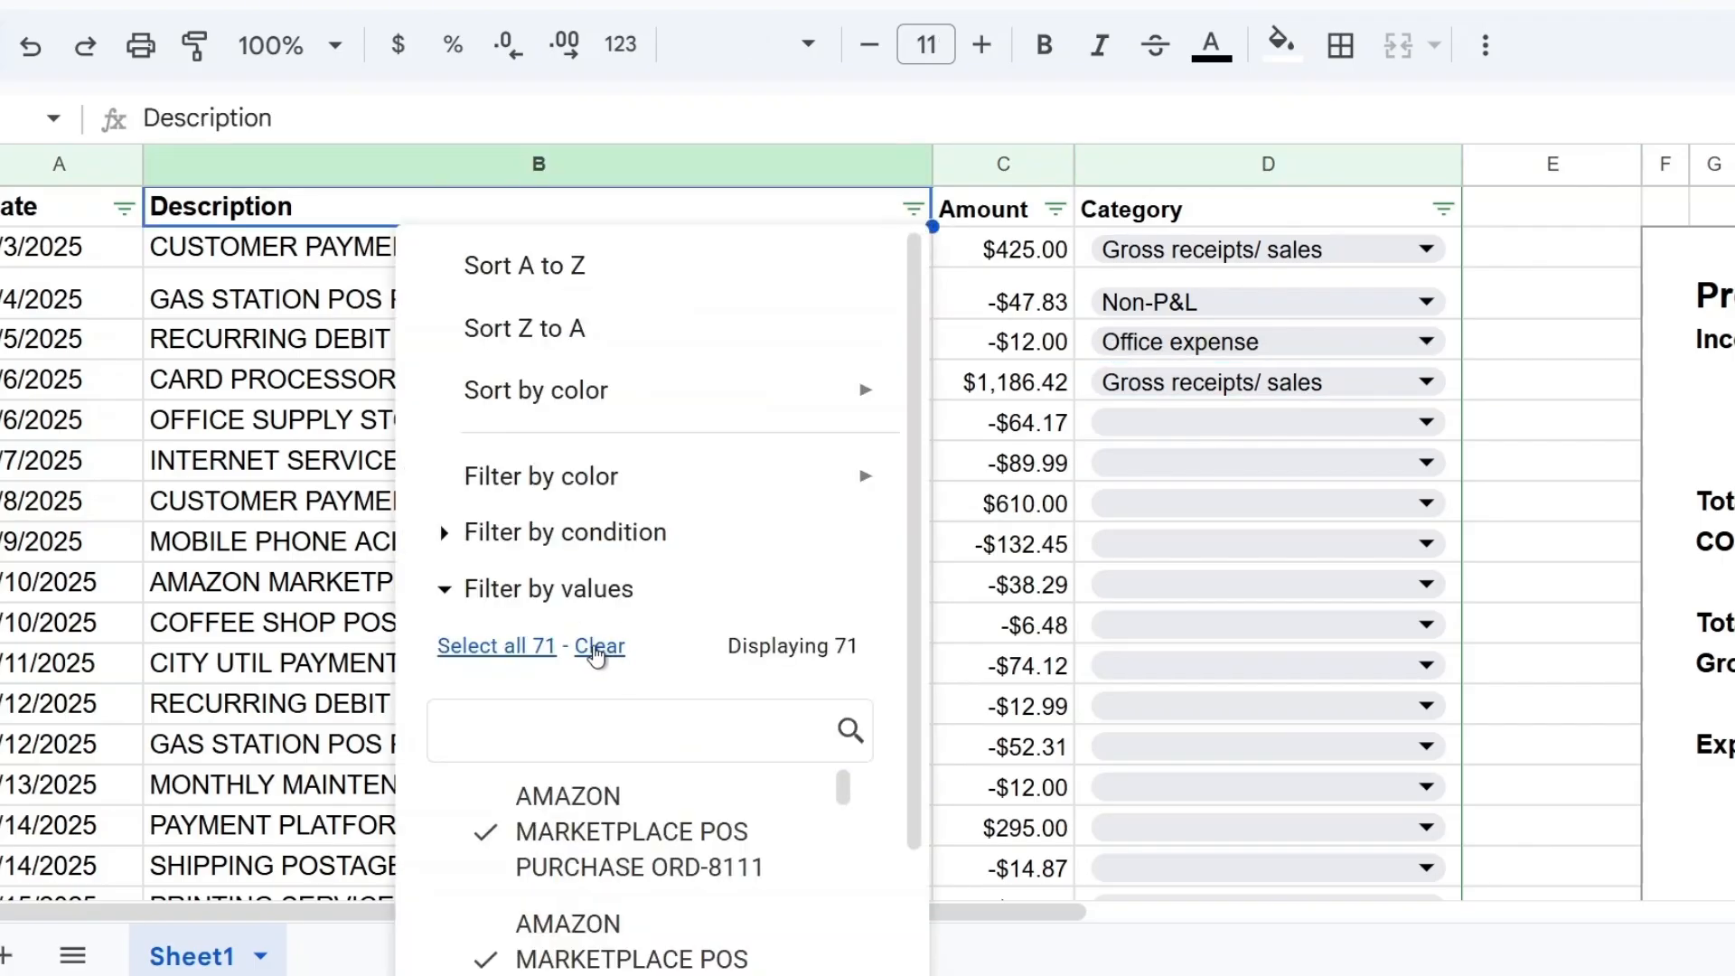
pyautogui.click(598, 648)
pyautogui.click(574, 724)
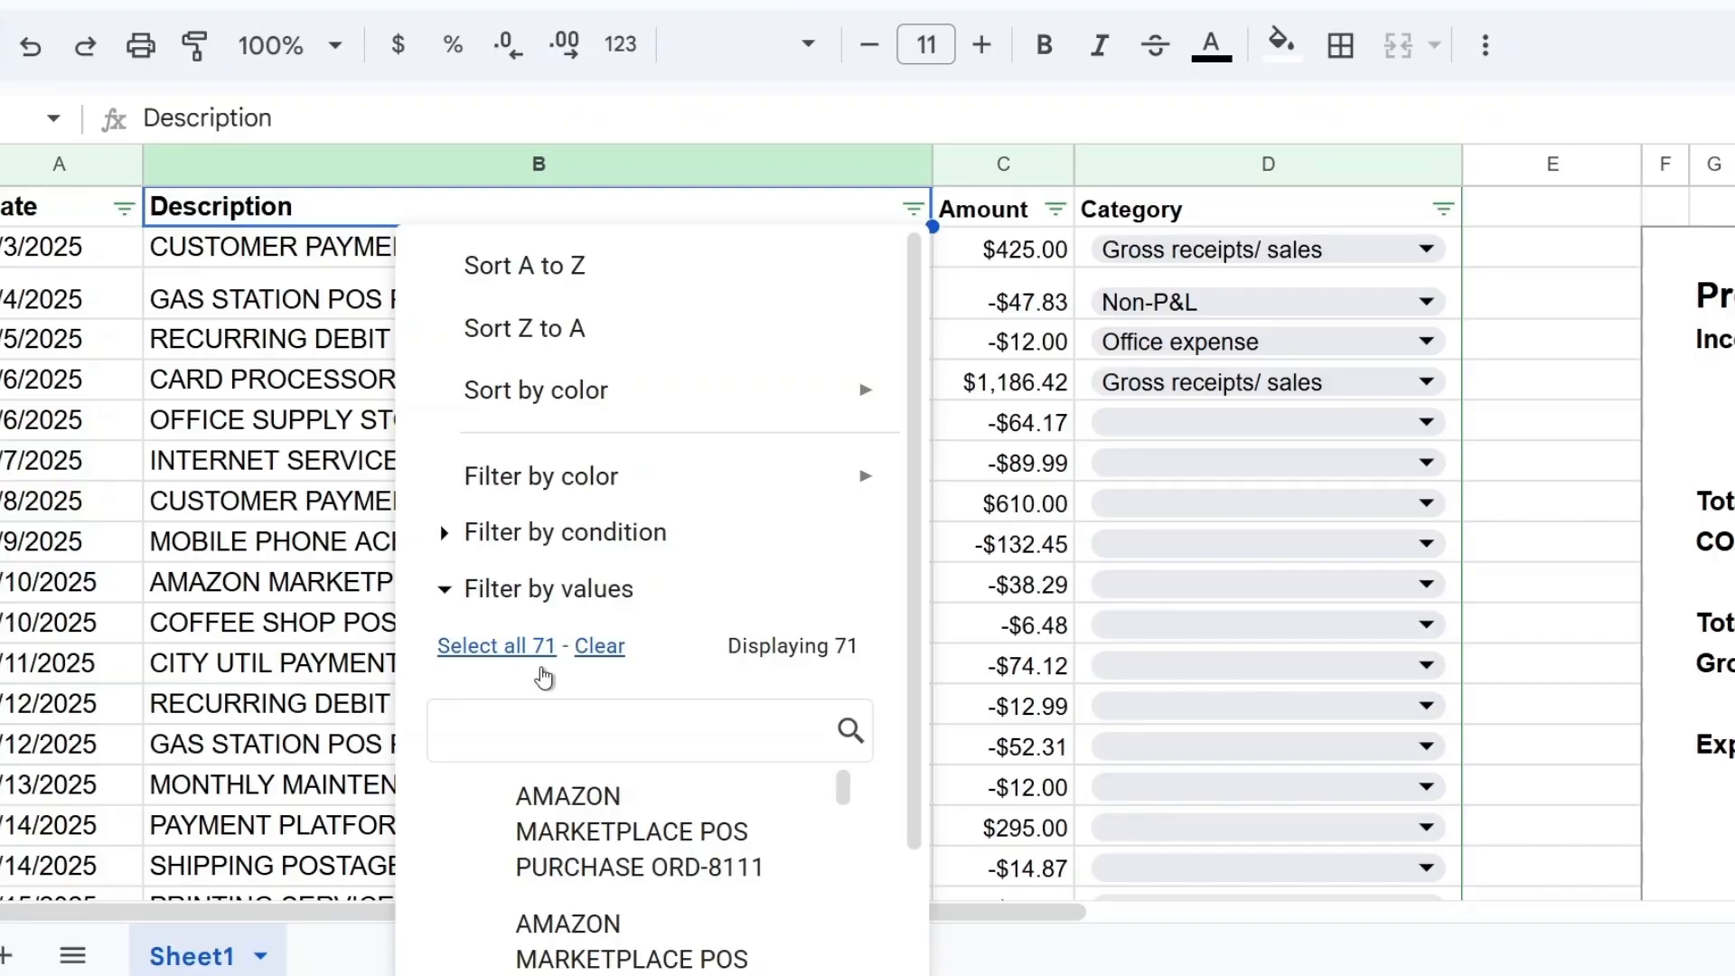
pyautogui.write('amazon')
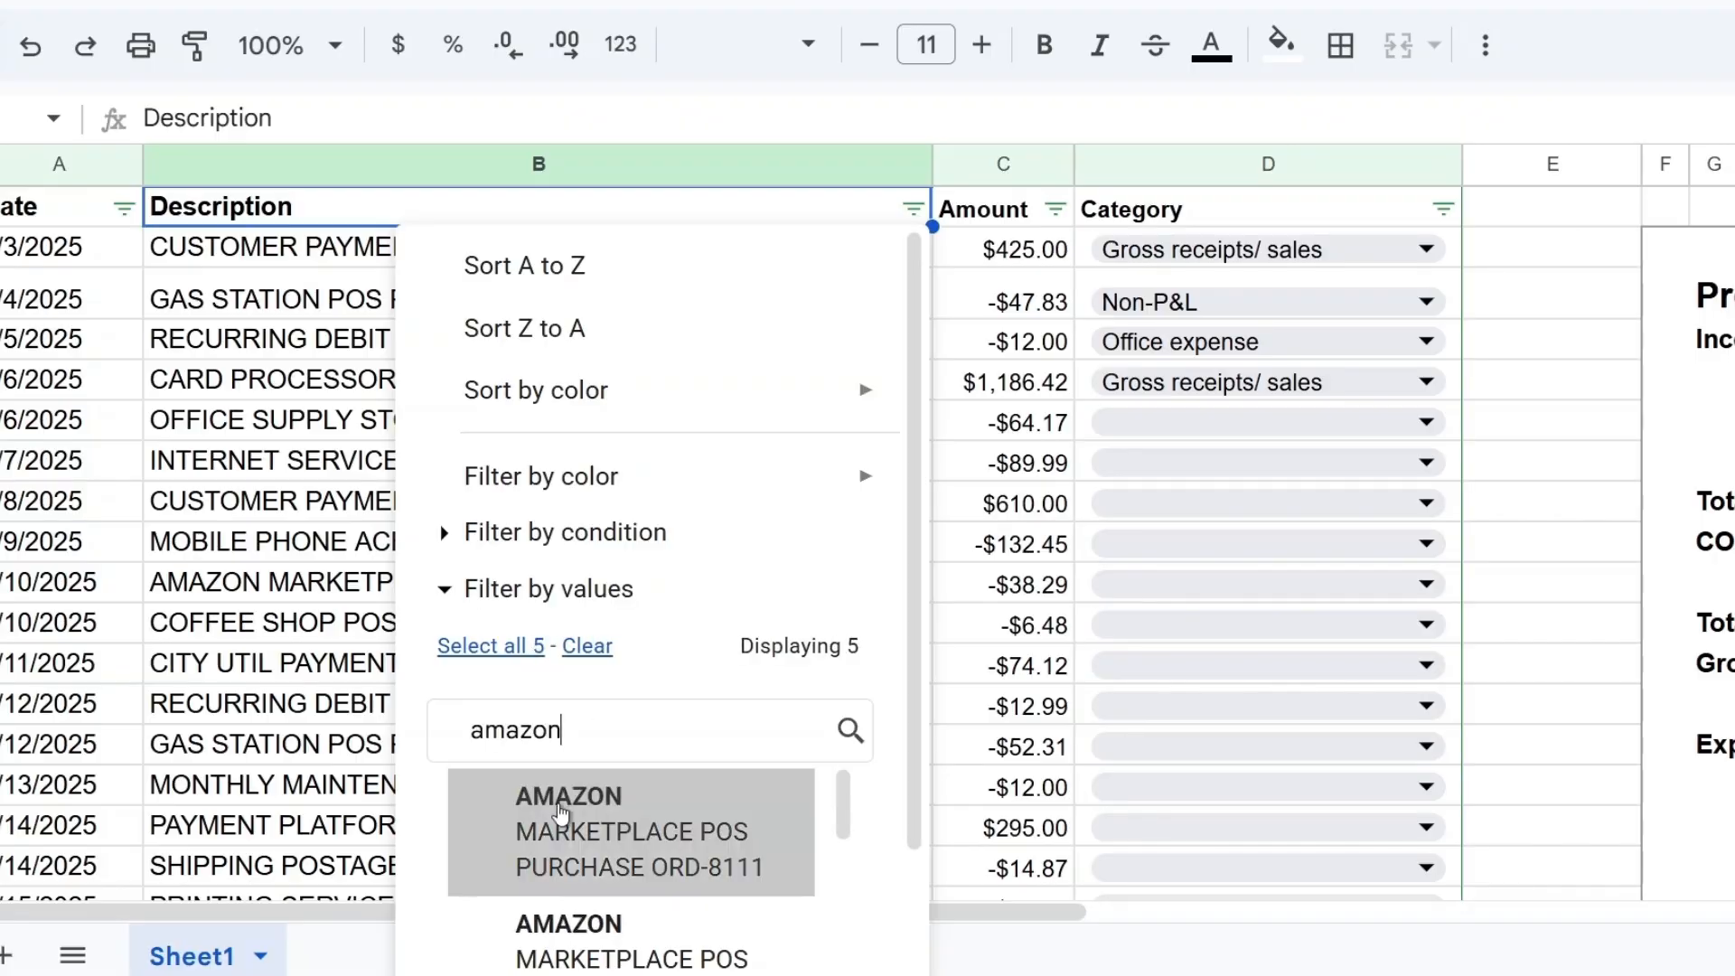
# Filter the Description column to the four Amazon Marketplace purchases and the Amazon Marketplace refund.
pyautogui.click(551, 822)
pyautogui.scroll(-3, 556, 823)
pyautogui.click(562, 857)
pyautogui.scroll(-1, 562, 855)
pyautogui.scroll(-2, 562, 850)
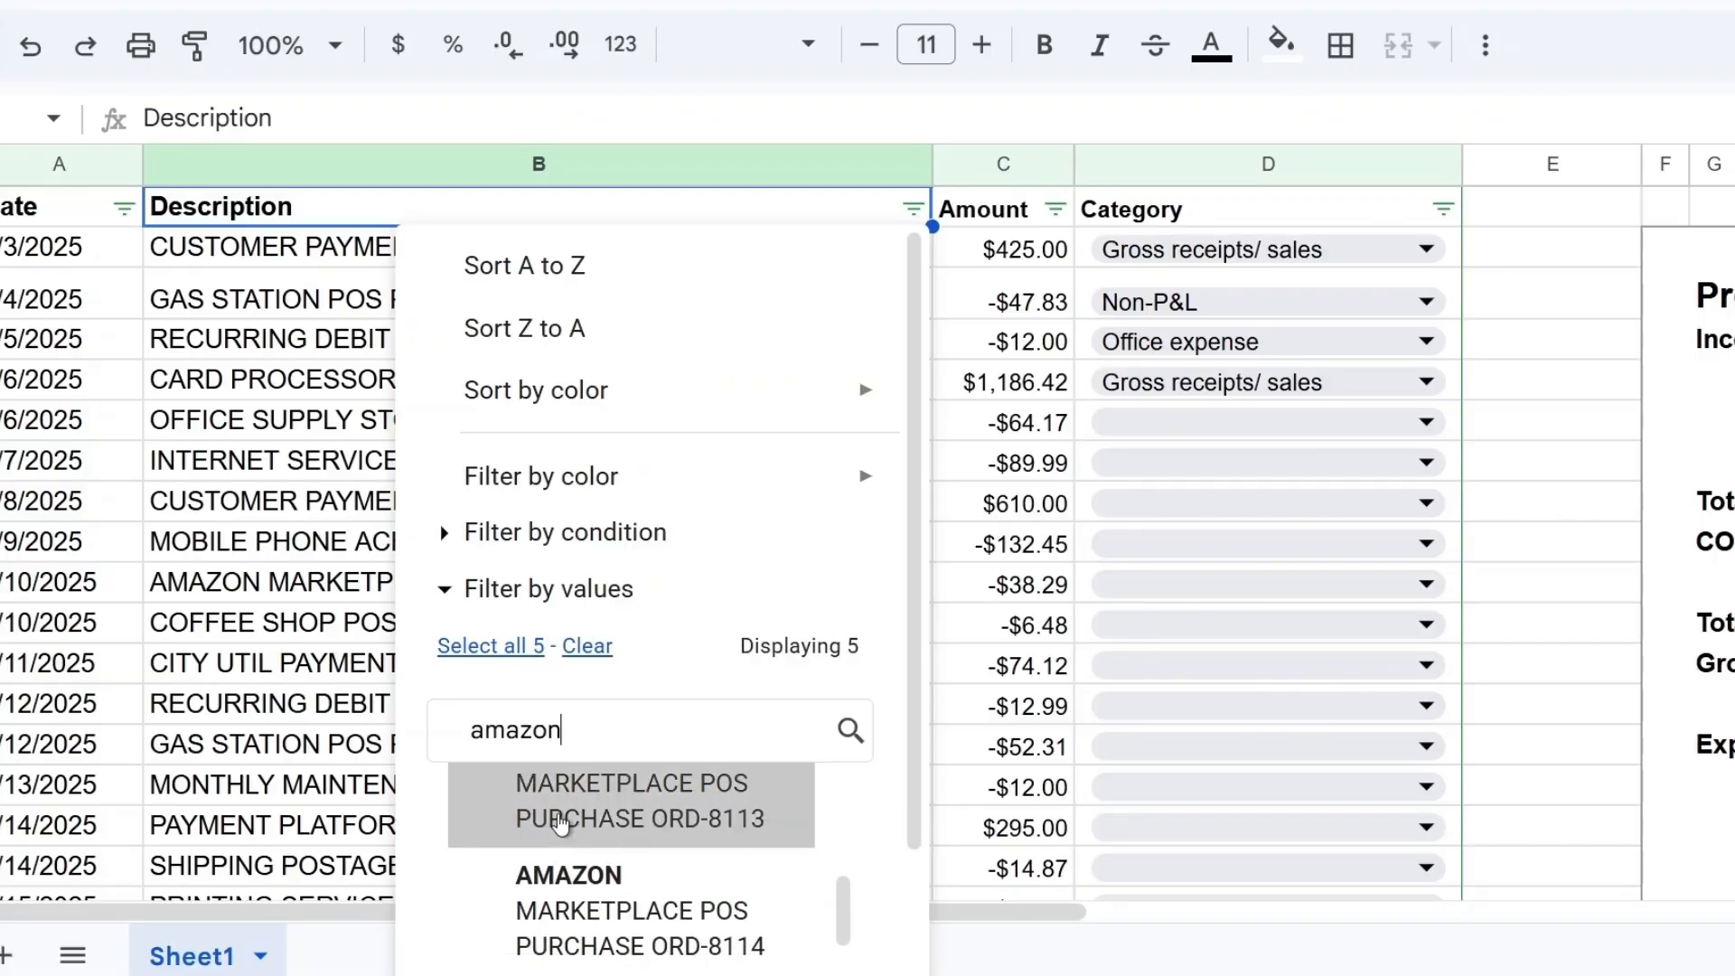
pyautogui.click(561, 820)
pyautogui.click(562, 909)
pyautogui.scroll(-2, 562, 908)
pyautogui.click(565, 929)
pyautogui.scroll(-2, 567, 929)
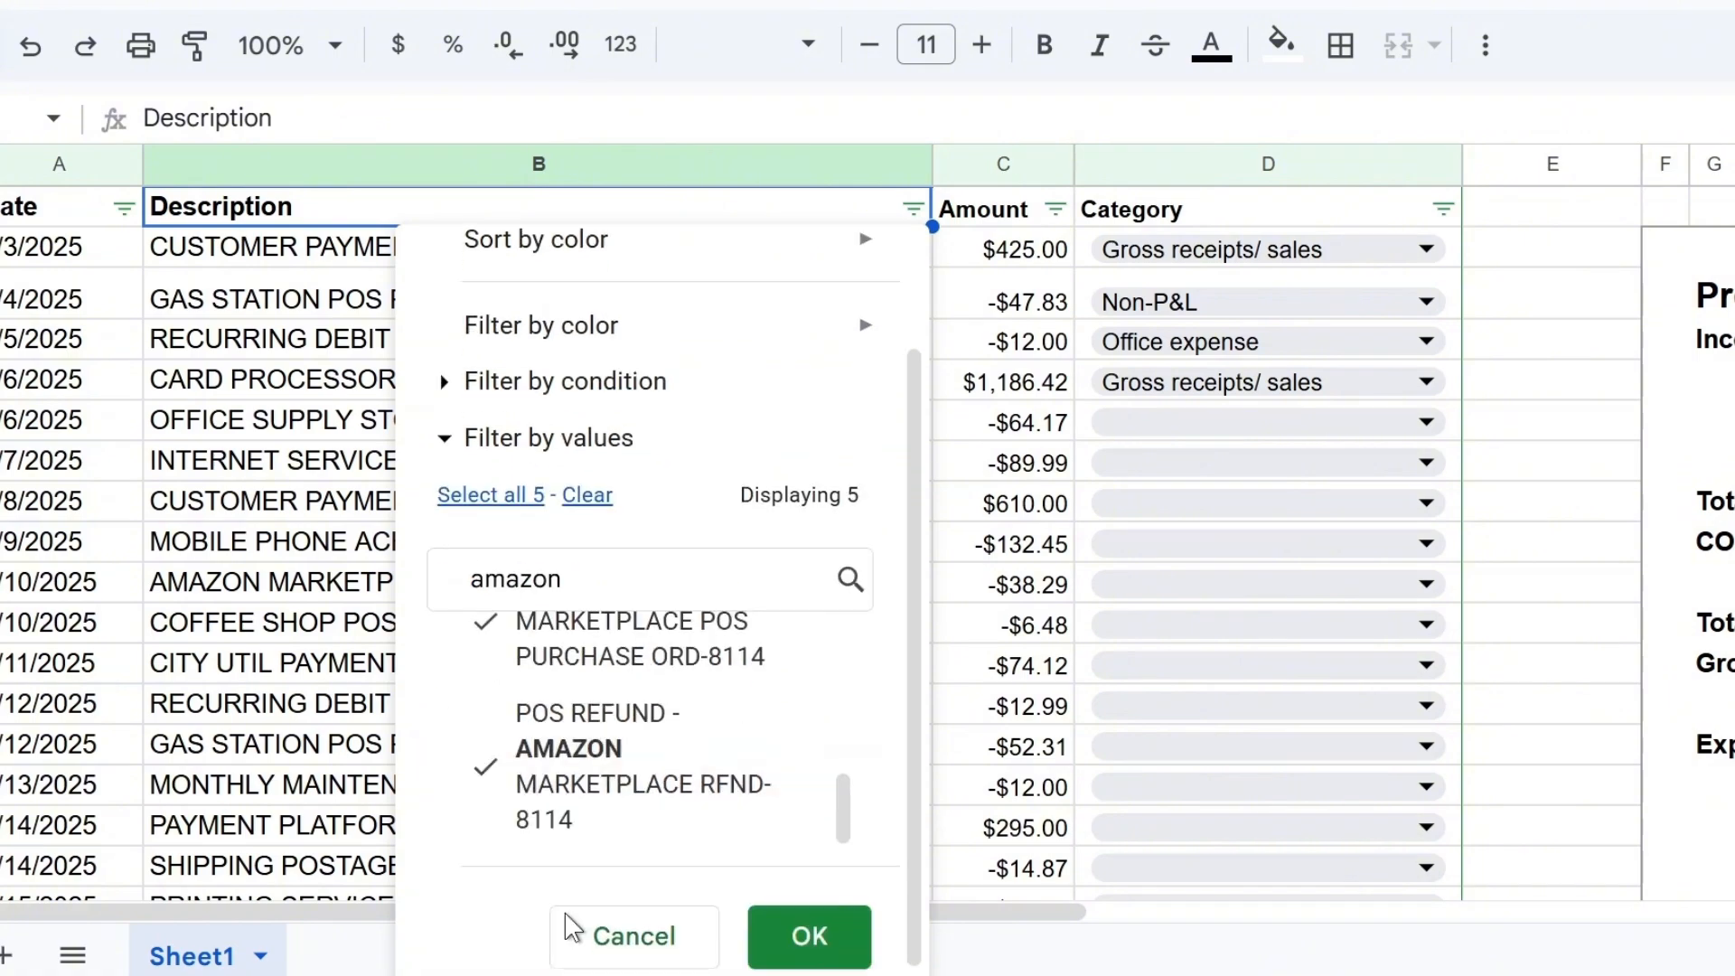
pyautogui.click(803, 929)
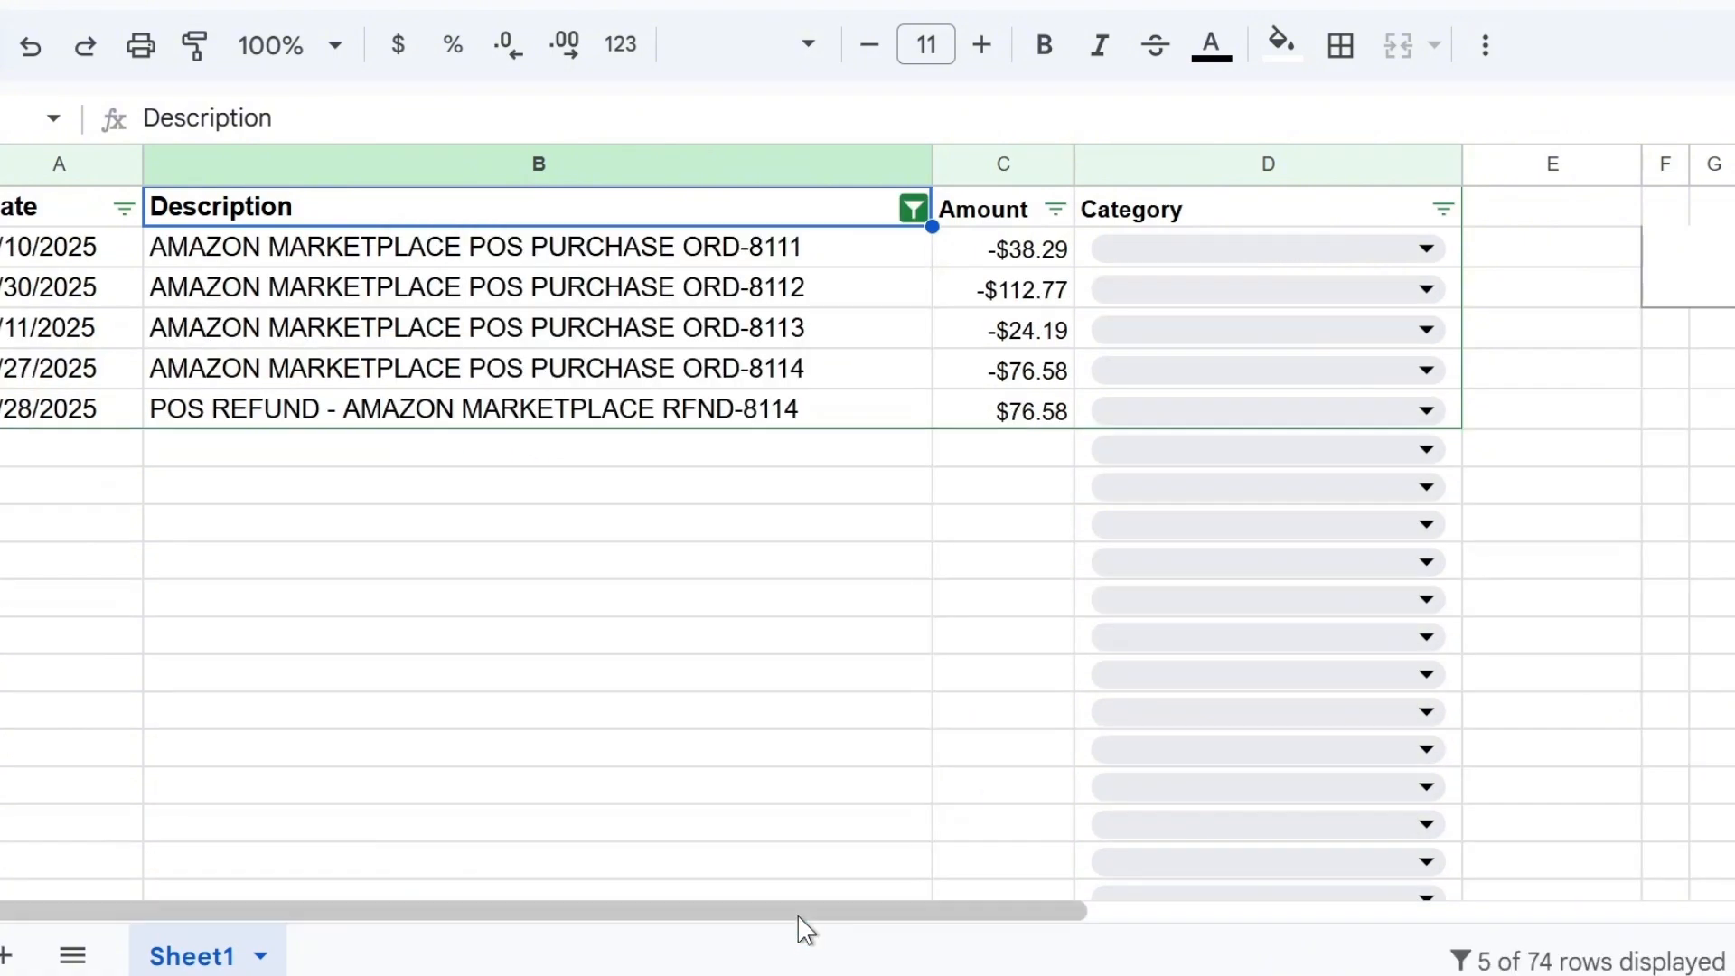
# Categorize the first filtered Amazon purchase as Supplies and fill that category down through the Amazon refund row.
pyautogui.click(1185, 246)
pyautogui.write('suppli')
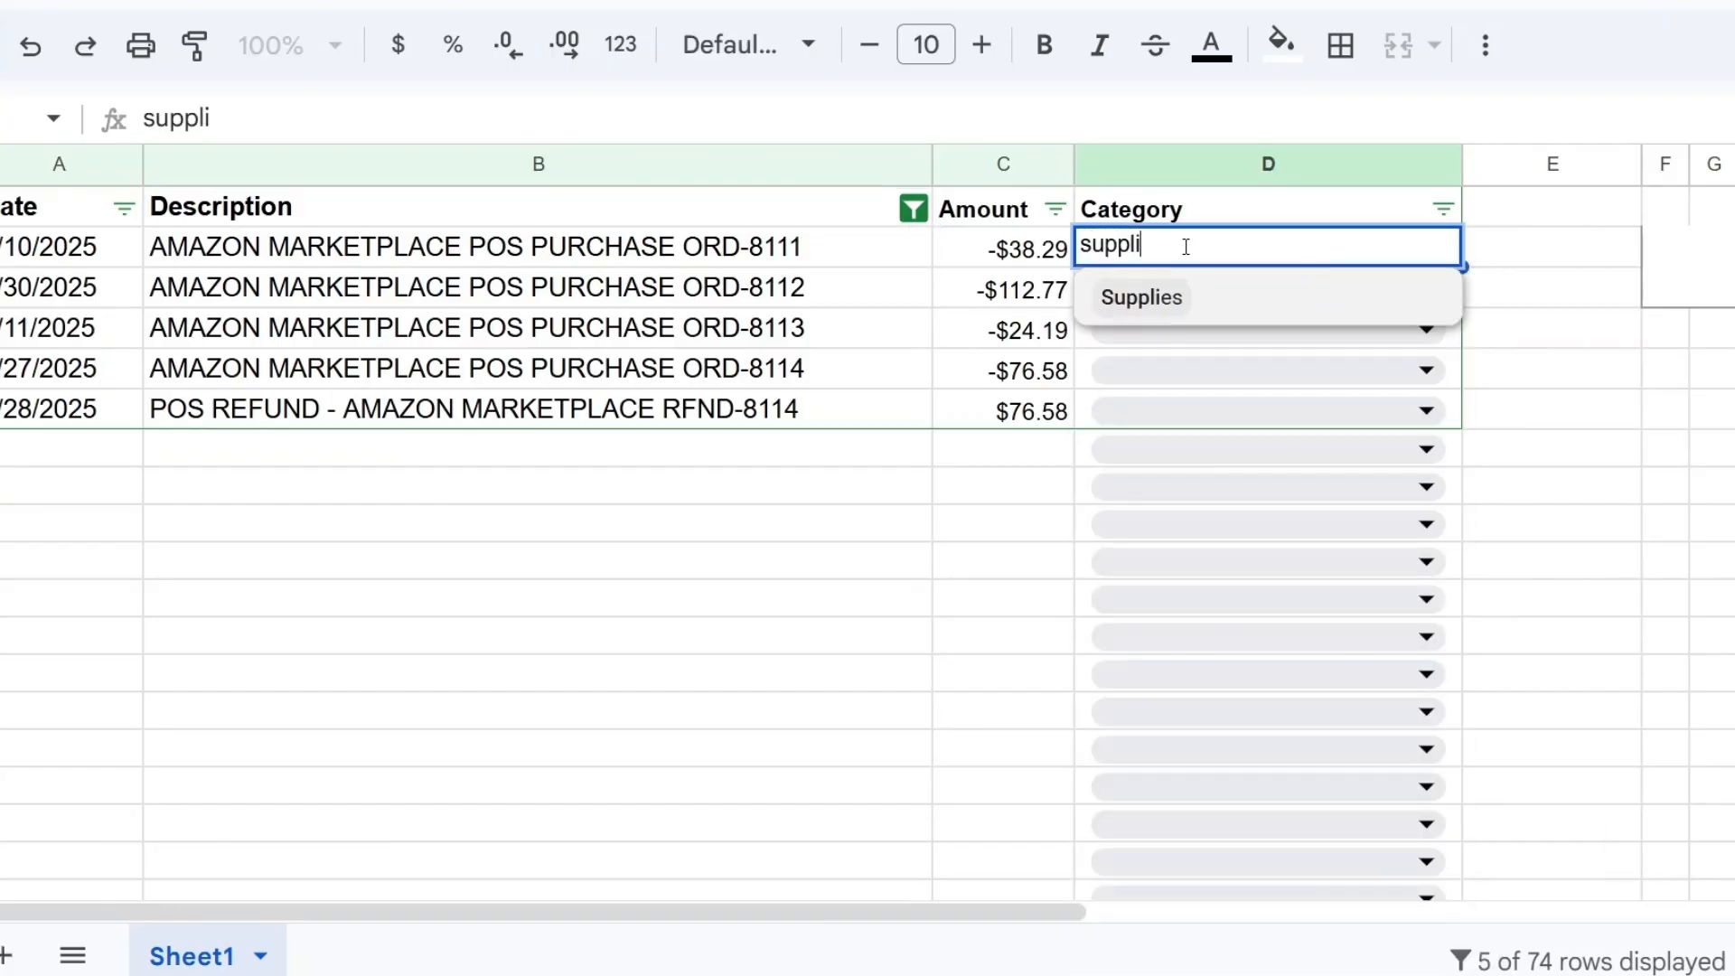
pyautogui.click(1168, 301)
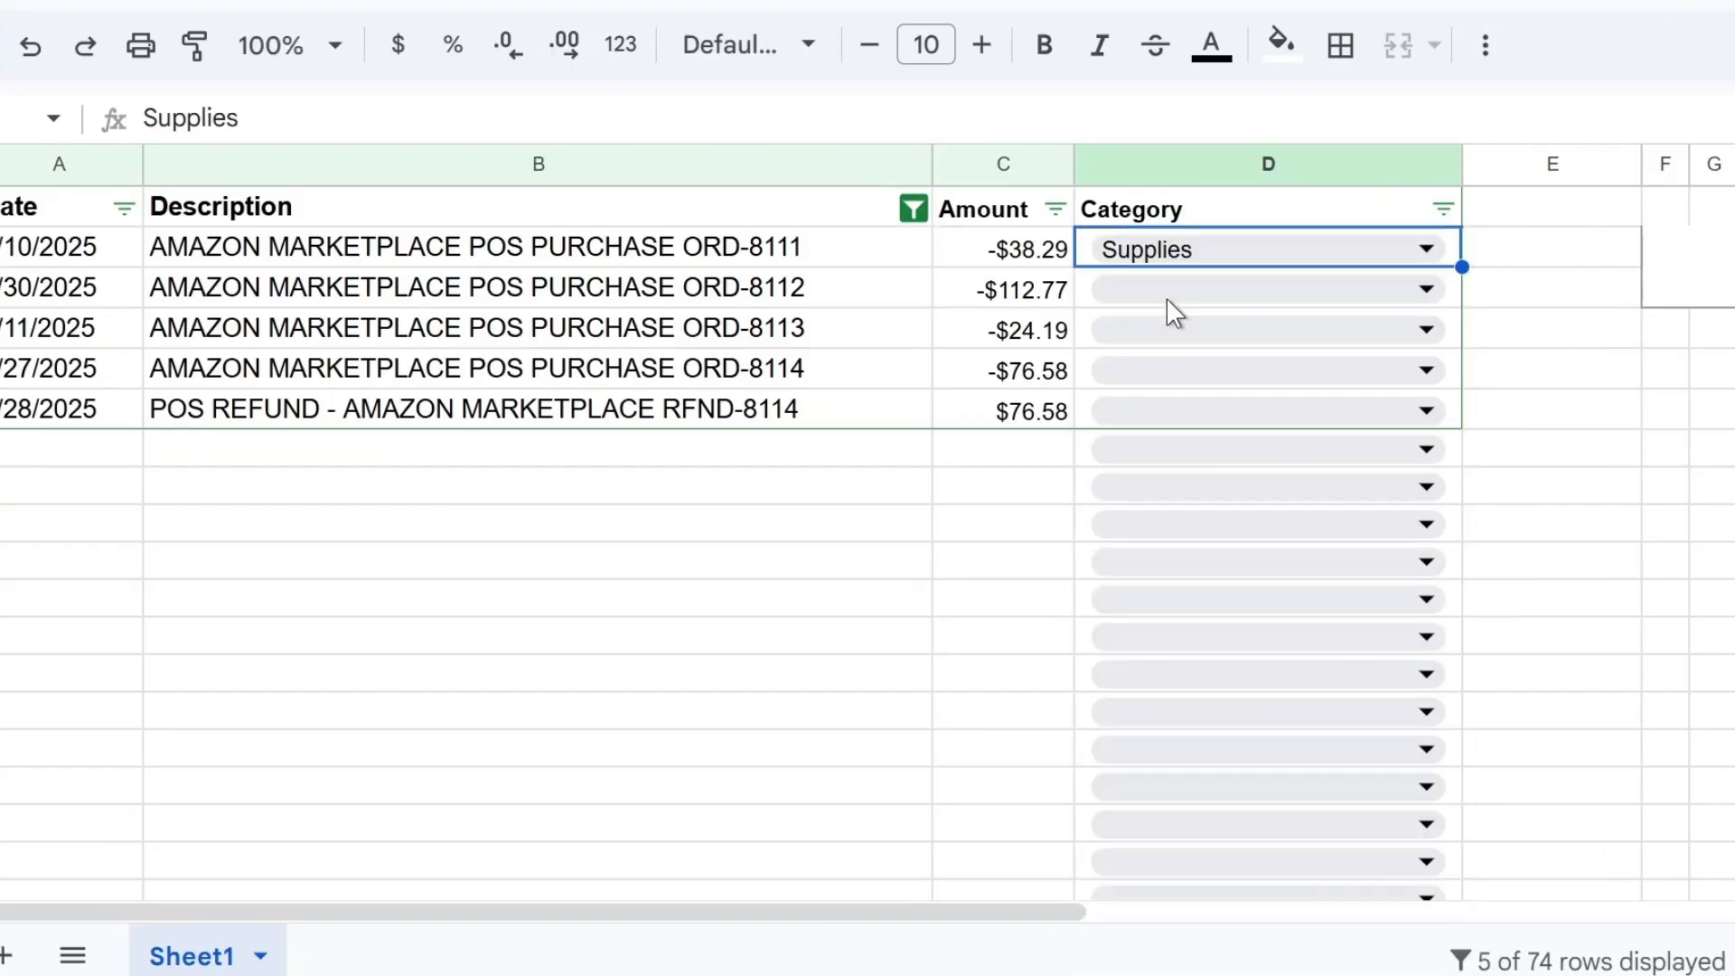
pyautogui.moveTo(1462, 268); pyautogui.dragTo(1427, 411)
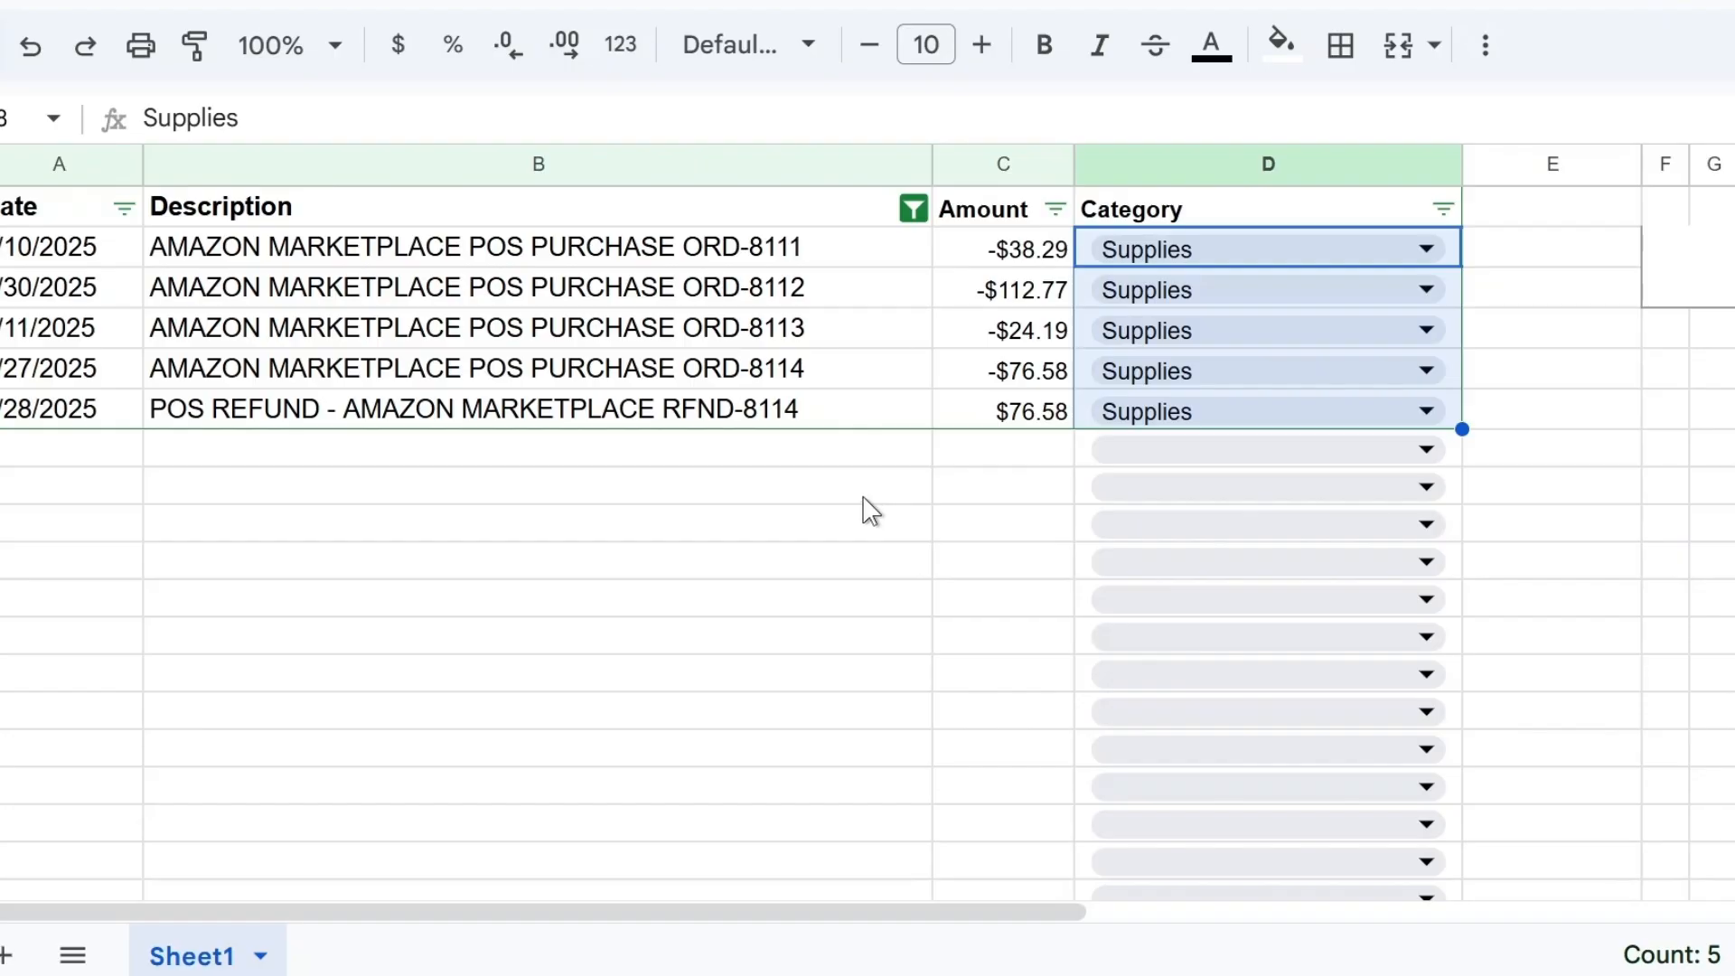
pyautogui.click(881, 412)
# Reselect all values in the Description filter so every transaction is shown.
pyautogui.click(914, 210)
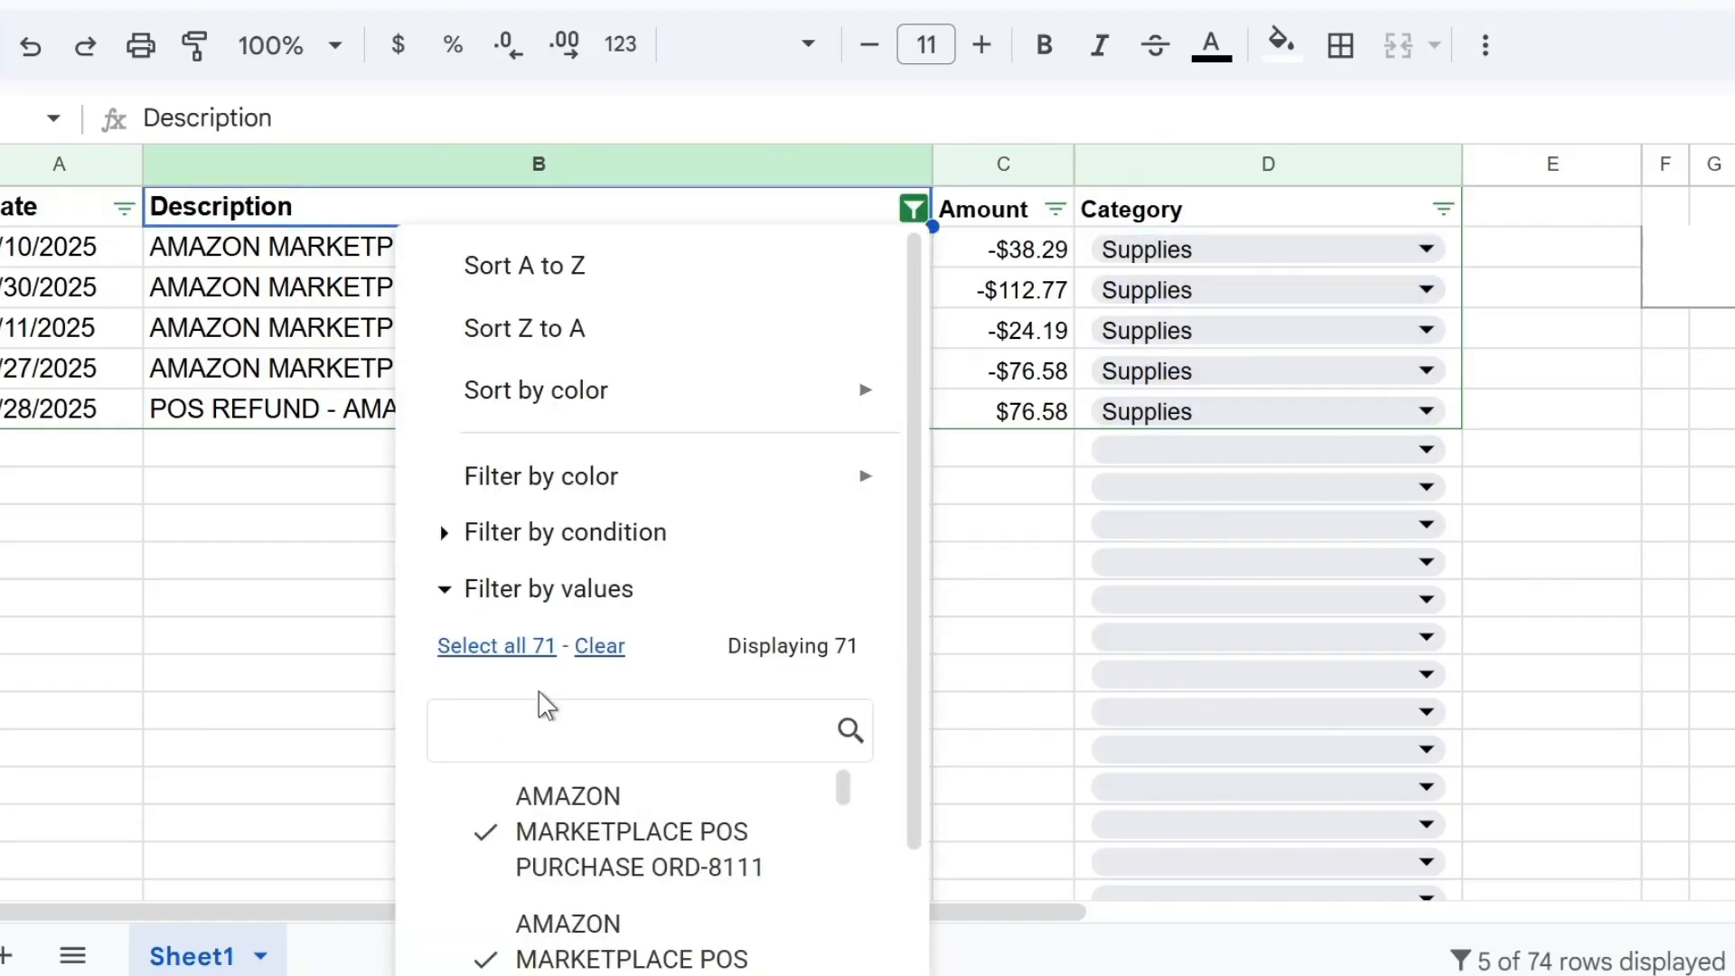
pyautogui.click(500, 648)
pyautogui.scroll(-10, 798, 778)
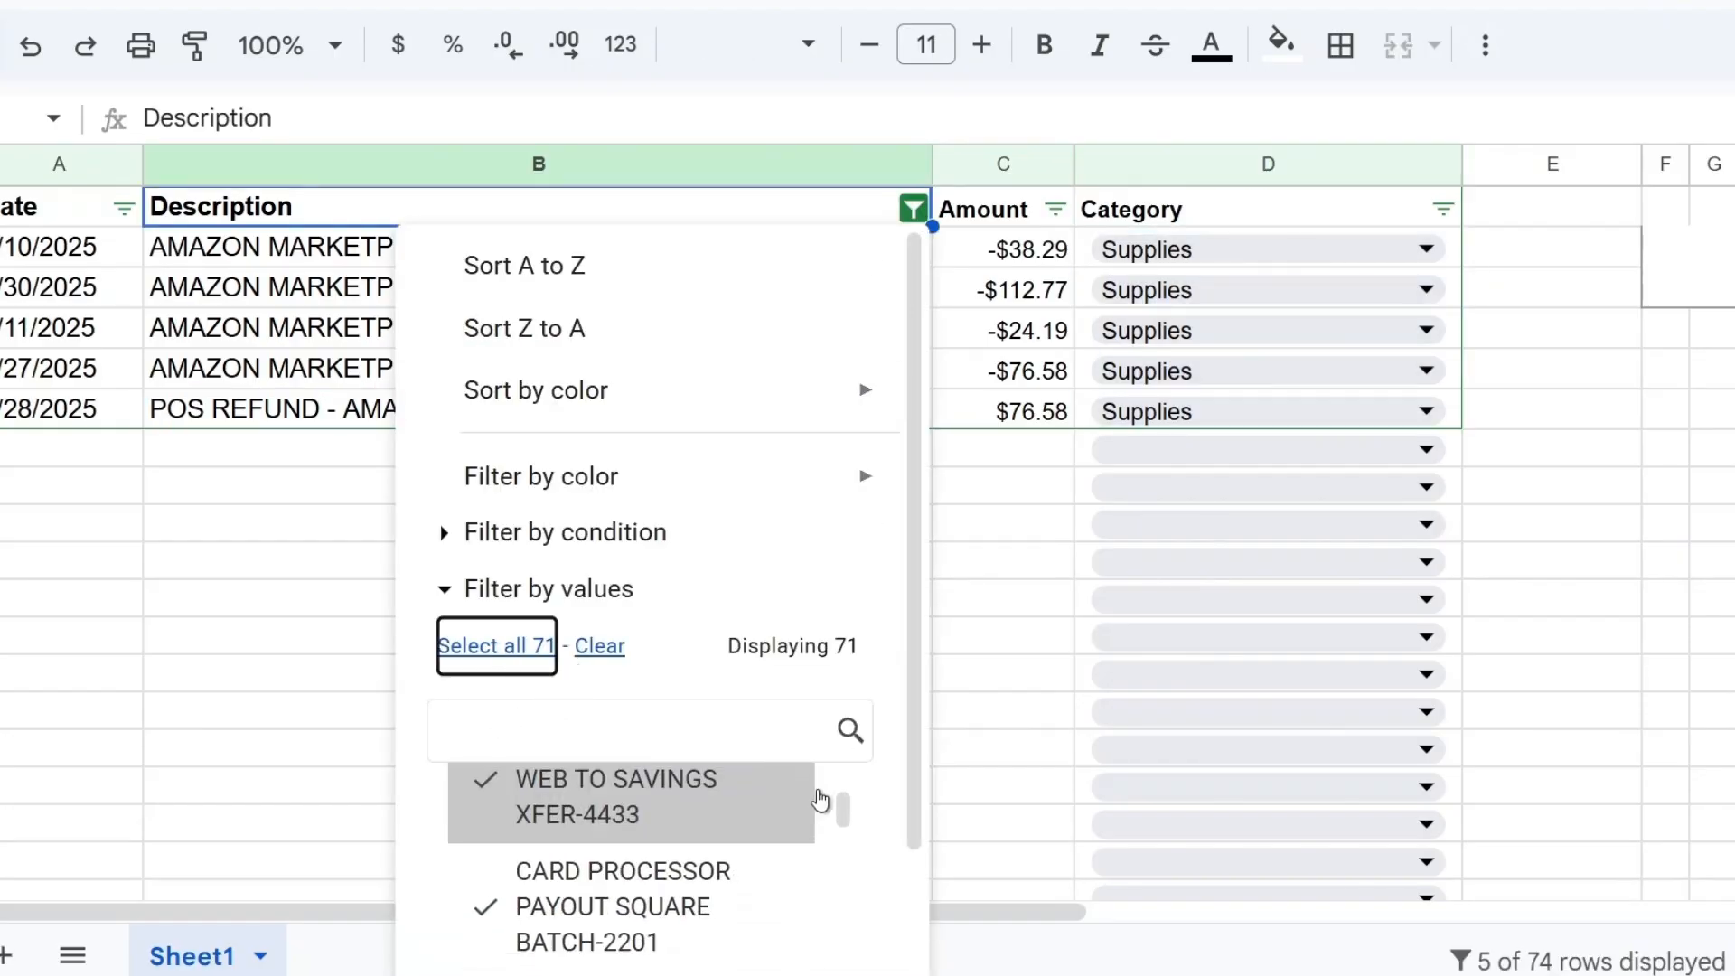
pyautogui.moveTo(915, 818); pyautogui.dragTo(914, 953)
pyautogui.click(805, 929)
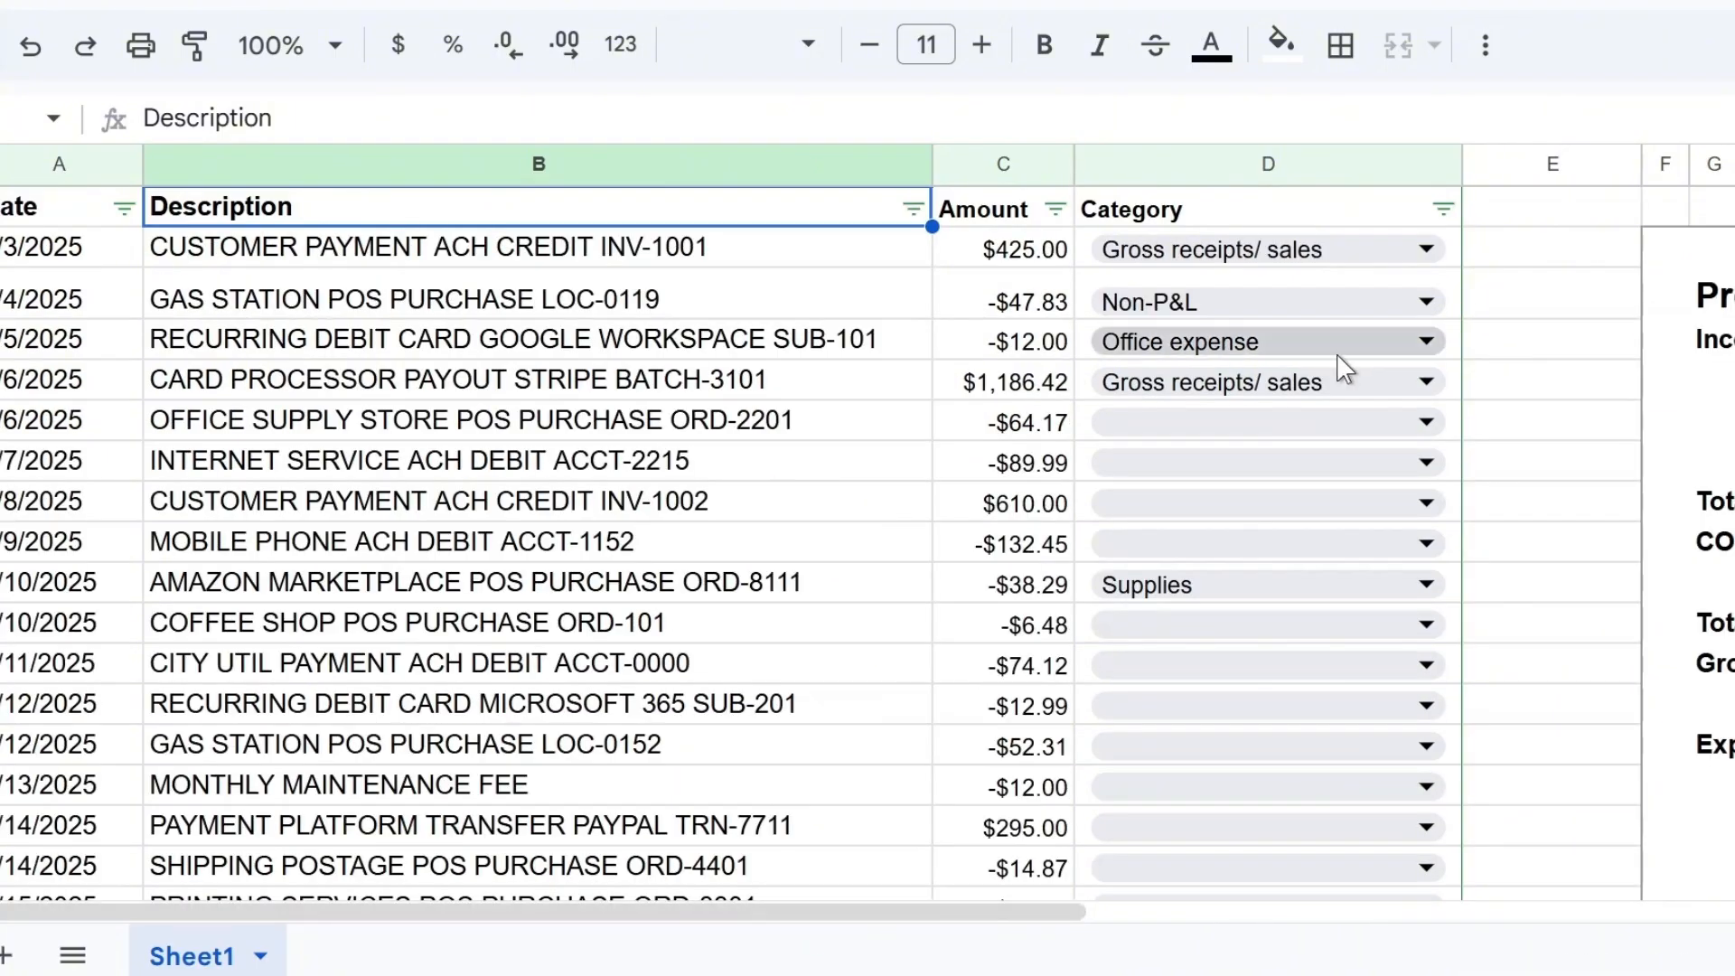
# Filter the Category column to (Blanks) only, to list the transactions without a category.
pyautogui.click(1444, 209)
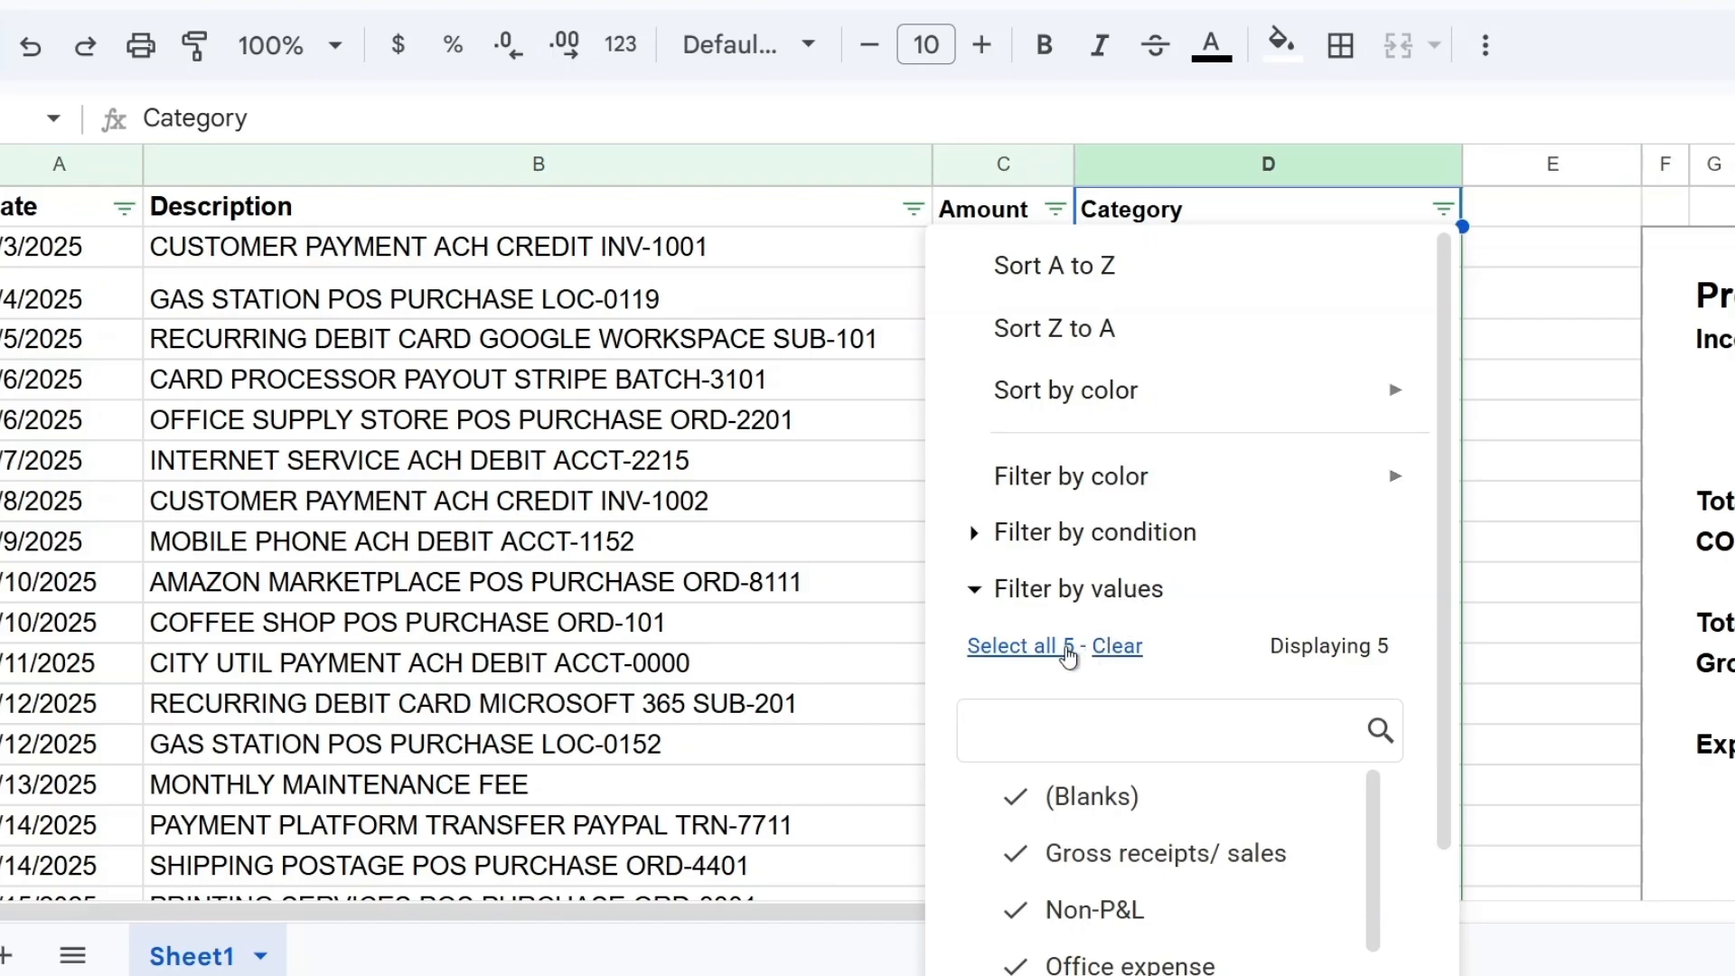
pyautogui.click(1119, 647)
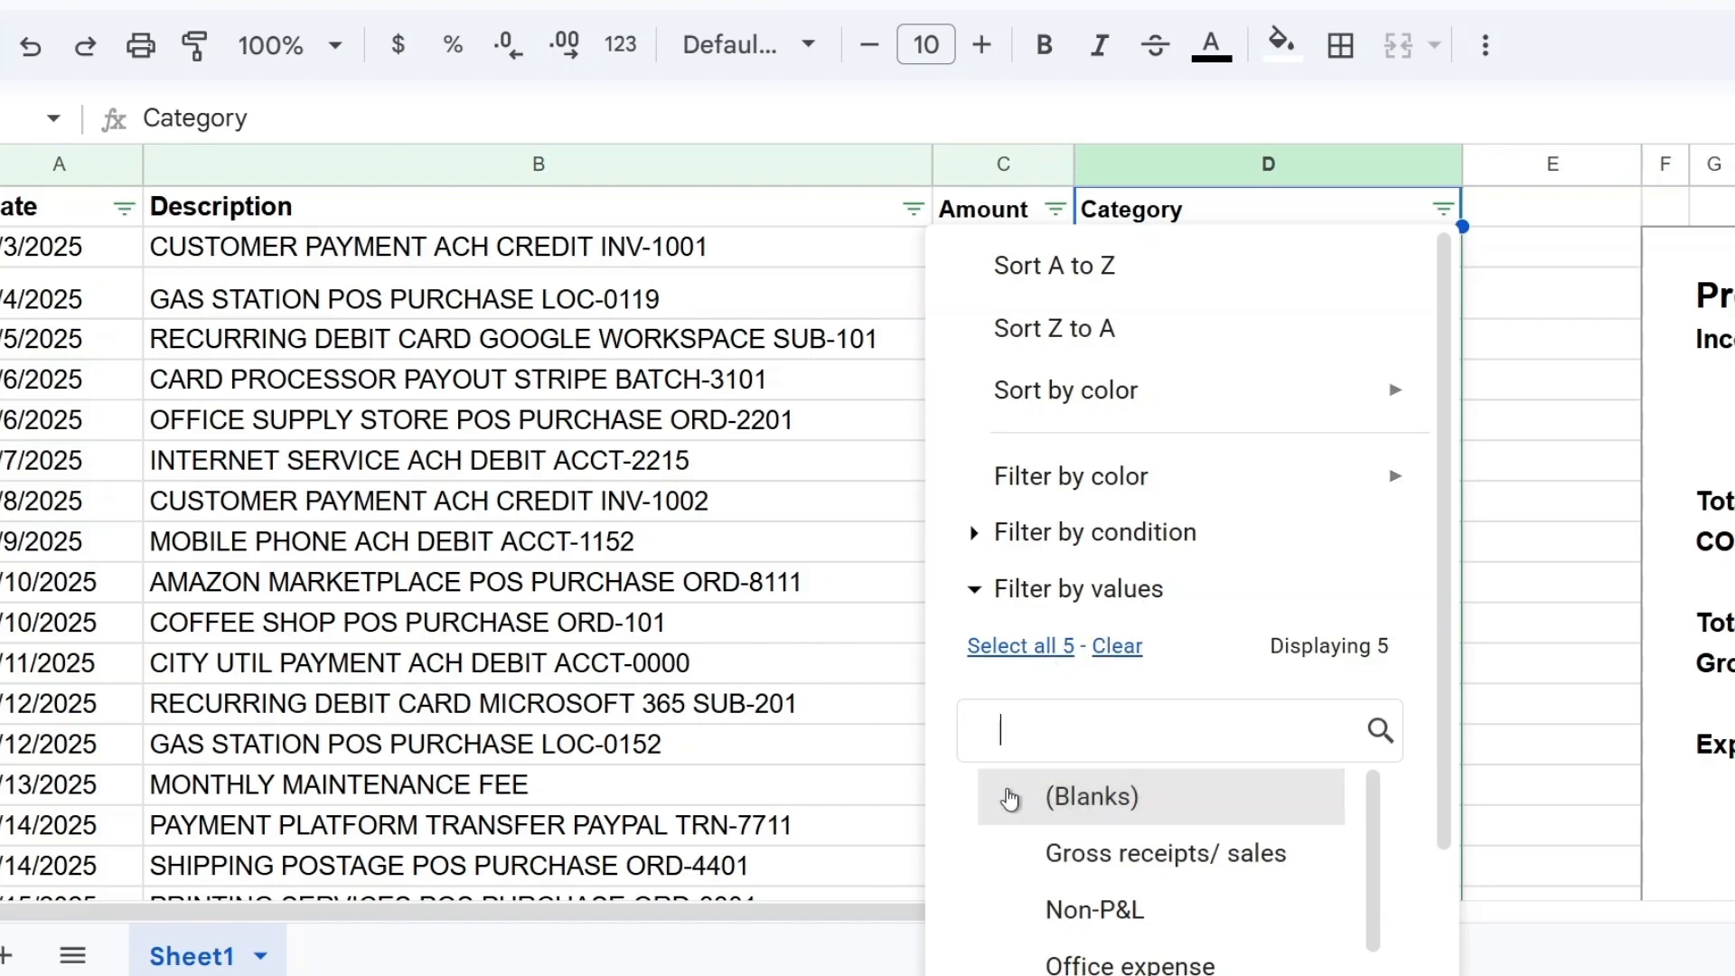
pyautogui.click(1016, 795)
pyautogui.scroll(-3, 1085, 813)
pyautogui.click(1339, 929)
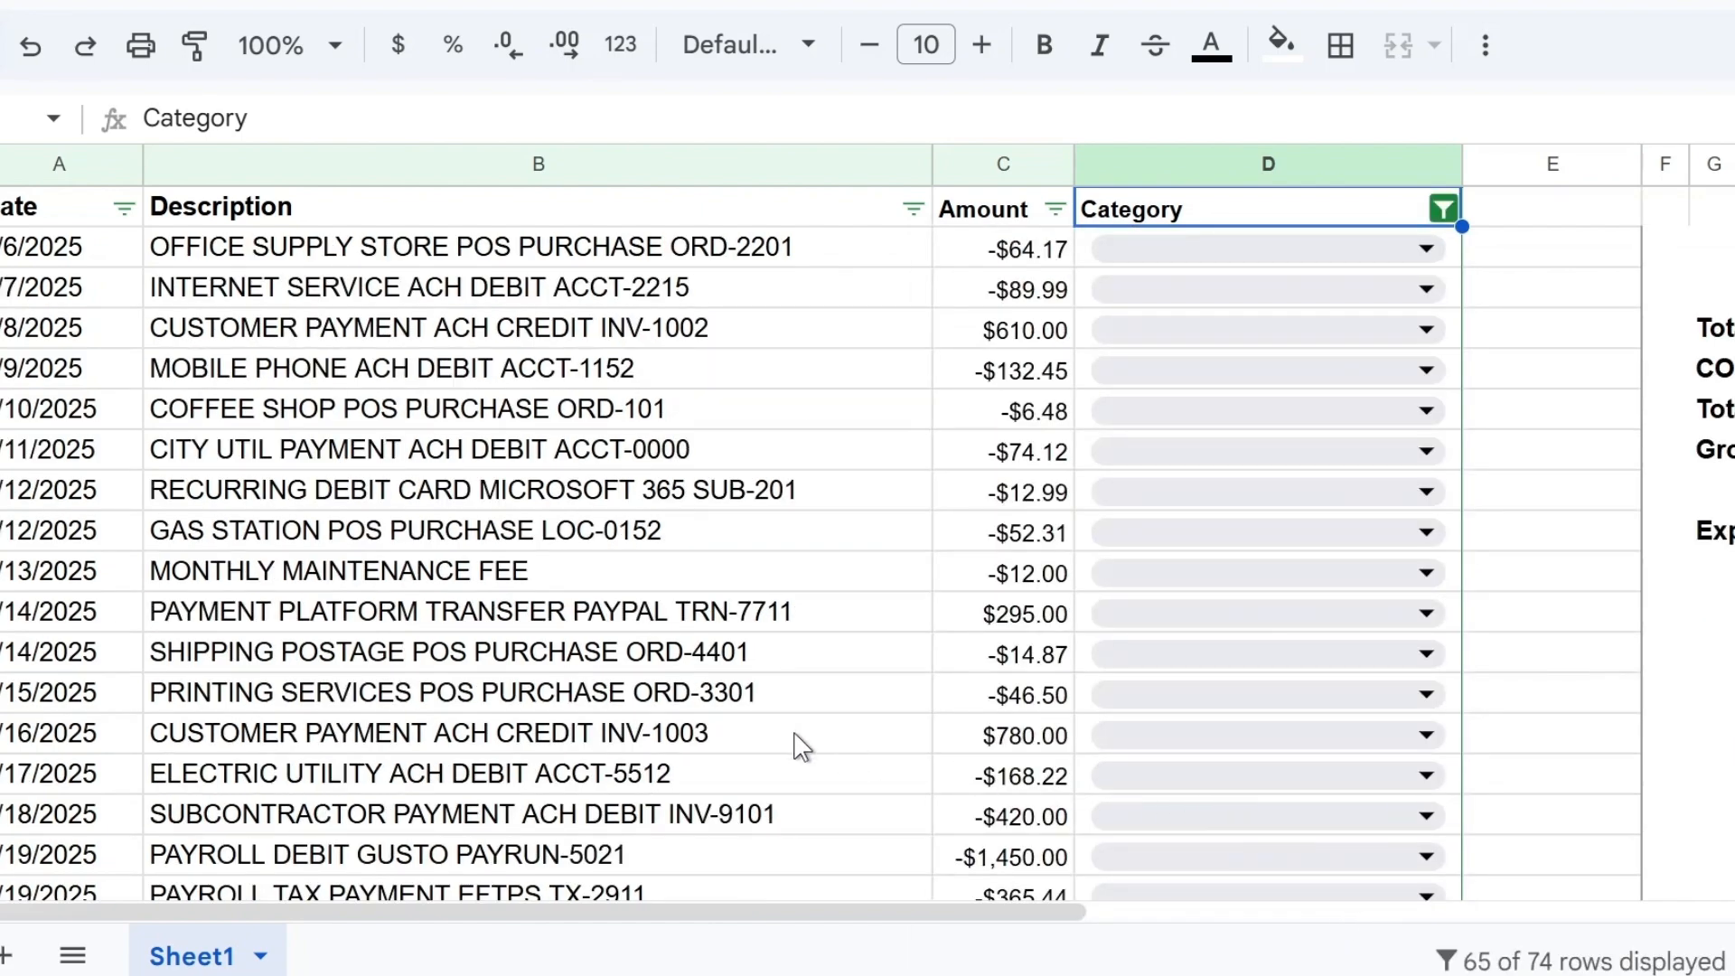
# Reselect all values in the Category filter to show categorized and uncategorized transactions together.
pyautogui.click(1443, 208)
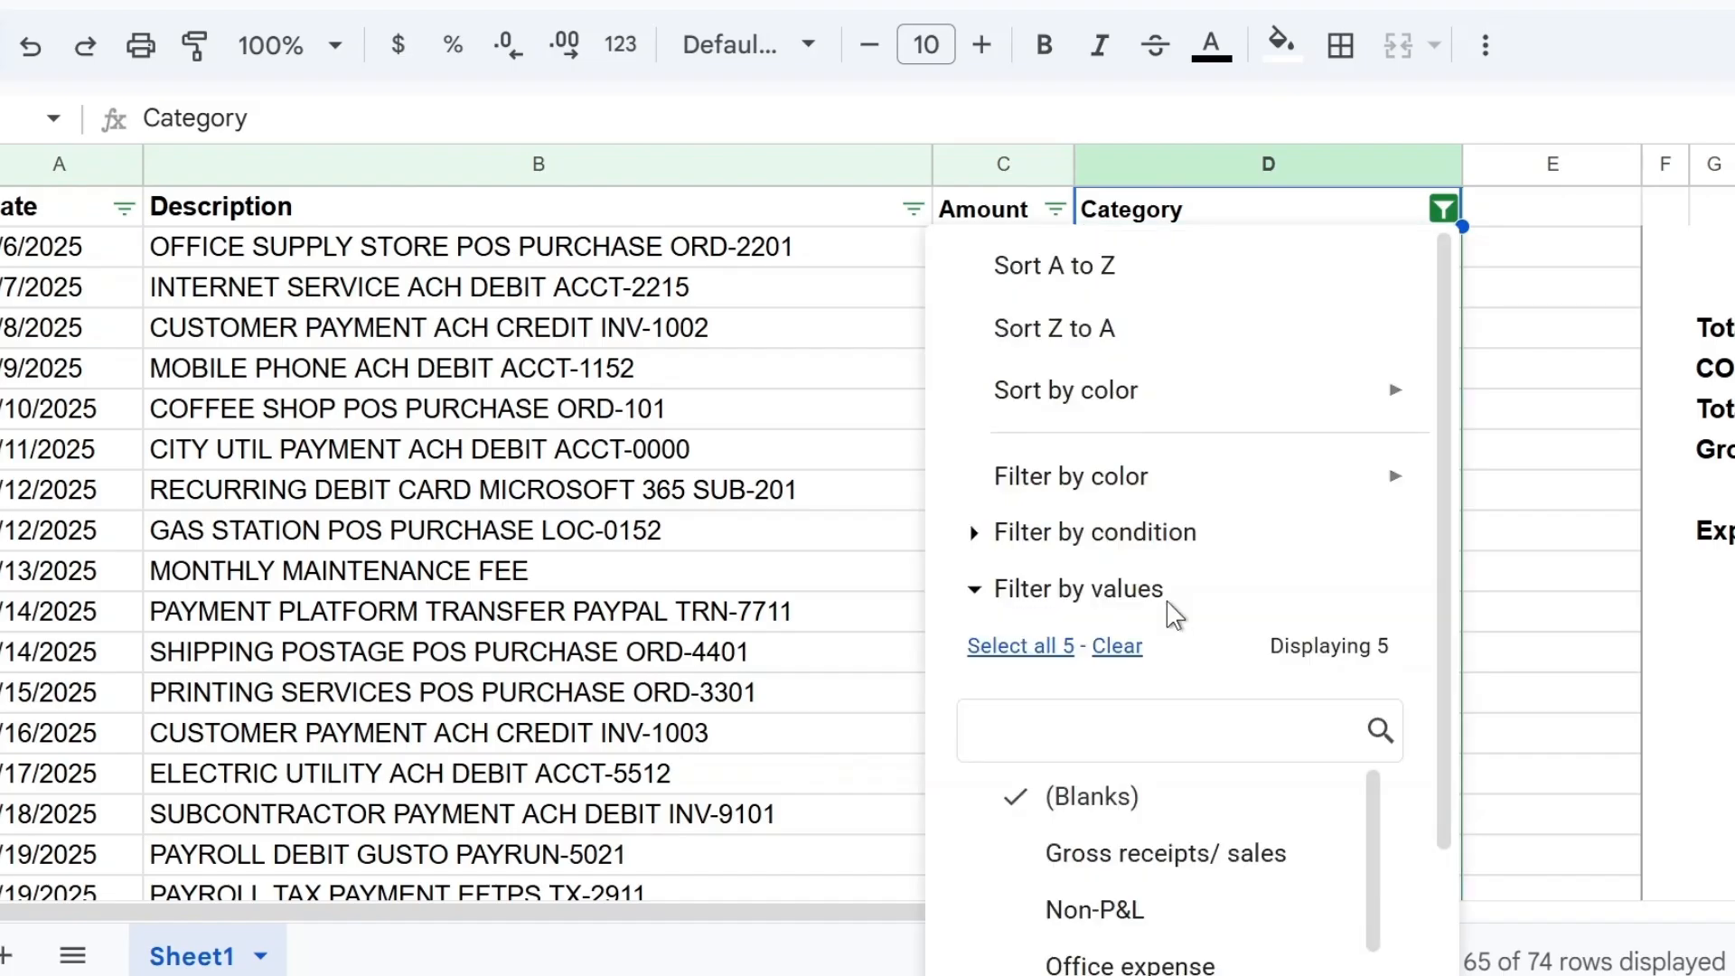
pyautogui.click(1020, 645)
pyautogui.scroll(-3, 1184, 751)
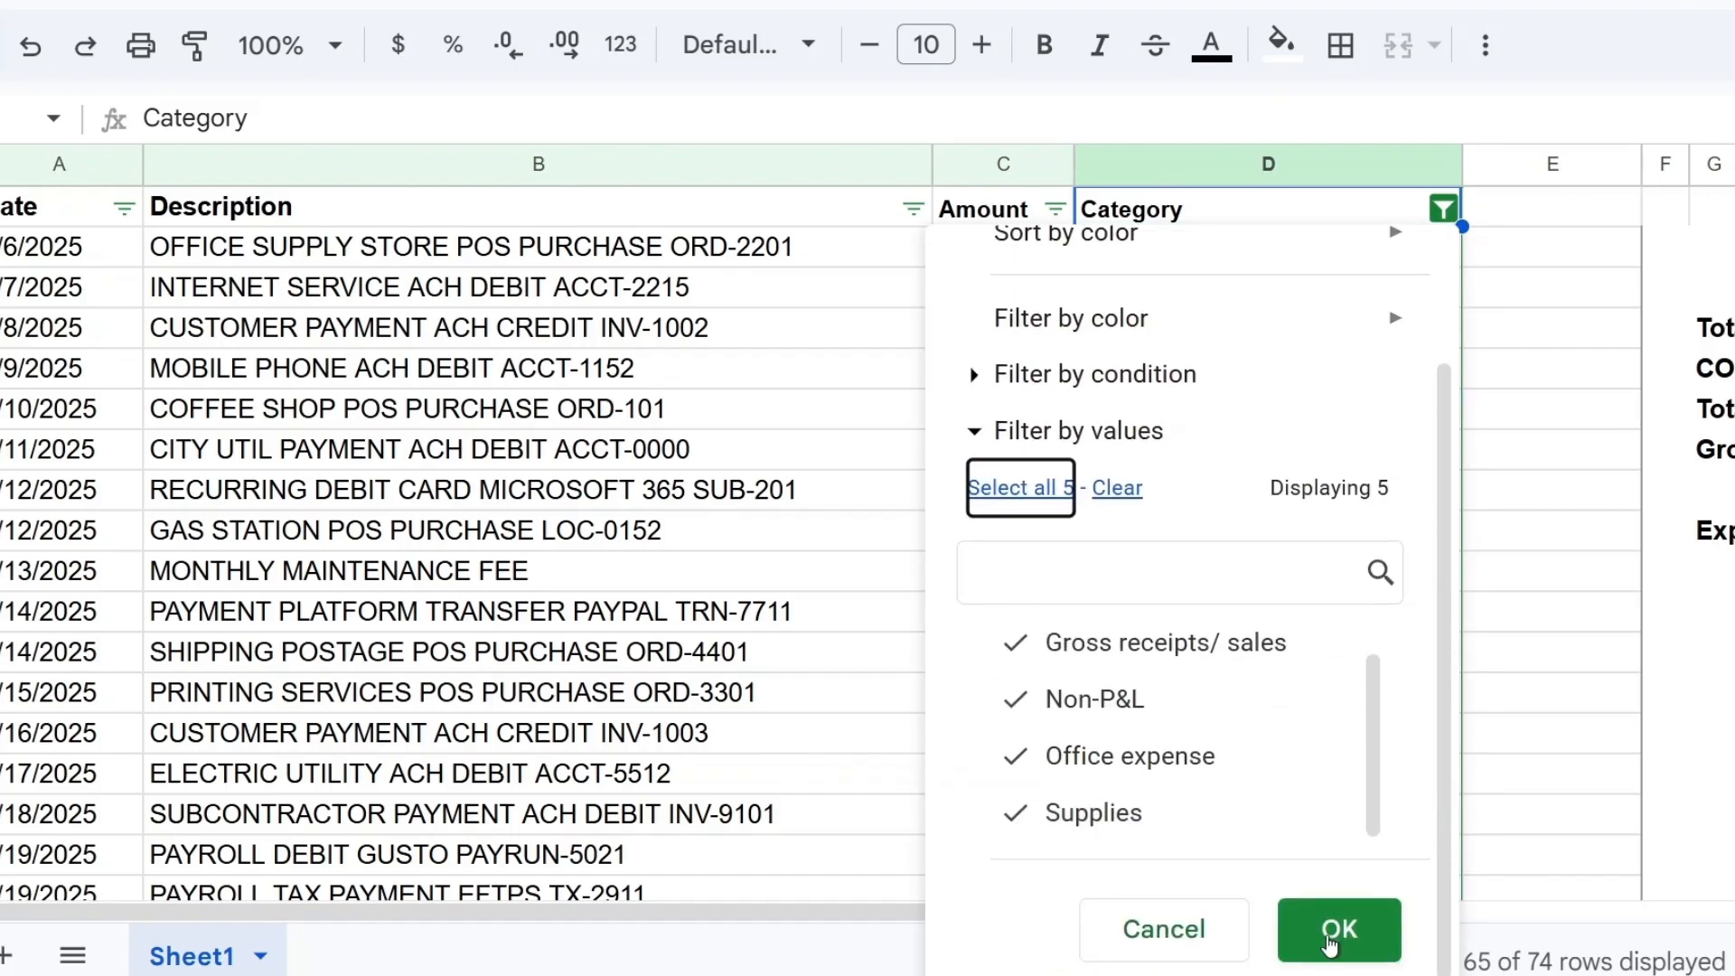
pyautogui.click(1339, 930)
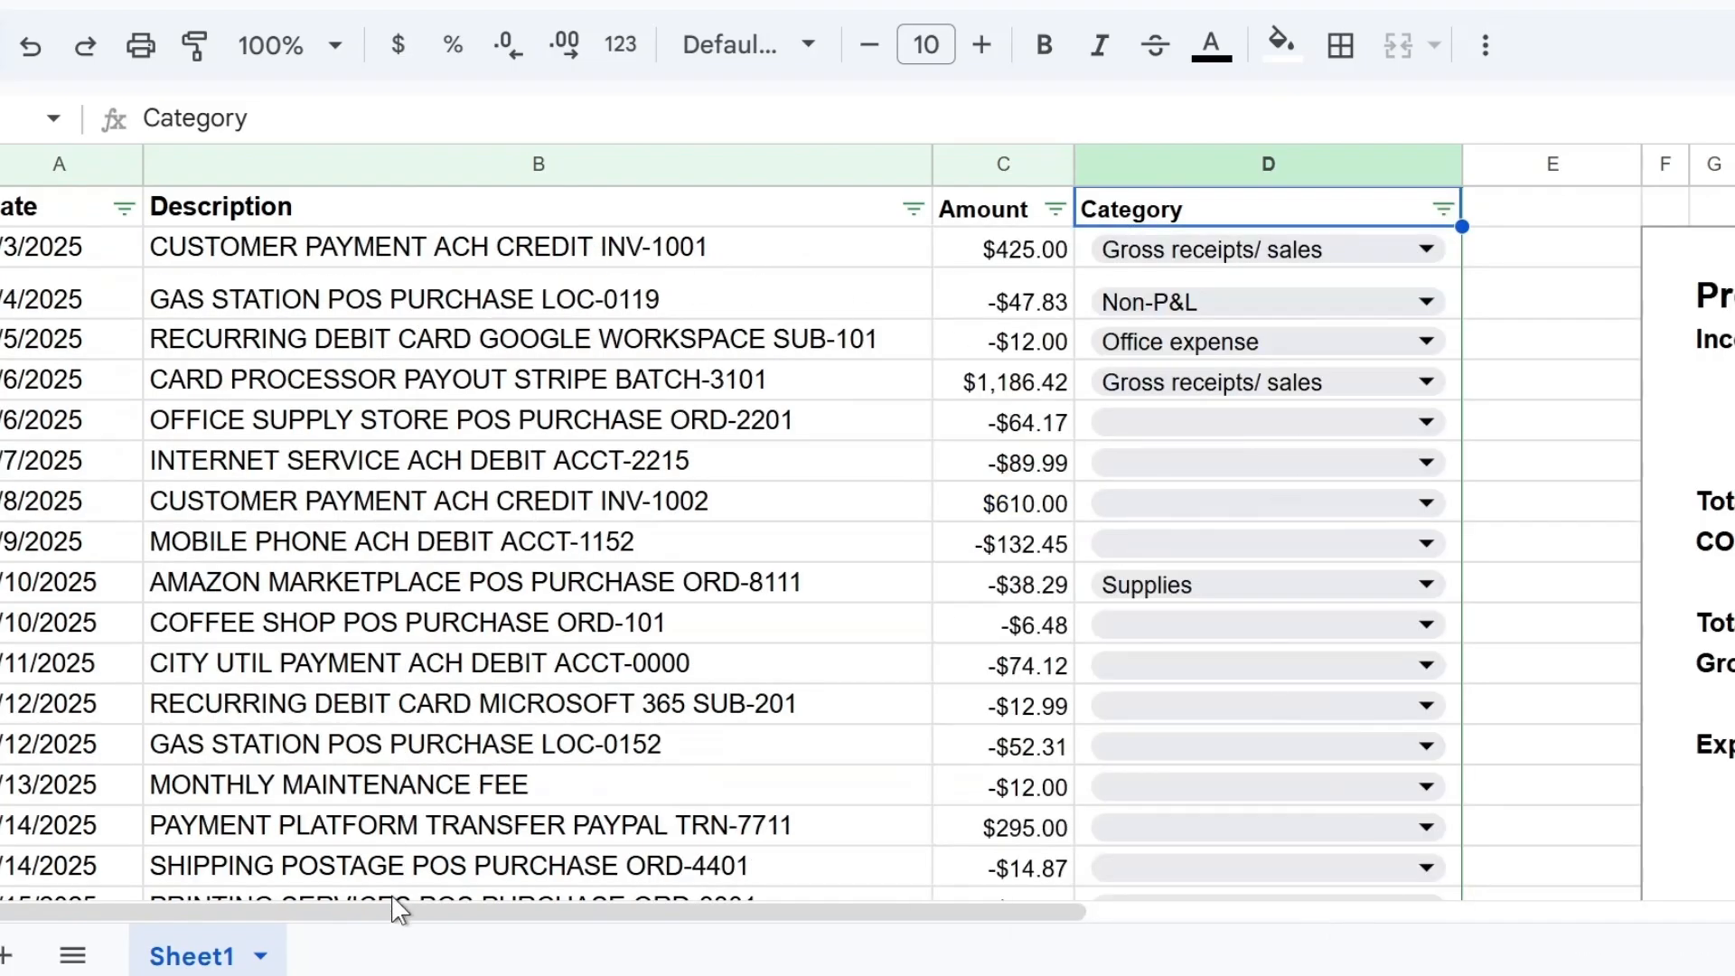
# Examine the income and expense amounts in the Profit & Loss Summary, including the Supplies line, and return to the transactions.
pyautogui.moveTo(394, 913); pyautogui.dragTo(950, 919)
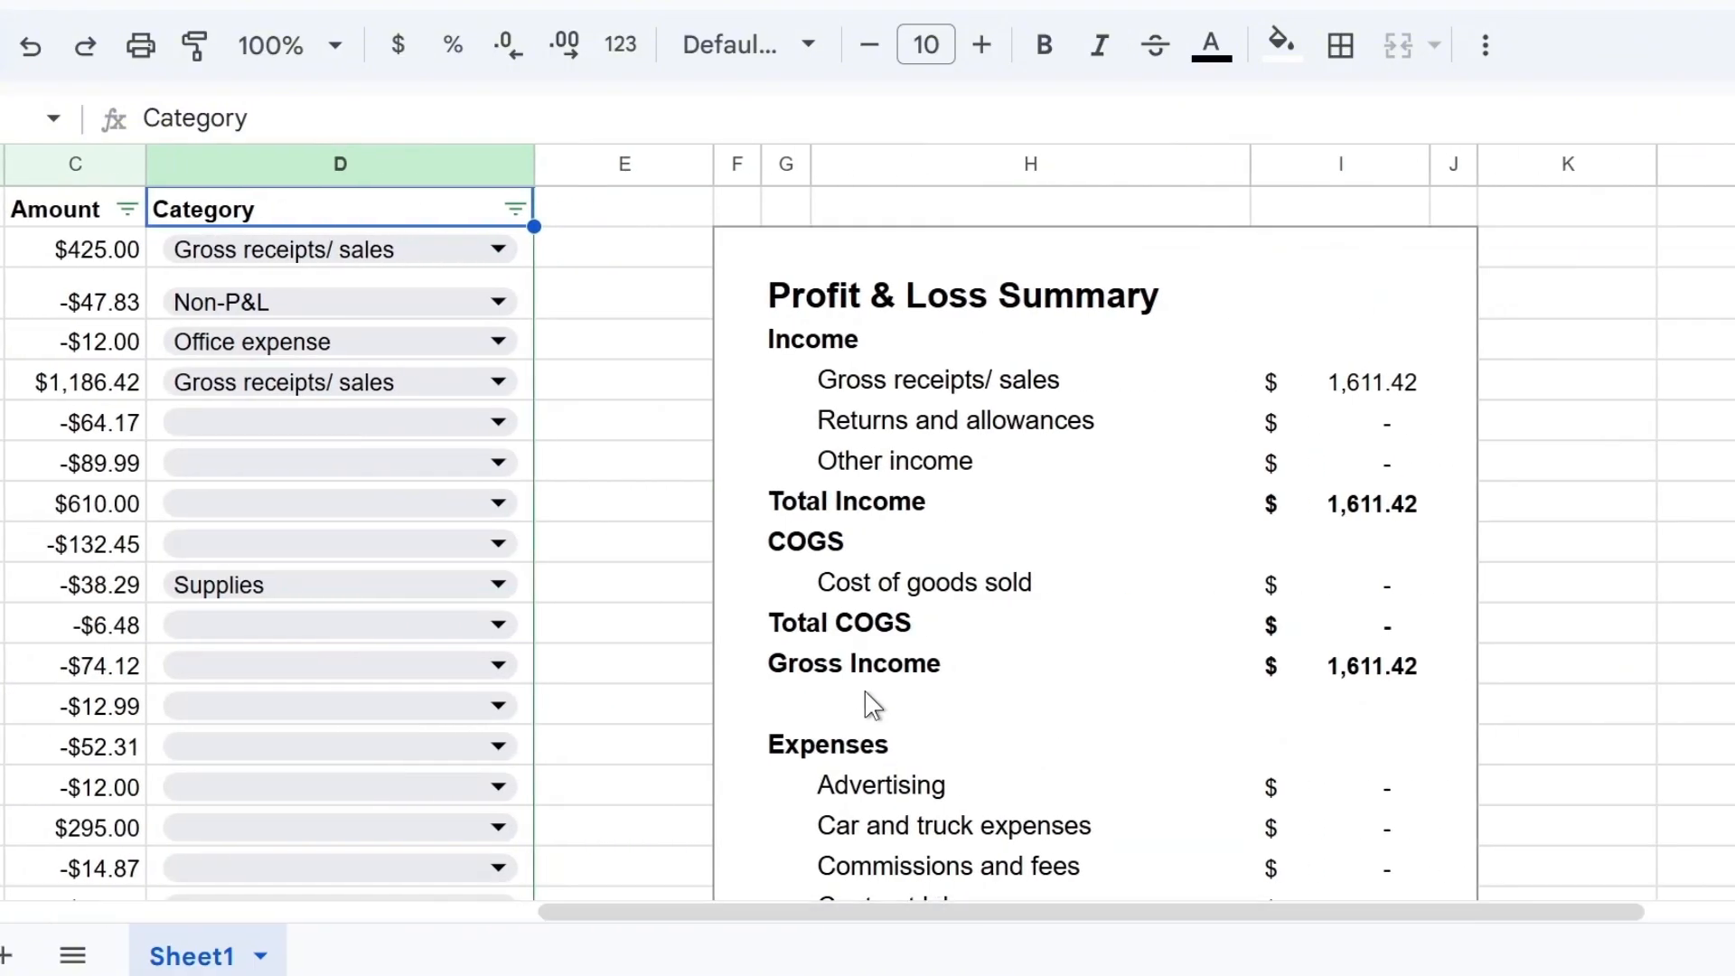
pyautogui.scroll(-10, 783, 567)
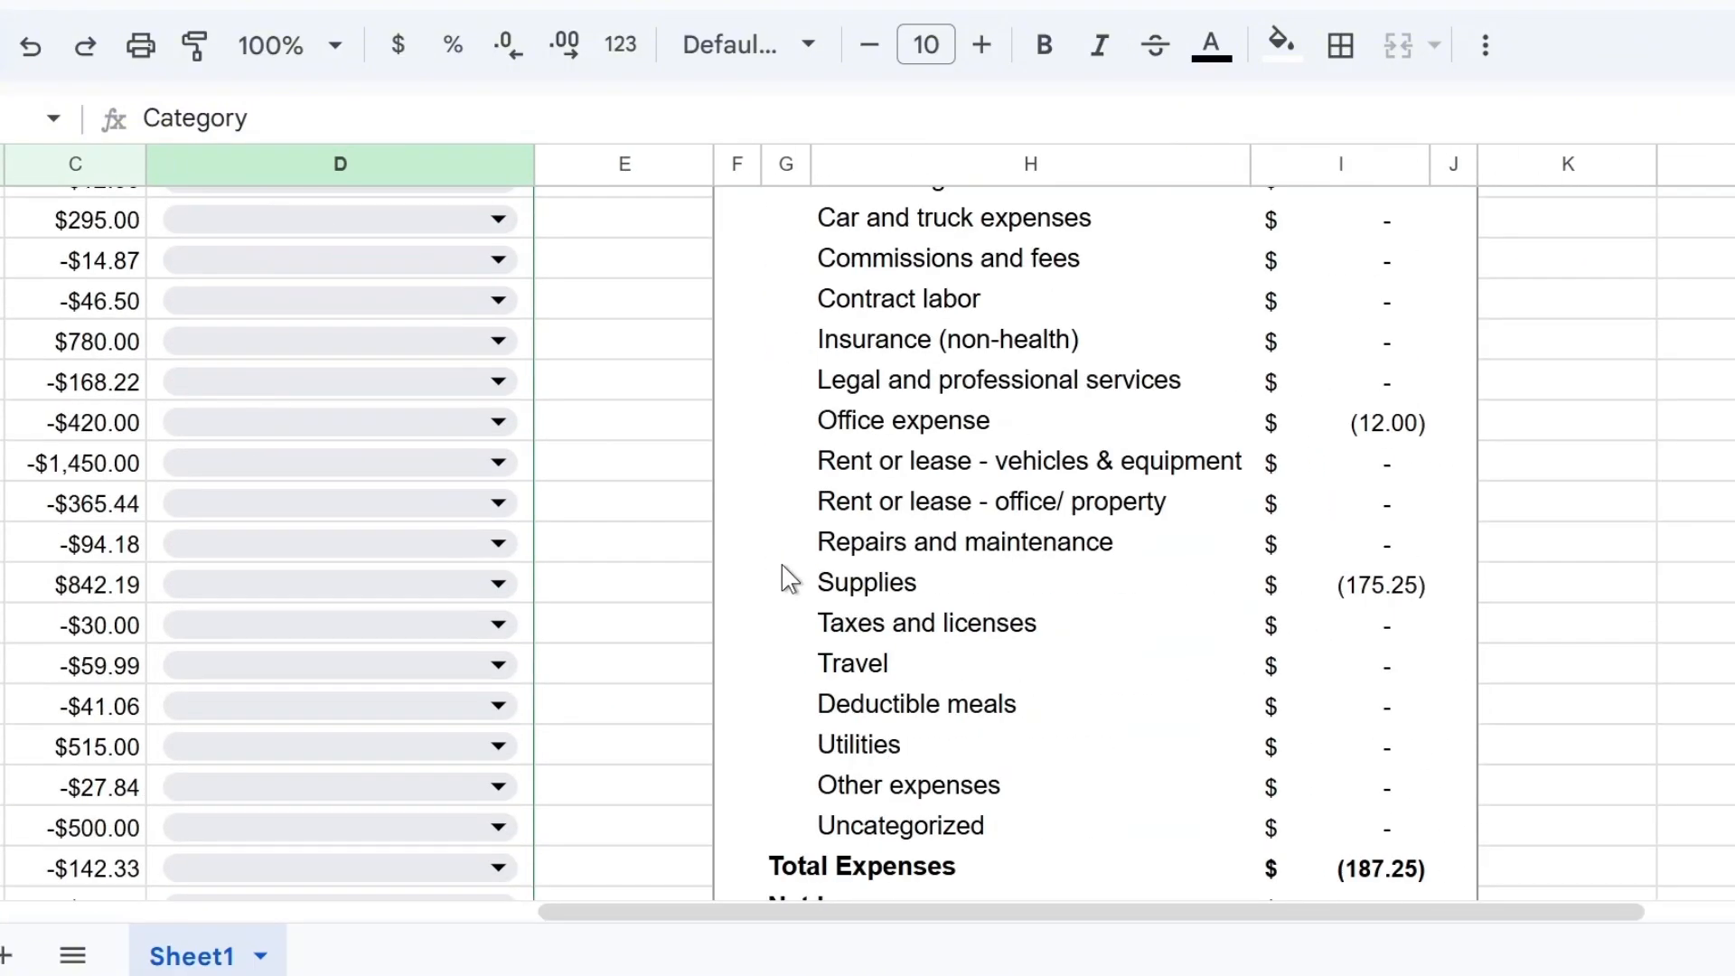
pyautogui.scroll(10, 783, 567)
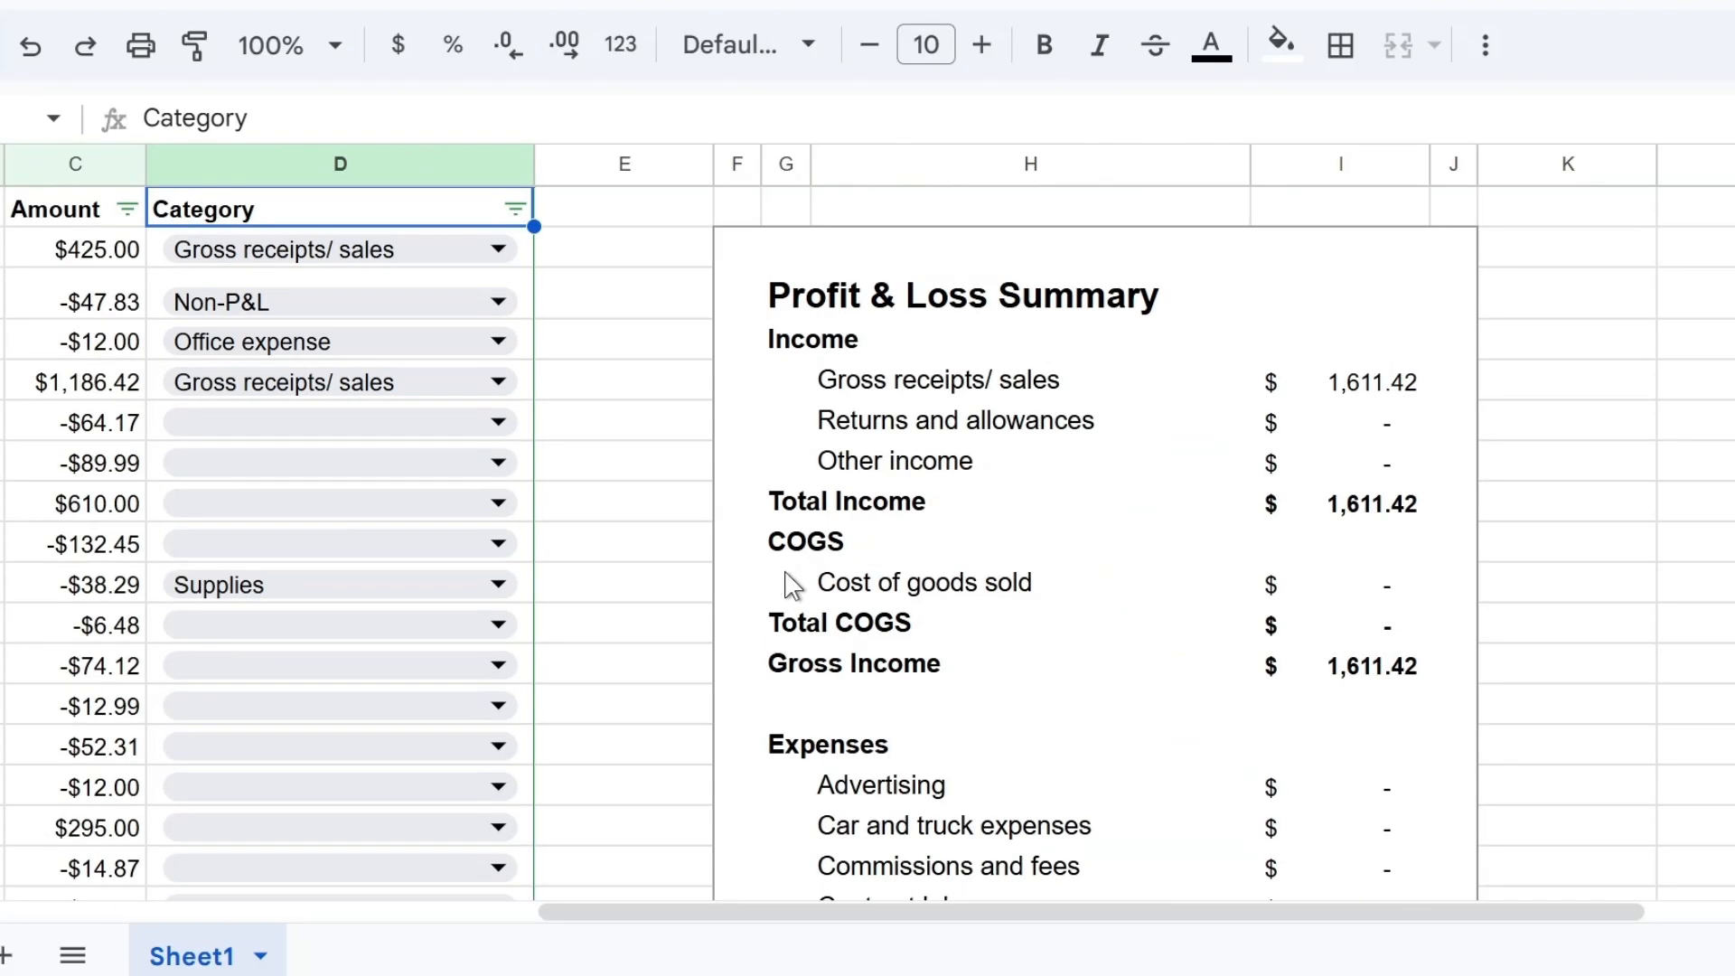
pyautogui.moveTo(838, 921); pyautogui.dragTo(270, 906)
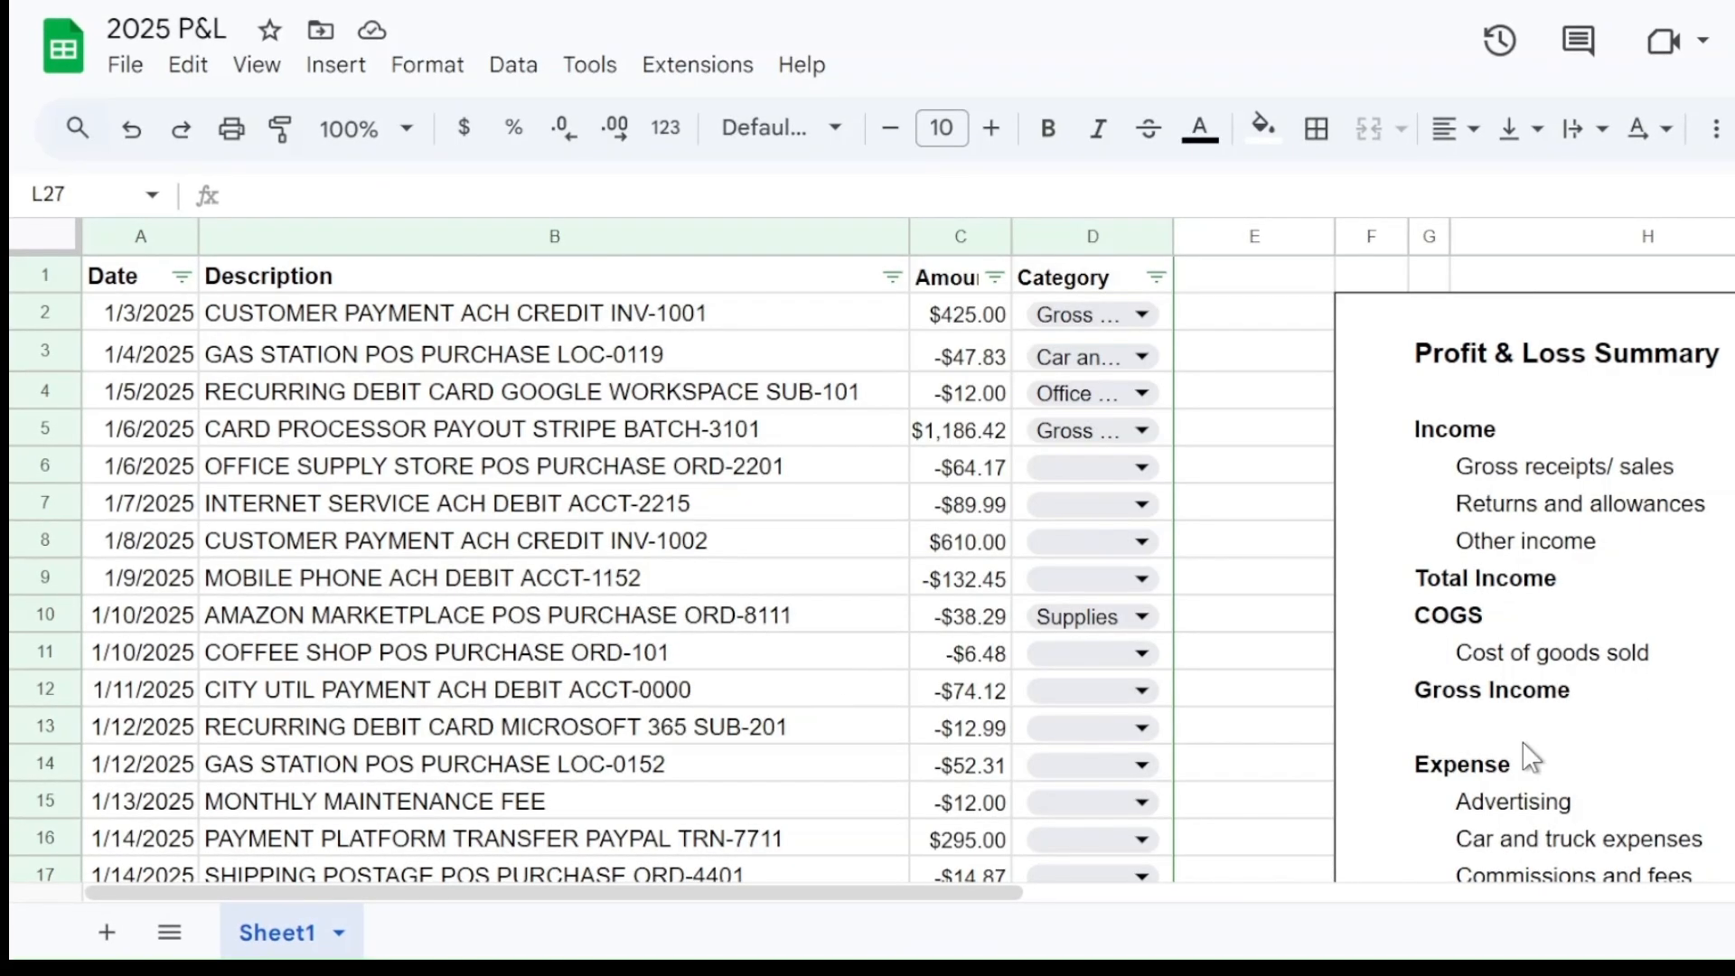
pyautogui.moveTo(1005, 891); pyautogui.dragTo(1367, 892)
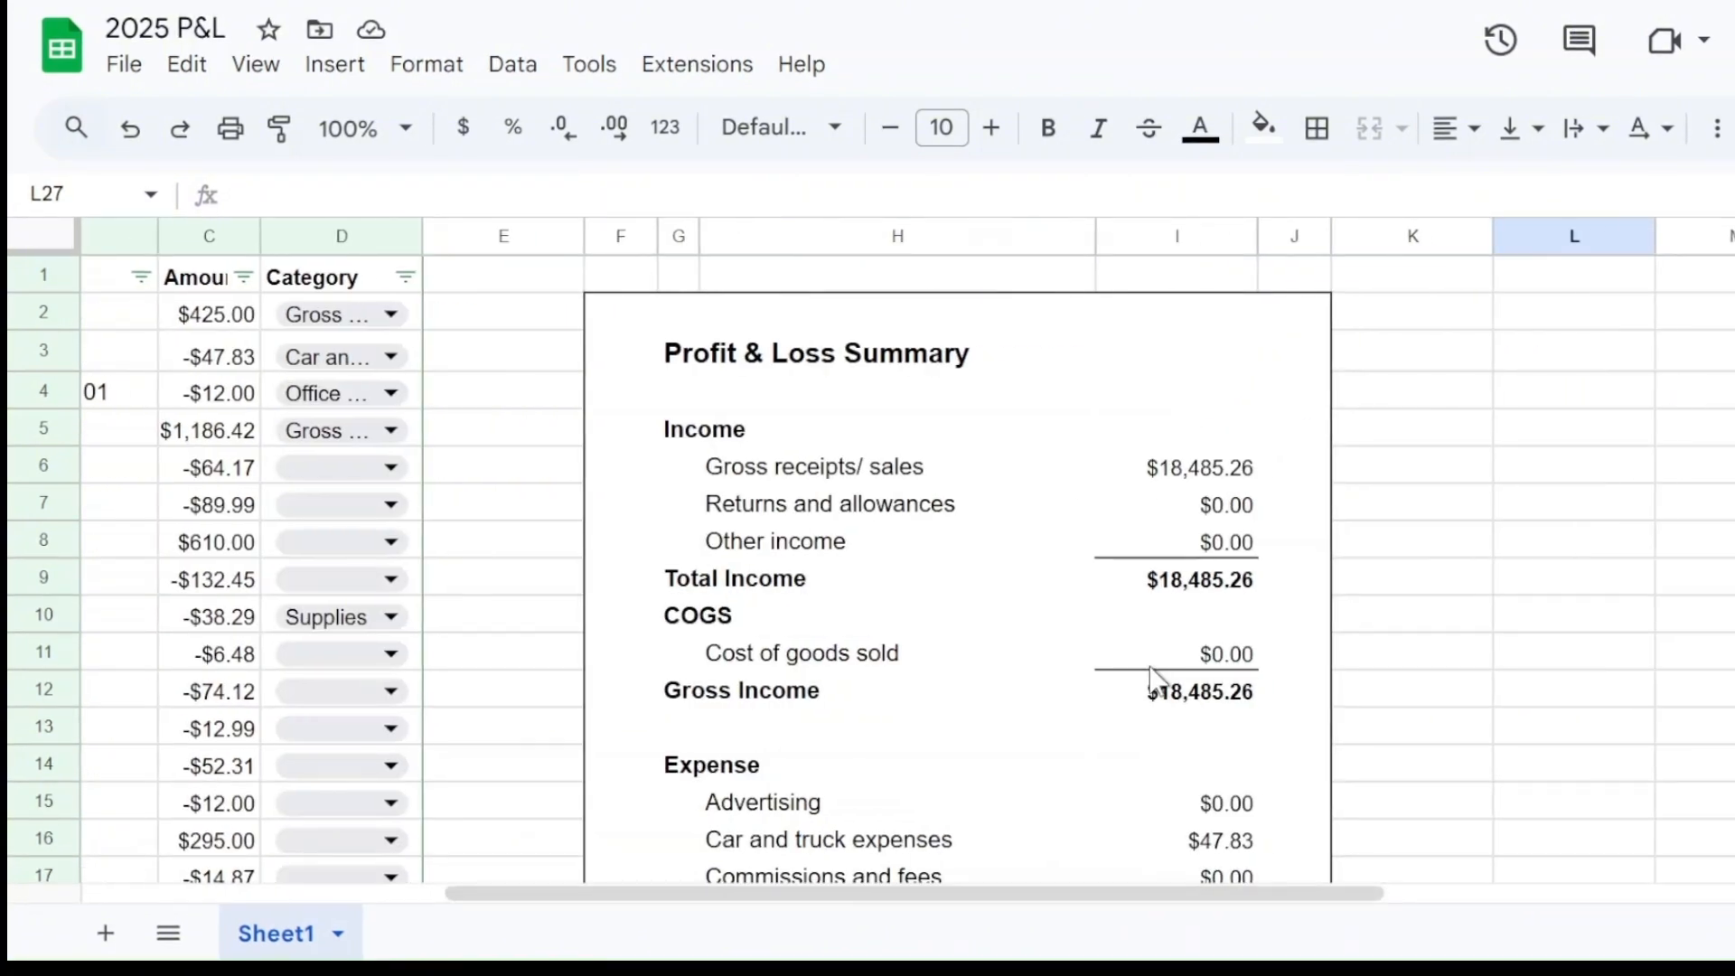
pyautogui.scroll(-5, 1151, 678)
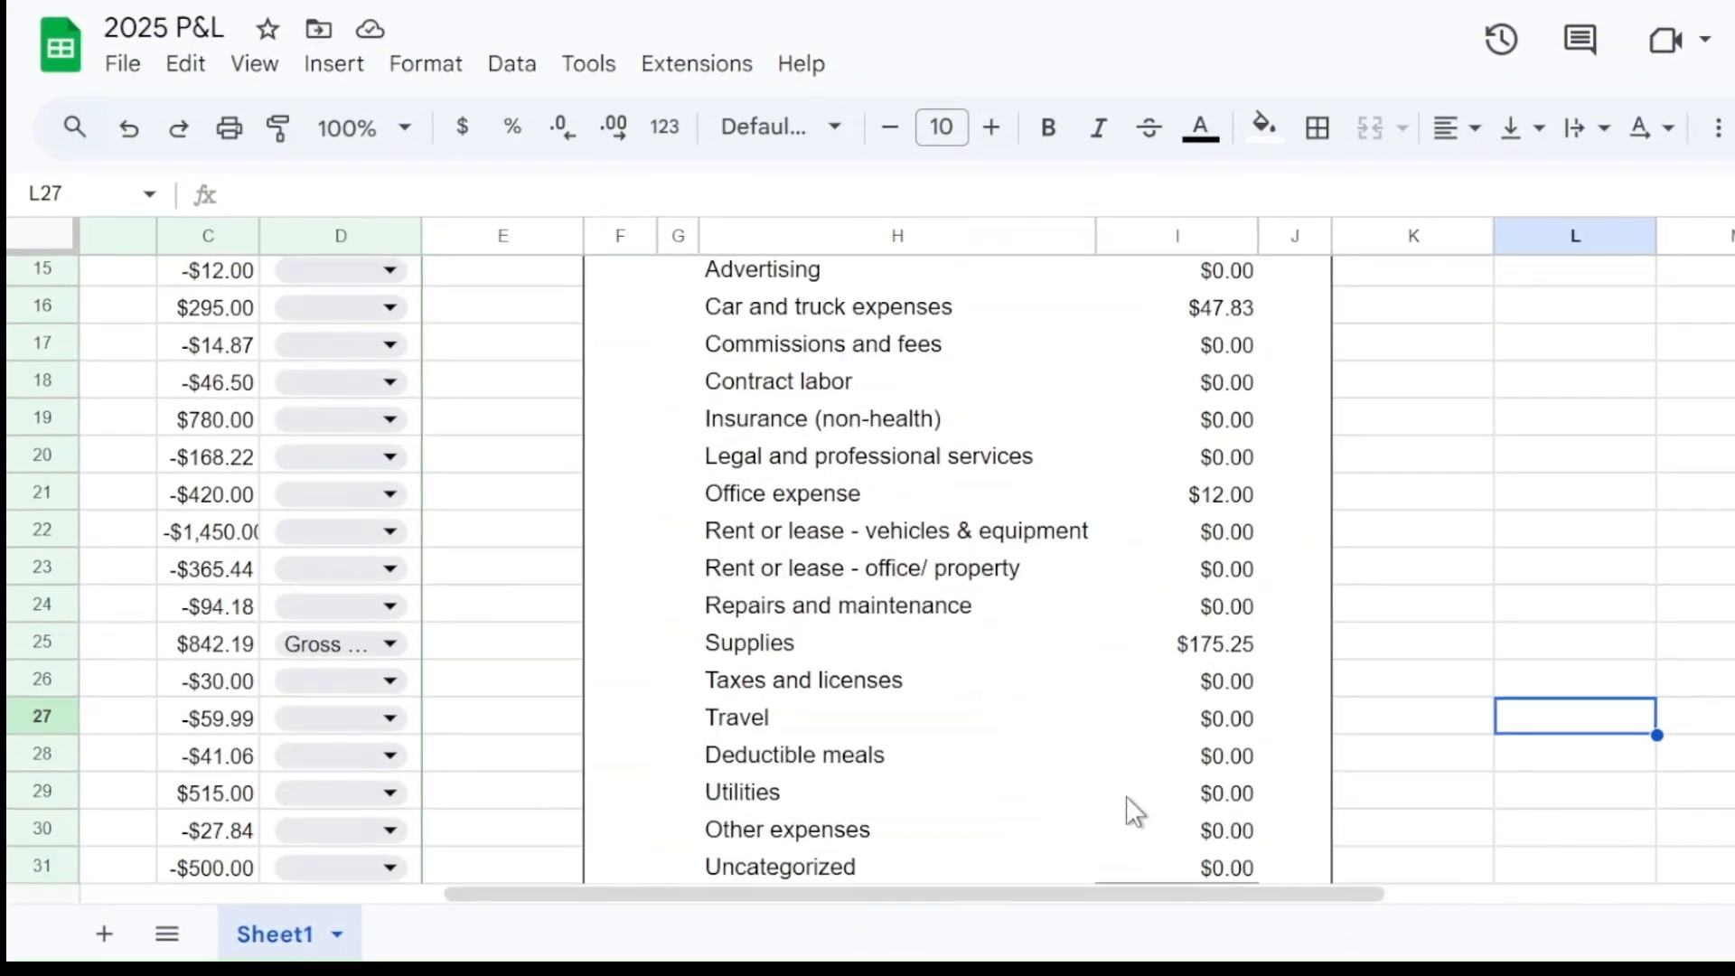
pyautogui.click(779, 664)
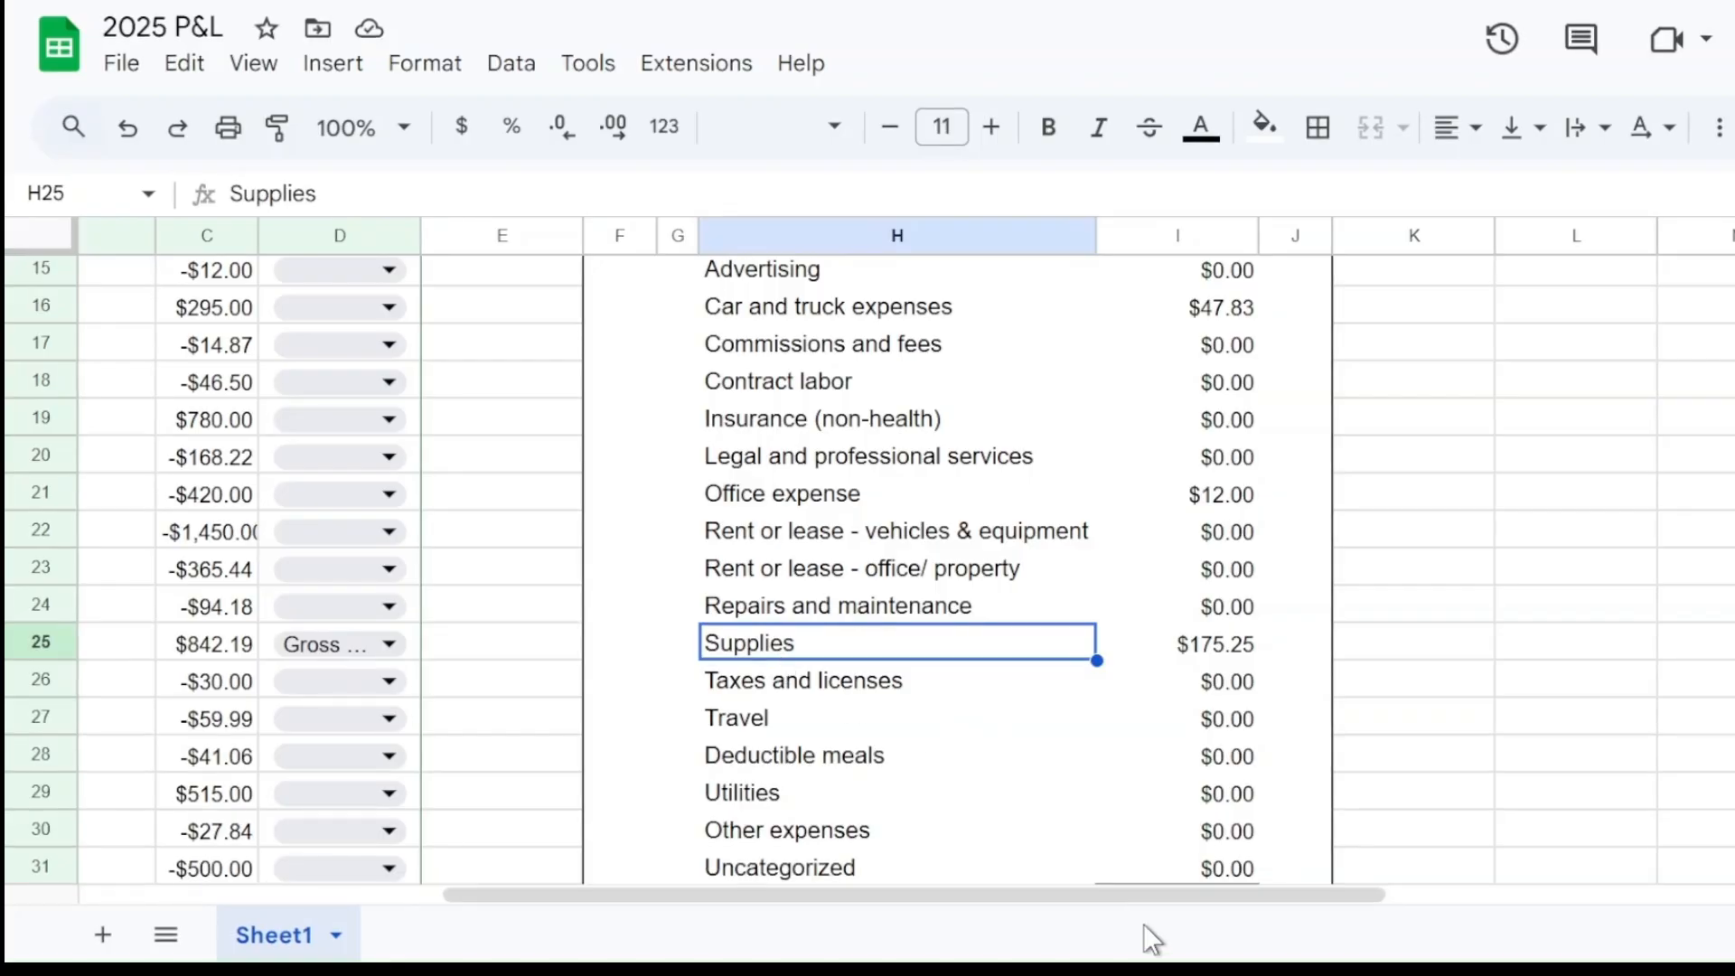
pyautogui.moveTo(1124, 891); pyautogui.dragTo(741, 906)
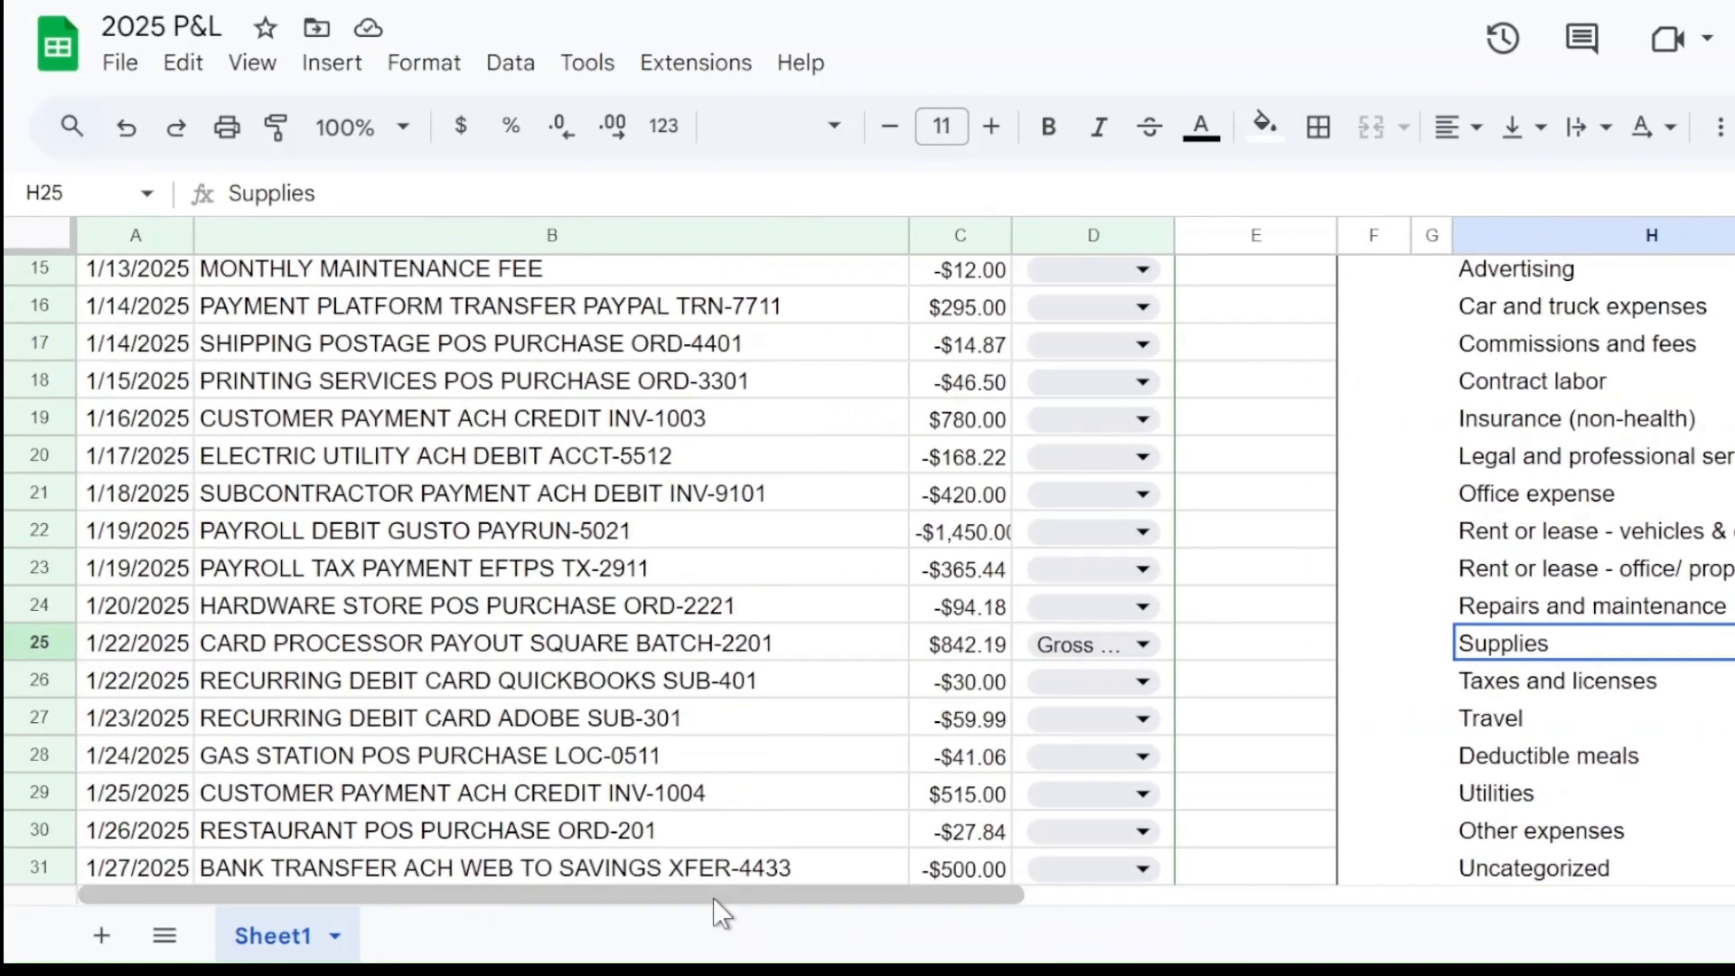
pyautogui.scroll(5, 1085, 571)
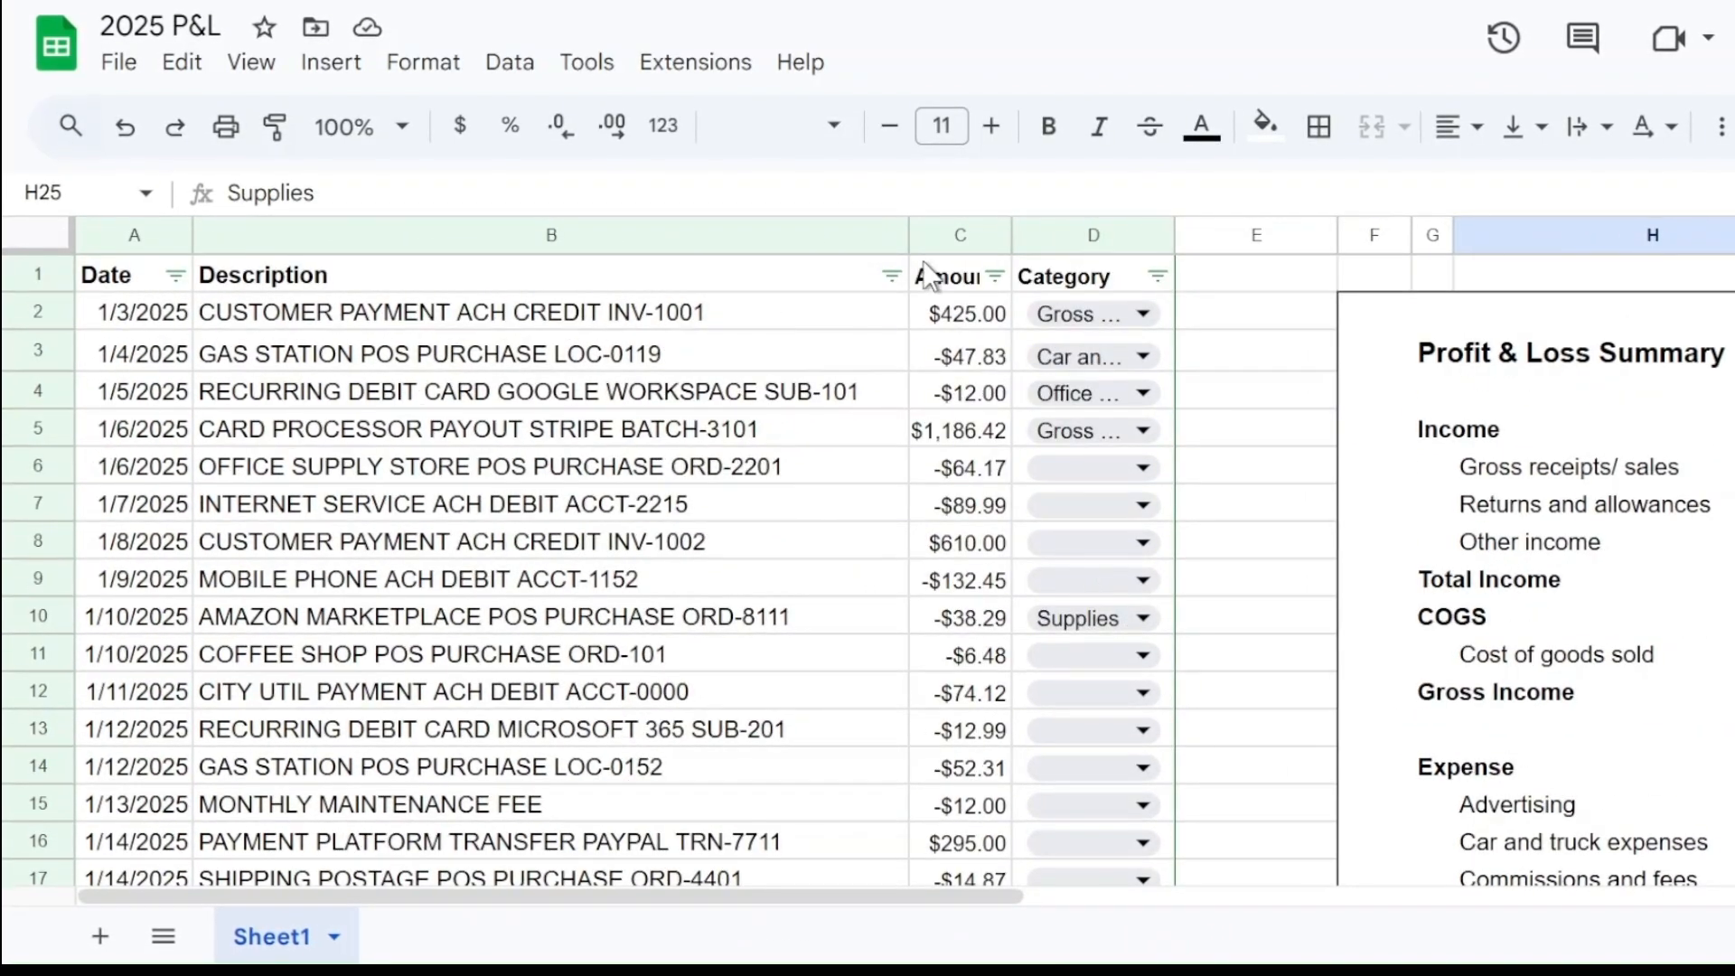
# Filter the Category column to Supplies only, to inspect the transactions behind that expense line.
pyautogui.click(1158, 277)
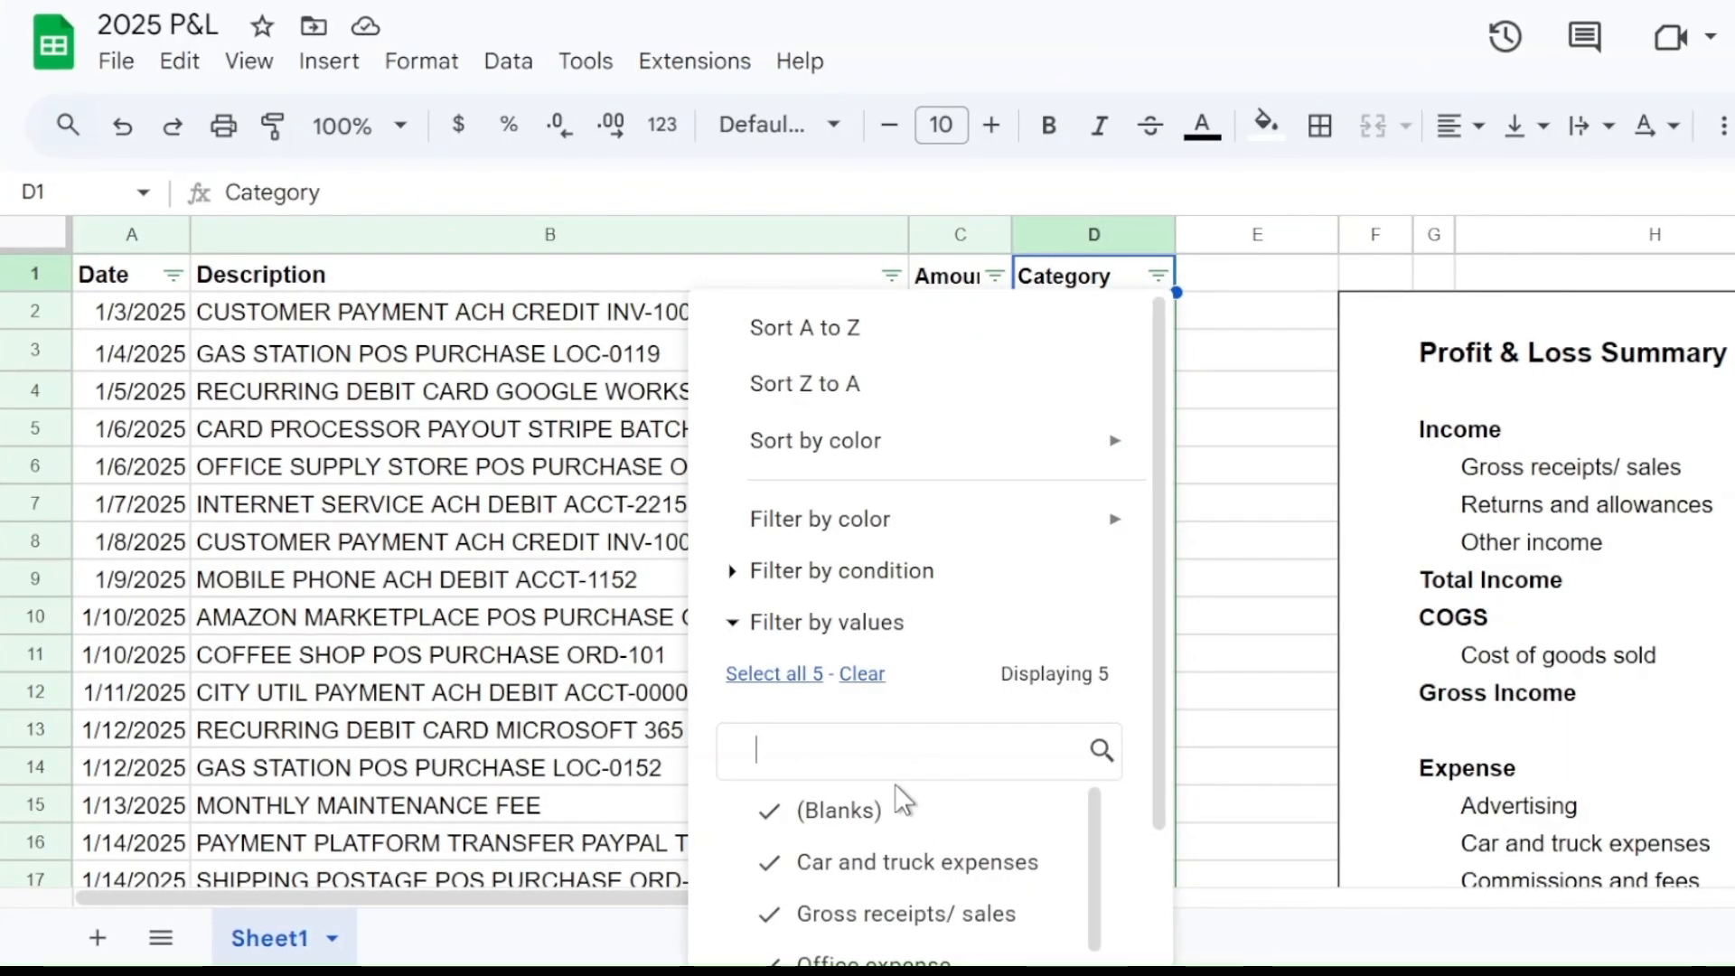
pyautogui.click(862, 674)
pyautogui.write('SUPP')
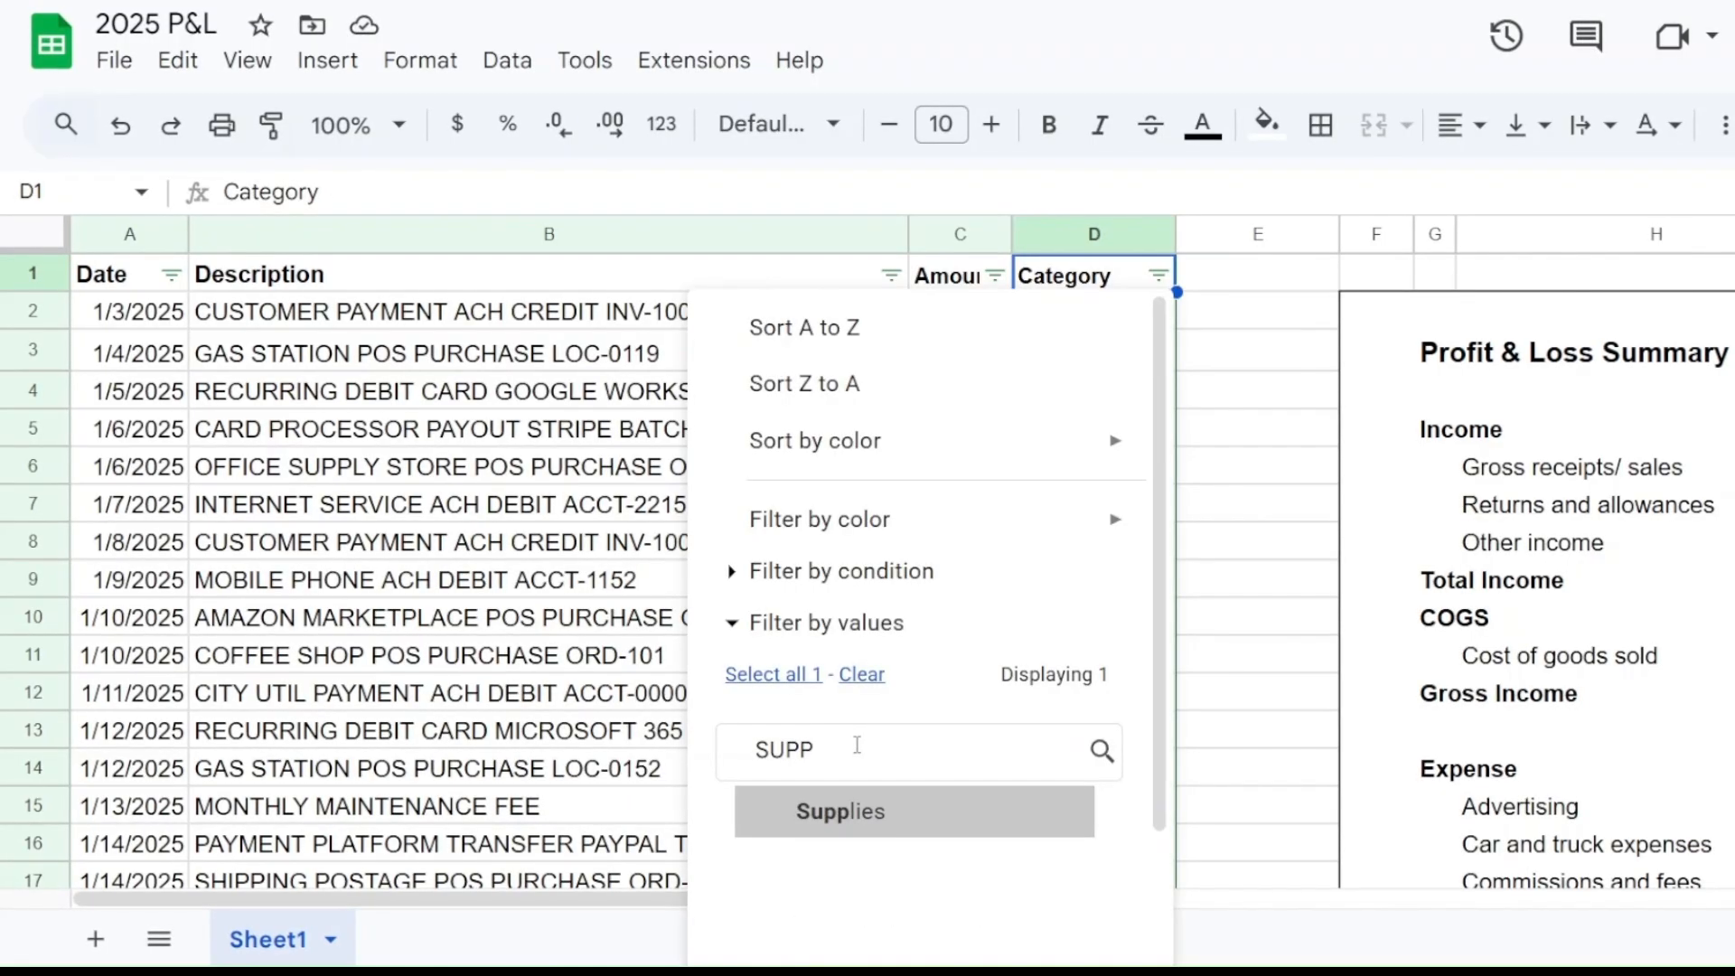
pyautogui.click(918, 827)
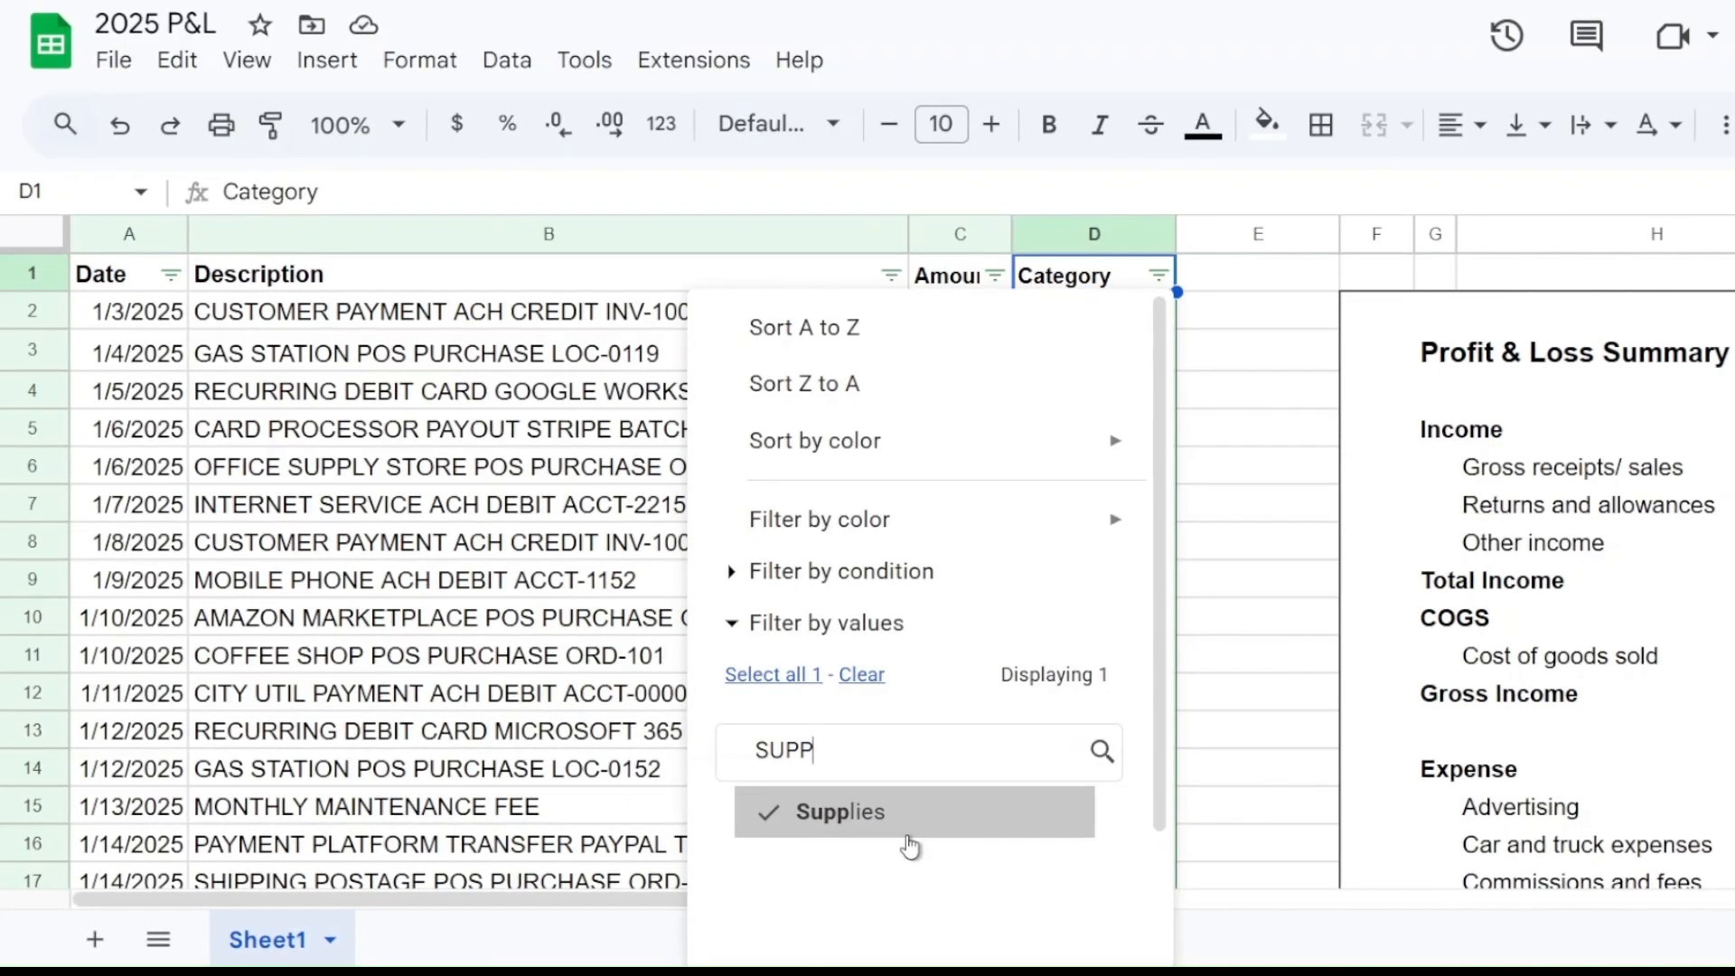
pyautogui.scroll(-3, 929, 872)
pyautogui.click(1031, 903)
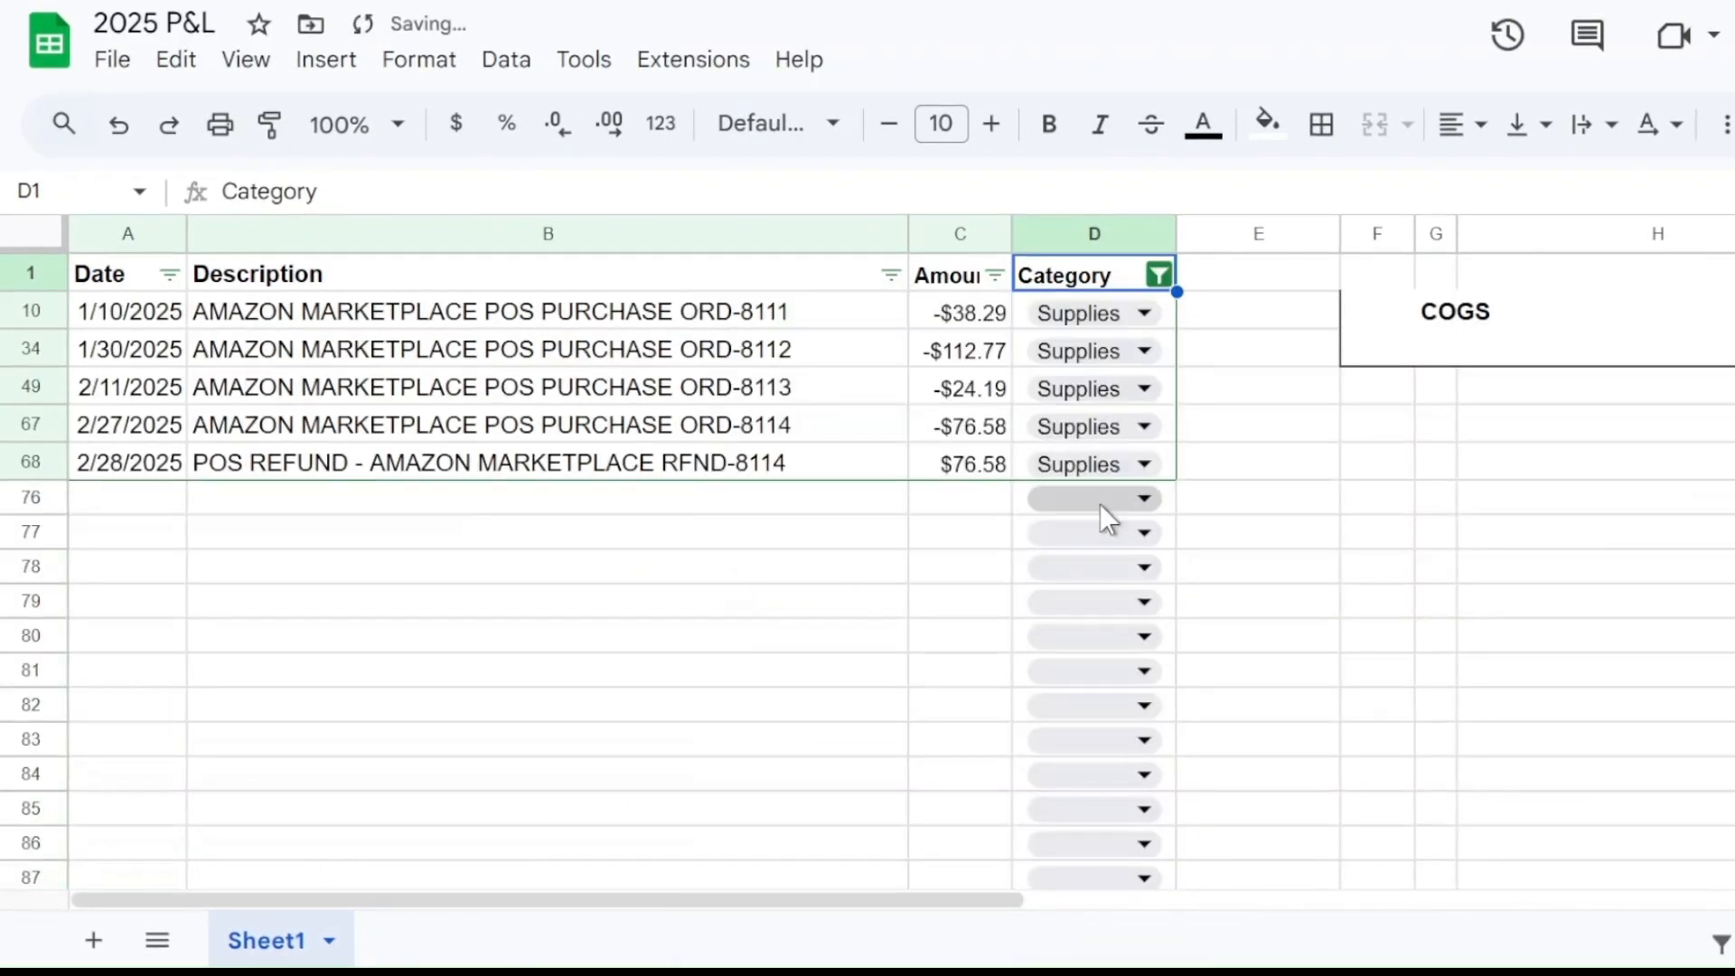
pyautogui.click(842, 567)
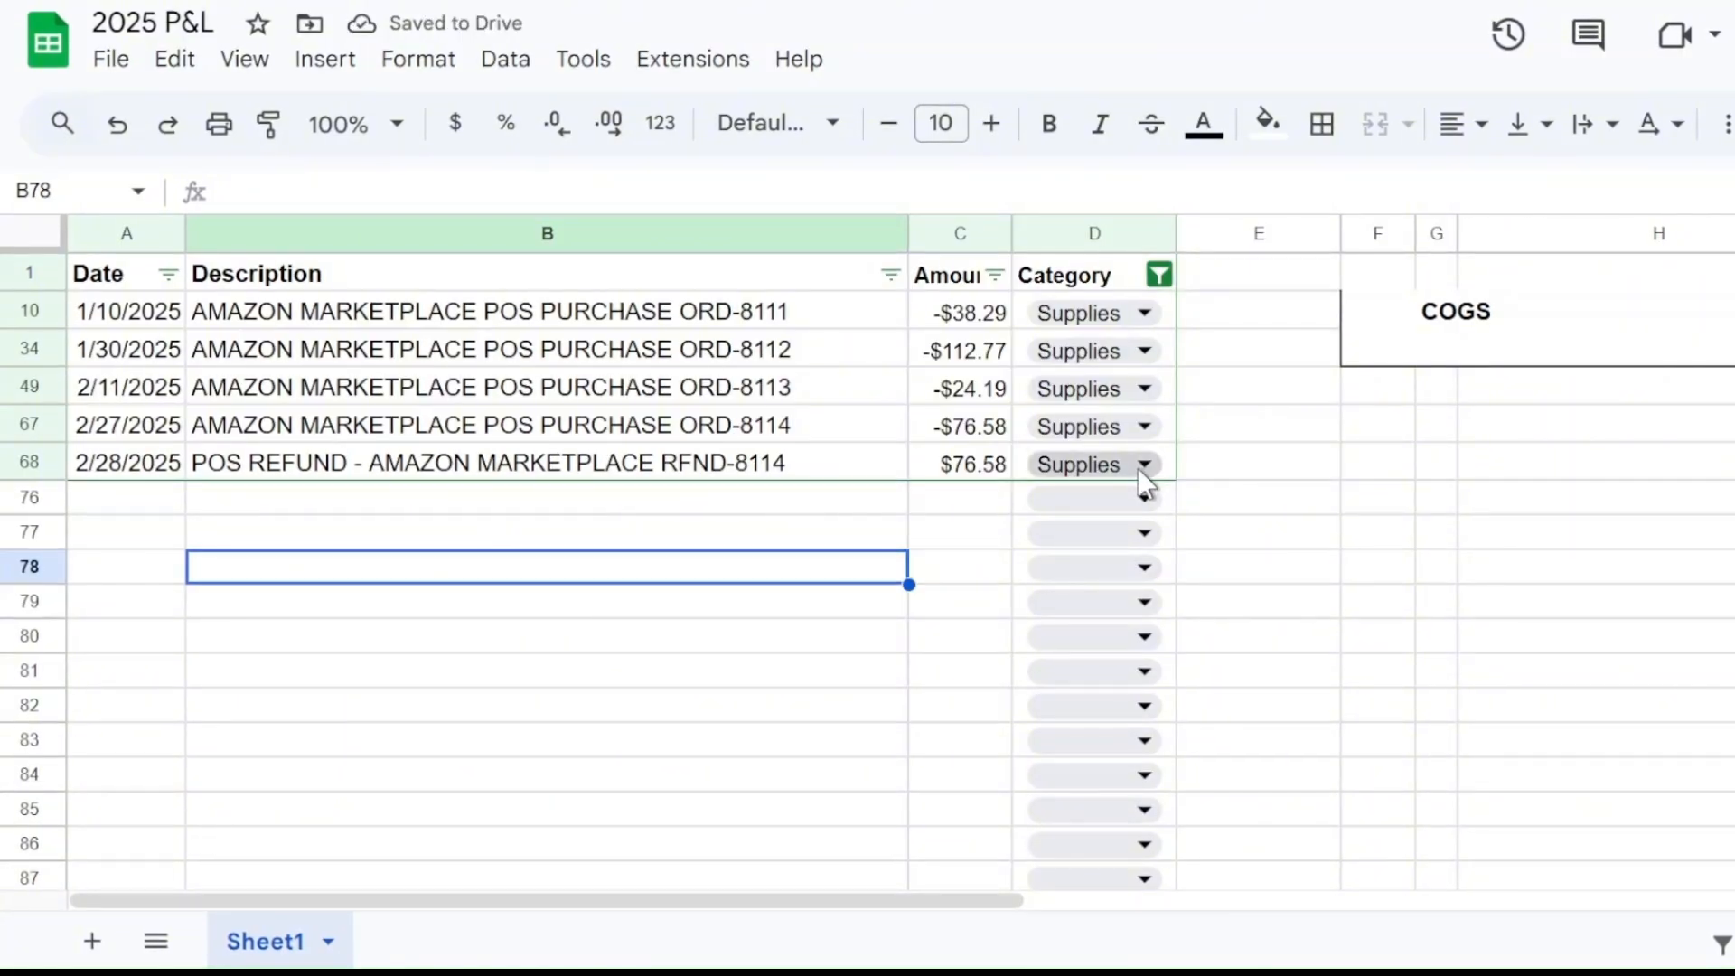
# Remove the Supplies-only restriction by selecting all values in the Category filter again.
pyautogui.click(1160, 276)
pyautogui.click(856, 695)
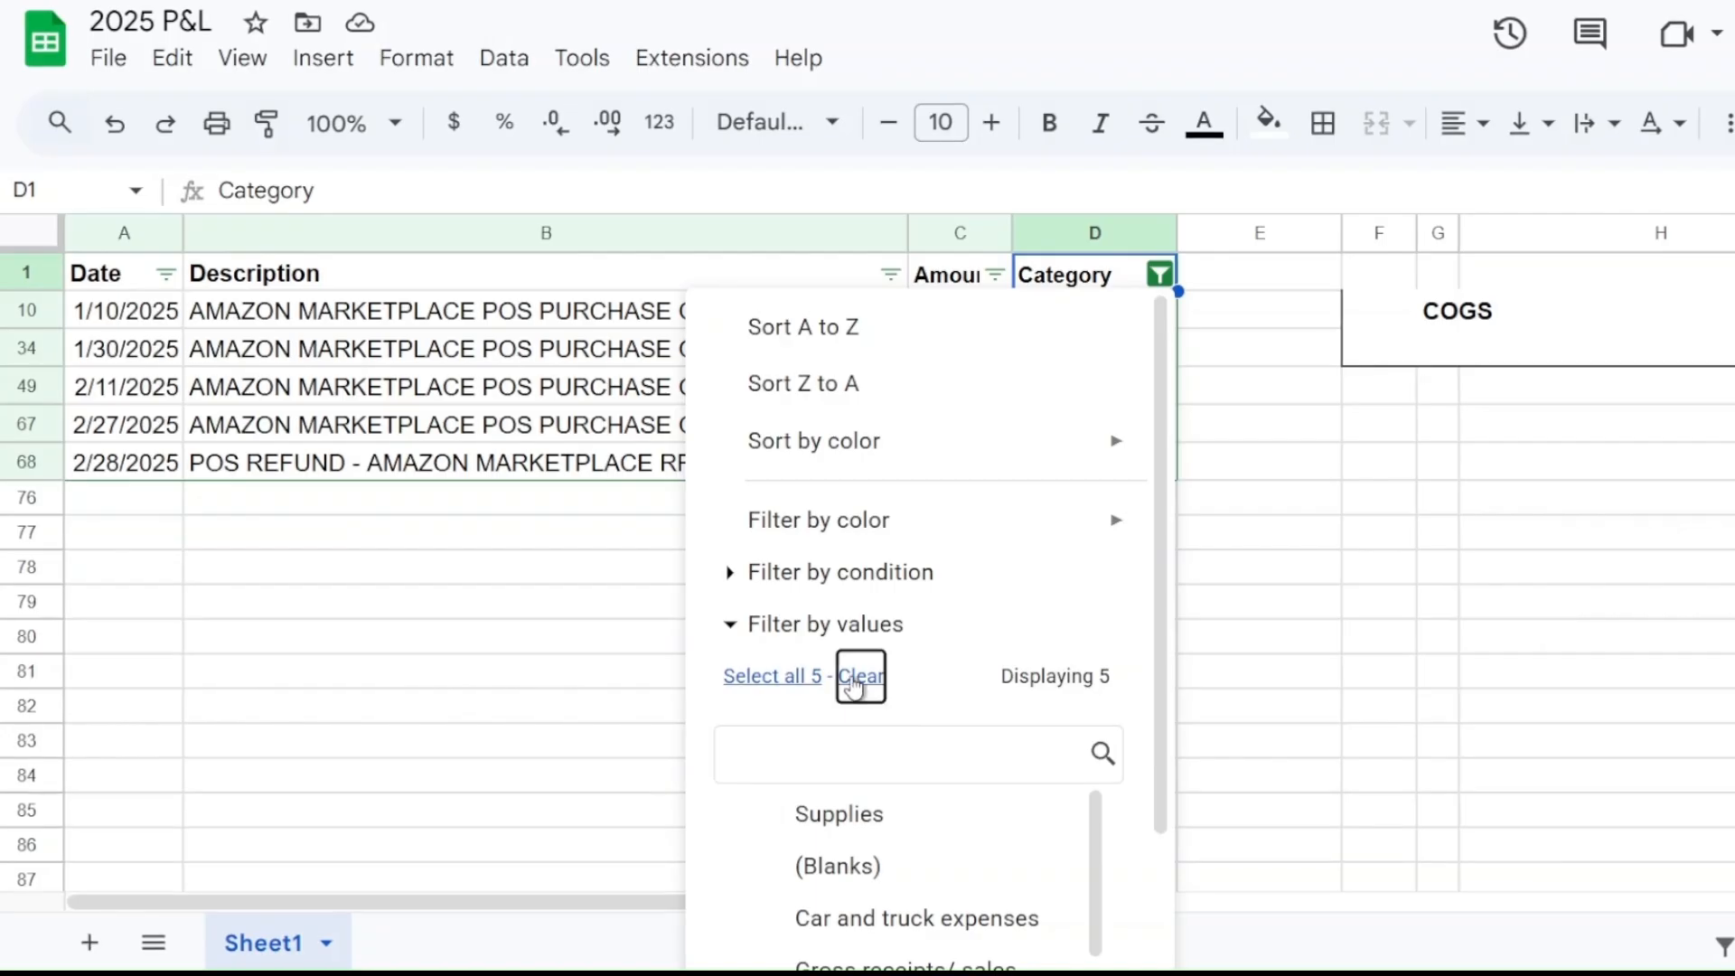
pyautogui.click(764, 680)
pyautogui.scroll(-1, 1070, 805)
pyautogui.scroll(-2, 1070, 804)
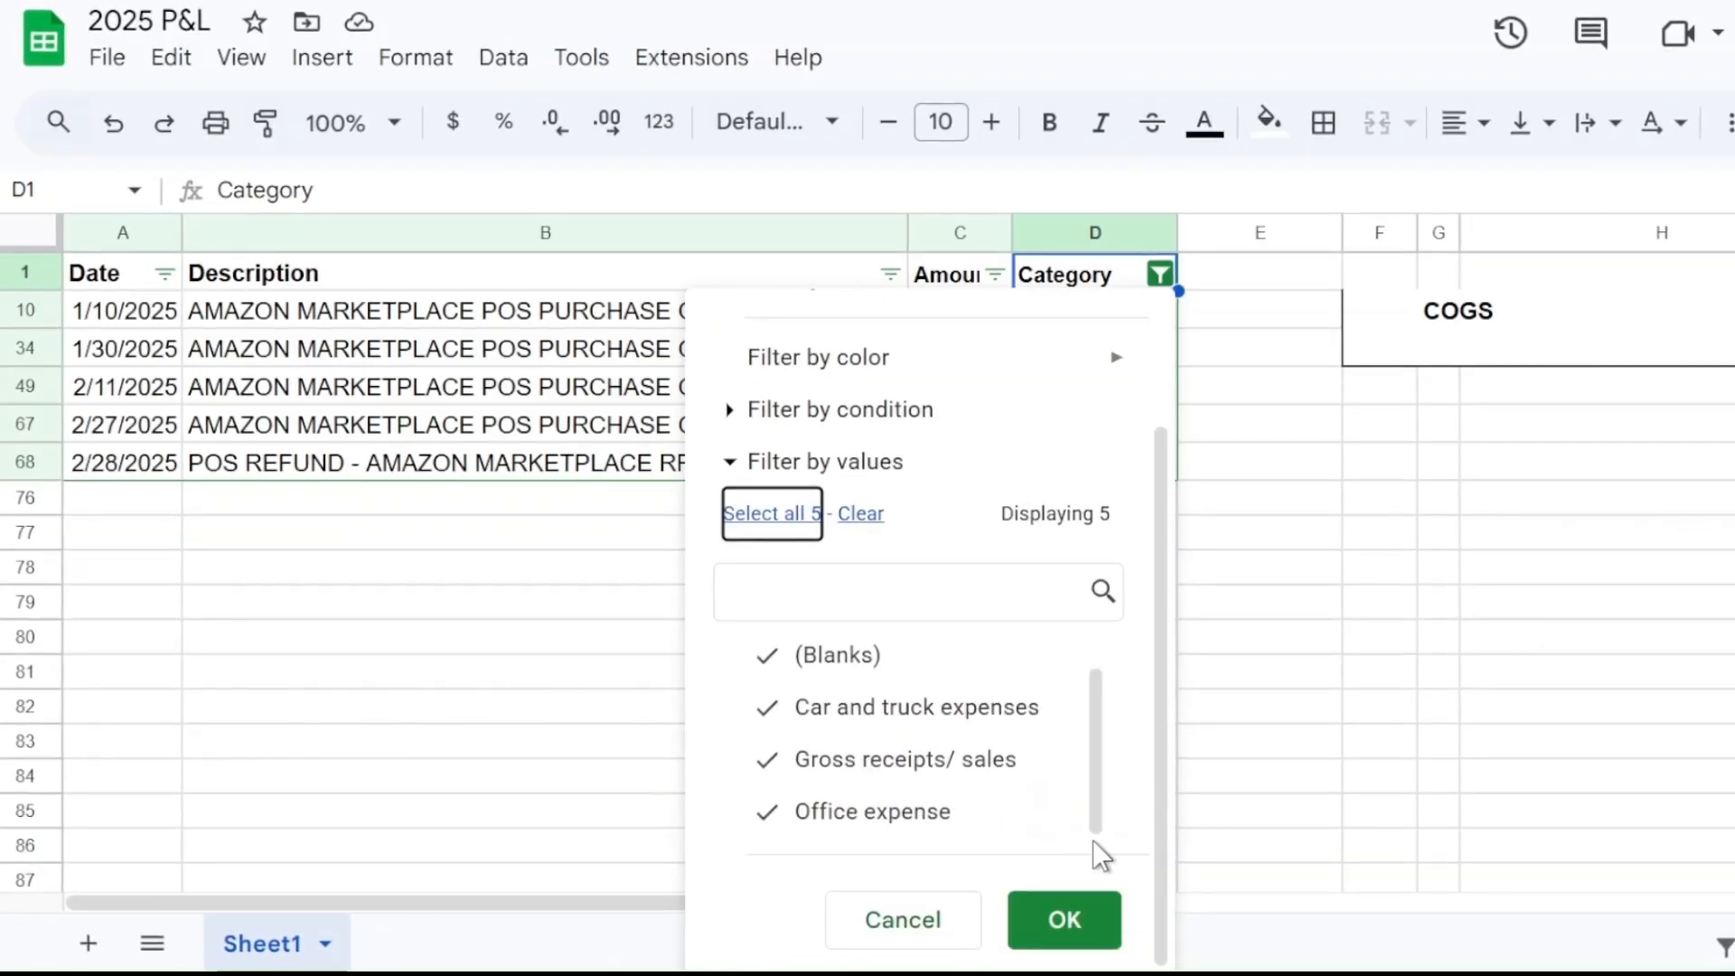
pyautogui.click(1076, 916)
pyautogui.click(1271, 641)
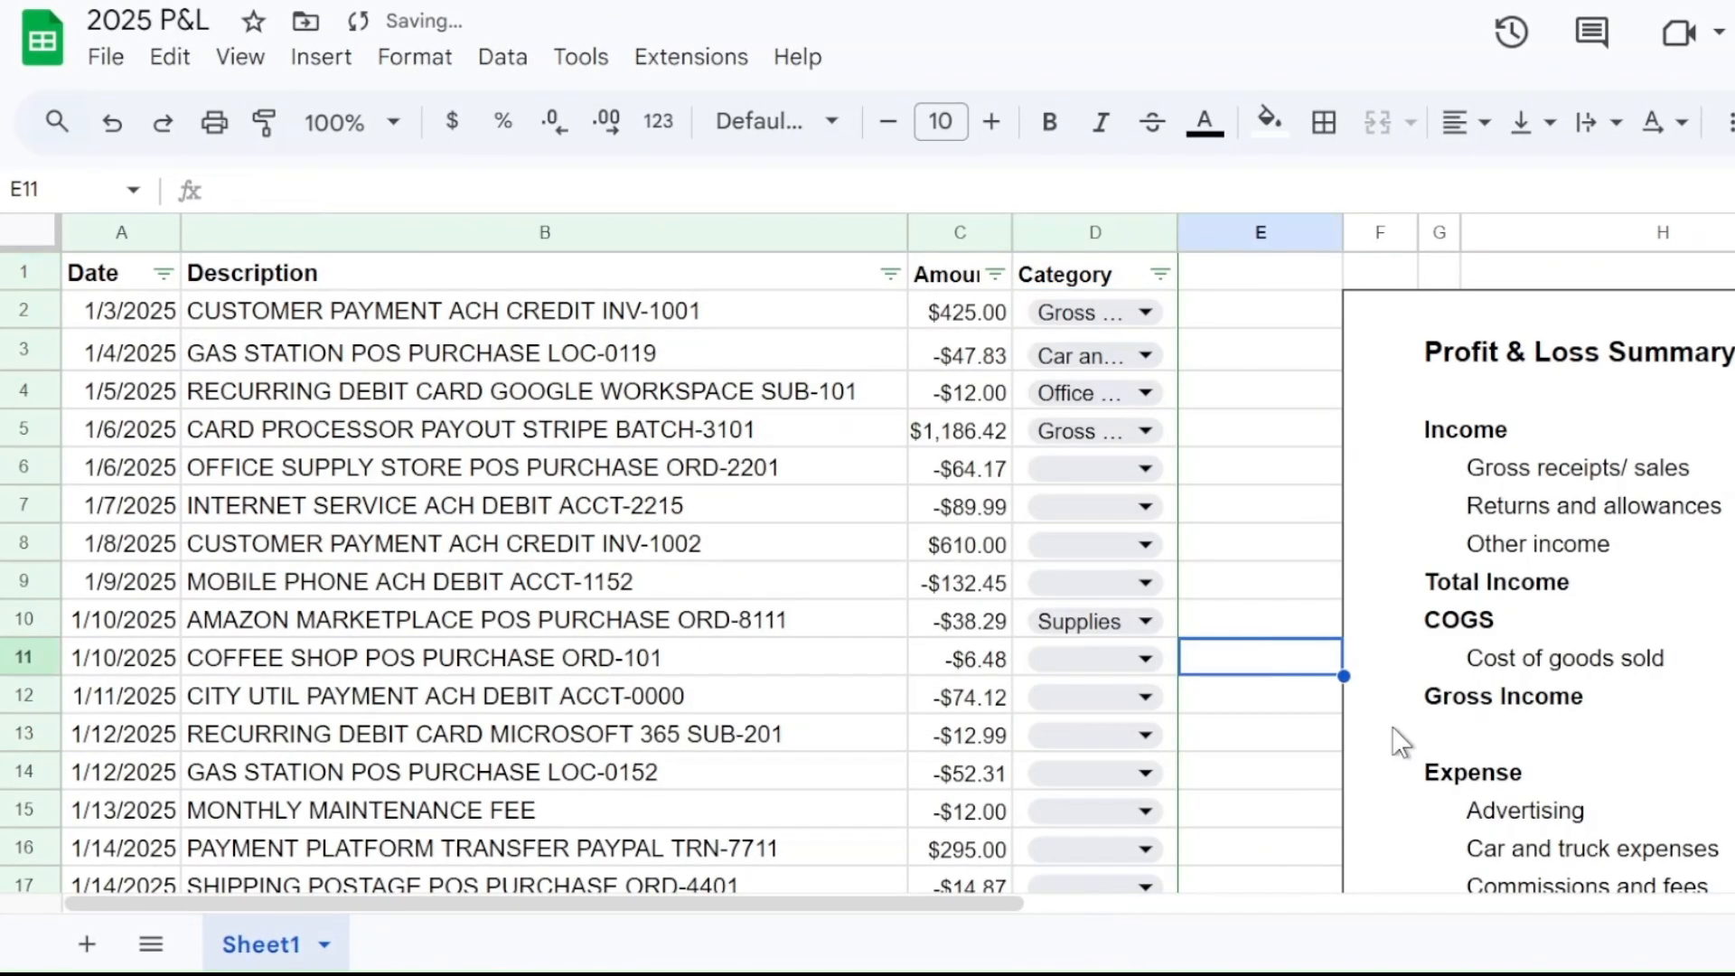